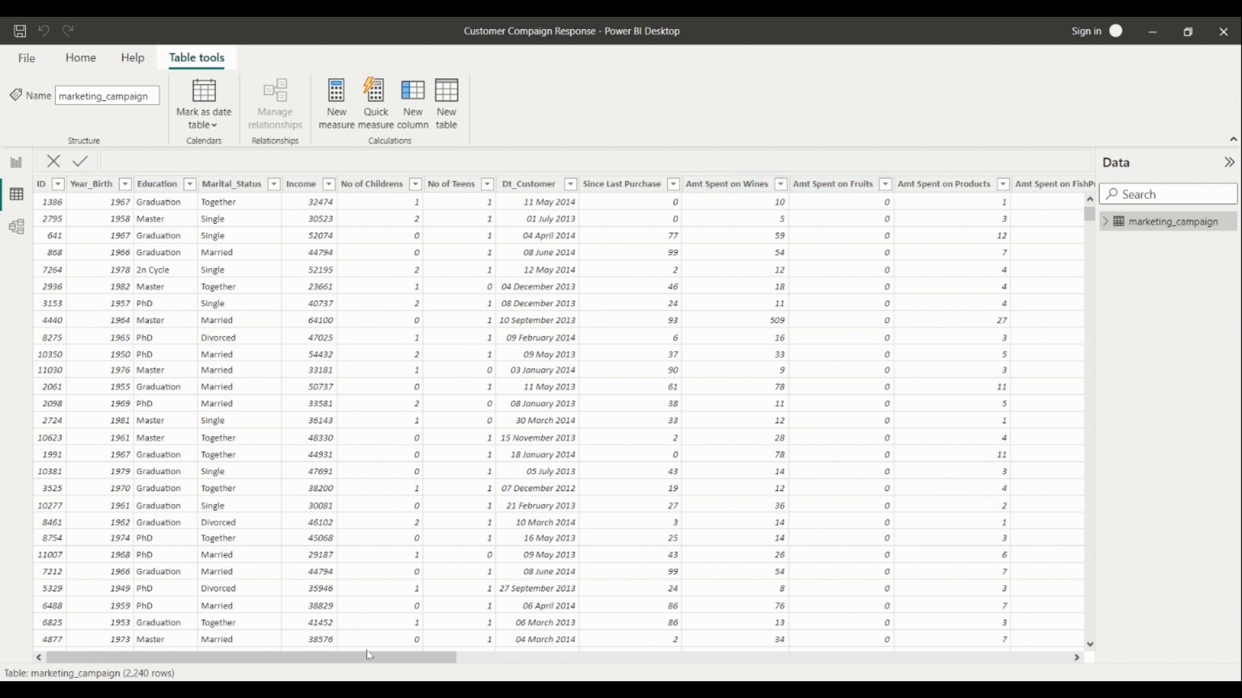
Step: Look through all columns of the marketing_campaign table, then view the finished dashboard on Page 1
{"action": "left_click_drag", "start_coordinate": [370, 659], "coordinate": [801, 594]}
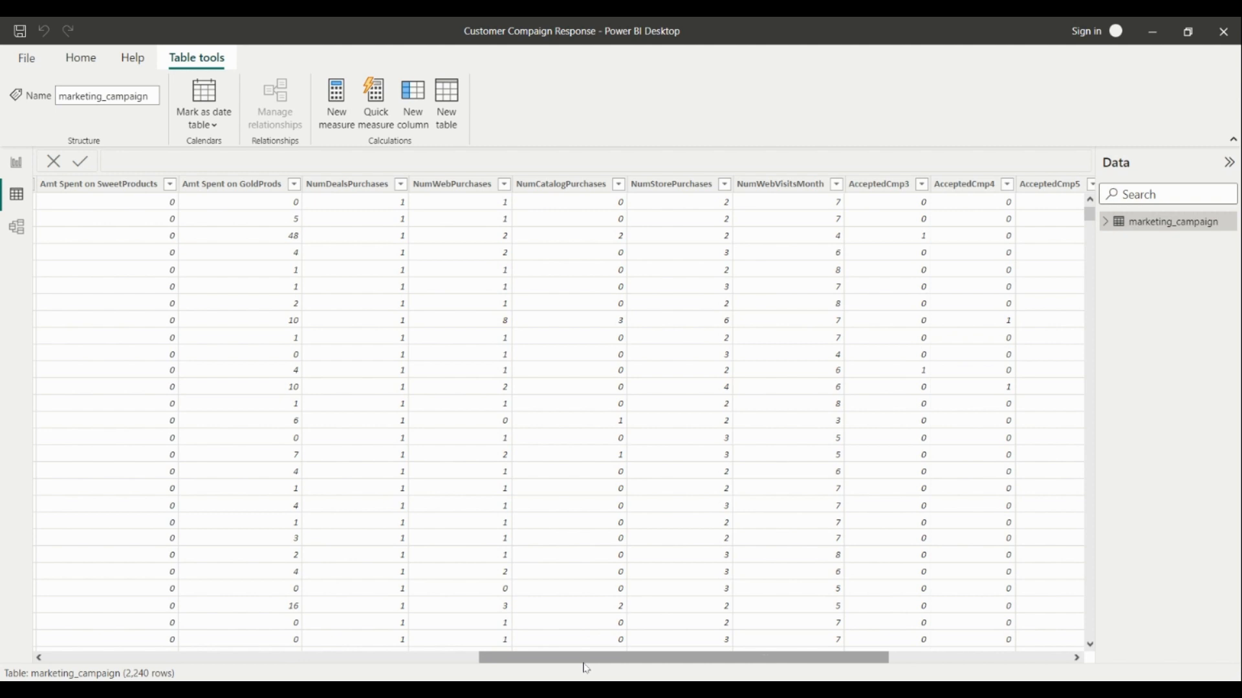
{"action": "left_click_drag", "start_coordinate": [586, 665], "coordinate": [777, 631]}
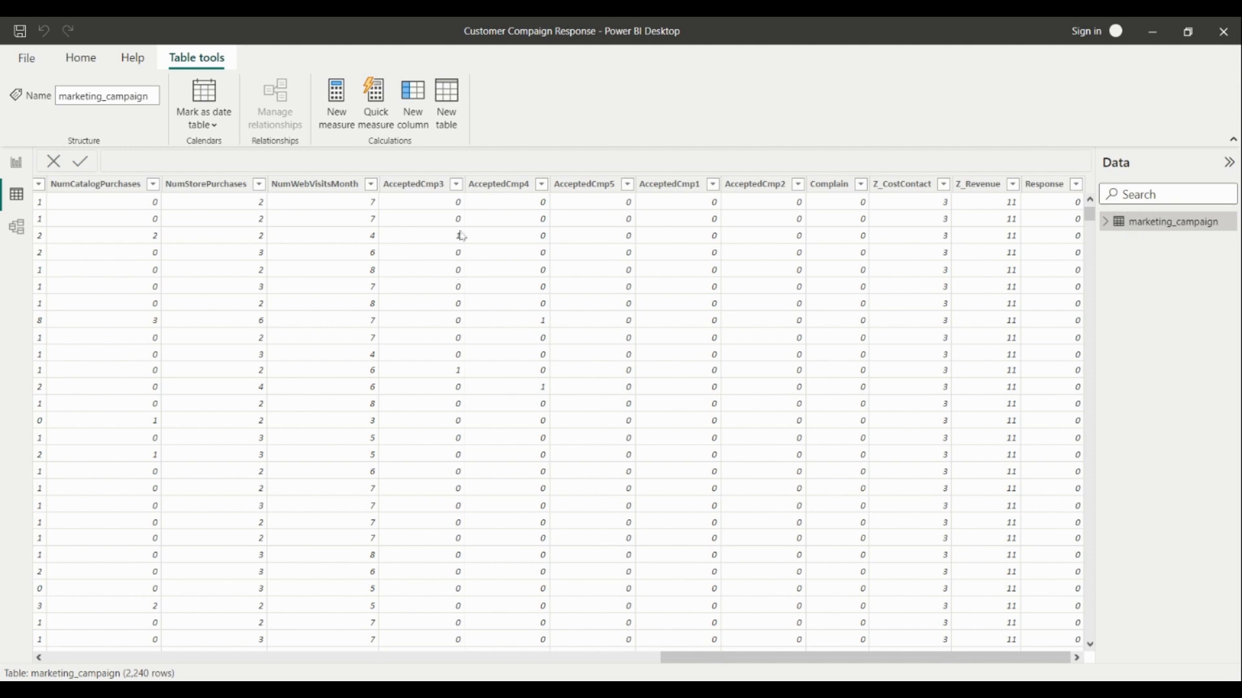
{"action": "left_click", "coordinate": [22, 159]}
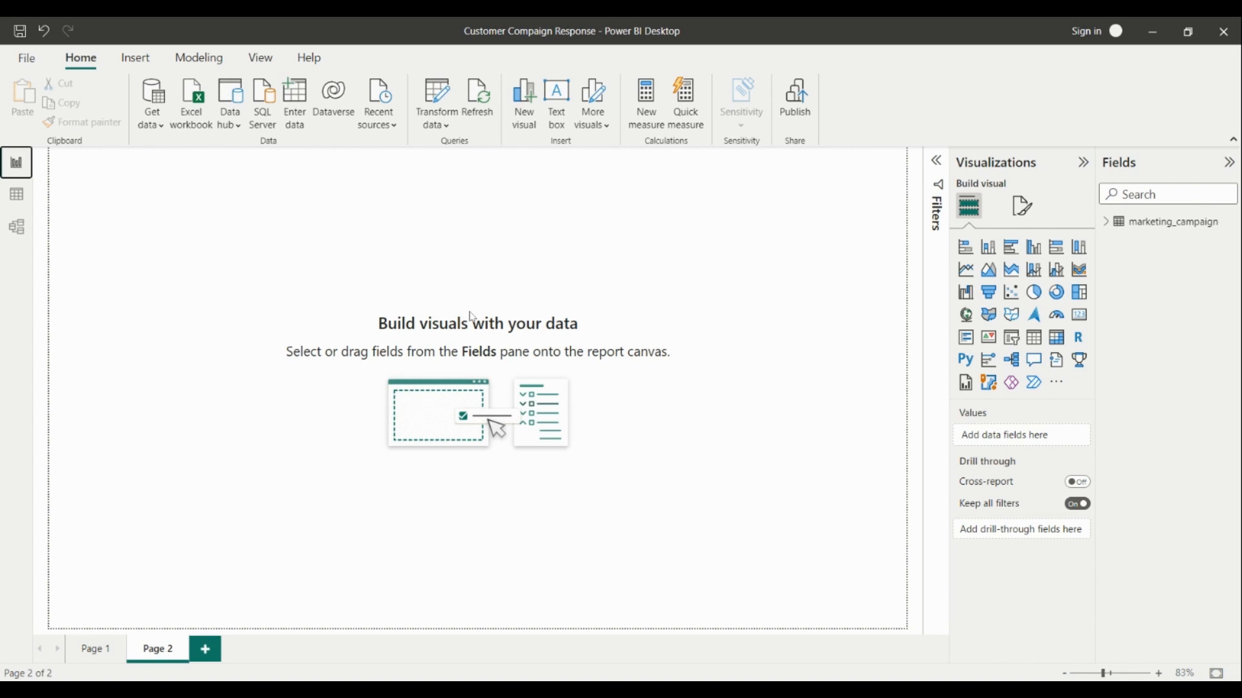
{"action": "left_click", "coordinate": [96, 659]}
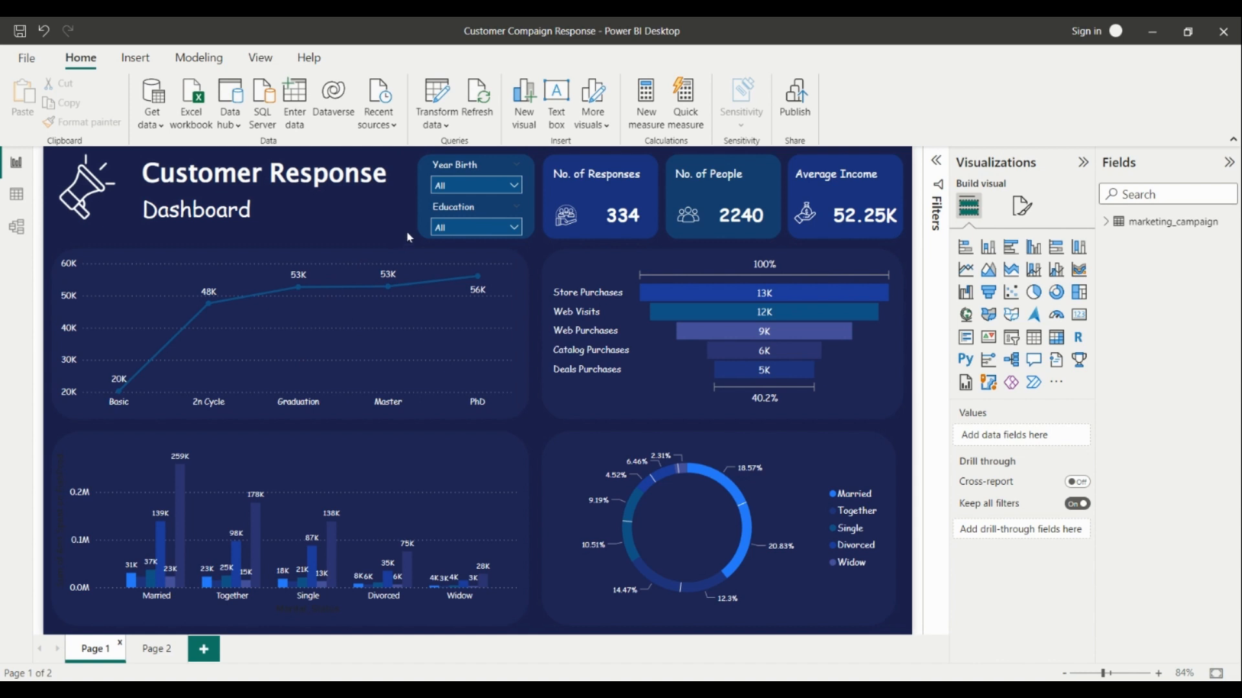
Step: Look up the custom canvas background color of Page 1, plus its canvas settings and page information
{"action": "left_click", "coordinate": [155, 652]}
{"action": "left_click", "coordinate": [1022, 206]}
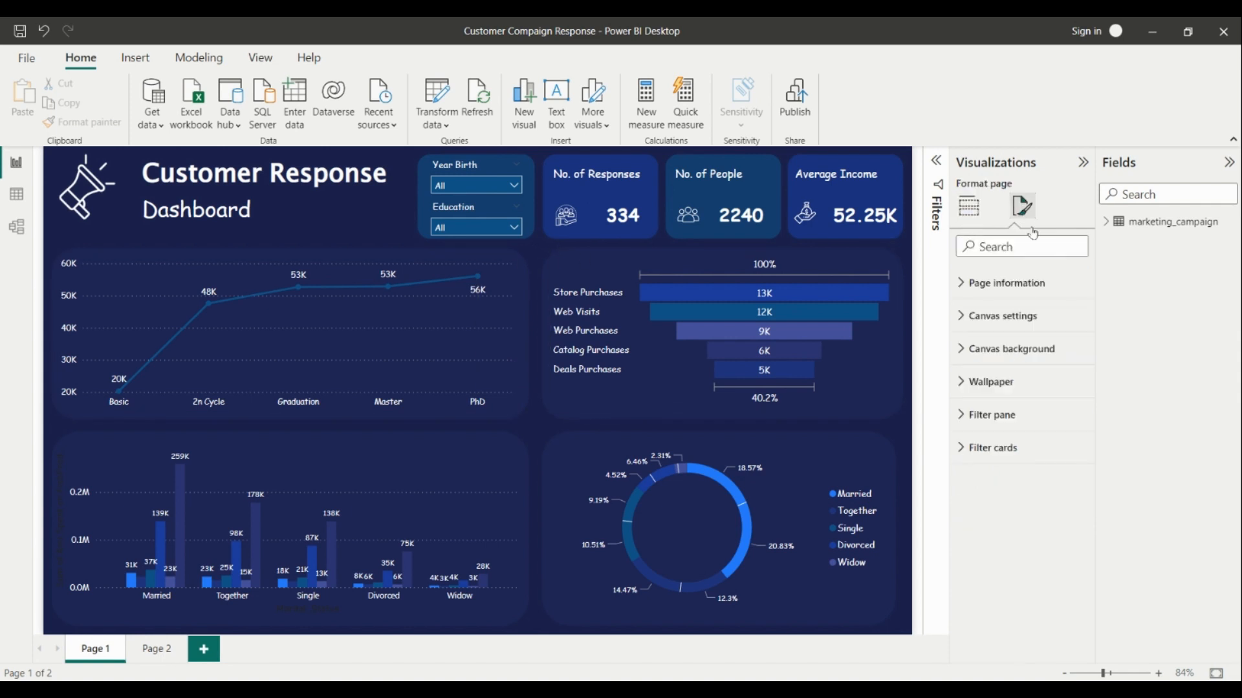
{"action": "left_click", "coordinate": [1011, 349]}
{"action": "left_click", "coordinate": [989, 397]}
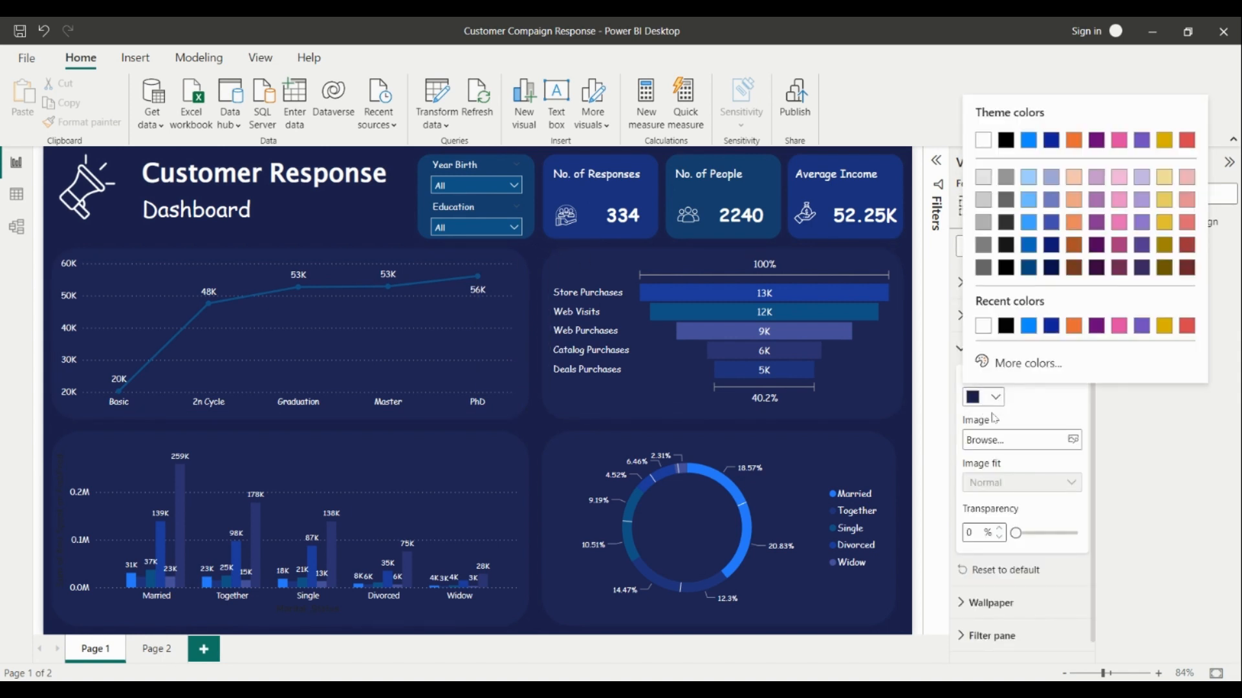
{"action": "left_click", "coordinate": [1009, 361]}
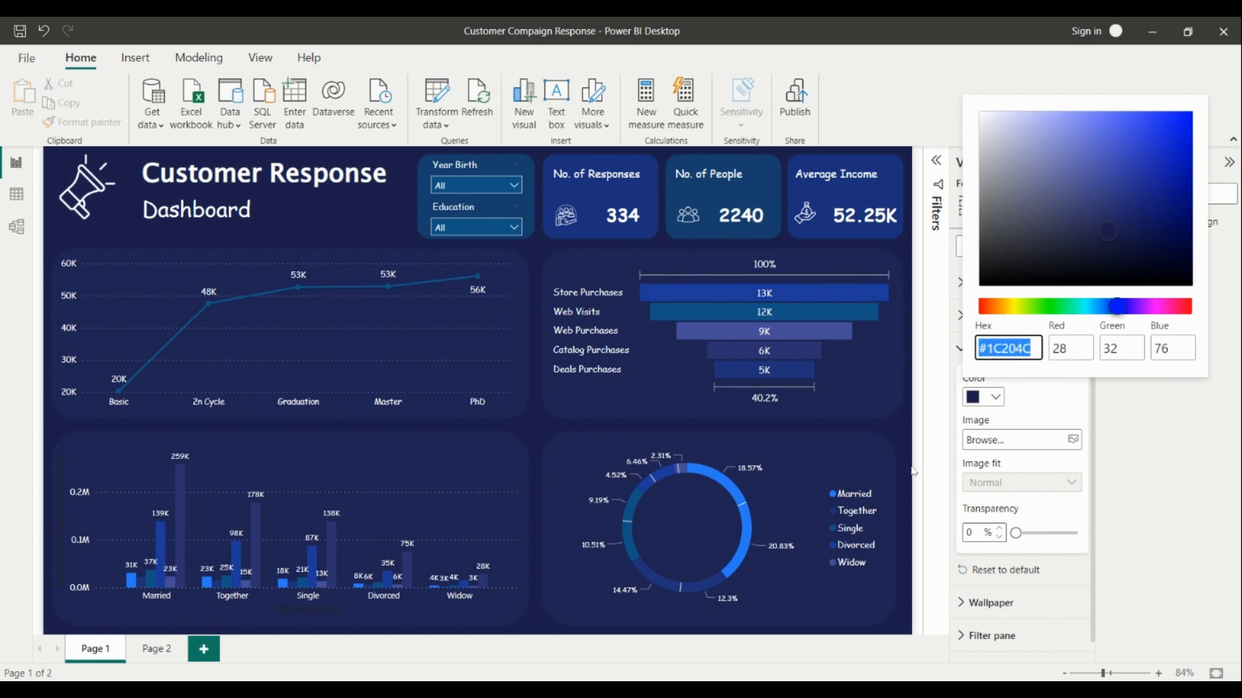
{"action": "left_click", "coordinate": [1166, 468]}
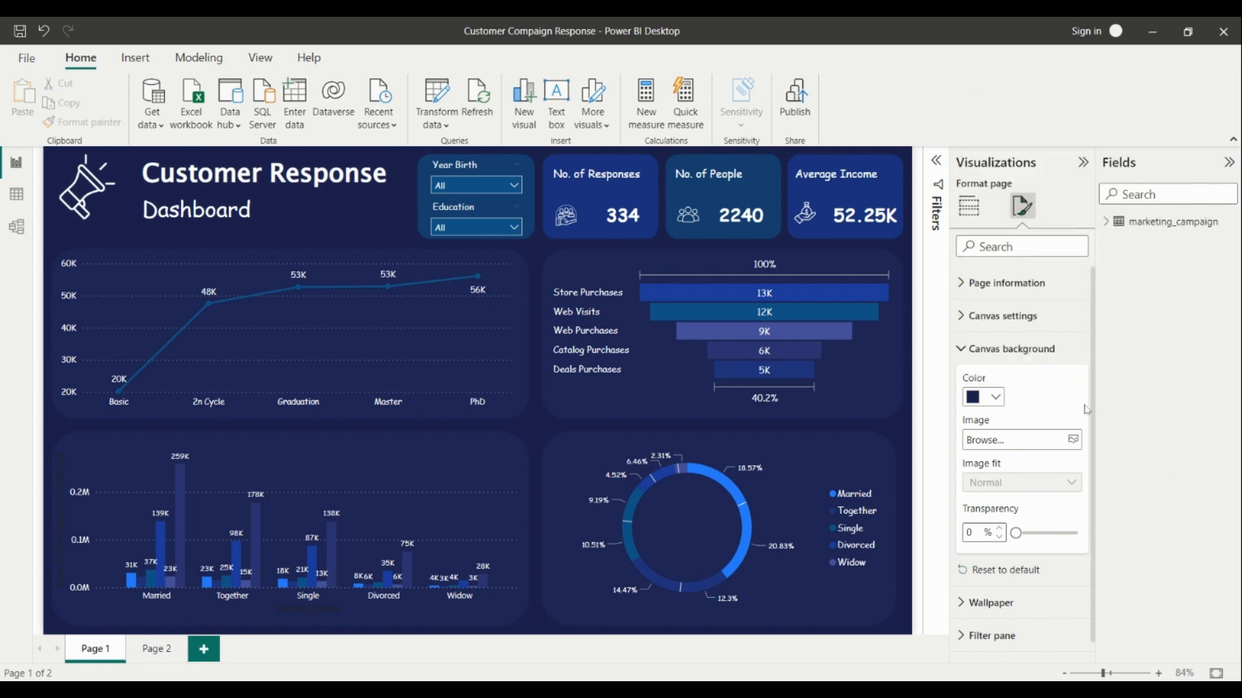
{"action": "left_click", "coordinate": [986, 315]}
{"action": "left_click", "coordinate": [973, 283]}
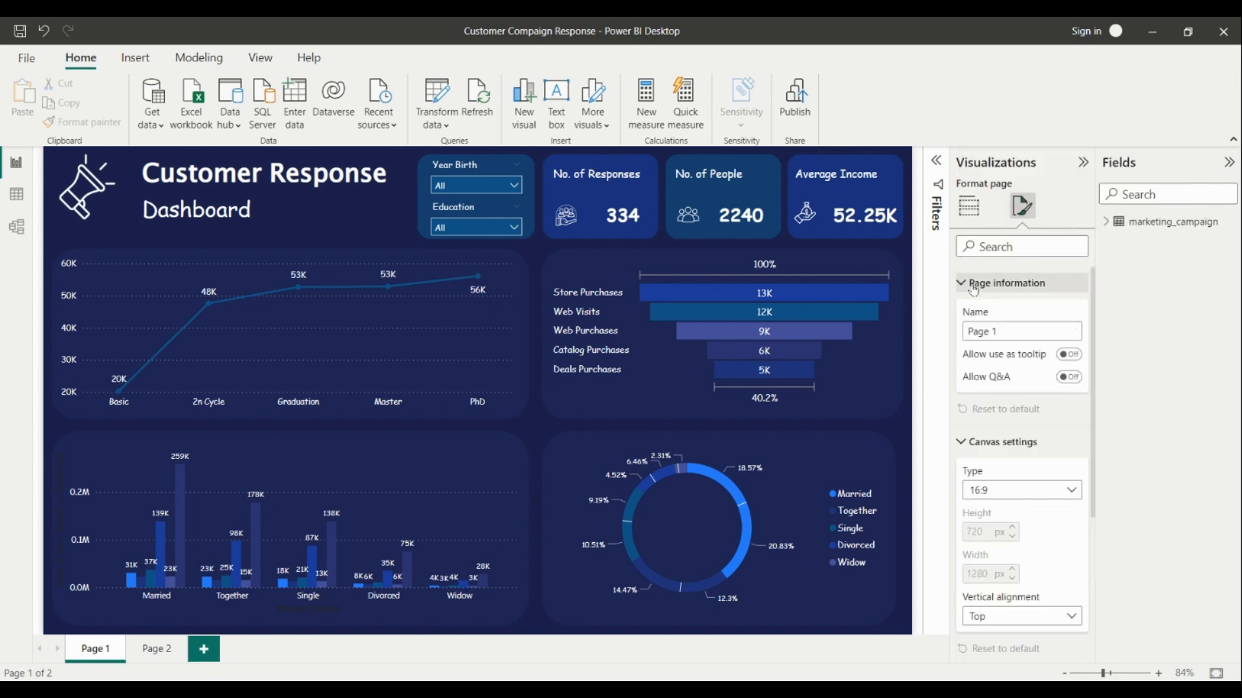
Step: Set Page 2's canvas background to the recent dark navy color #1C204C with 0% transparency
{"action": "left_click", "coordinate": [165, 650]}
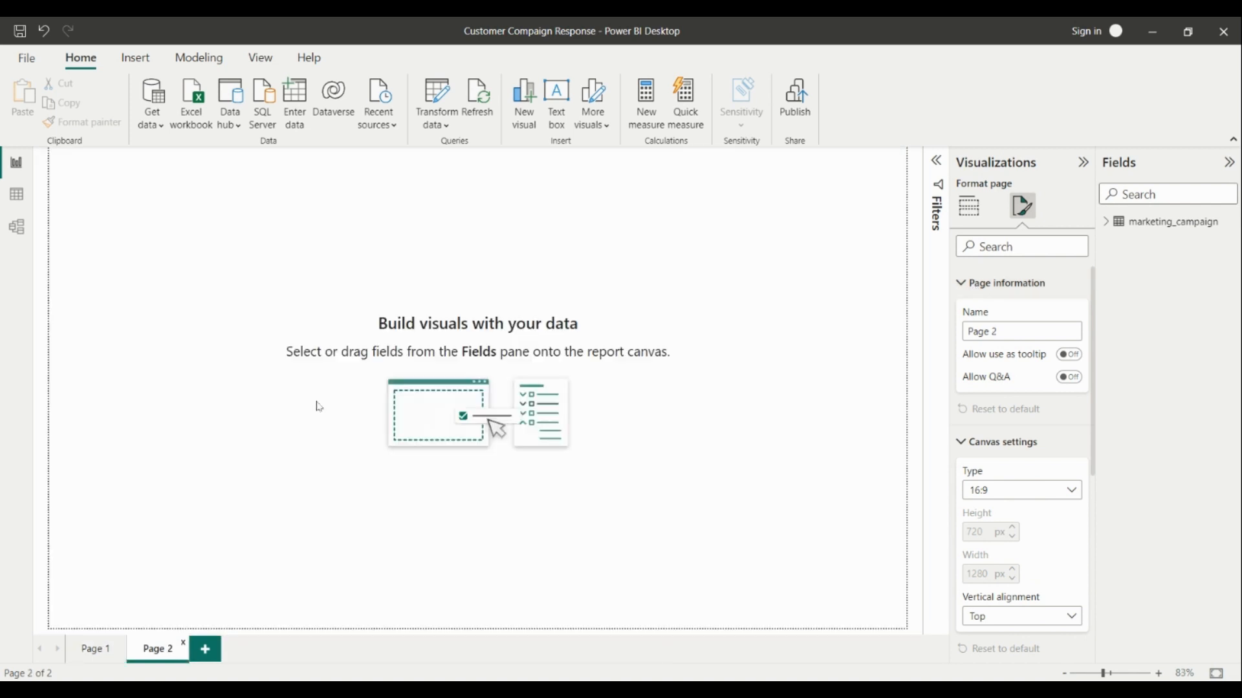
{"action": "left_click", "coordinate": [1021, 208]}
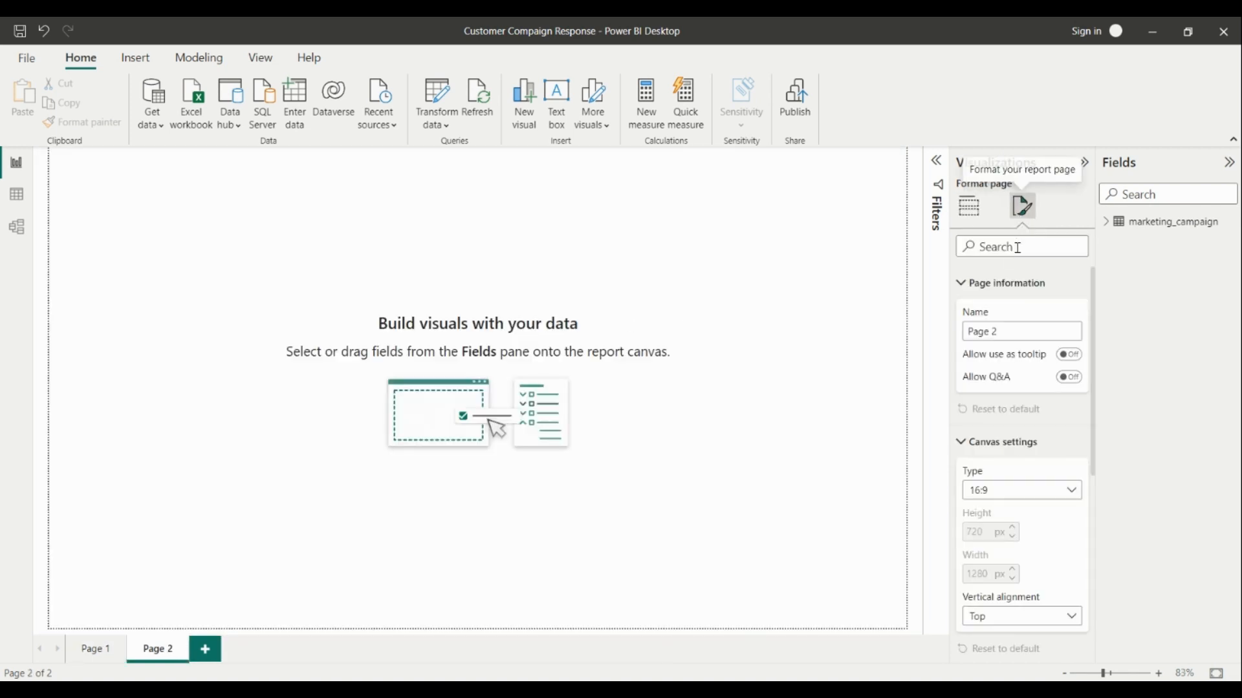
{"action": "left_click", "coordinate": [990, 284]}
{"action": "left_click", "coordinate": [990, 315]}
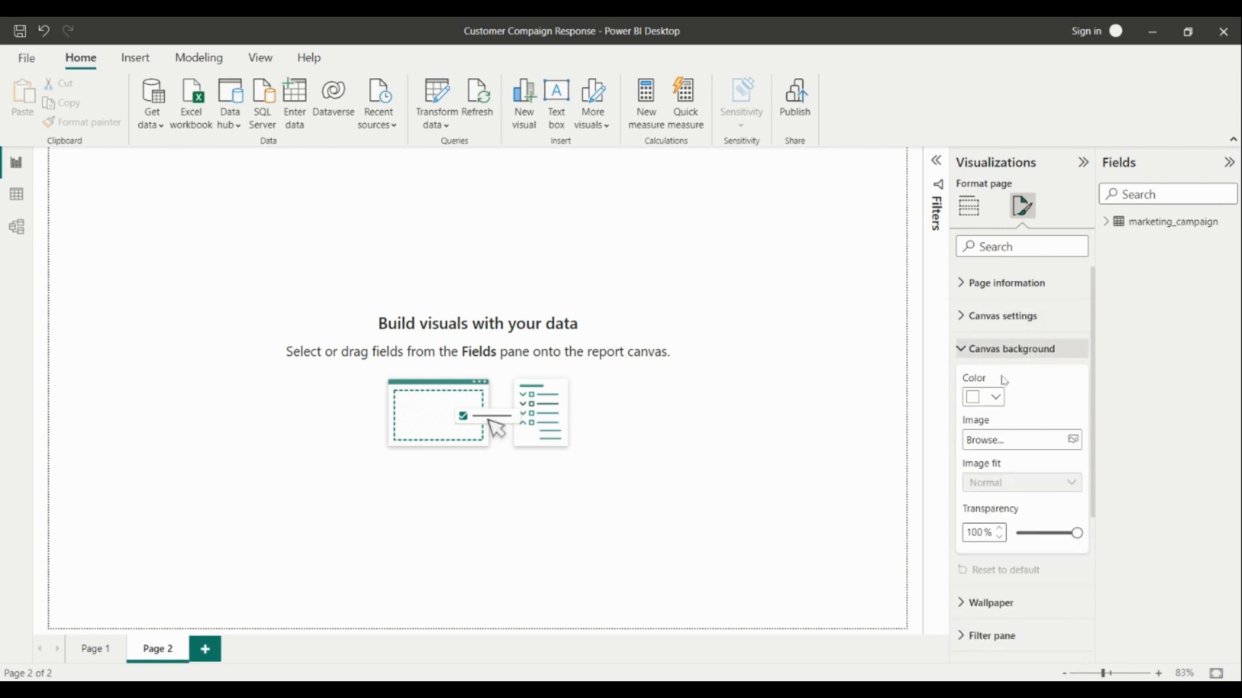
{"action": "left_click", "coordinate": [989, 397]}
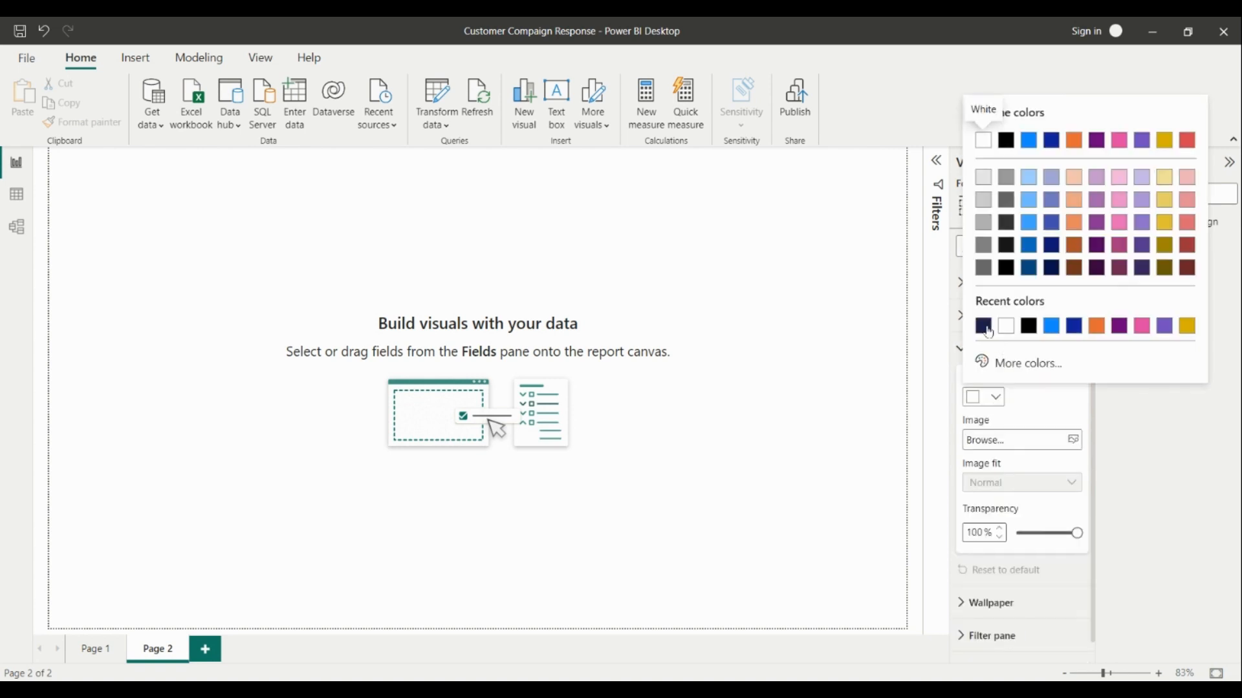
{"action": "left_click", "coordinate": [983, 325]}
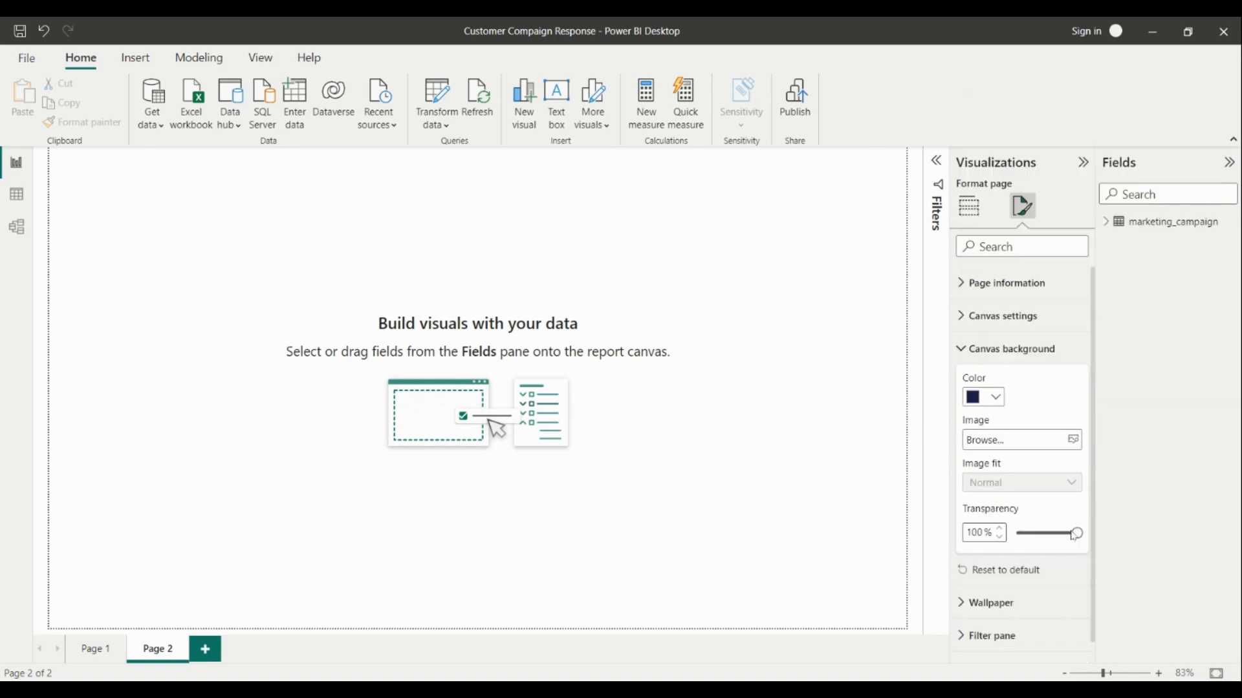
{"action": "left_click_drag", "start_coordinate": [1075, 536], "coordinate": [831, 532]}
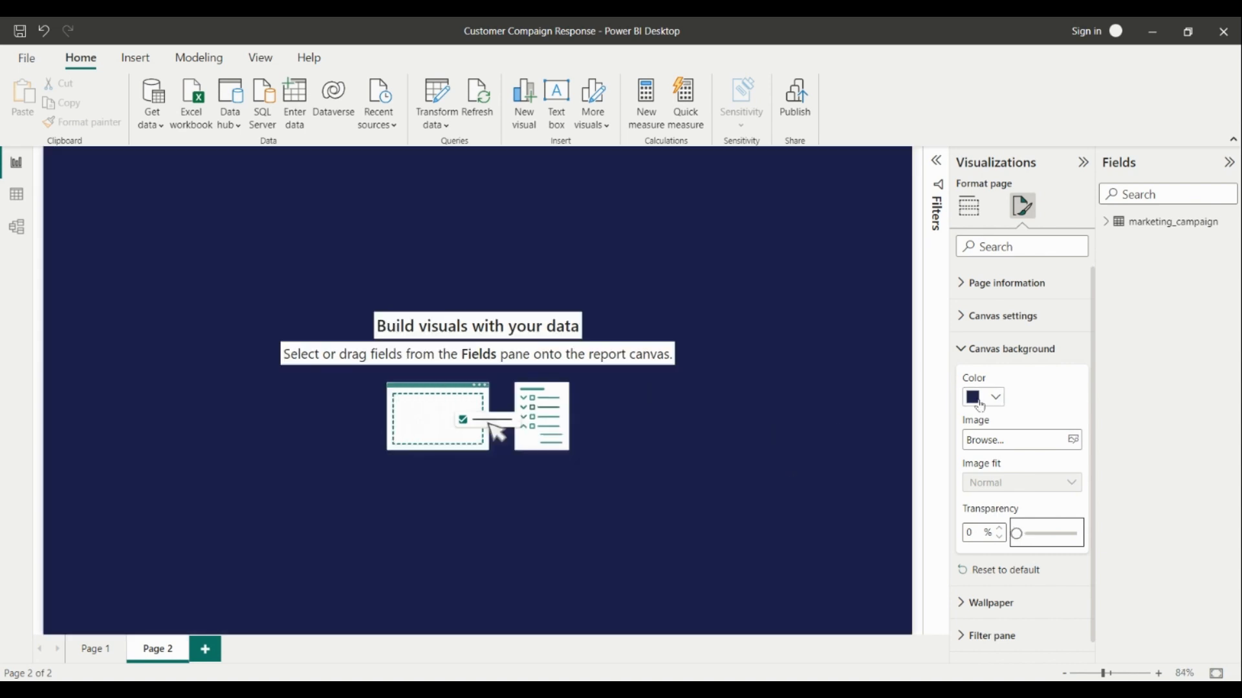
{"action": "left_click", "coordinate": [721, 435]}
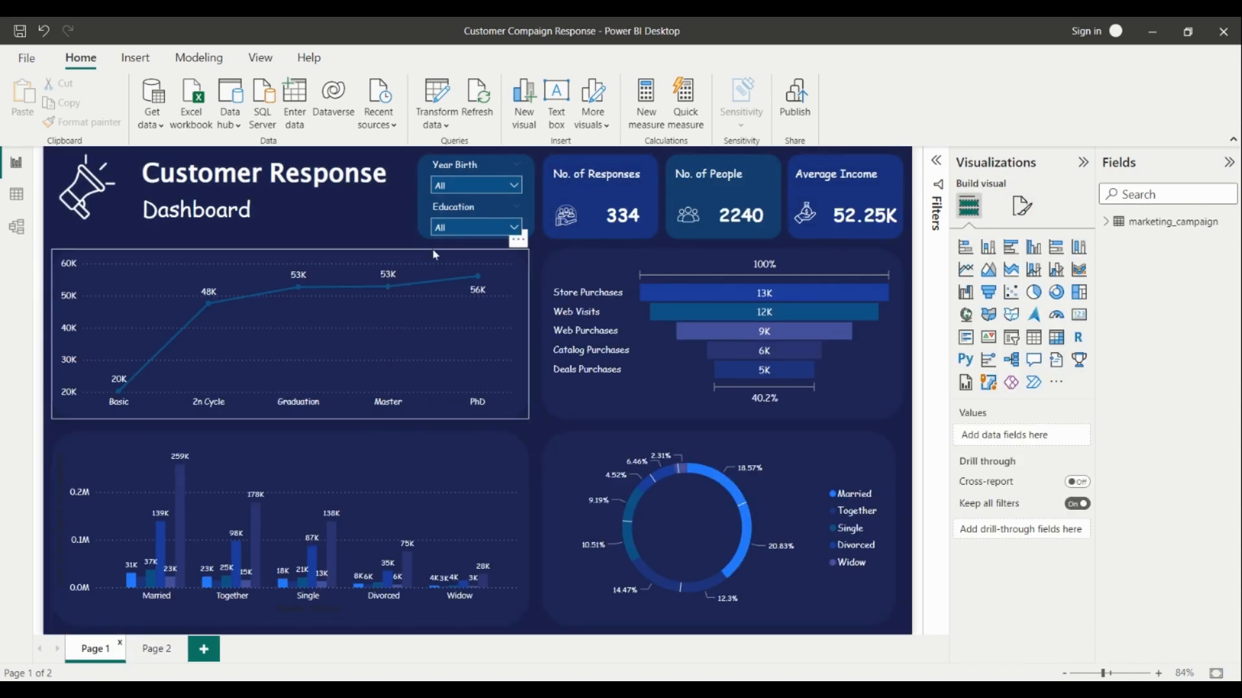
Step: Check the size and custom fill color of the shape behind the Year Birth and Education slicers on Page 1
{"action": "left_click", "coordinate": [534, 186]}
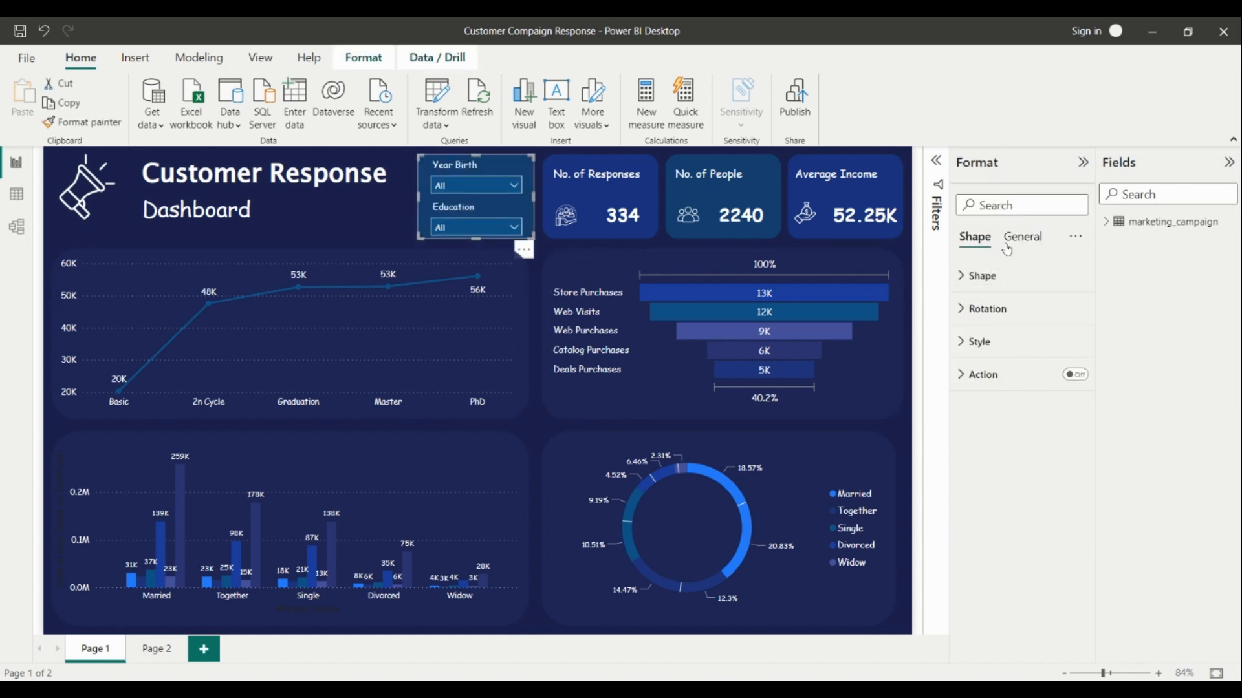
{"action": "left_click", "coordinate": [974, 278]}
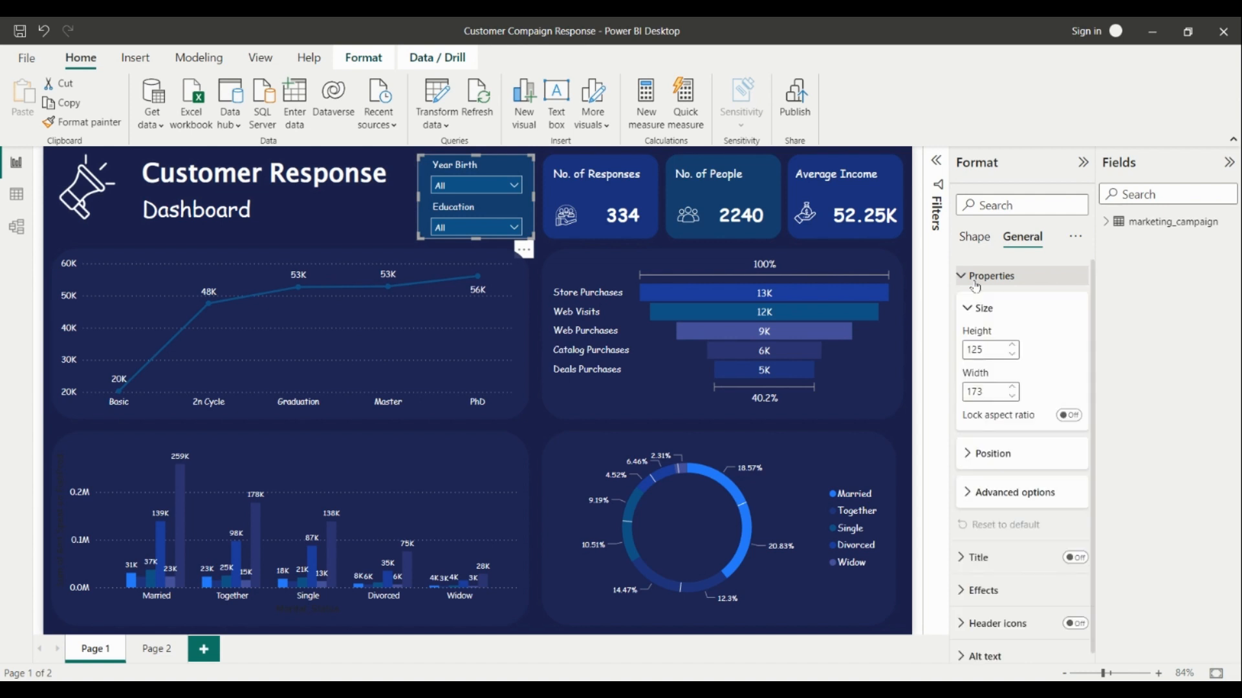
{"action": "left_click", "coordinate": [974, 279]}
{"action": "left_click", "coordinate": [984, 237]}
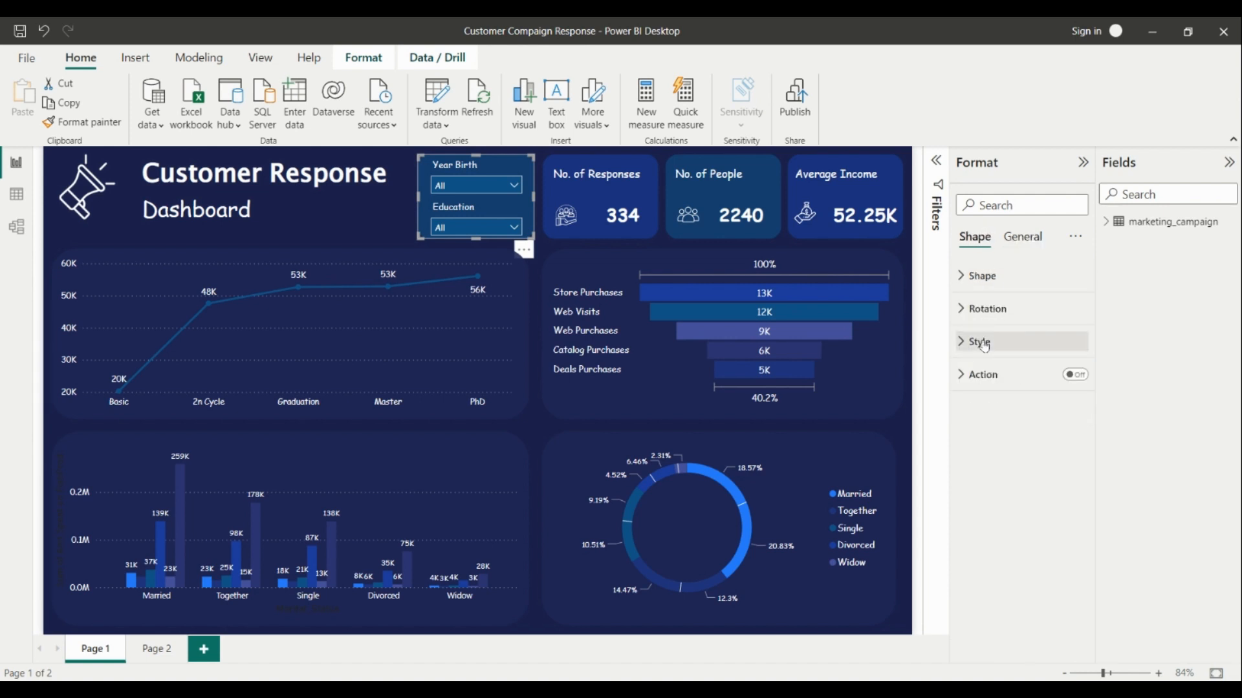
{"action": "left_click", "coordinate": [980, 343]}
{"action": "left_click", "coordinate": [990, 417]}
{"action": "left_click", "coordinate": [1019, 381]}
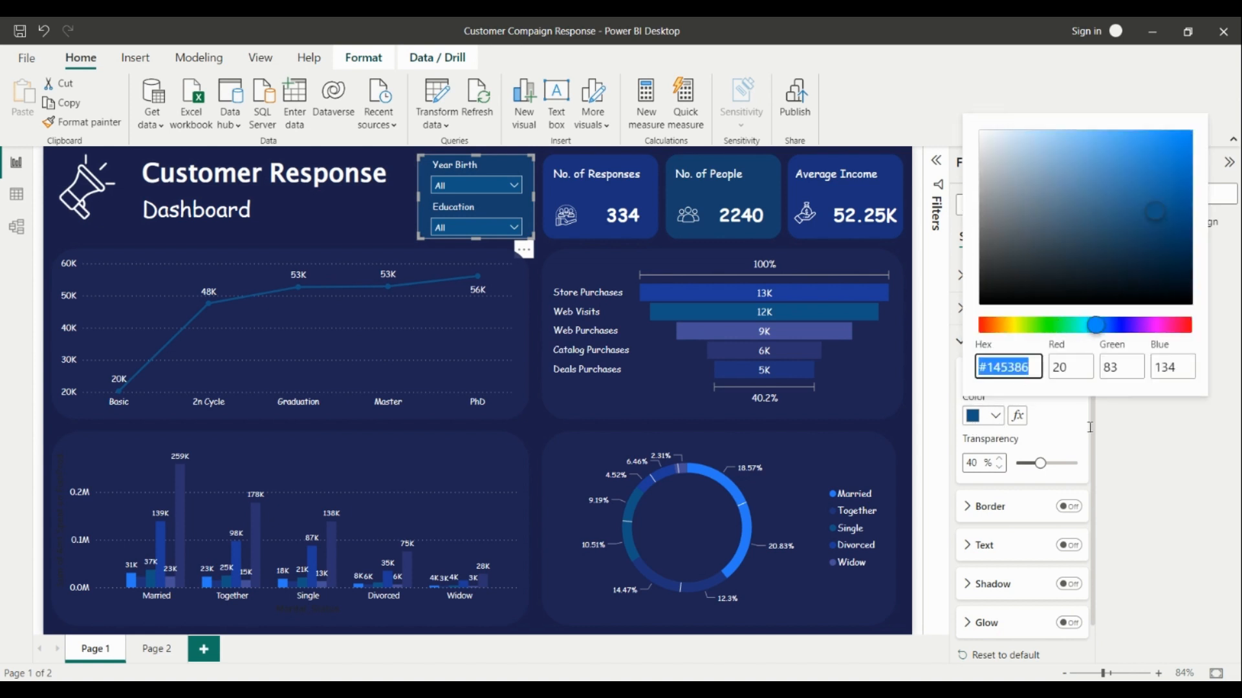
{"action": "left_click", "coordinate": [1081, 420]}
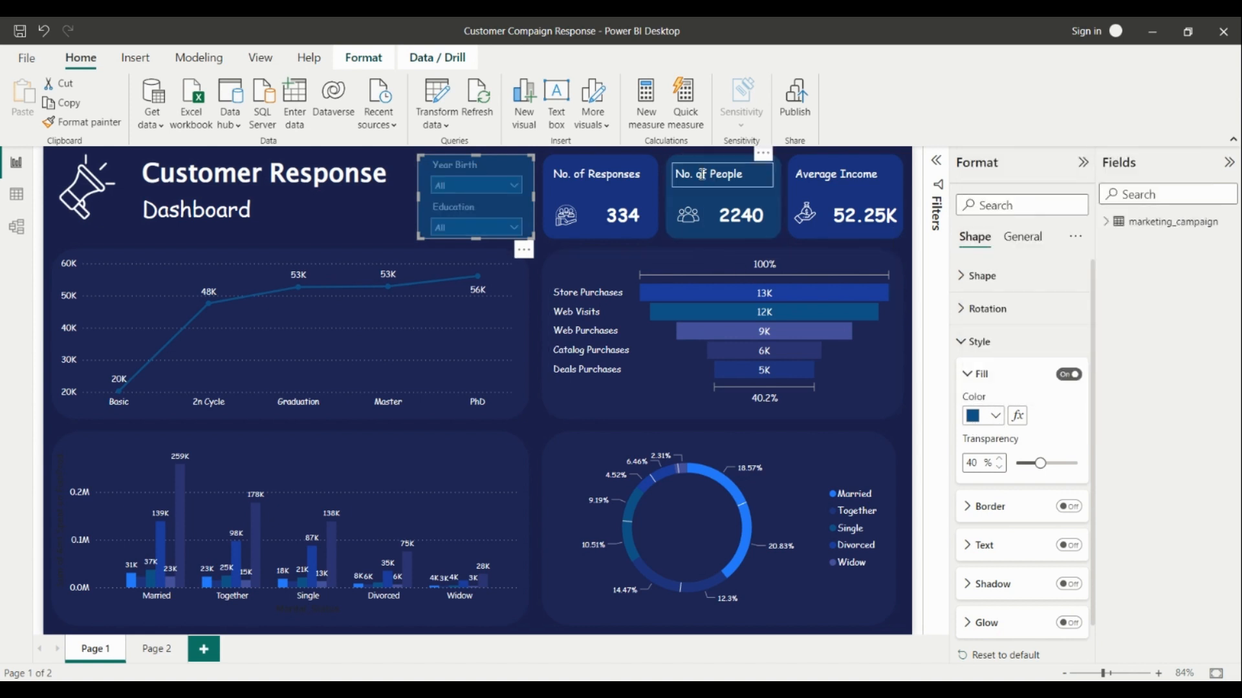
Step: Look up the custom fill color of the shape behind the No. of Responses card
{"action": "left_click", "coordinate": [658, 198]}
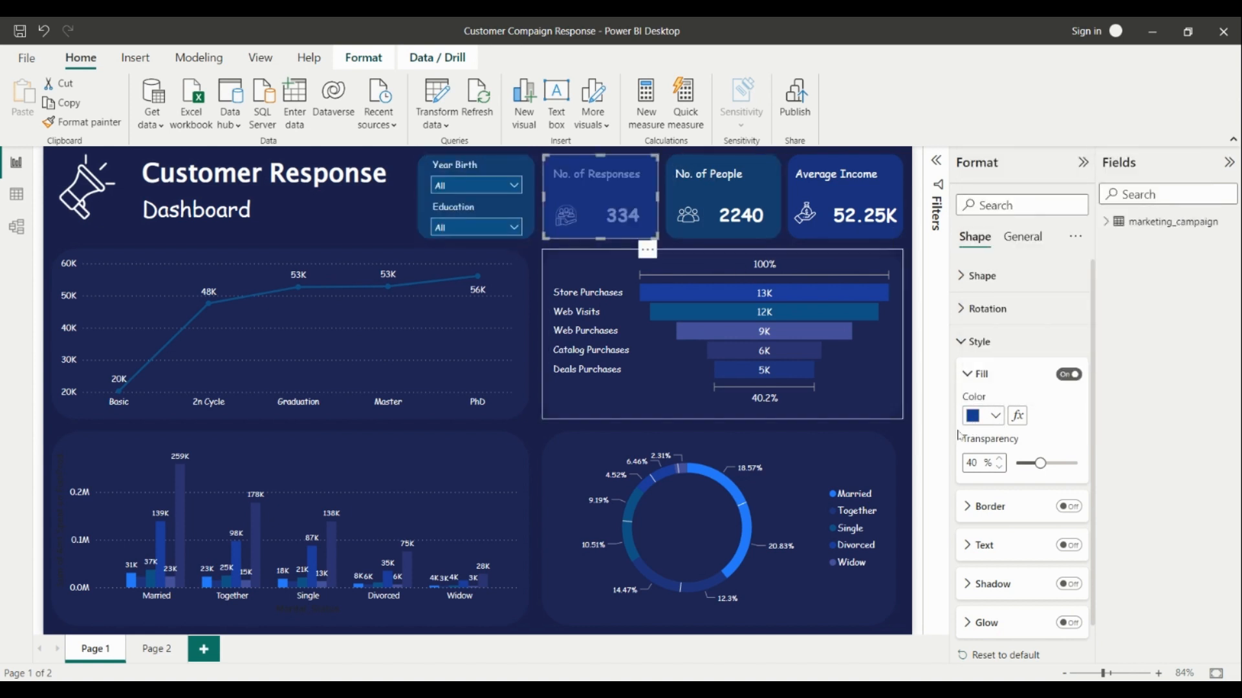
{"action": "left_click", "coordinate": [988, 417]}
{"action": "left_click", "coordinate": [1003, 385]}
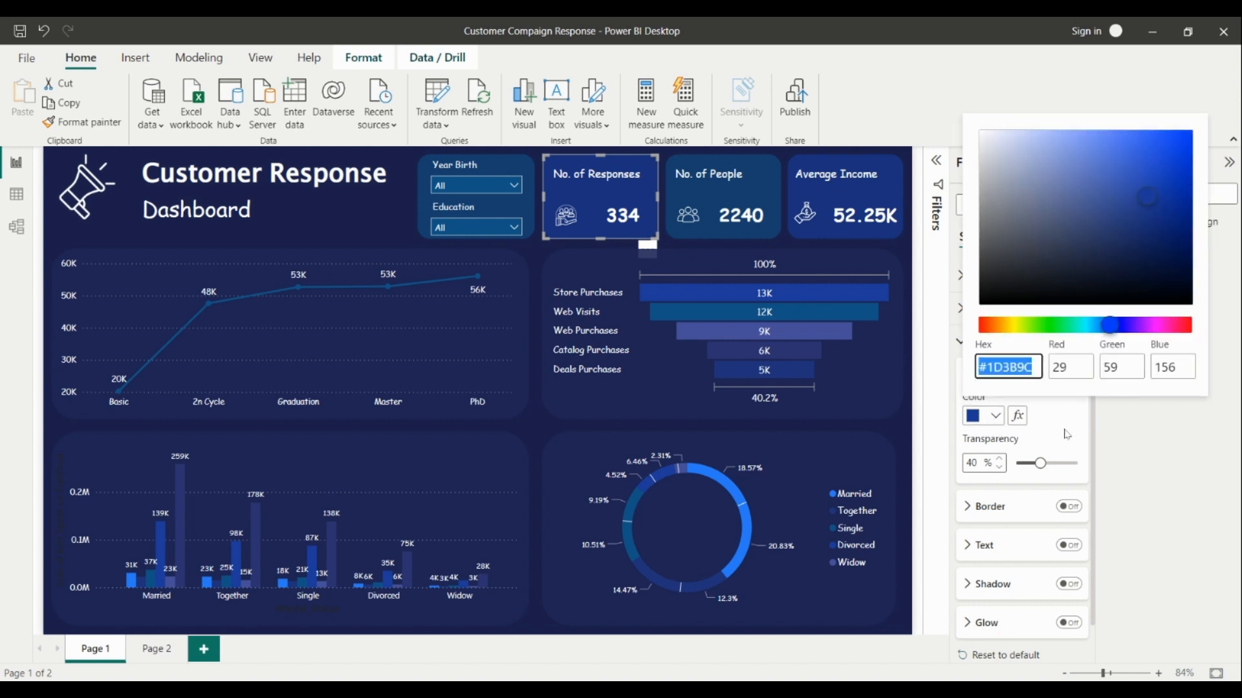
{"action": "left_click", "coordinate": [1065, 433]}
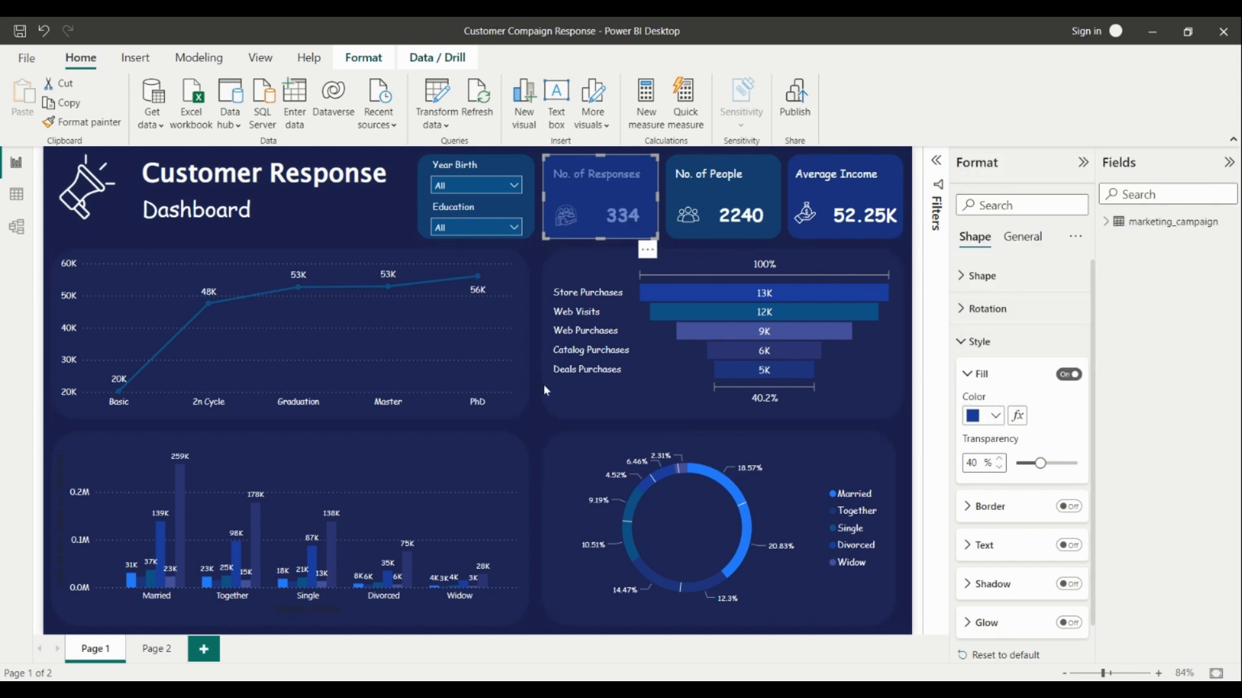
Step: Look up the custom fill color of the shape behind the funnel chart
{"action": "left_click", "coordinate": [543, 384]}
{"action": "left_click", "coordinate": [983, 419]}
{"action": "left_click", "coordinate": [1008, 381]}
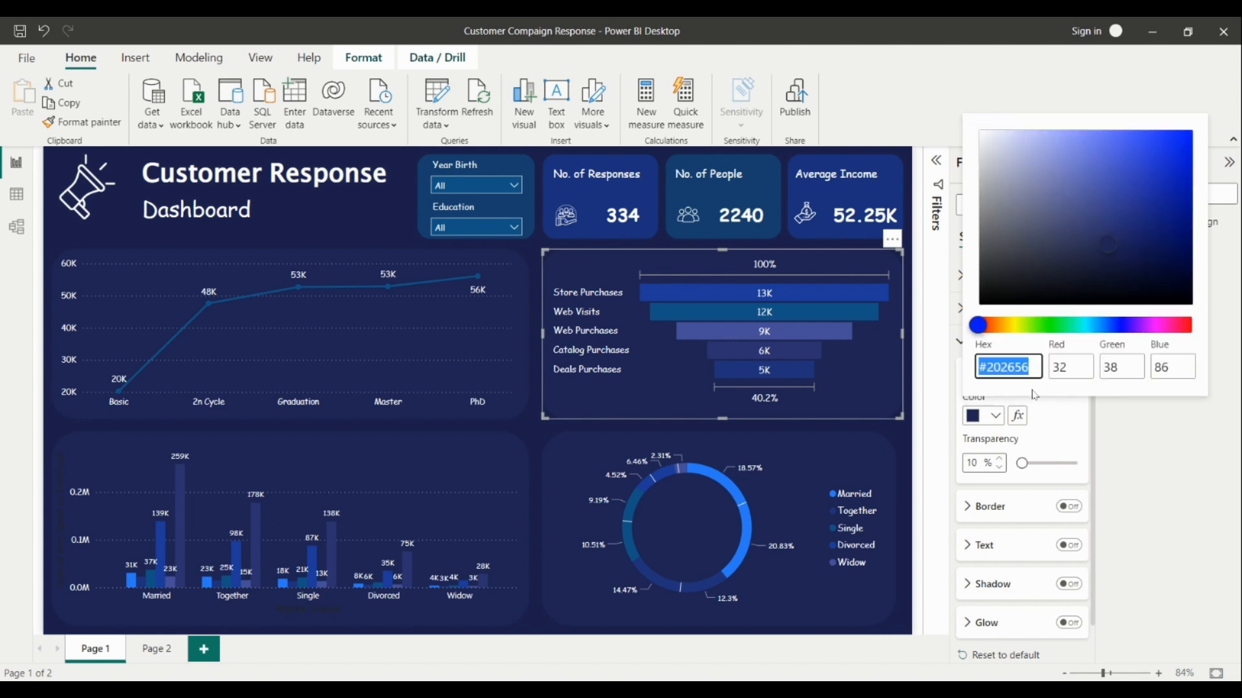
{"action": "left_click", "coordinate": [1067, 428]}
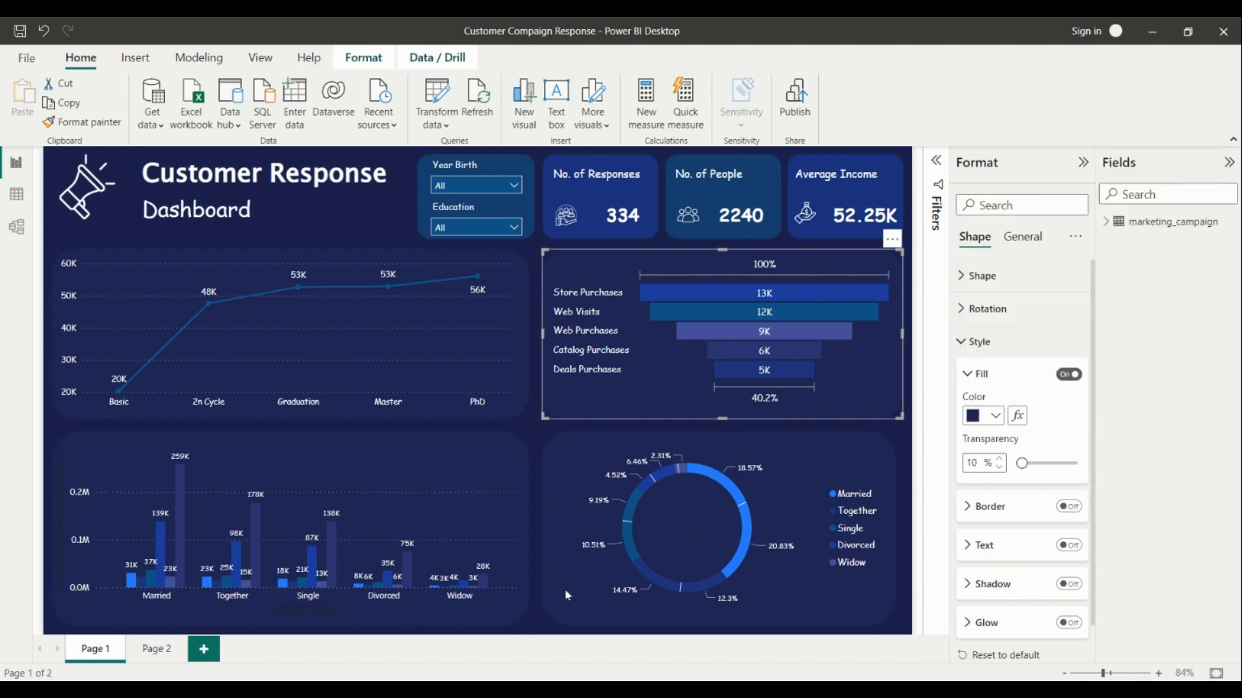
Step: Insert a rounded rectangle on Page 2 and fill it with the recent teal blue color #145386
{"action": "left_click", "coordinate": [157, 650]}
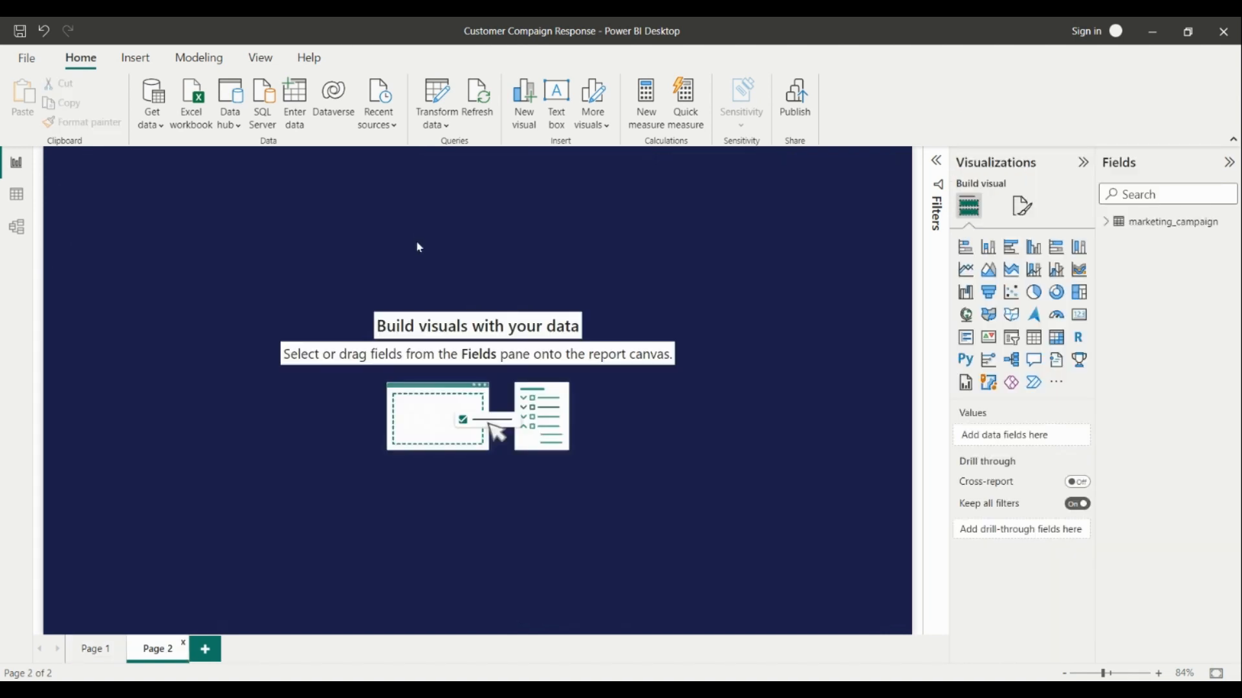
{"action": "left_click", "coordinate": [135, 58]}
{"action": "left_click", "coordinate": [595, 126]}
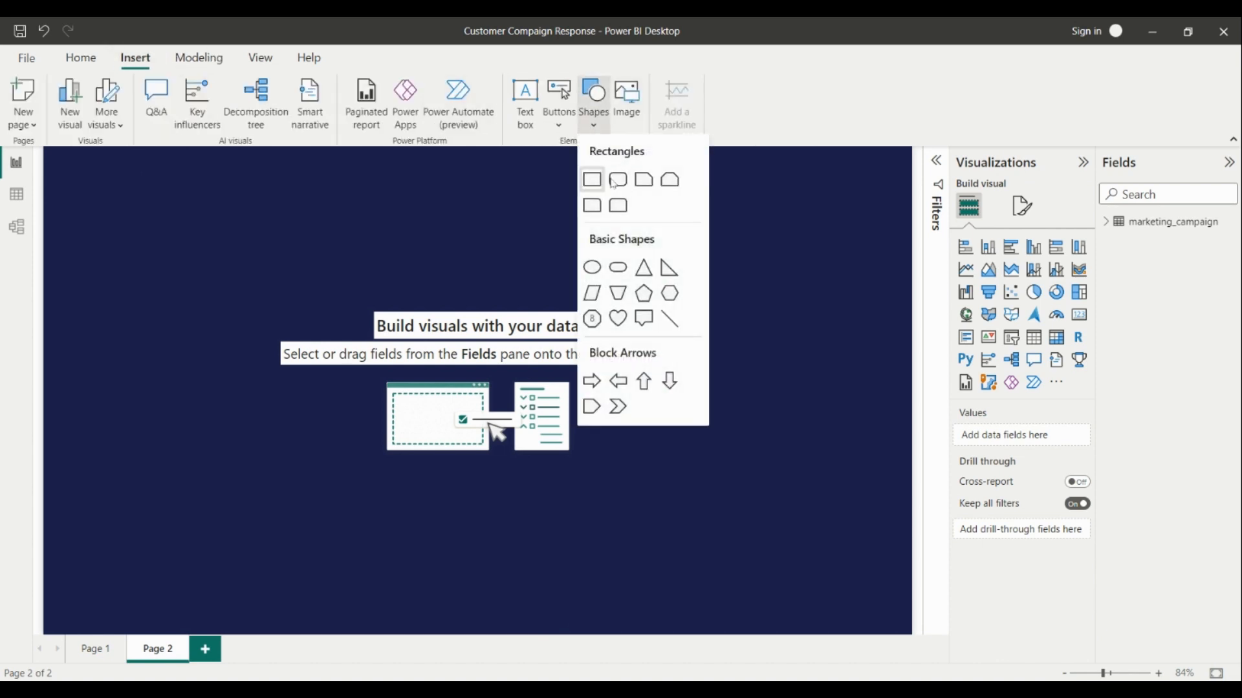
{"action": "left_click", "coordinate": [618, 179]}
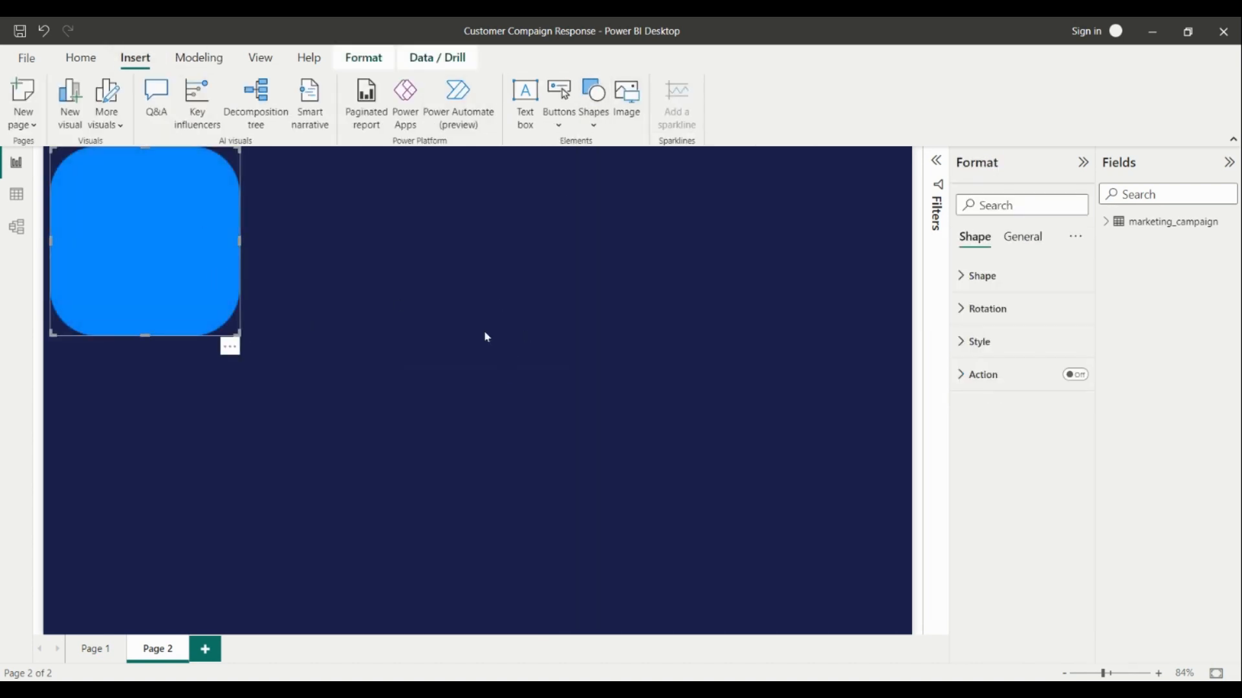
{"action": "left_click", "coordinate": [993, 340]}
{"action": "left_click", "coordinate": [996, 416]}
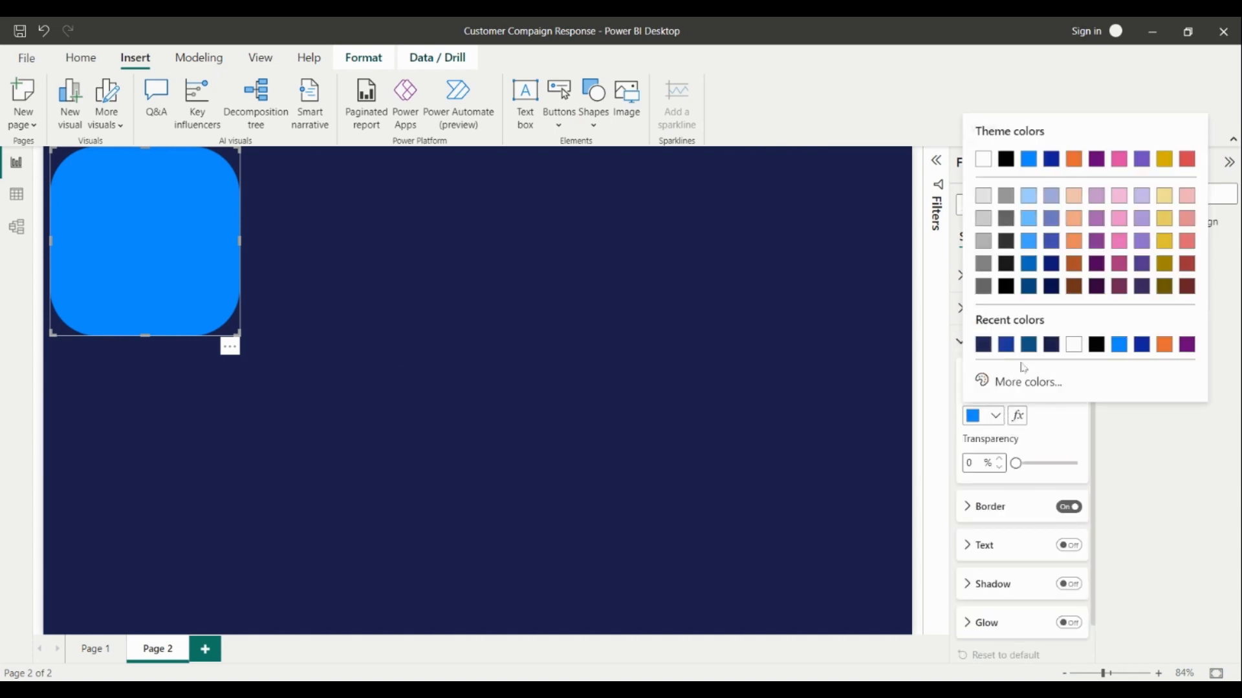
{"action": "left_click", "coordinate": [1029, 345]}
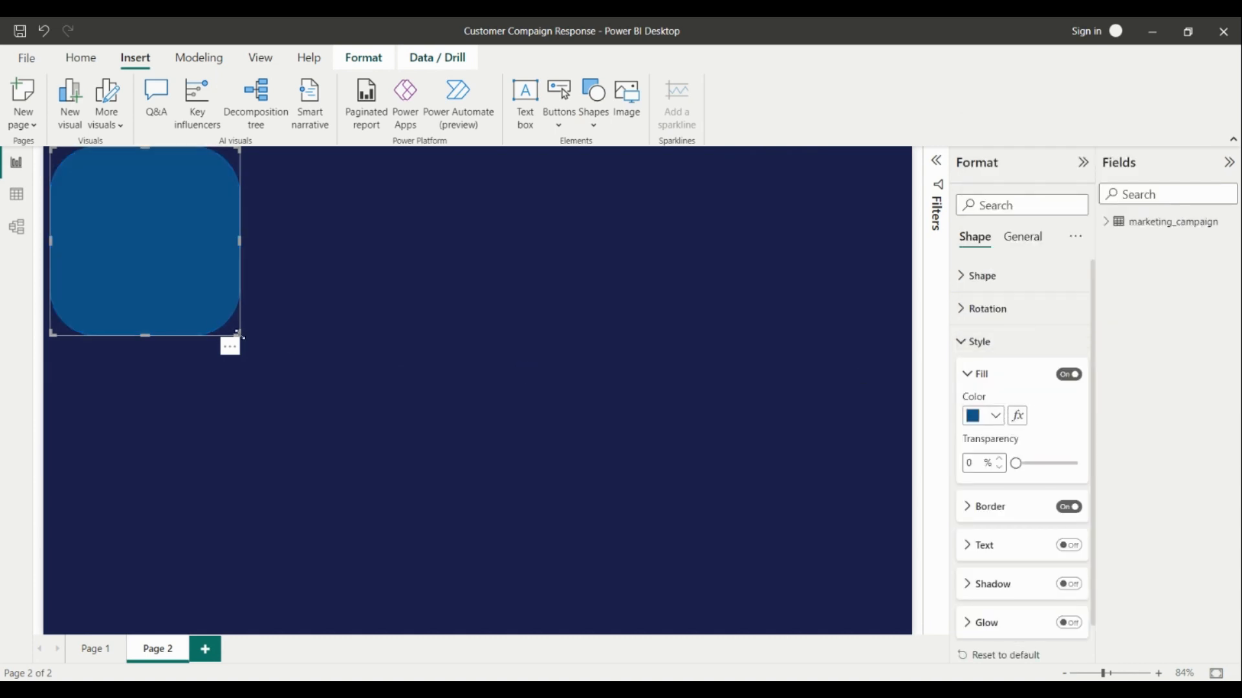
Step: Shrink the rounded rectangle and move it to the upper-right corner of the report page
{"action": "left_click_drag", "start_coordinate": [238, 335], "coordinate": [196, 251]}
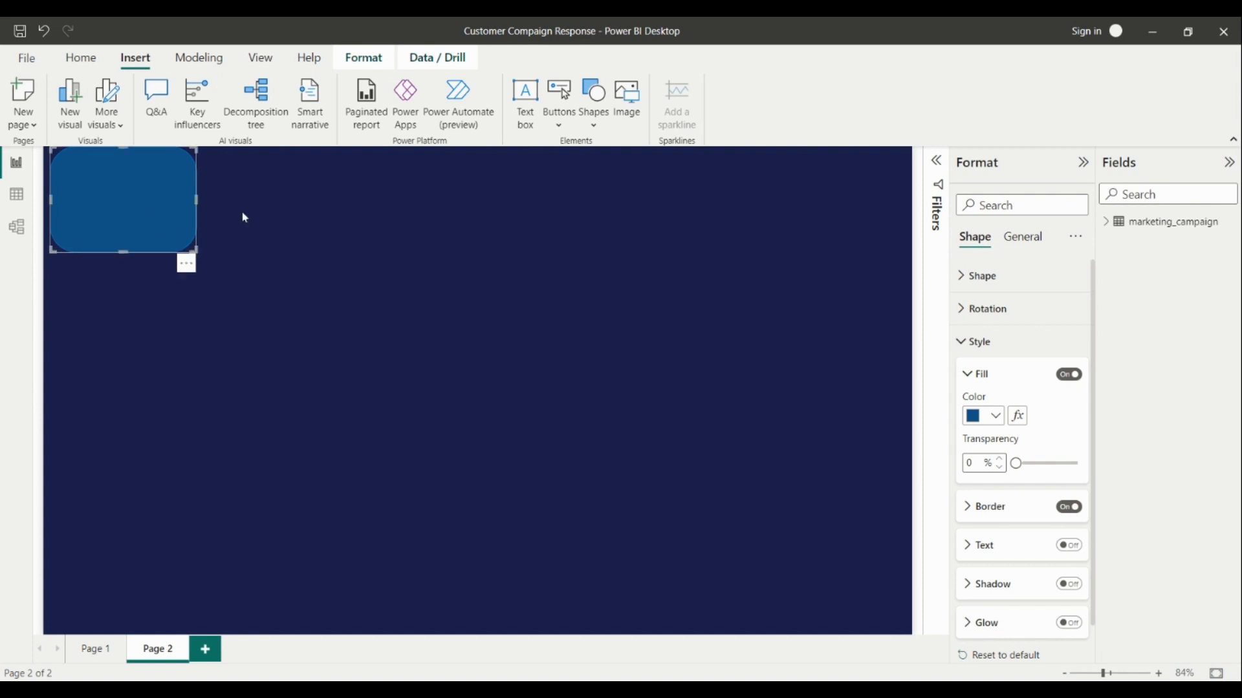
{"action": "left_click_drag", "start_coordinate": [131, 212], "coordinate": [833, 215]}
{"action": "left_click", "coordinate": [630, 294]}
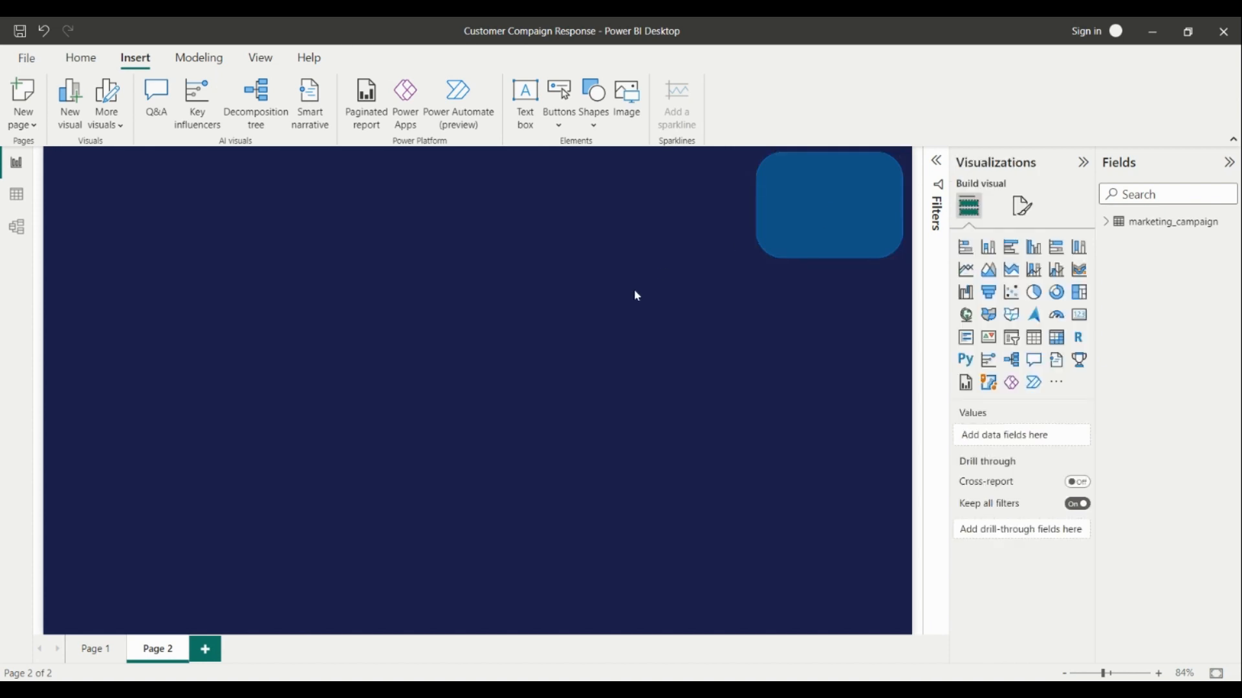
Step: Turn off the rounded rectangle's border and set its fill transparency to 40%
{"action": "left_click", "coordinate": [812, 182]}
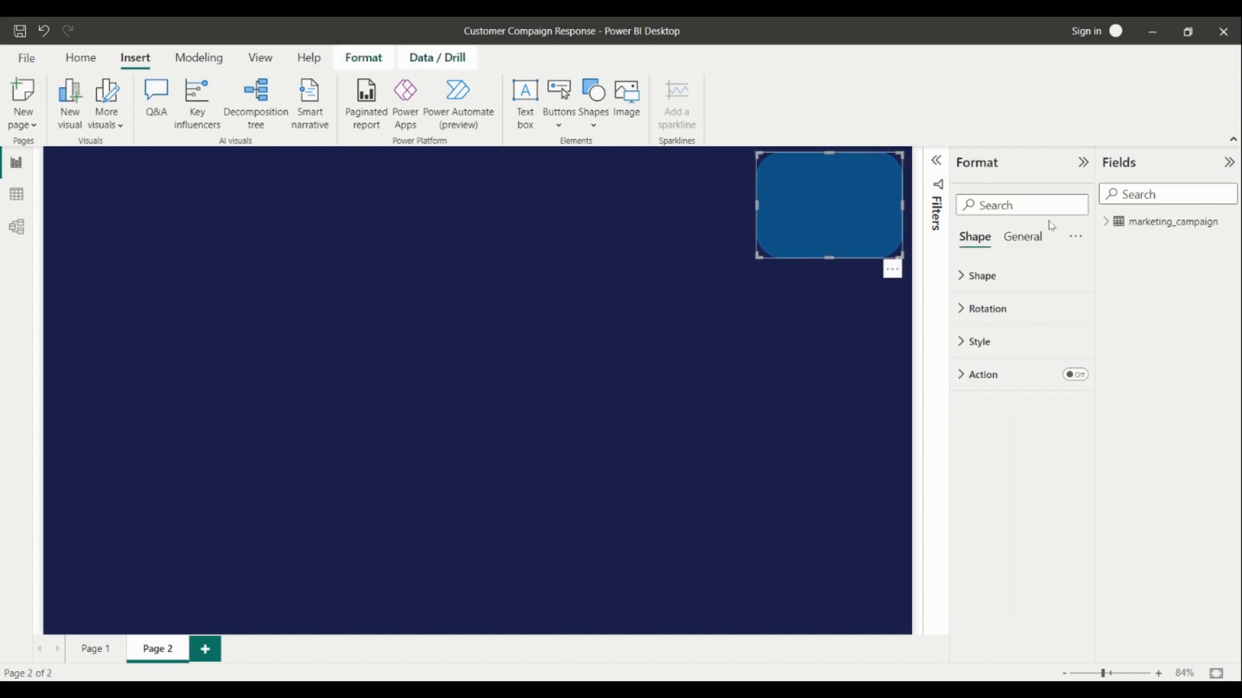
{"action": "left_click", "coordinate": [980, 345]}
{"action": "left_click", "coordinate": [993, 514]}
{"action": "left_click", "coordinate": [1053, 510]}
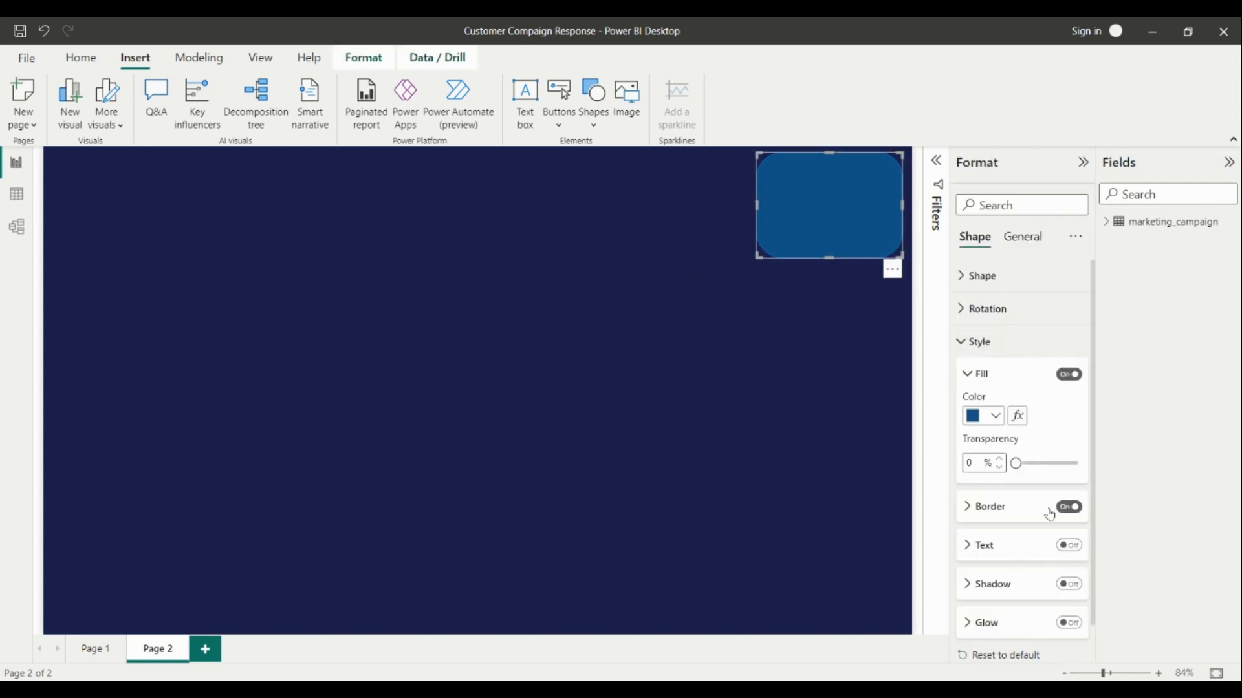
{"action": "left_click", "coordinate": [1069, 507]}
{"action": "left_click", "coordinate": [980, 463]}
{"action": "type", "text": "40"}
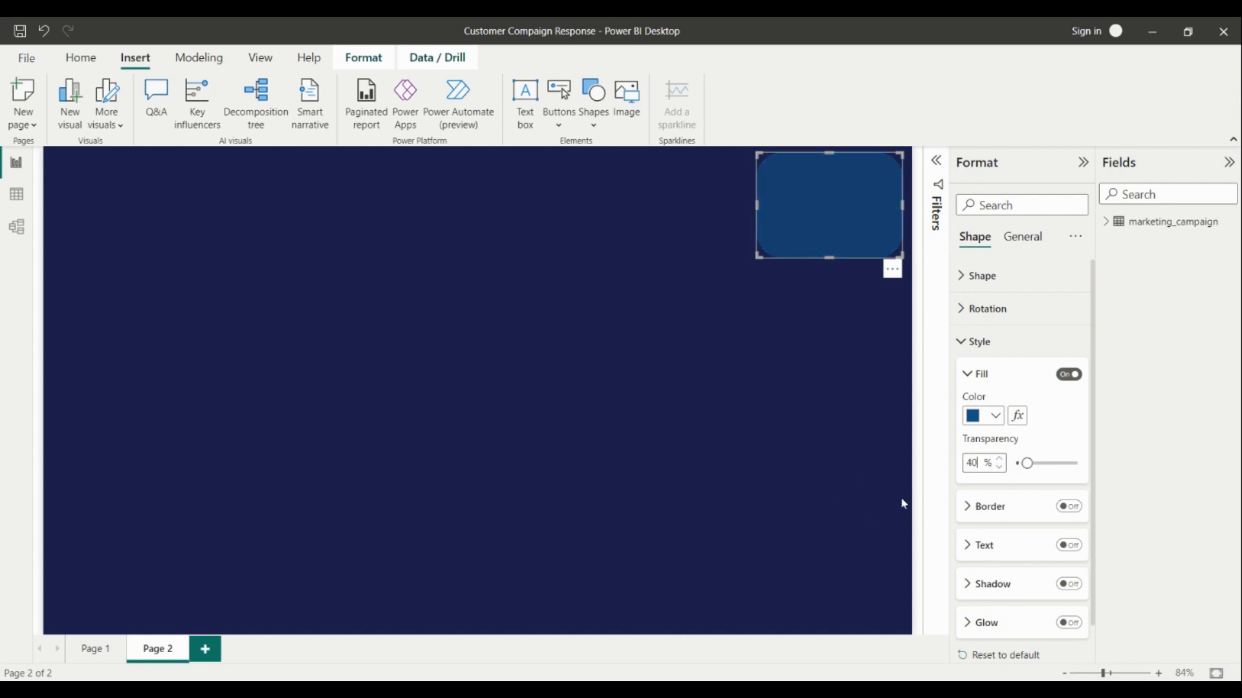
{"action": "left_click", "coordinate": [560, 410]}
Step: Duplicate the rounded rectangle twice and line the copies up in a row to the left of the original
{"action": "left_click", "coordinate": [820, 229]}
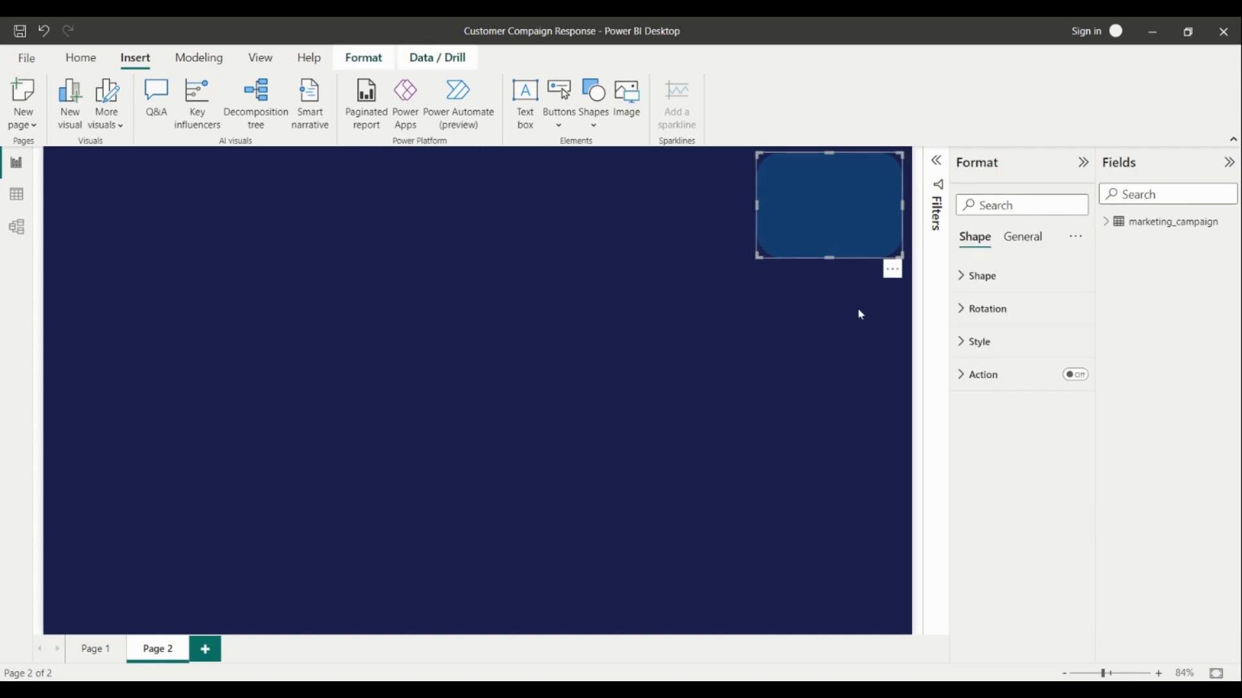
{"action": "key", "text": "ctrl+c"}
{"action": "key", "text": "ctrl+v"}
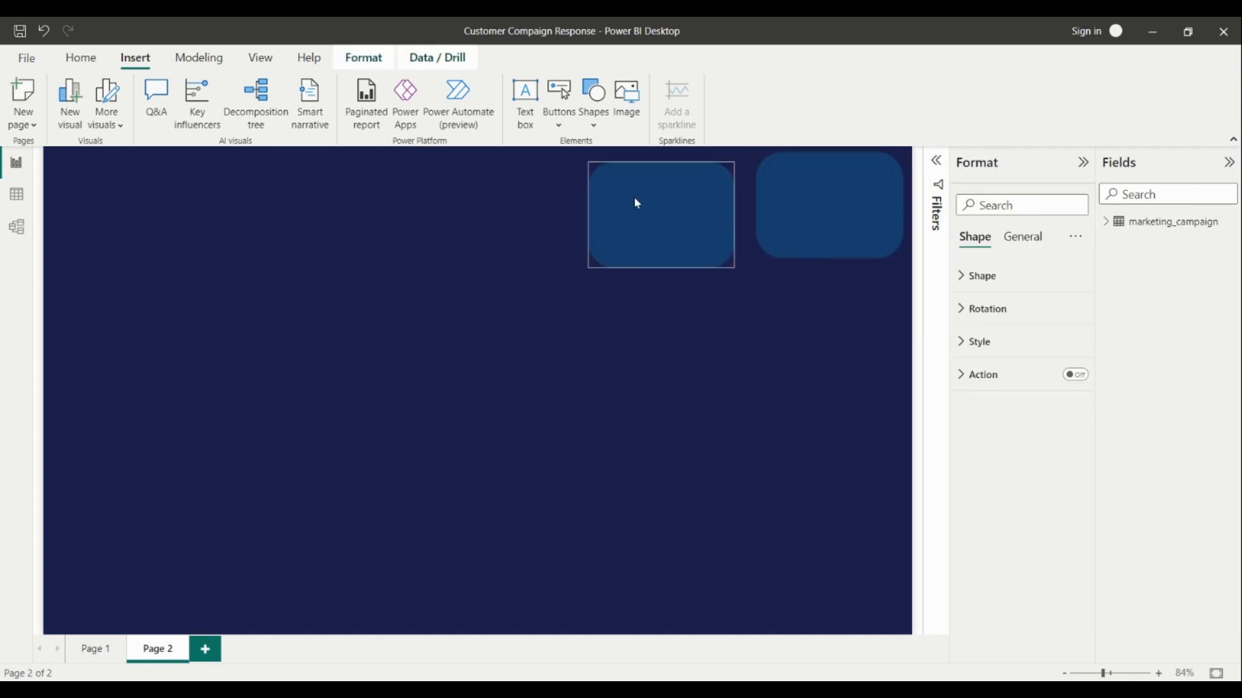
{"action": "left_click_drag", "start_coordinate": [634, 197], "coordinate": [645, 200]}
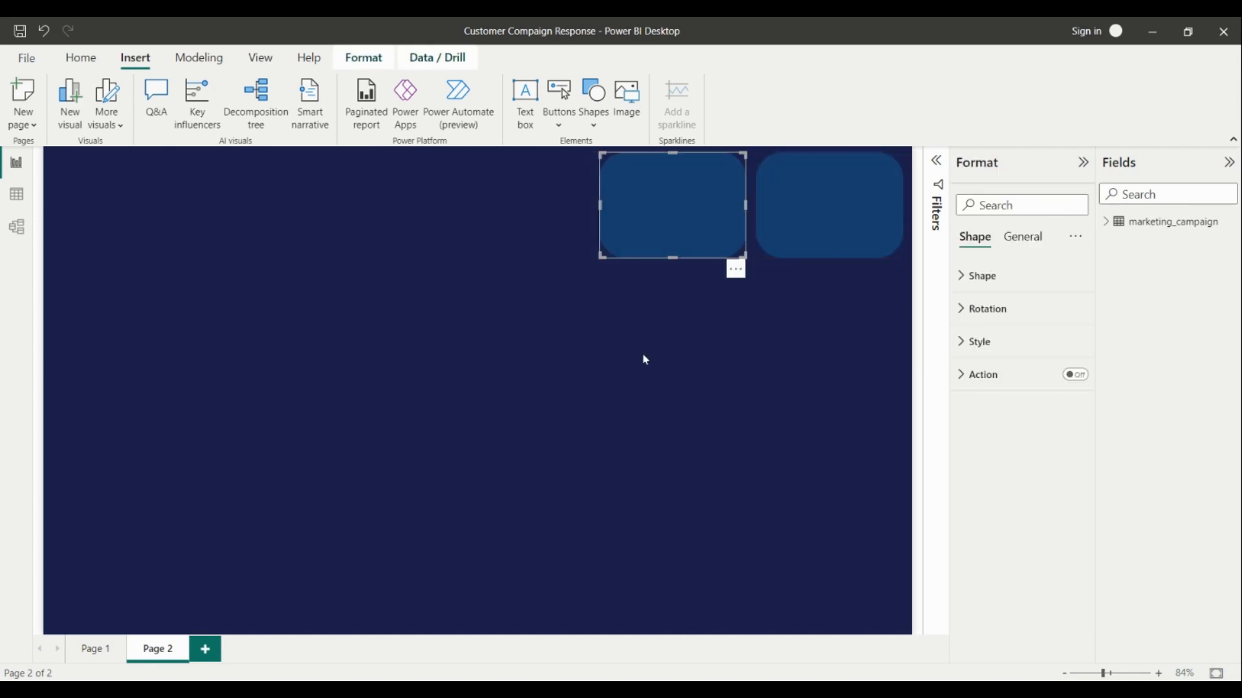
{"action": "left_click", "coordinate": [812, 227]}
{"action": "key", "text": "ctrl+c"}
{"action": "key", "text": "ctrl+v"}
{"action": "left_click_drag", "start_coordinate": [496, 244], "coordinate": [502, 212]}
{"action": "left_click", "coordinate": [522, 314]}
Step: Add a fourth full-width copy of the rounded rectangle at the left end of the row
{"action": "left_click", "coordinate": [776, 246]}
{"action": "key", "text": "ctrl+c"}
{"action": "key", "text": "ctrl+v"}
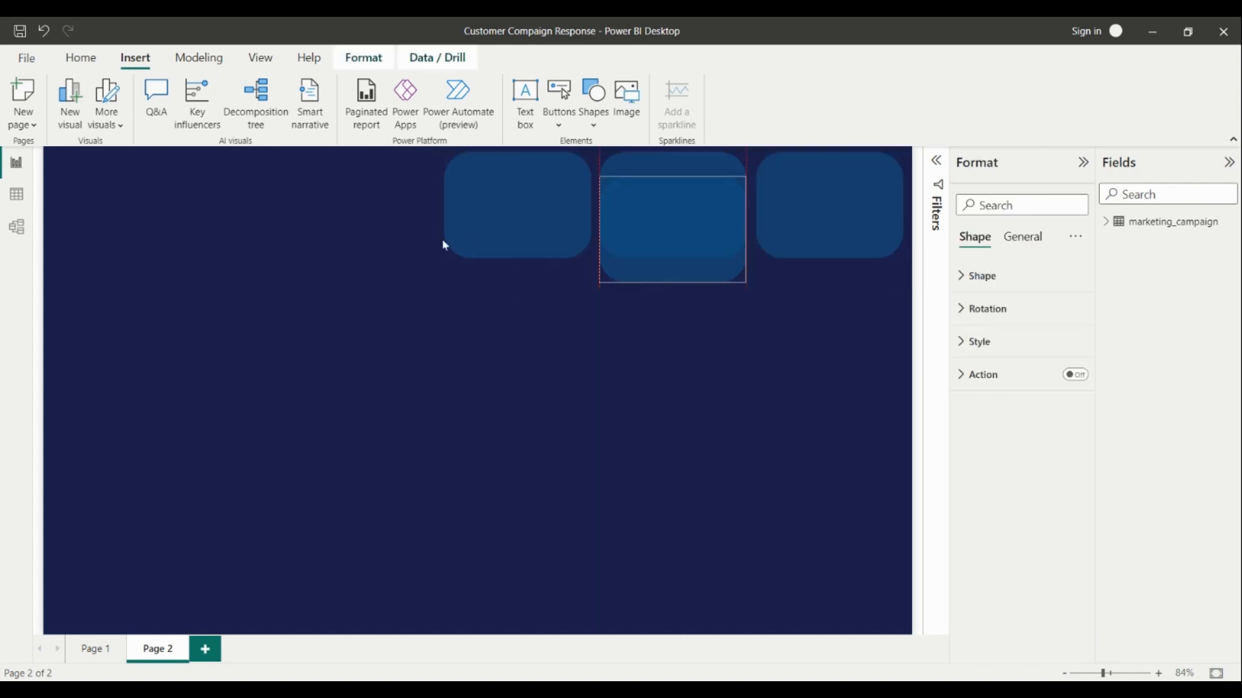
{"action": "left_click_drag", "start_coordinate": [445, 246], "coordinate": [342, 206]}
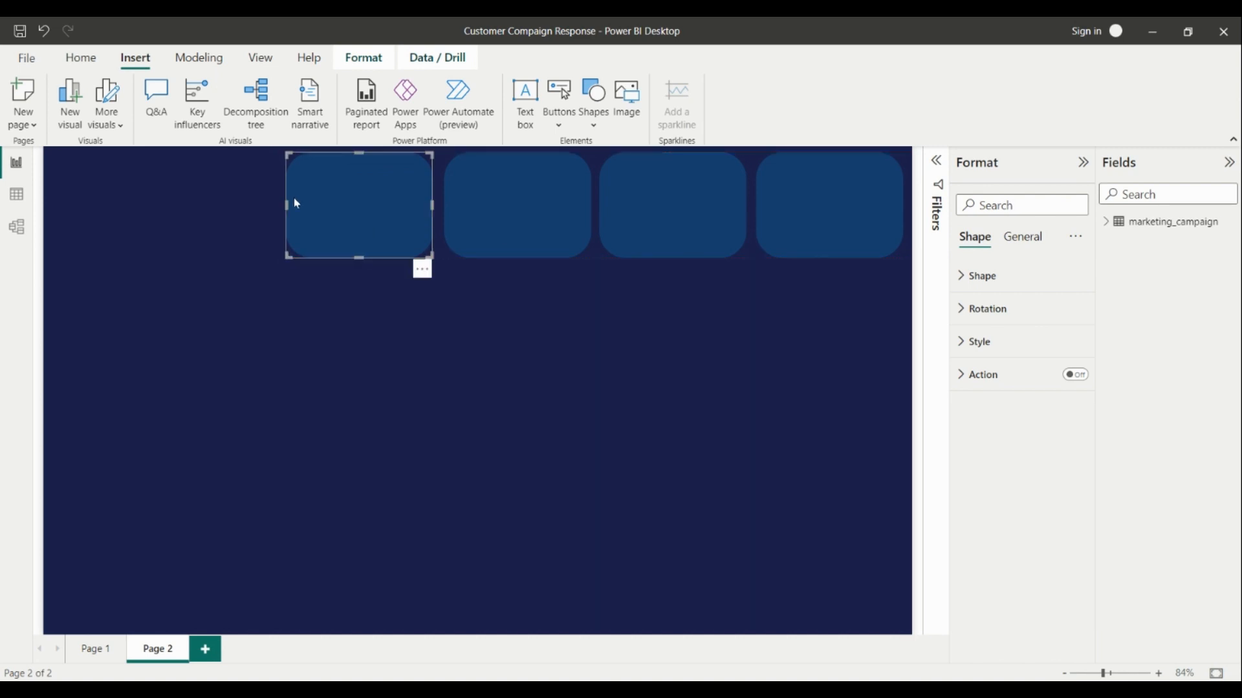
{"action": "left_click", "coordinate": [765, 337]}
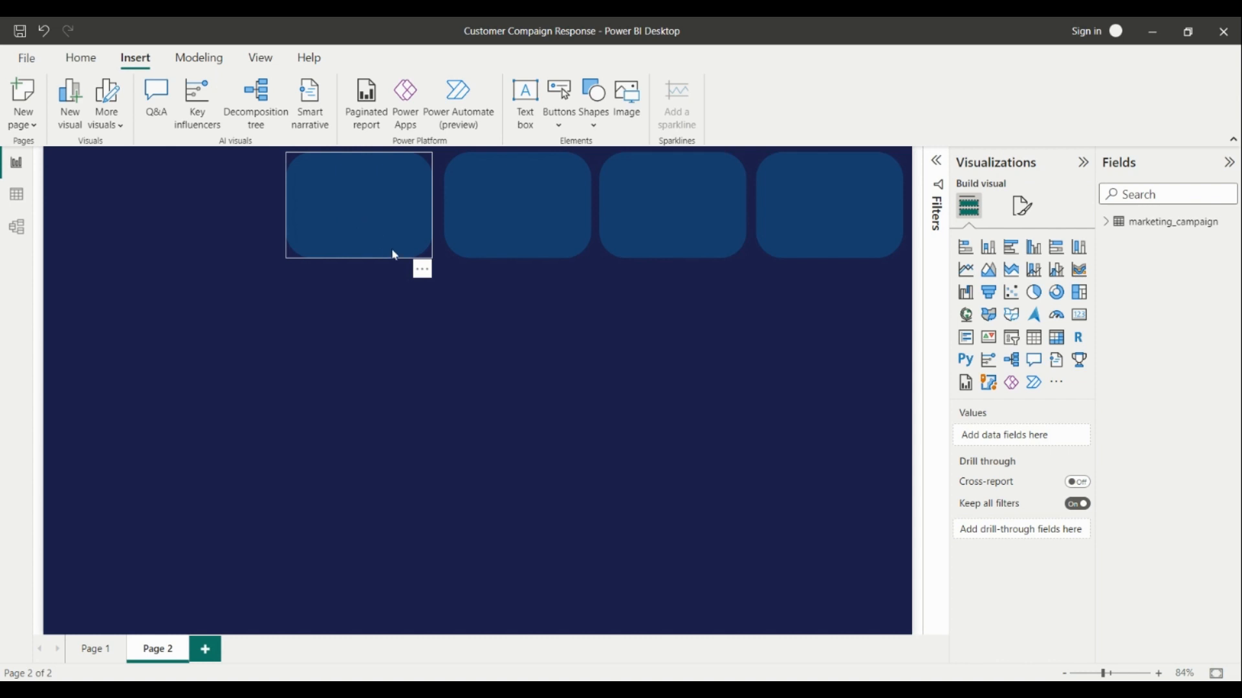
Step: Undo the three duplicated rectangles so that only the original in the upper-right corner is kept
{"action": "key", "text": "ctrl+z"}
{"action": "key", "text": "ctrl+z"}
{"action": "key", "text": "ctrl+z"}
{"action": "key", "text": "ctrl+z"}
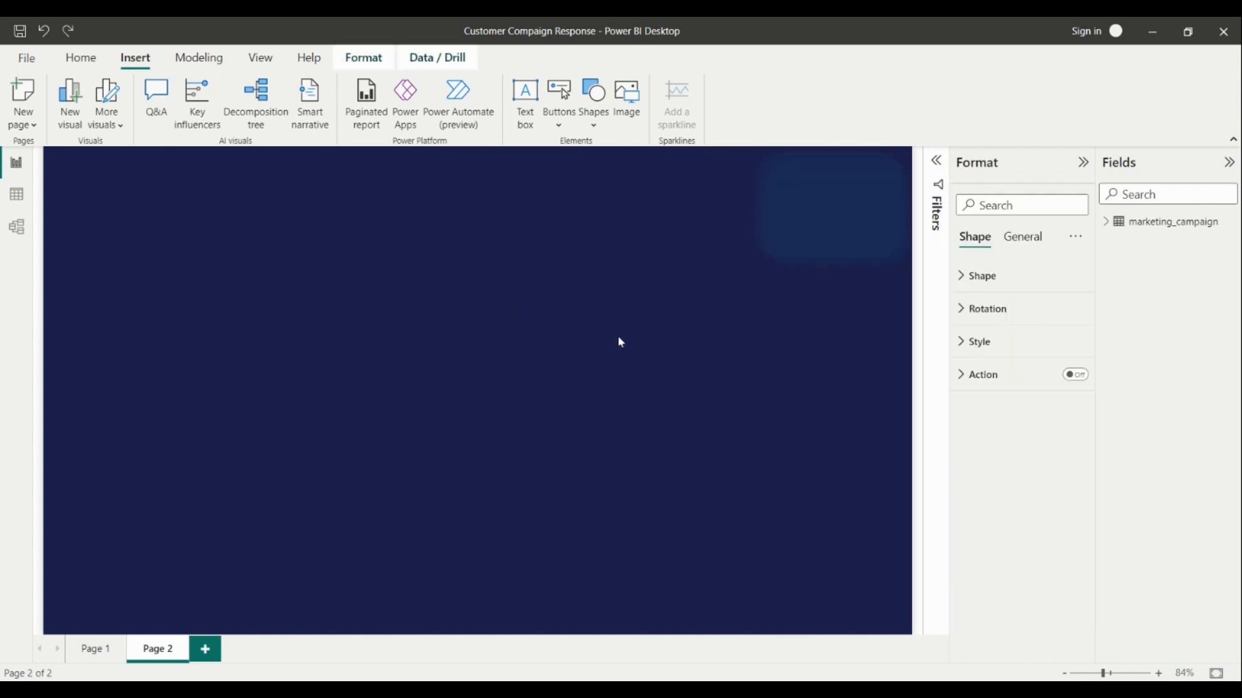
Step: Narrow the remaining rounded rectangle from its left side, keeping it in the page's upper-right corner
{"action": "left_click", "coordinate": [831, 192]}
{"action": "left_click_drag", "start_coordinate": [762, 206], "coordinate": [782, 210]}
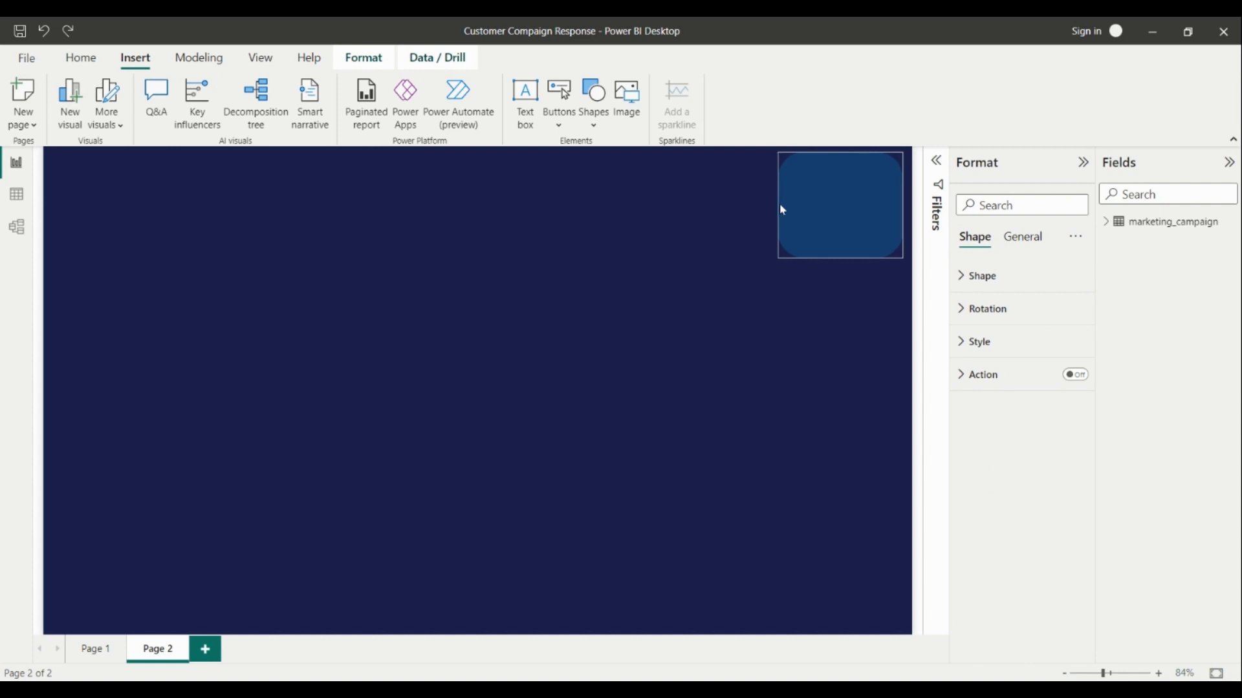
{"action": "left_click", "coordinate": [780, 216]}
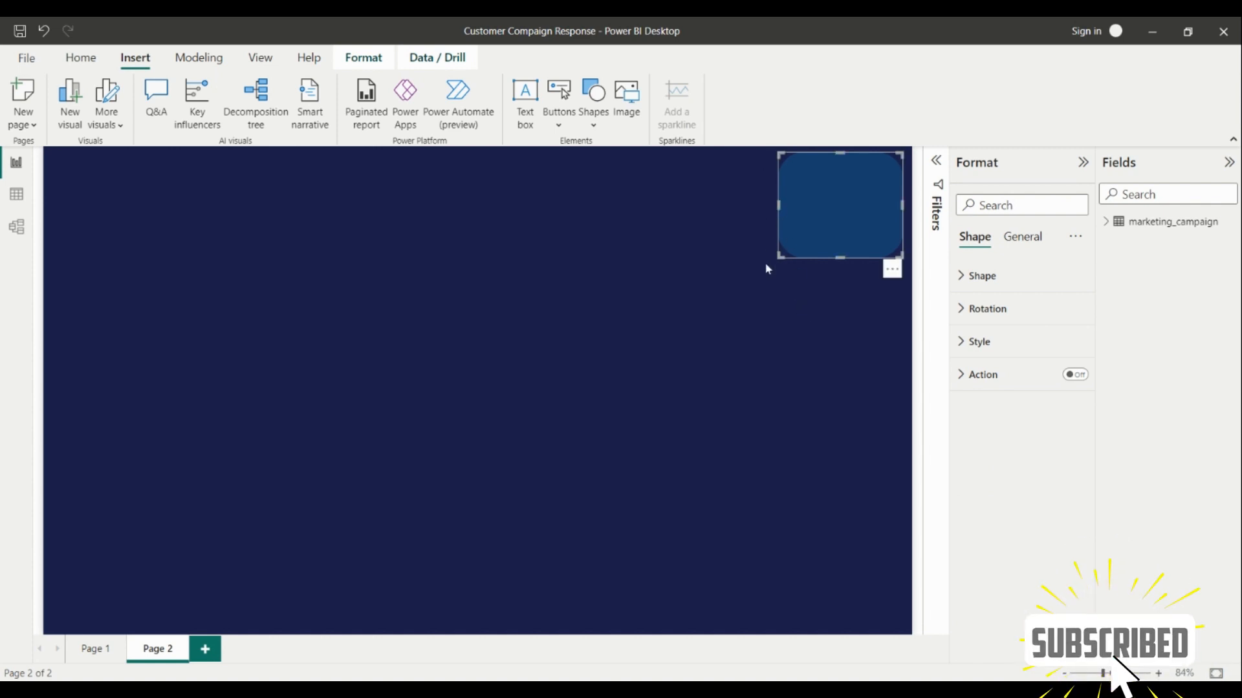
Step: Duplicate the narrowed rectangle and align the copy immediately to the left of the original
{"action": "key", "text": "ctrl+c"}
{"action": "key", "text": "ctrl+v"}
{"action": "left_click_drag", "start_coordinate": [828, 236], "coordinate": [701, 238]}
{"action": "left_click", "coordinate": [806, 214]}
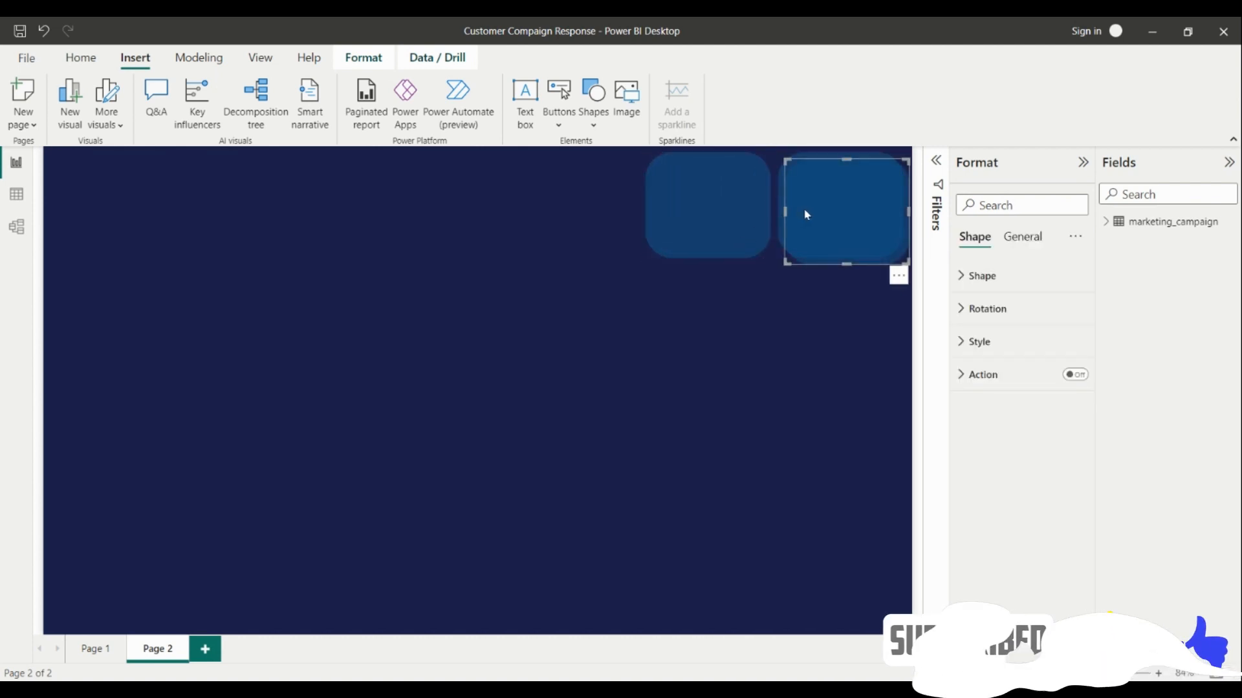
Step: Paste another copy of the narrowed rectangle and align it as the third shape from the right
{"action": "key", "text": "ctrl+v"}
{"action": "left_click_drag", "start_coordinate": [806, 215], "coordinate": [582, 215]}
{"action": "key", "text": "ctrl+z"}
{"action": "key", "text": "ctrl+y"}
{"action": "left_click", "coordinate": [587, 327]}
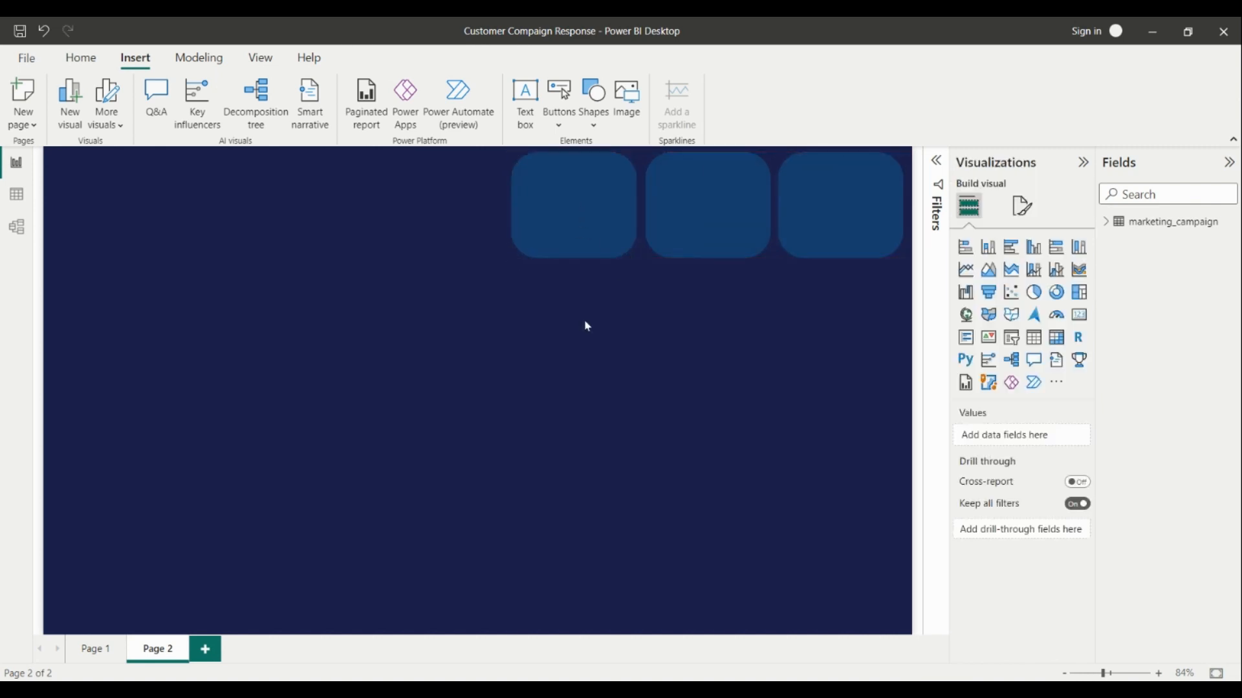
Step: Copy the rightmost rectangle and place the duplicate at the left end of the row as the fourth shape
{"action": "left_click", "coordinate": [844, 218]}
{"action": "key", "text": "ctrl+c"}
{"action": "key", "text": "ctrl+v"}
{"action": "left_click_drag", "start_coordinate": [506, 246], "coordinate": [464, 203]}
{"action": "left_click", "coordinate": [601, 303]}
Step: Change the fill of the second shape from the left in the row to the recent blue #1D3B9C
{"action": "left_click", "coordinate": [560, 271]}
{"action": "left_click", "coordinate": [563, 213]}
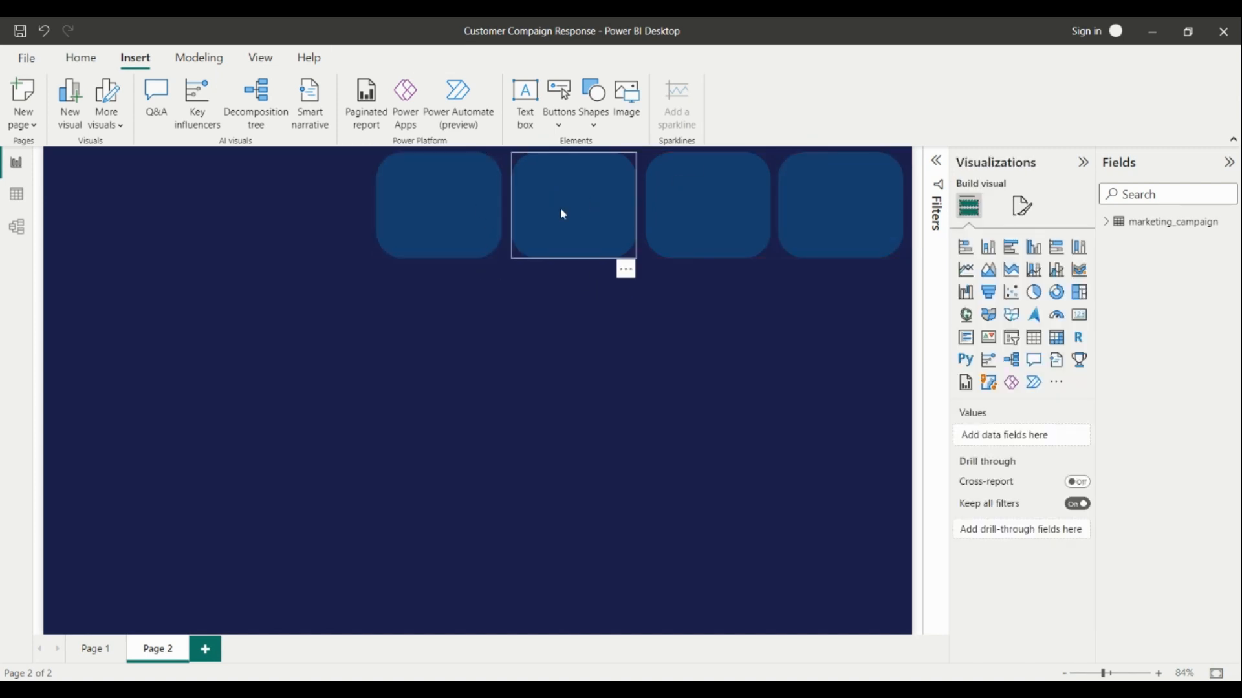
{"action": "left_click", "coordinate": [606, 210]}
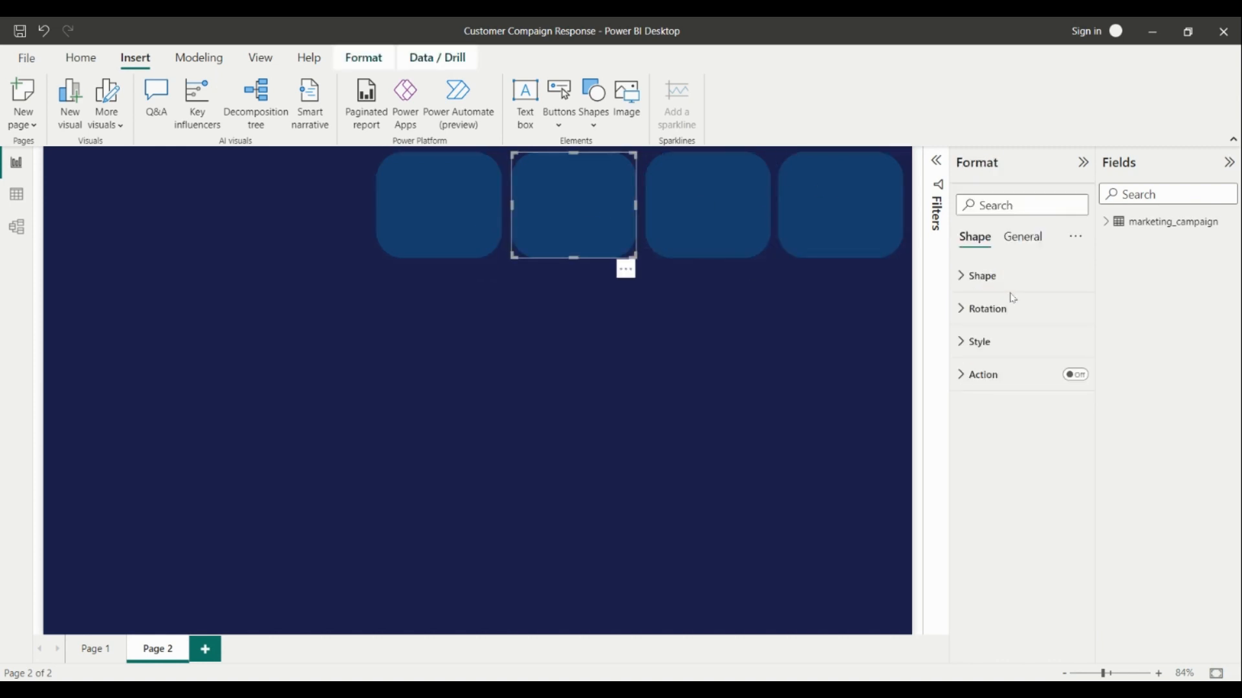
{"action": "left_click", "coordinate": [978, 341]}
{"action": "left_click", "coordinate": [995, 417]}
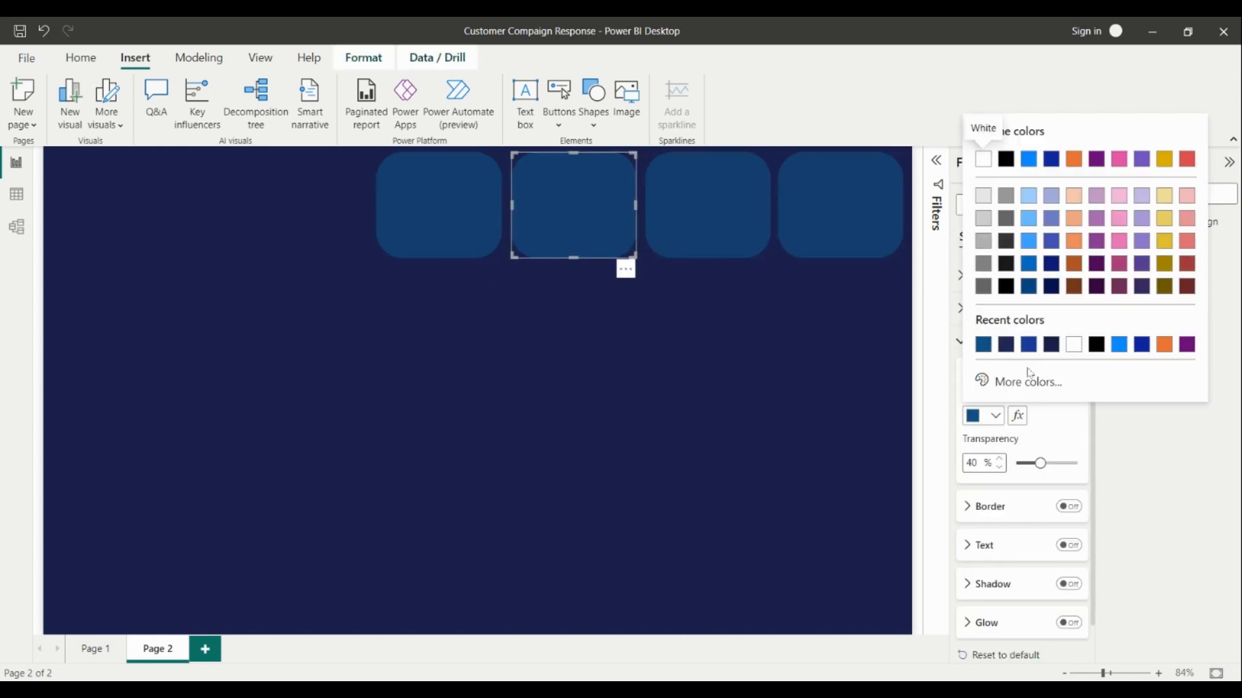
{"action": "left_click", "coordinate": [1029, 345]}
Step: Change the fill of the rightmost shape in the row to the recent blue #1D3B9C
{"action": "left_click", "coordinate": [825, 213]}
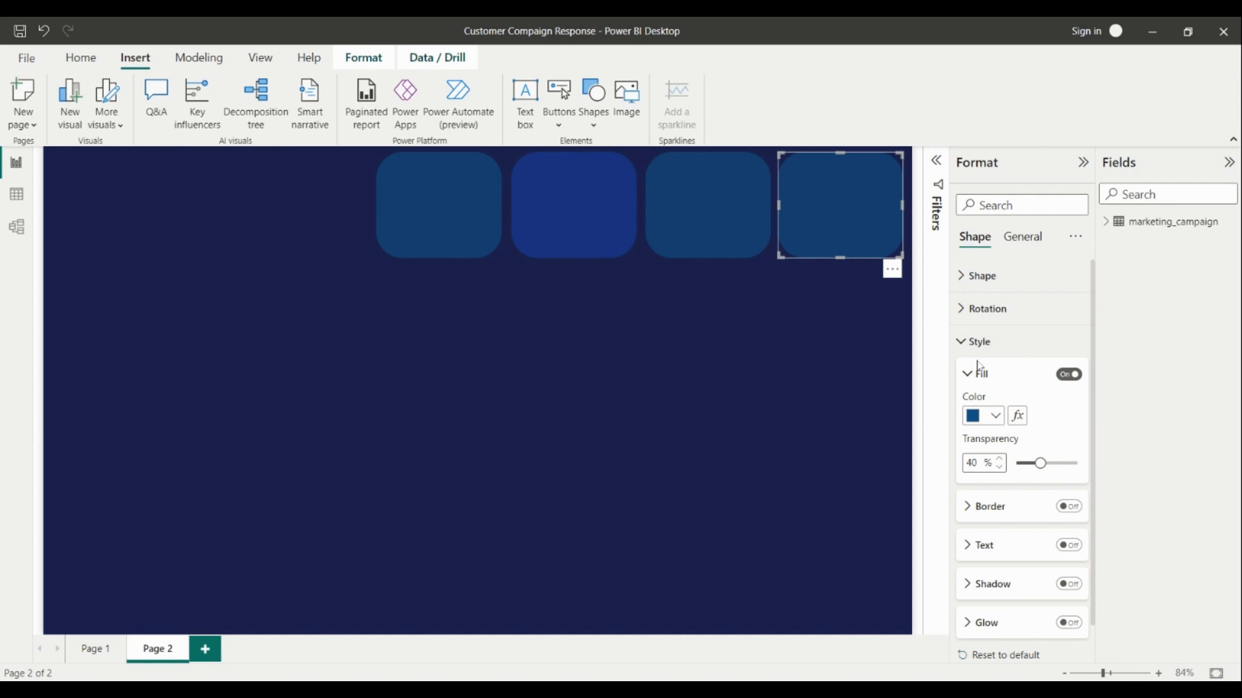
{"action": "left_click", "coordinate": [995, 415]}
{"action": "left_click", "coordinate": [983, 345]}
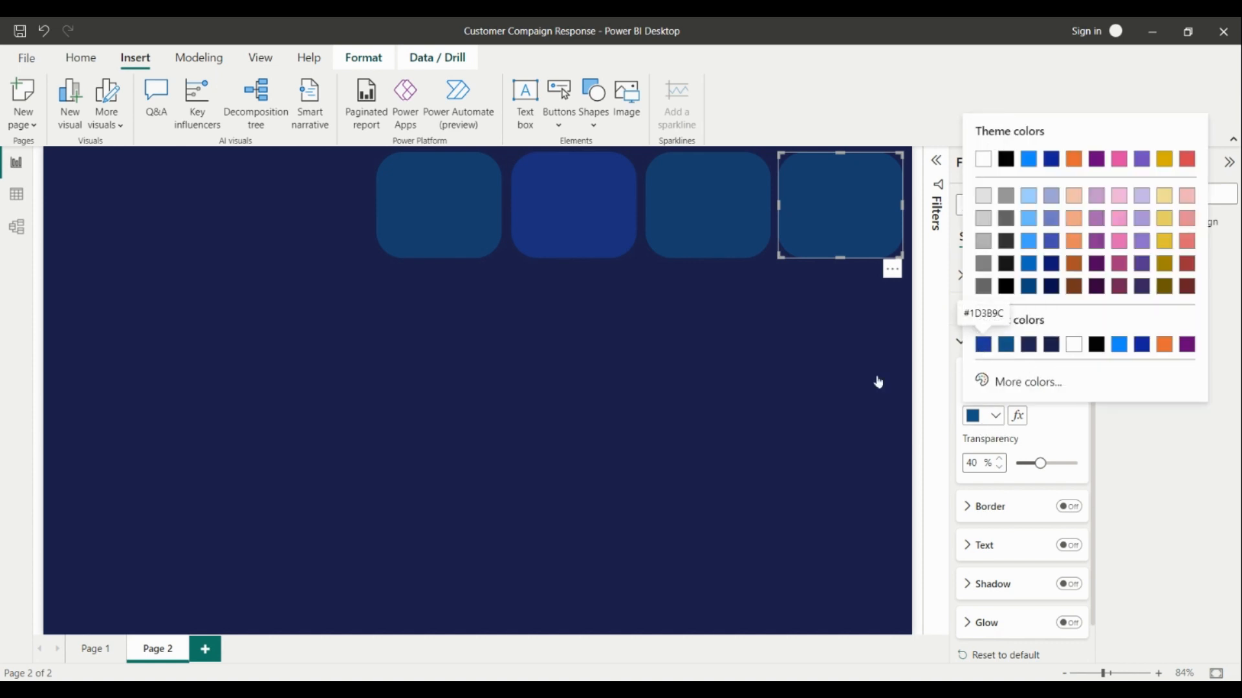
{"action": "left_click", "coordinate": [875, 380]}
Step: Duplicate the leftmost teal shape, place the copy below the row at the page's left edge and enlarge it to about 302 high by 663 wide
{"action": "left_click", "coordinate": [397, 195]}
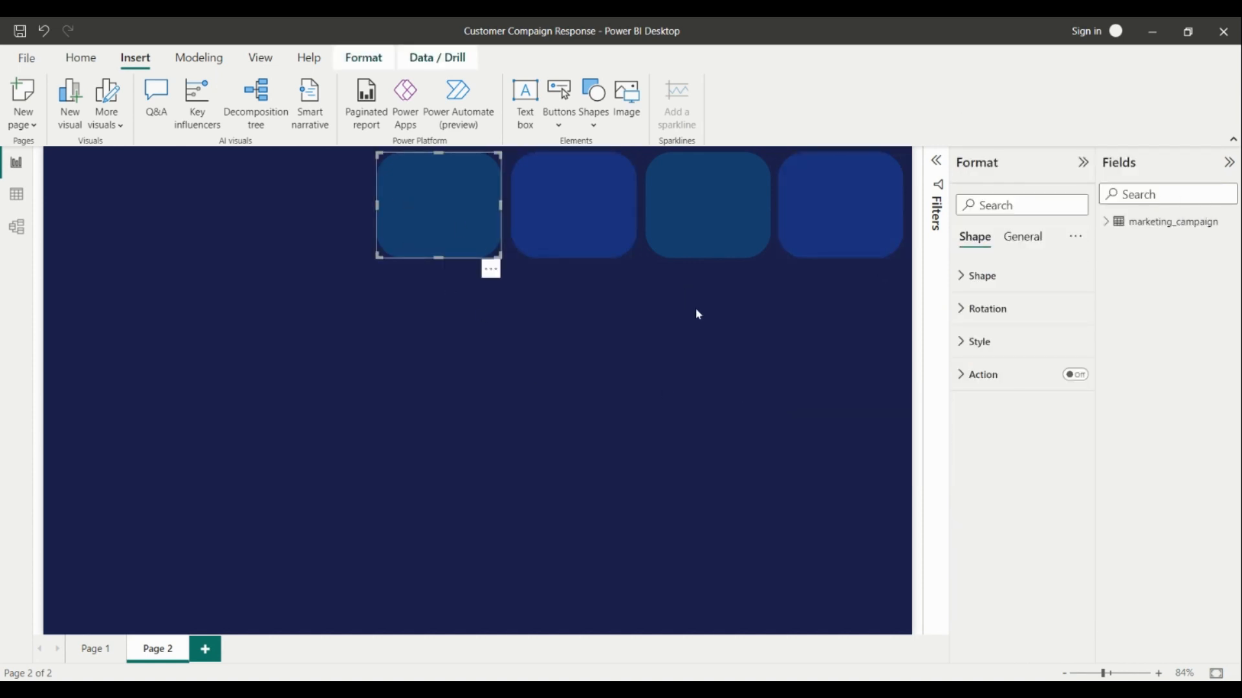
{"action": "left_click_drag", "start_coordinate": [417, 223], "coordinate": [91, 338]}
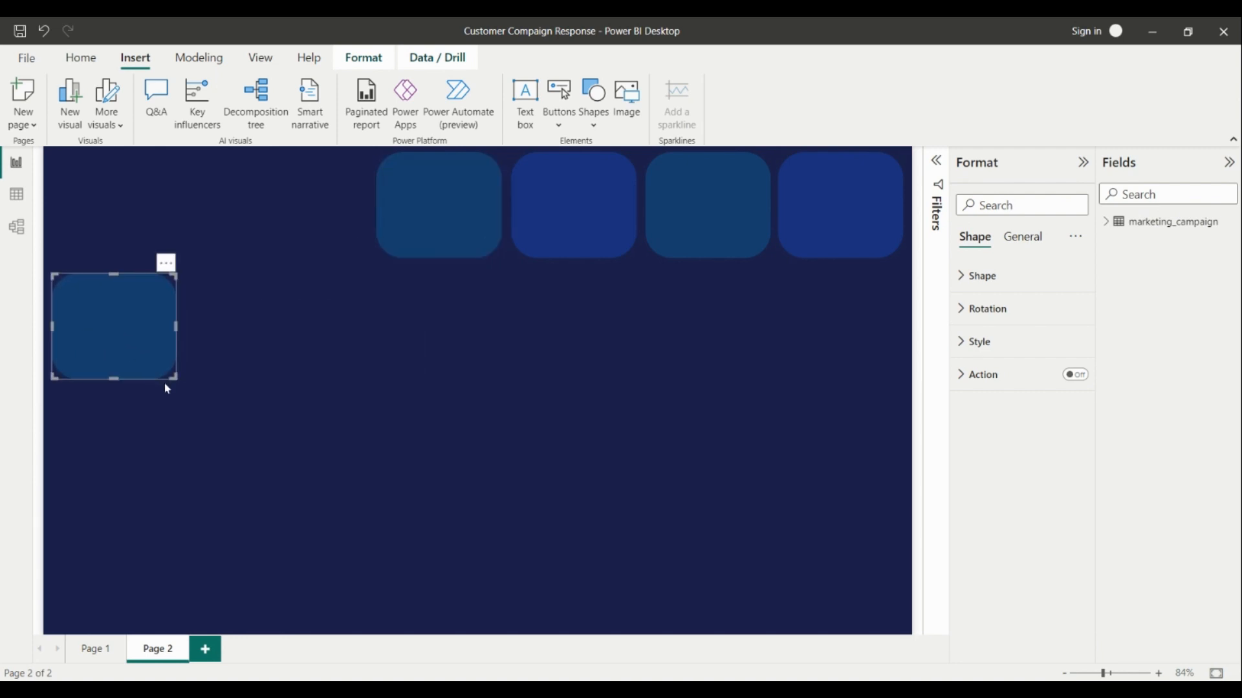
{"action": "left_click_drag", "start_coordinate": [187, 387], "coordinate": [503, 479]}
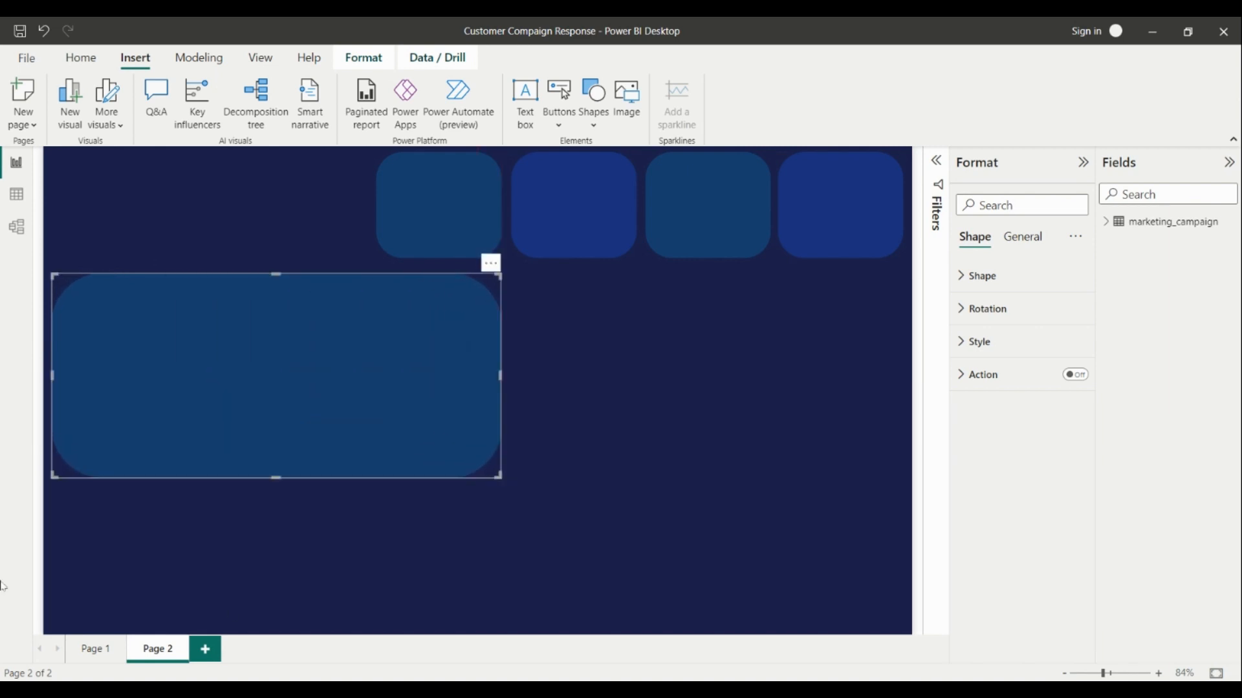
Step: Look up the height and width of the shape behind the line chart on Page 1
{"action": "left_click", "coordinate": [94, 649]}
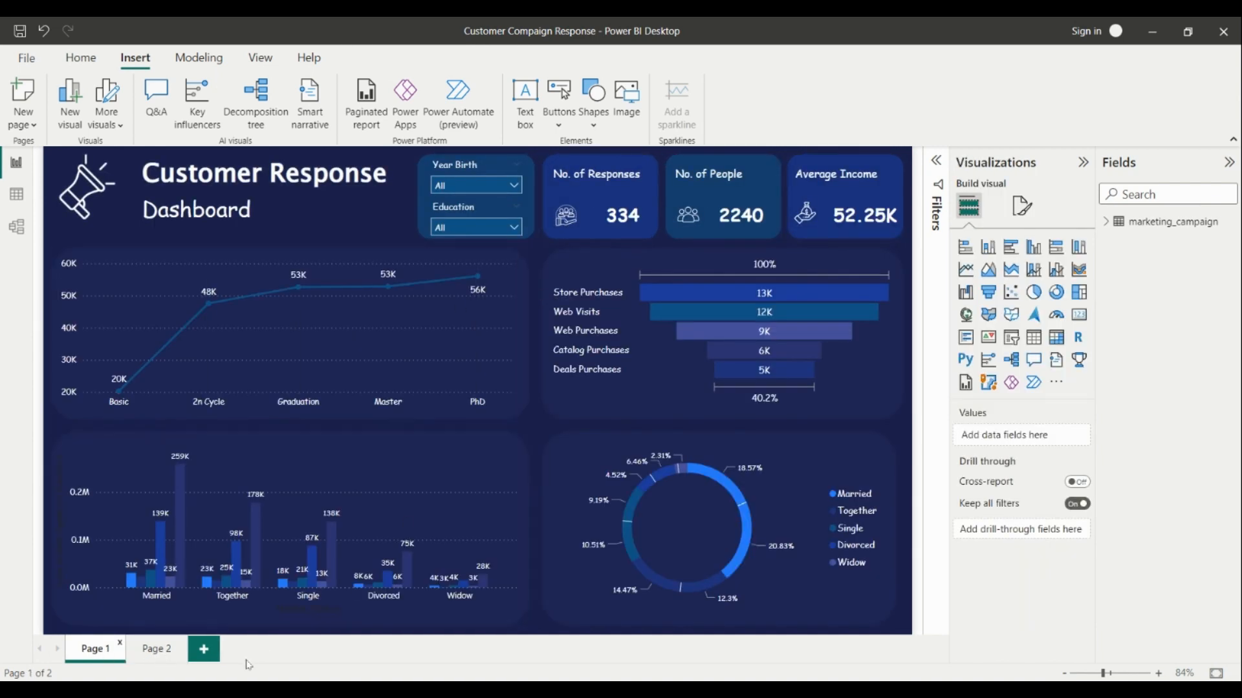
{"action": "left_click", "coordinate": [493, 403]}
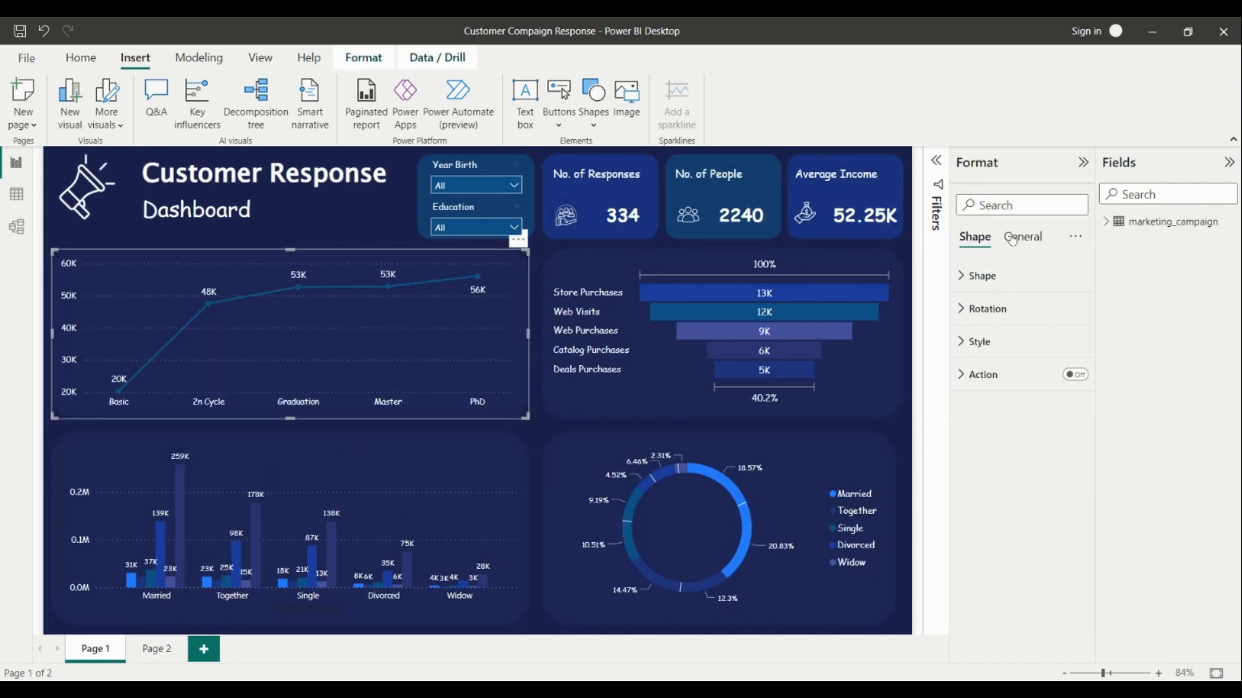
{"action": "left_click", "coordinate": [994, 289]}
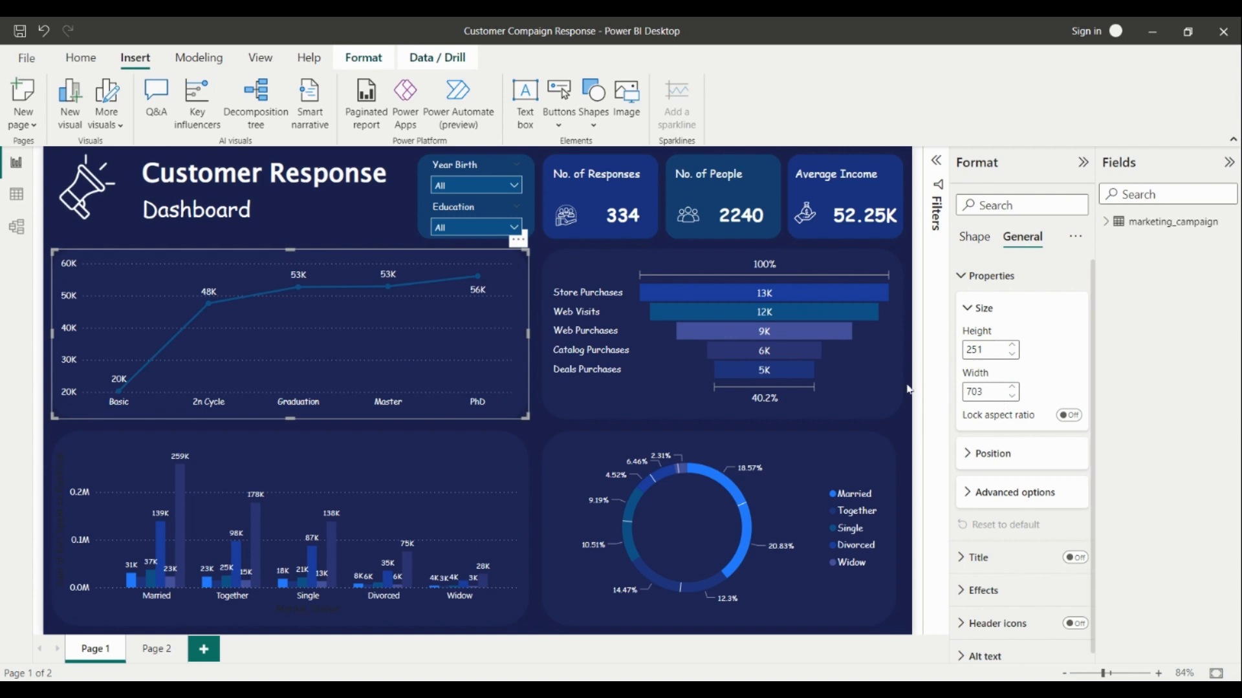
Step: Set the large rounded shape on Page 2 to a height of 251 and a width of 703
{"action": "left_click", "coordinate": [153, 658]}
{"action": "left_click", "coordinate": [327, 331]}
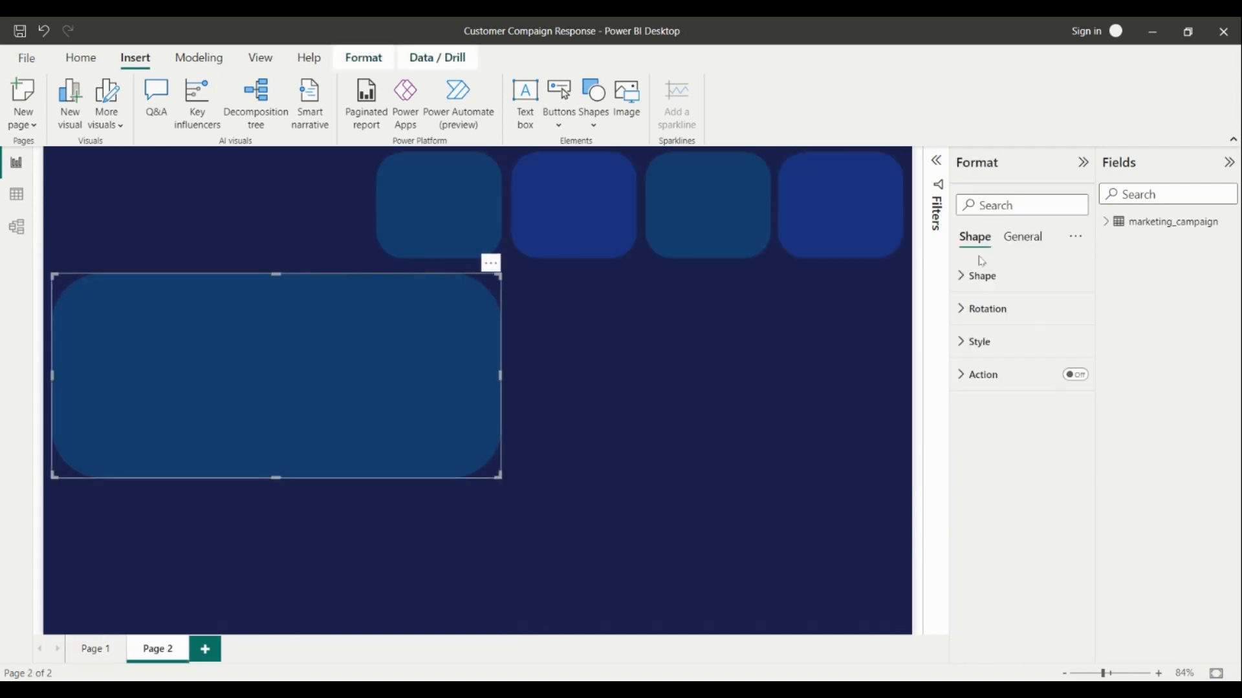
{"action": "left_click", "coordinate": [1006, 241]}
{"action": "left_click", "coordinate": [989, 276]}
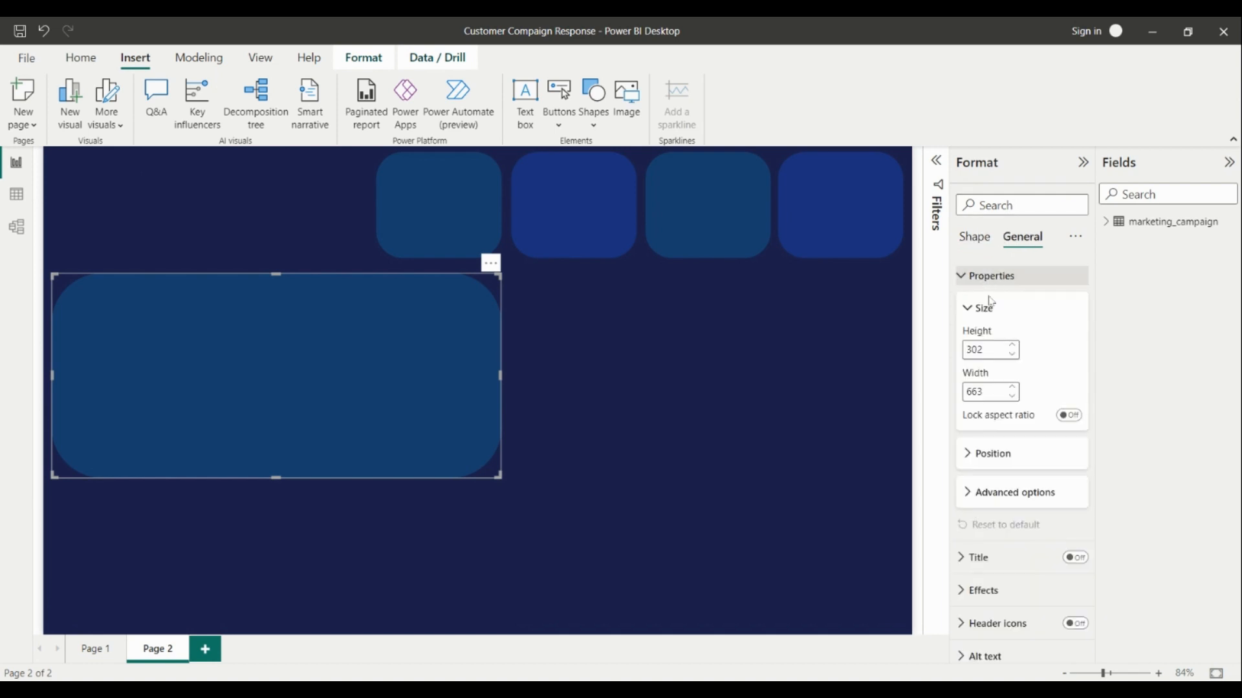
{"action": "double_click", "coordinate": [976, 350]}
{"action": "type", "text": "251"}
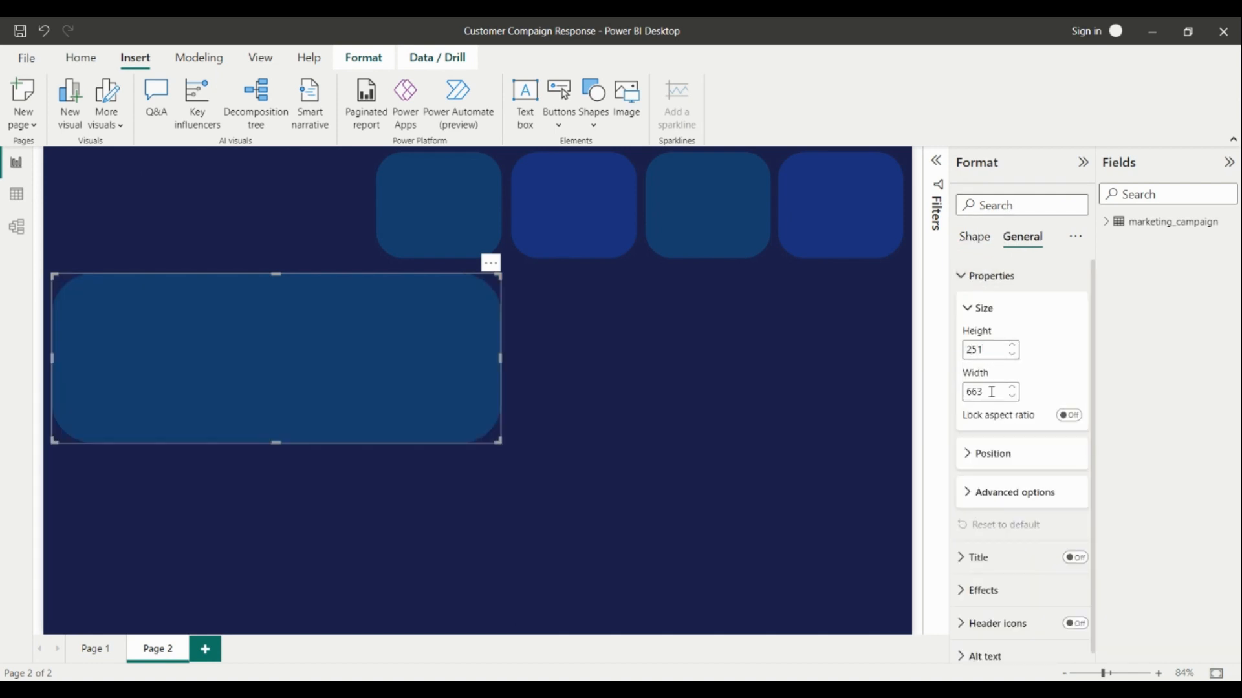
{"action": "key", "text": "Tab"}
{"action": "type", "text": "703"}
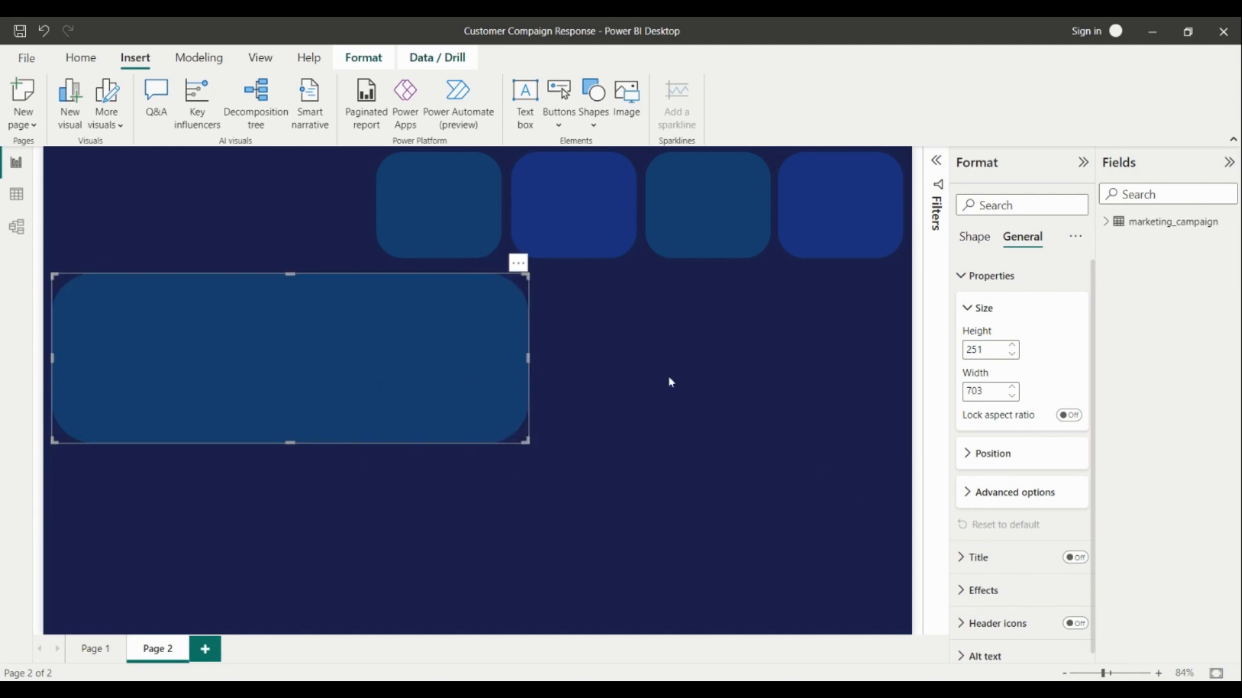
Step: Change the large rounded shape's fill to the third recent color, a dark navy blue
{"action": "left_click", "coordinate": [975, 237]}
{"action": "left_click", "coordinate": [972, 338]}
{"action": "left_click", "coordinate": [993, 416]}
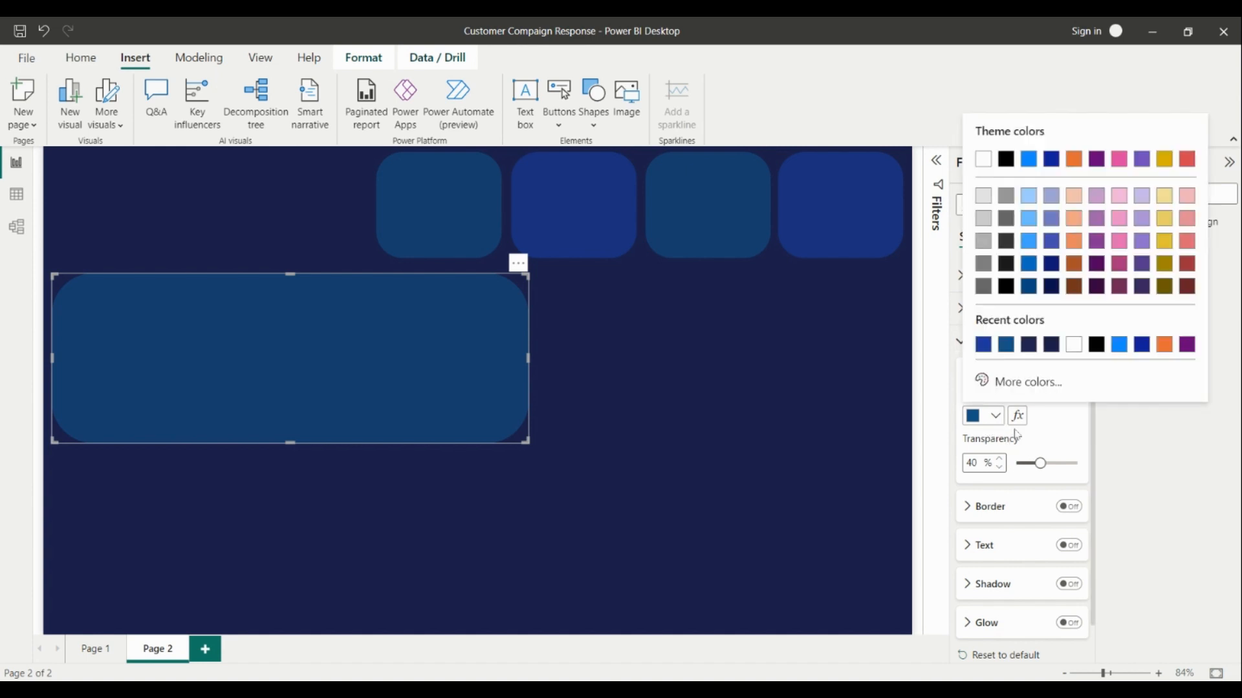
{"action": "left_click", "coordinate": [1029, 344]}
{"action": "left_click", "coordinate": [760, 437]}
Step: Duplicate the large navy shape directly below the original and adjust its upper and lower edges to leave a small gap and fill the remaining page height
{"action": "left_click", "coordinate": [418, 368]}
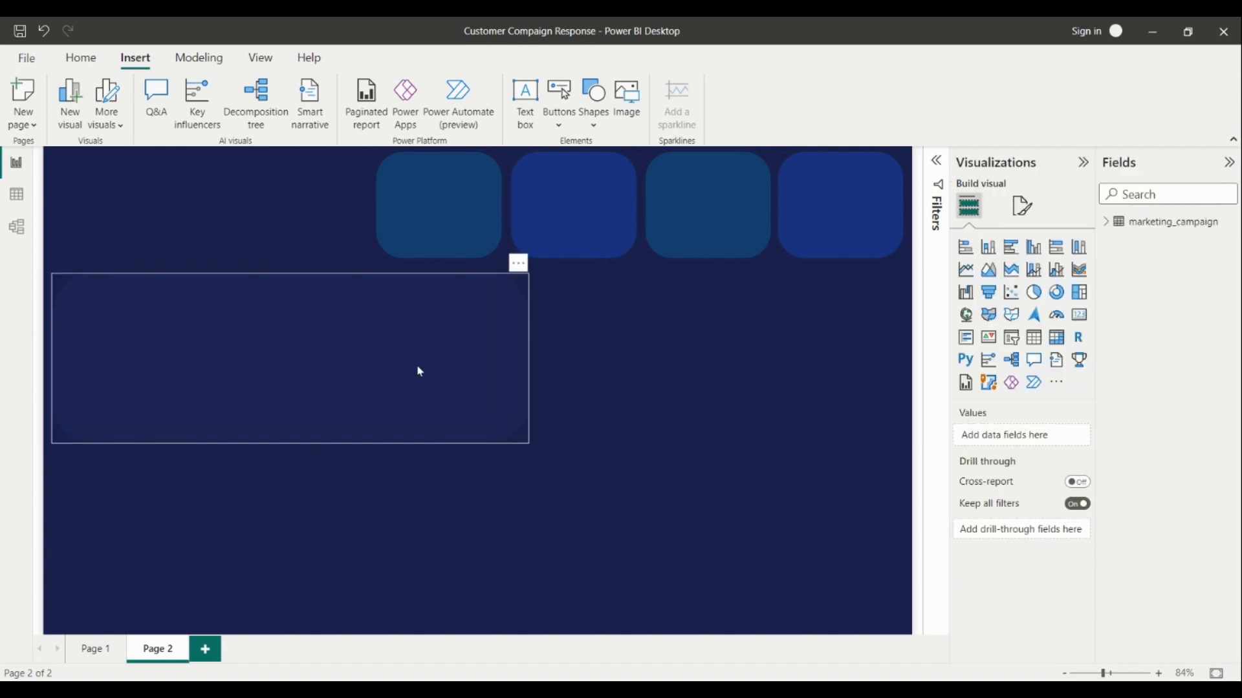
{"action": "left_click_drag", "start_coordinate": [432, 391], "coordinate": [410, 543]}
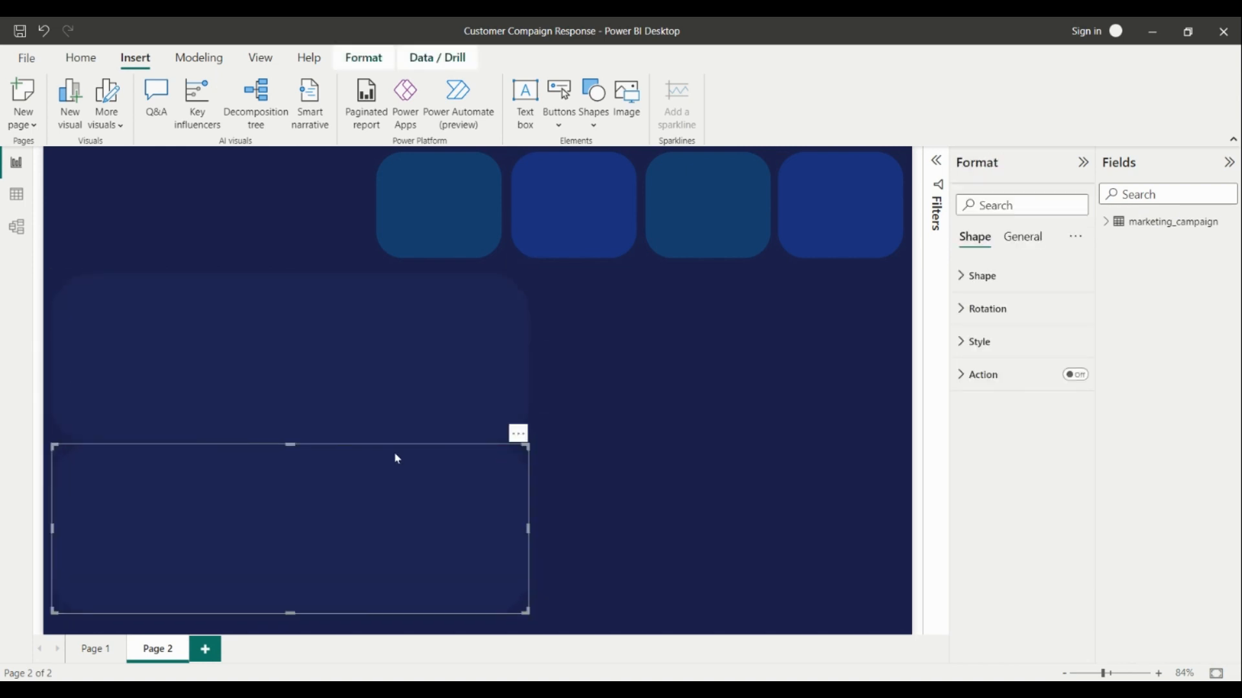
{"action": "left_click_drag", "start_coordinate": [292, 446], "coordinate": [292, 452]}
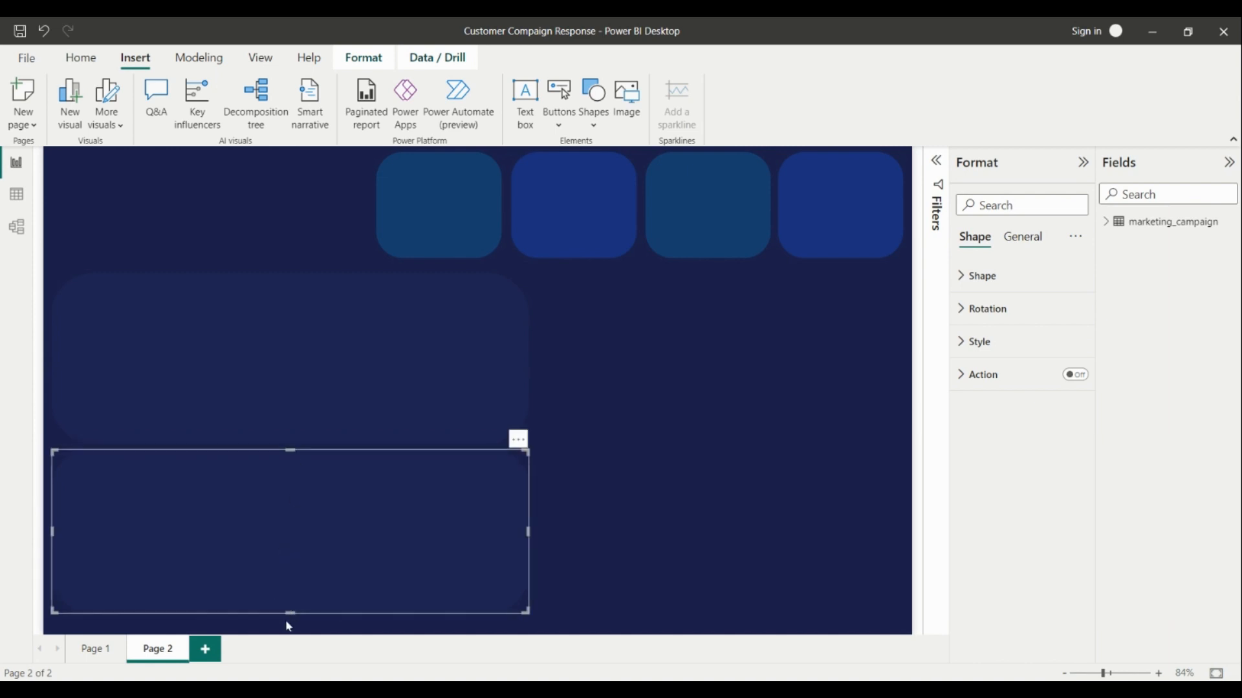
{"action": "left_click_drag", "start_coordinate": [287, 616], "coordinate": [285, 629]}
{"action": "left_click", "coordinate": [730, 482]}
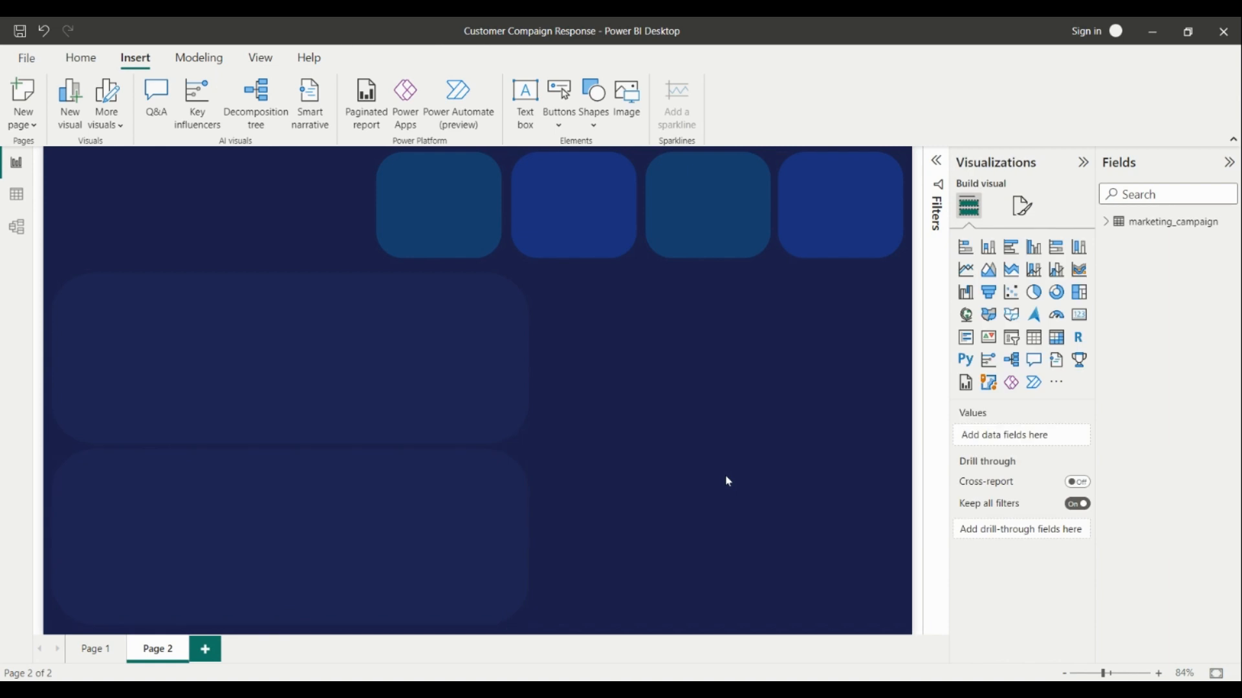
Step: Duplicate the upper navy shape and align the copy beside it with the right end of the row of cards
{"action": "left_click", "coordinate": [467, 499]}
{"action": "left_click", "coordinate": [407, 313]}
{"action": "left_click", "coordinate": [564, 350]}
{"action": "left_click_drag", "start_coordinate": [390, 349], "coordinate": [757, 338]}
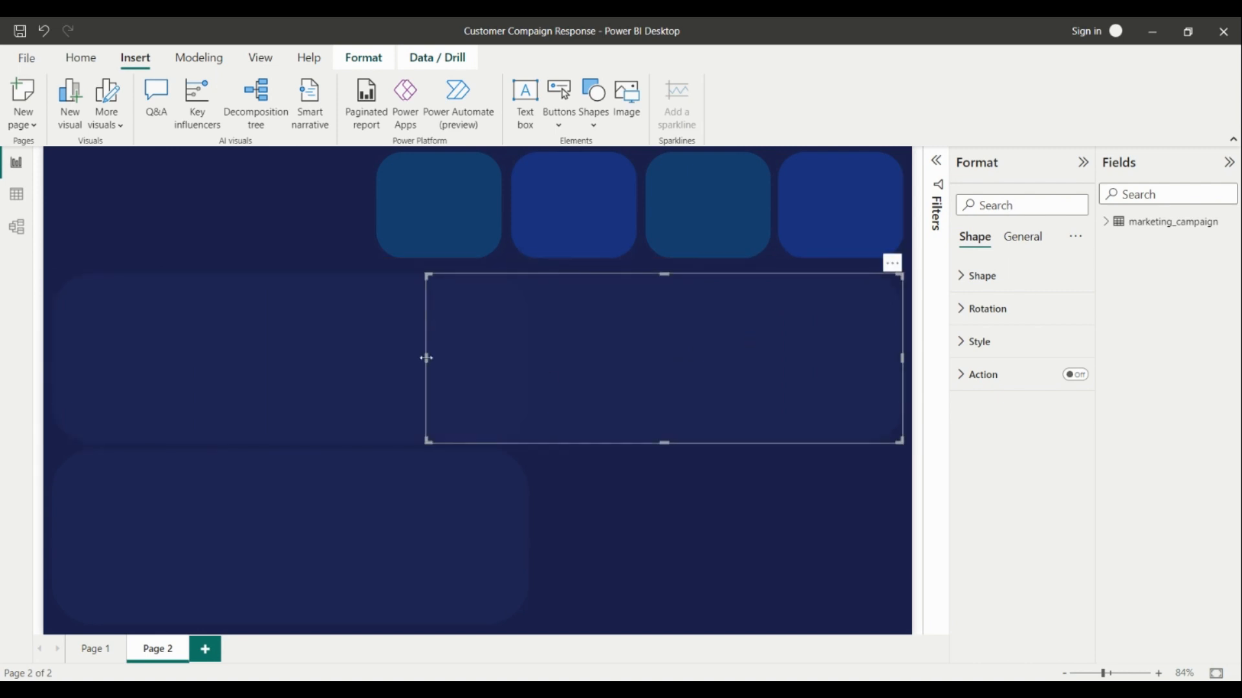
Step: Narrow the copied navy shape beneath the cards to leave a small gap beside its neighbour, and duplicate it directly below
{"action": "left_click_drag", "start_coordinate": [424, 358], "coordinate": [549, 397]}
{"action": "left_click_drag", "start_coordinate": [698, 354], "coordinate": [693, 523]}
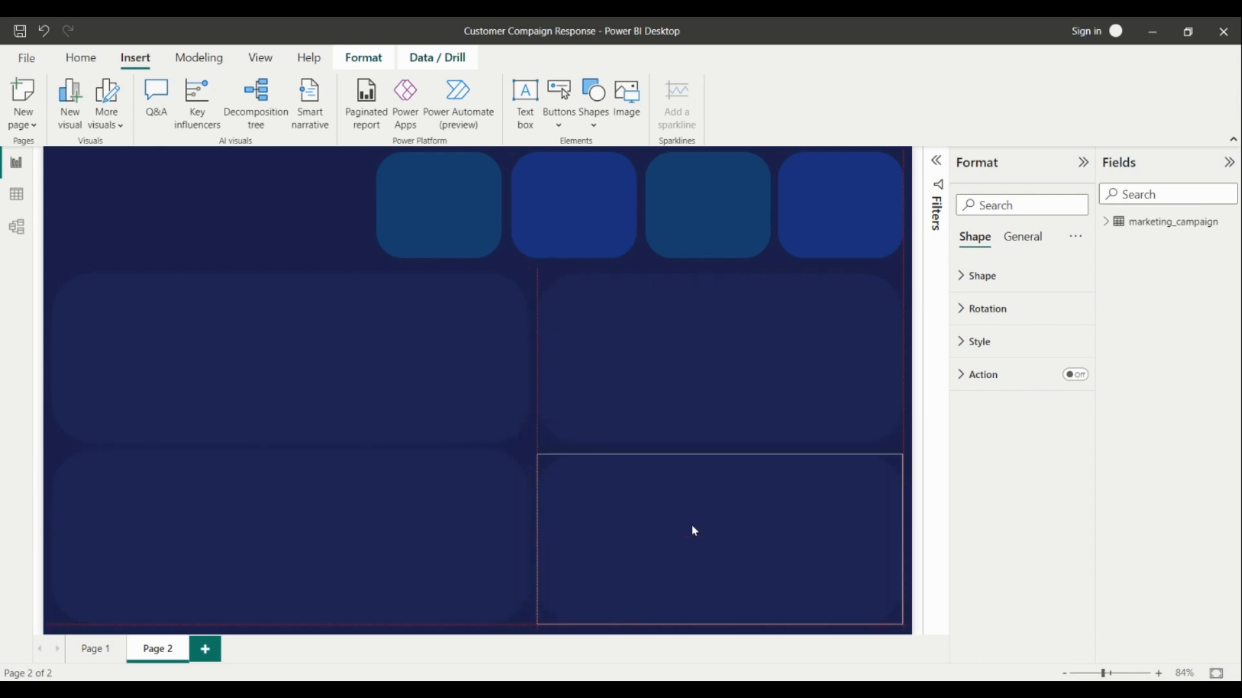
Step: Align the upper and lower edges of the wide lower navy shape with those of the narrower shape beside it
{"action": "left_click", "coordinate": [480, 532]}
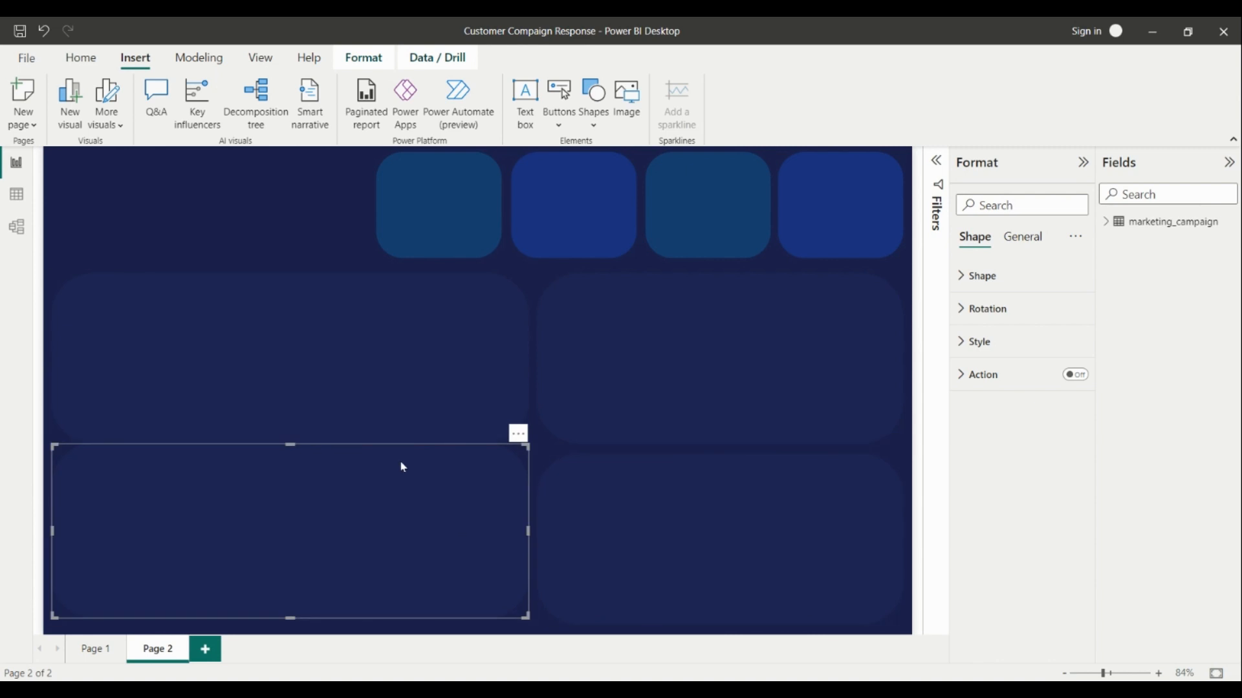
{"action": "left_click", "coordinate": [262, 237]}
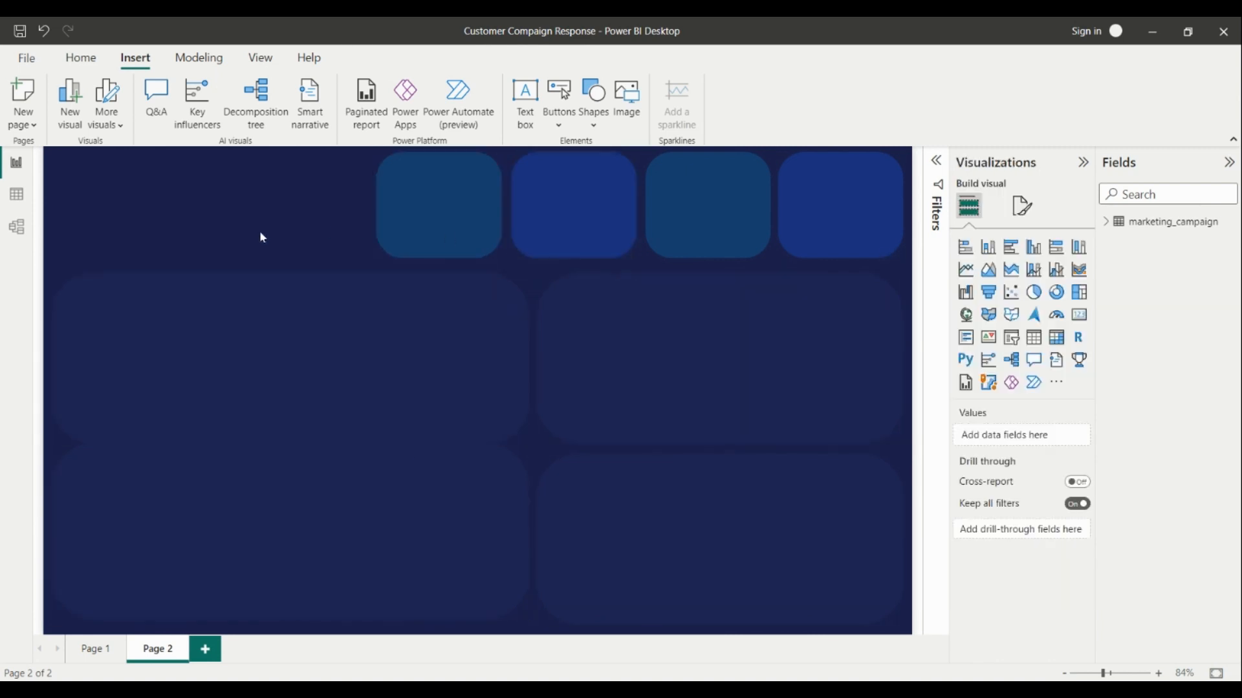
{"action": "left_click", "coordinate": [298, 469]}
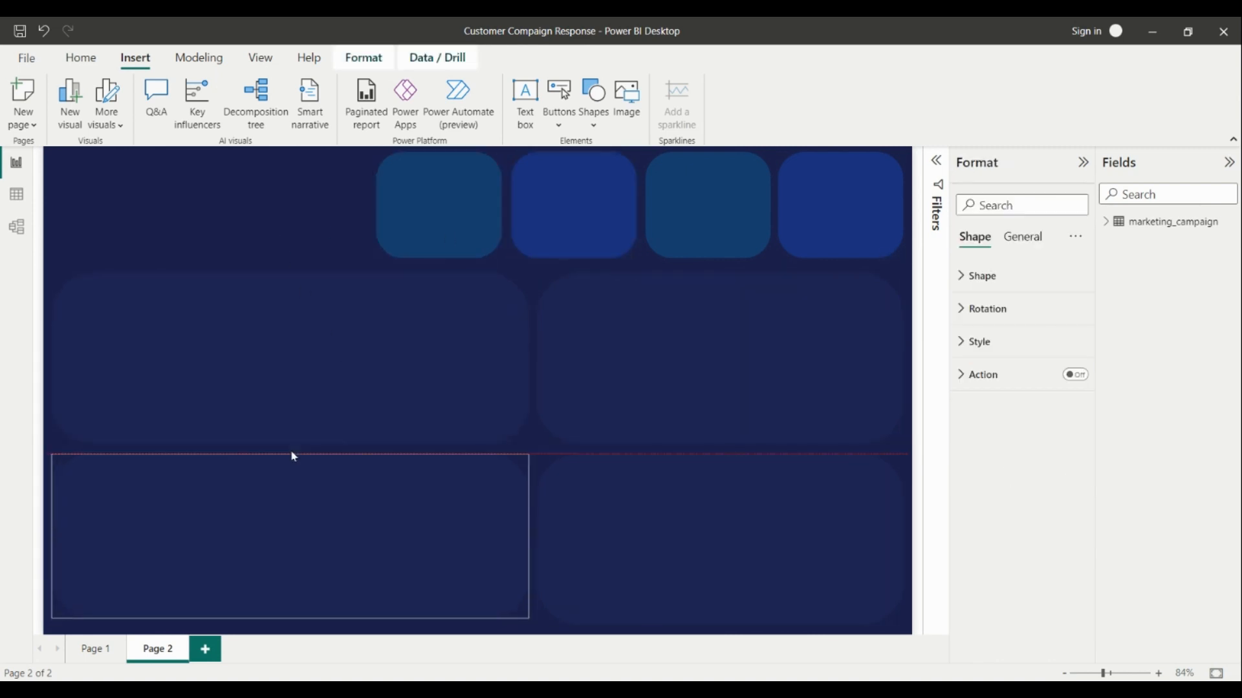
{"action": "left_click", "coordinate": [265, 220]}
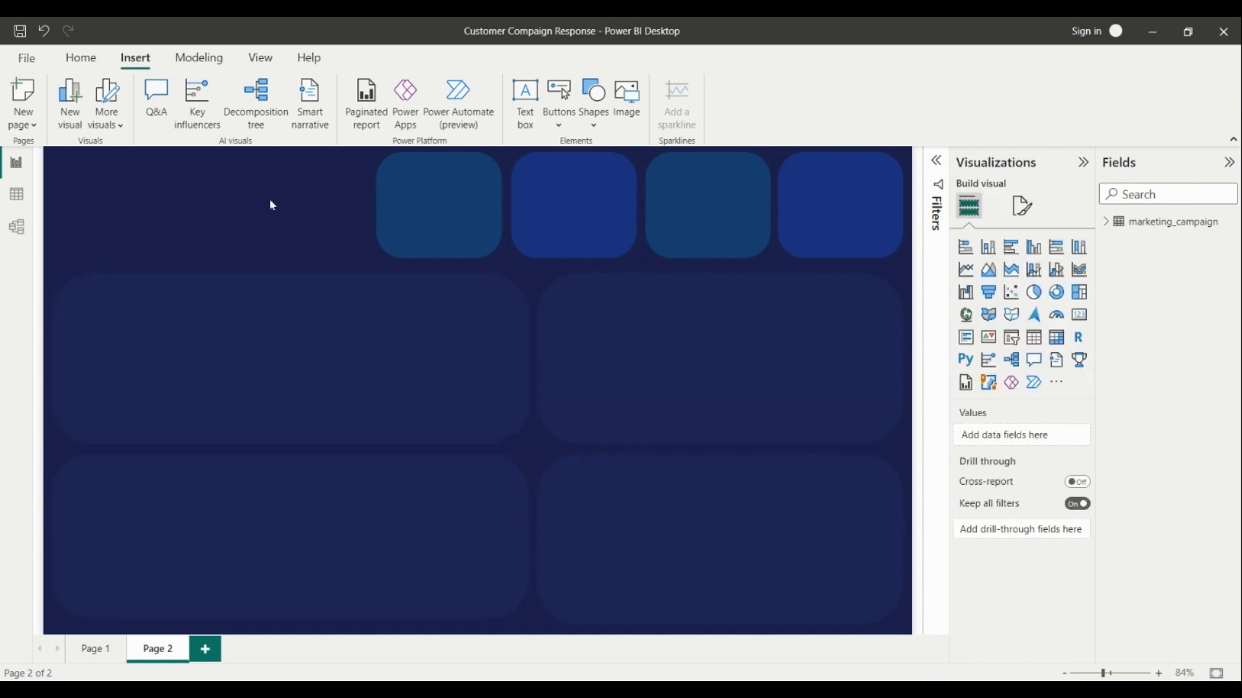
{"action": "left_click", "coordinate": [352, 540]}
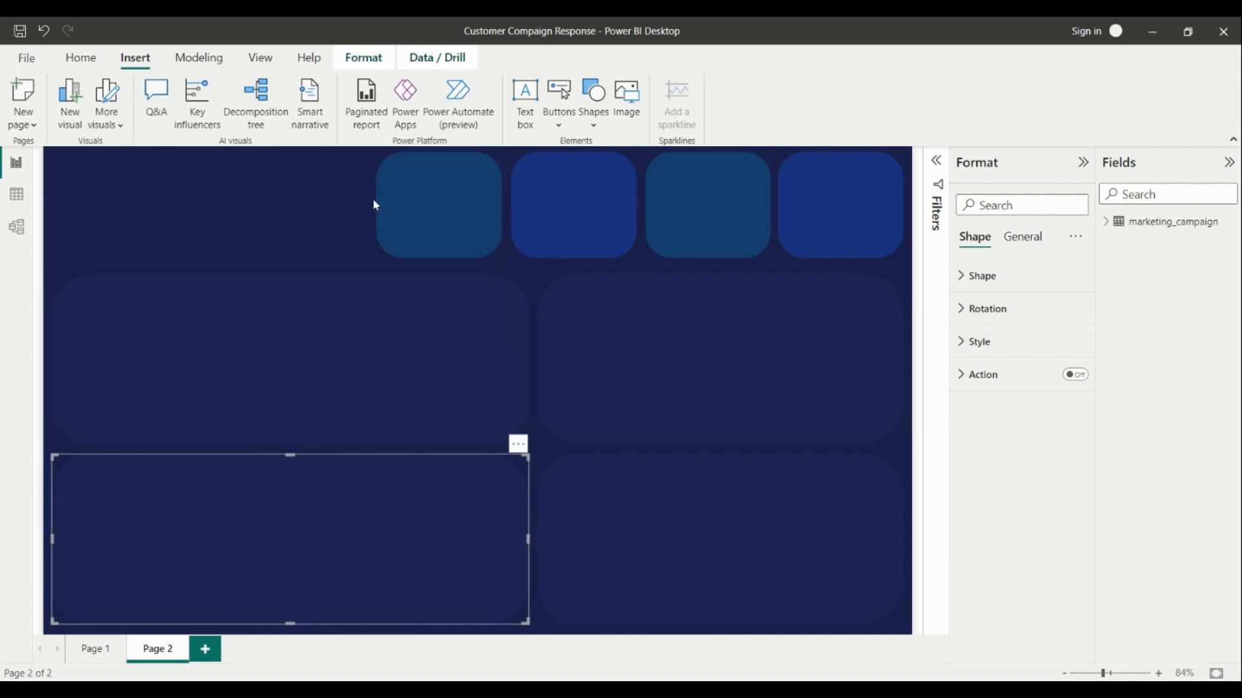
{"action": "left_click", "coordinate": [294, 221]}
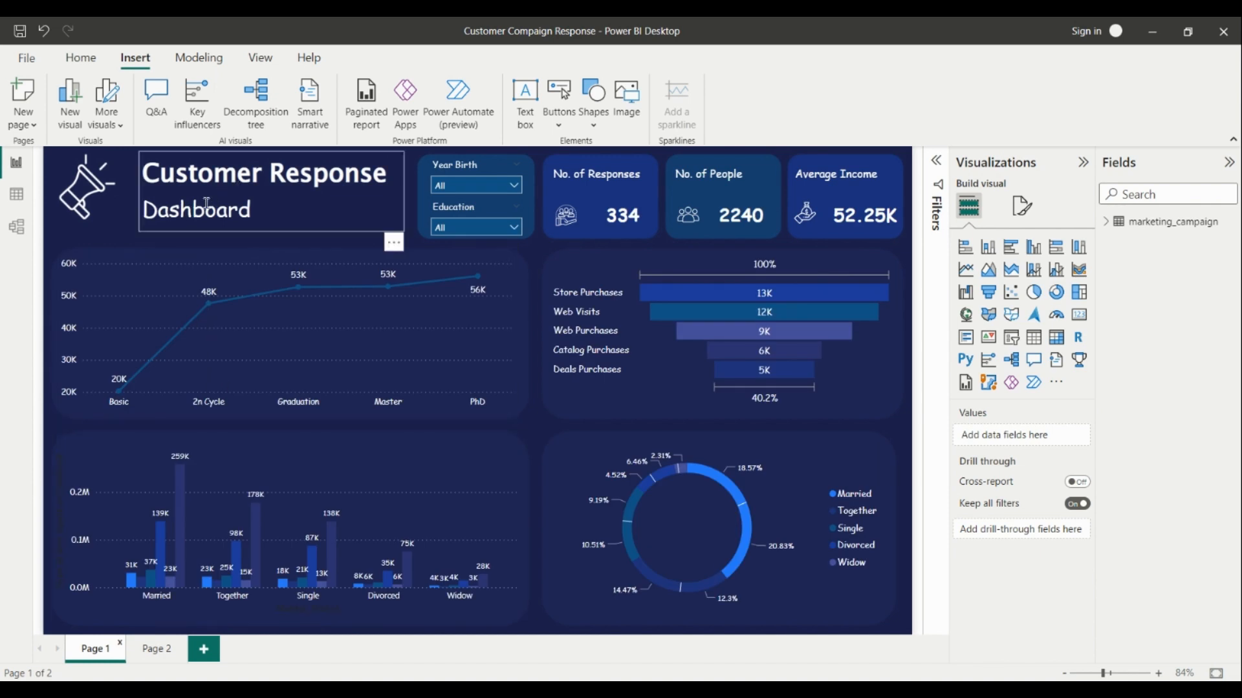
Step: Copy the Customer Response Dashboard title text box from Page 1 to Page 2 and place it just before the row of cards
{"action": "left_click", "coordinate": [353, 229]}
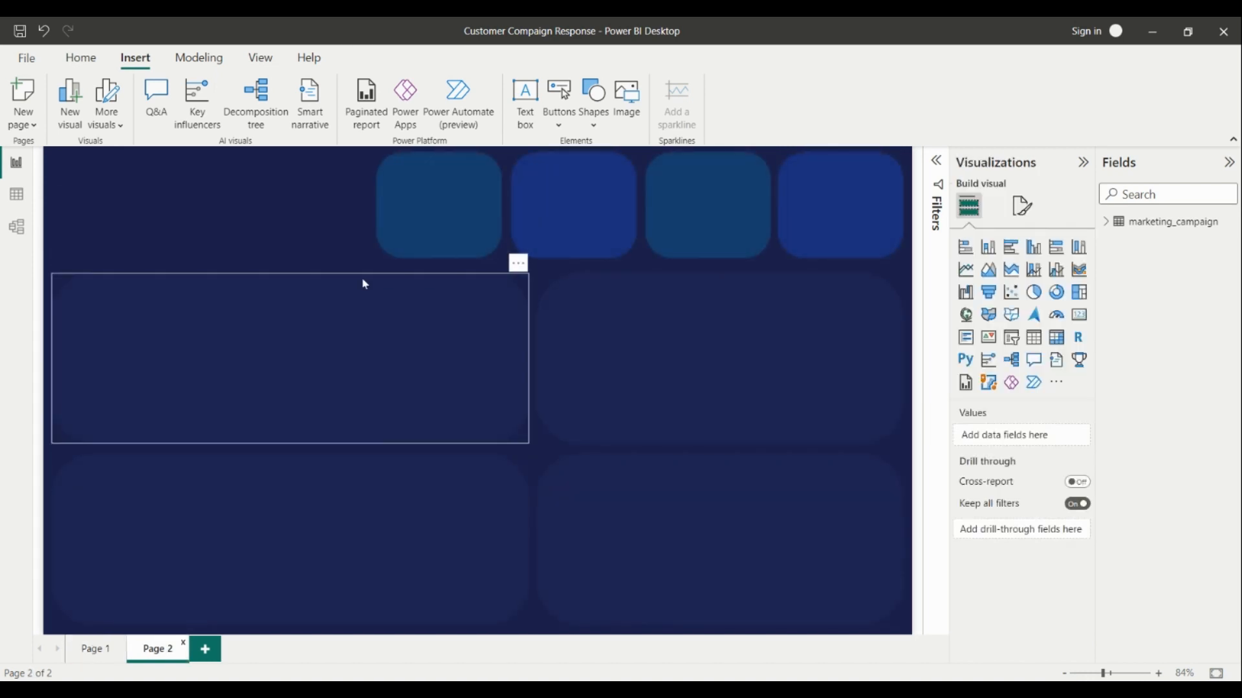
{"action": "key", "text": "ctrl+v"}
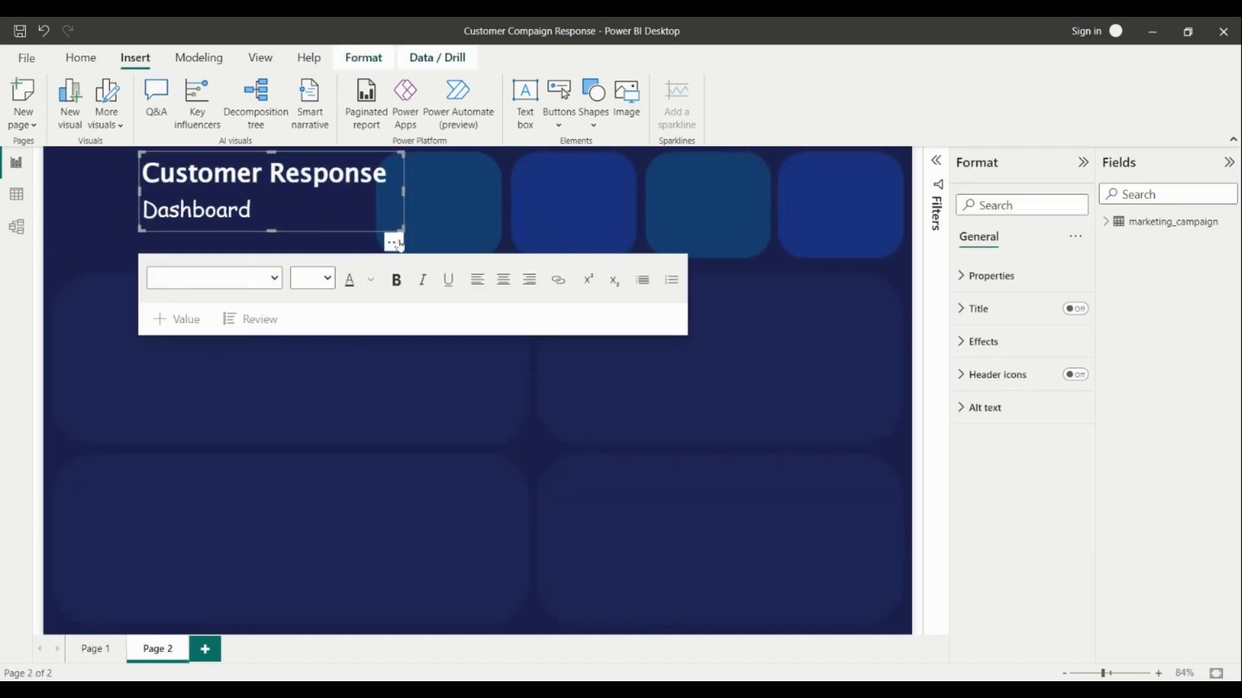
{"action": "left_click_drag", "start_coordinate": [405, 225], "coordinate": [355, 261]}
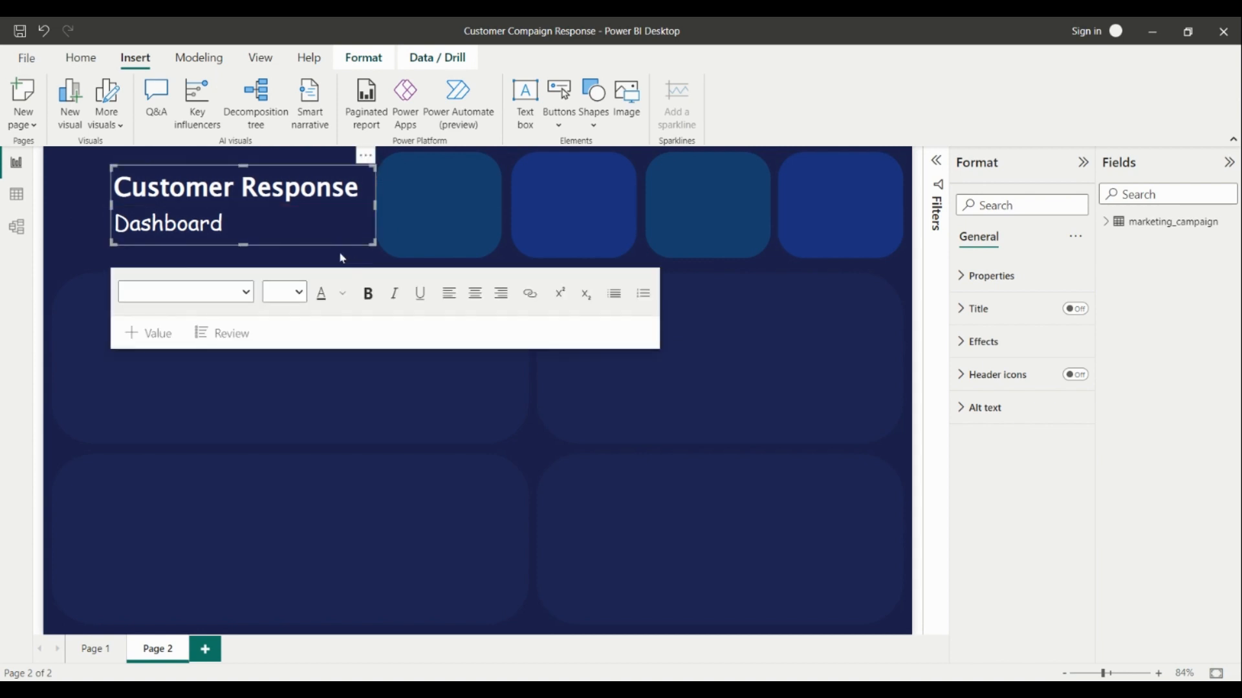
{"action": "left_click", "coordinate": [343, 259]}
{"action": "left_click", "coordinate": [341, 231]}
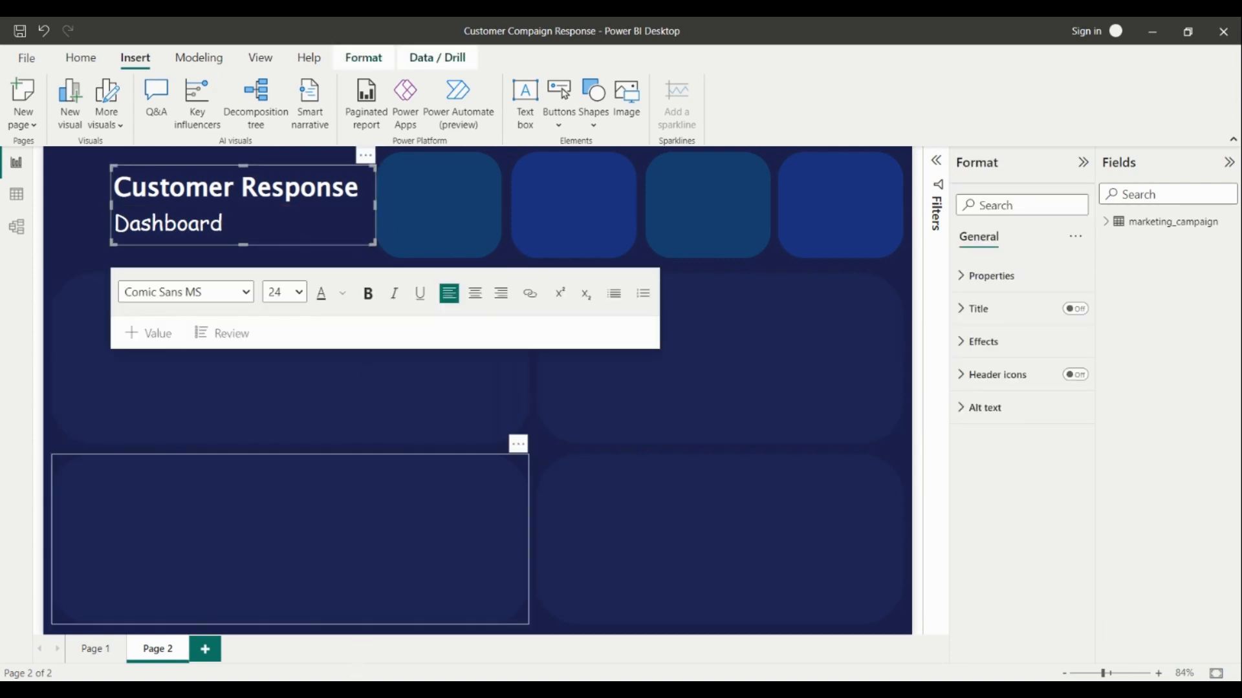
Step: Copy the megaphone image from Page 1 to Page 2, shrink it and place it in front of the dashboard title
{"action": "left_click", "coordinate": [97, 654]}
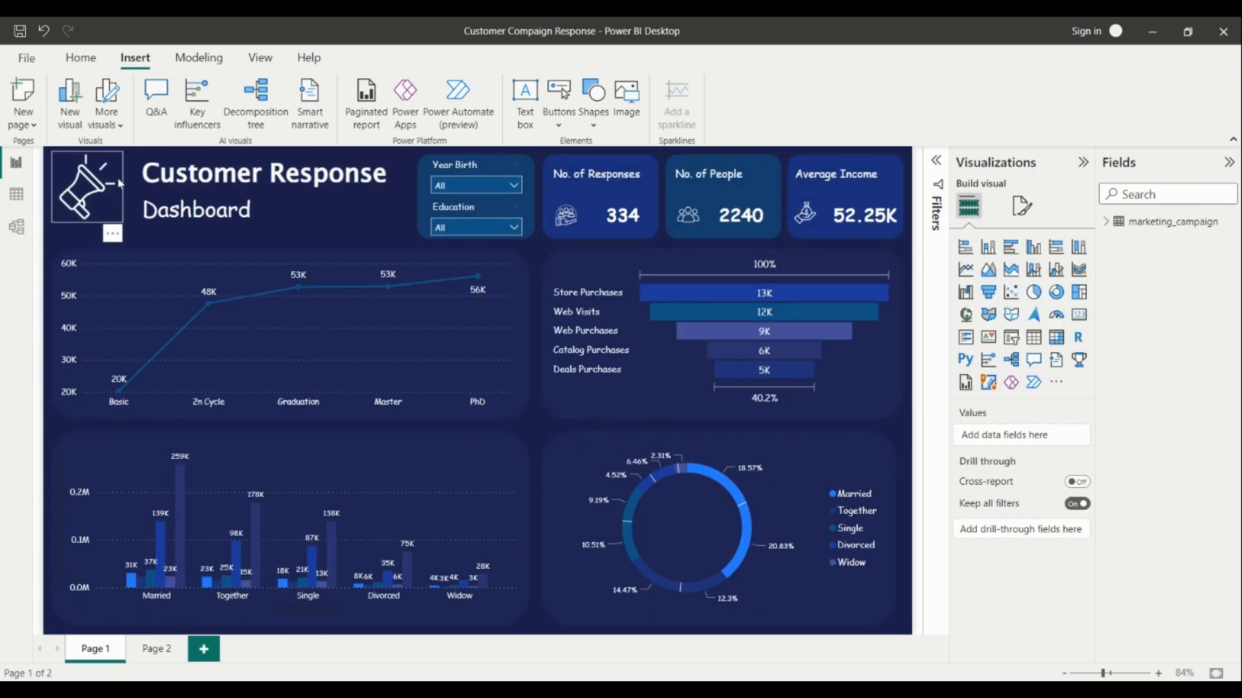
{"action": "left_click", "coordinate": [113, 179]}
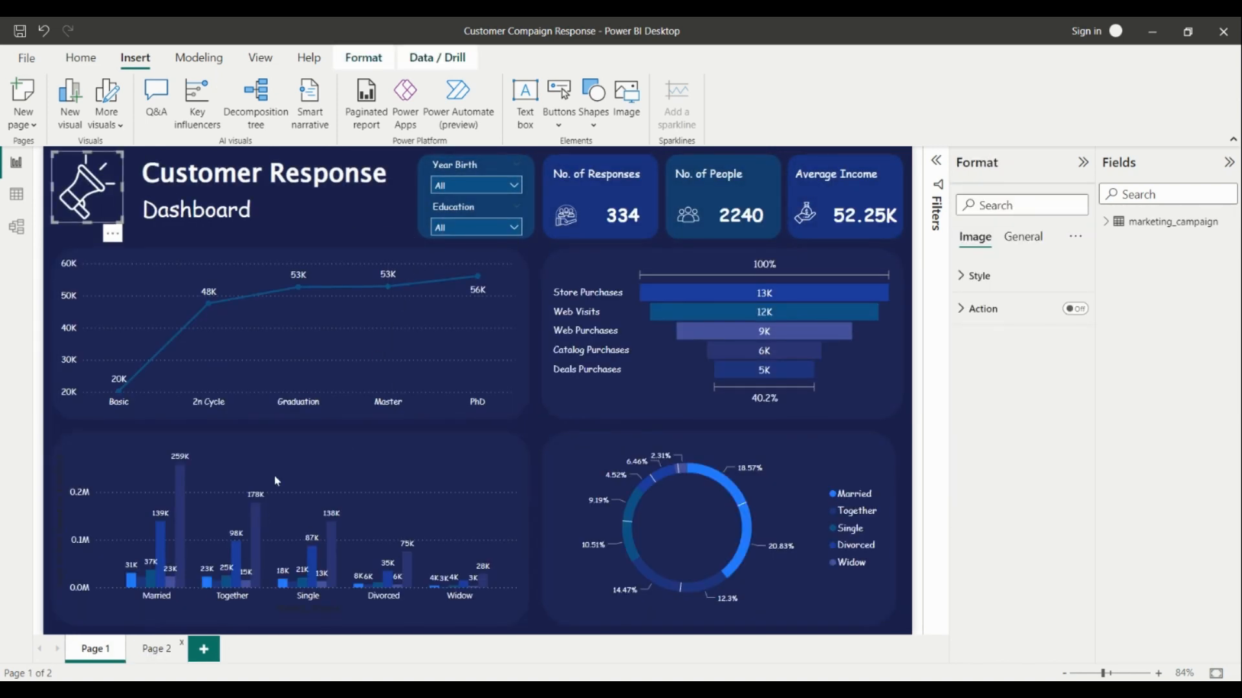
{"action": "left_click", "coordinate": [157, 648]}
{"action": "key", "text": "ctrl+v"}
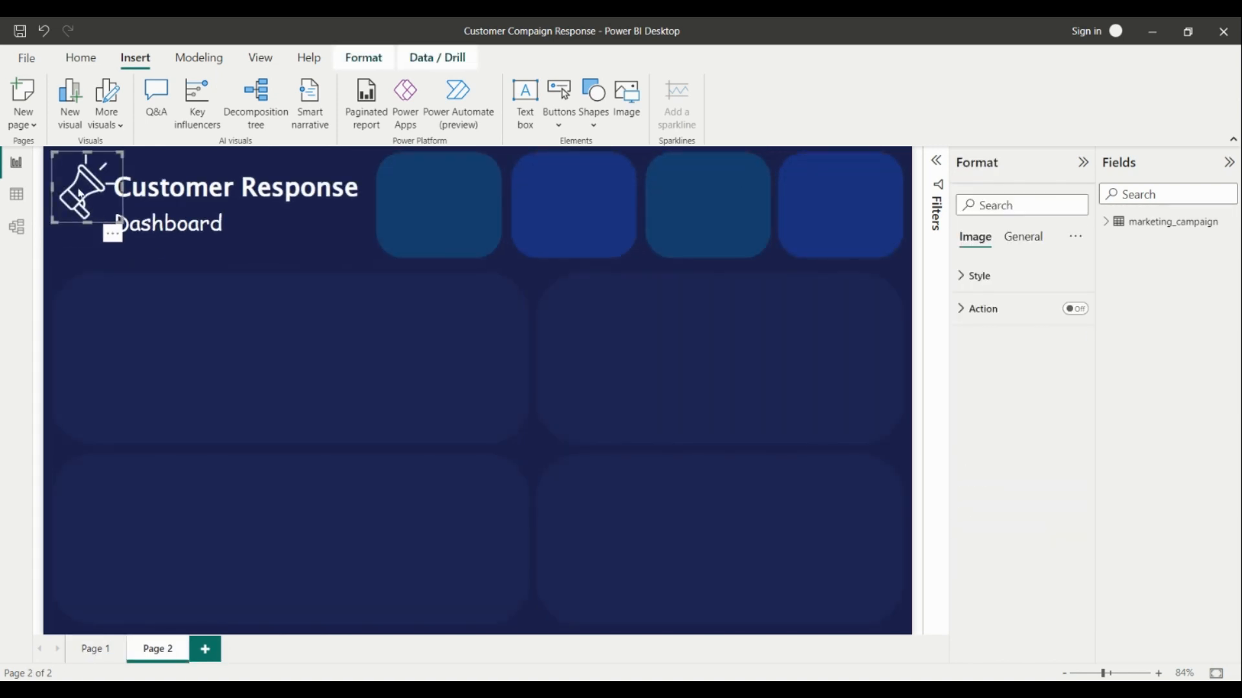
{"action": "left_click_drag", "start_coordinate": [79, 192], "coordinate": [101, 241]}
{"action": "left_click", "coordinate": [91, 250]}
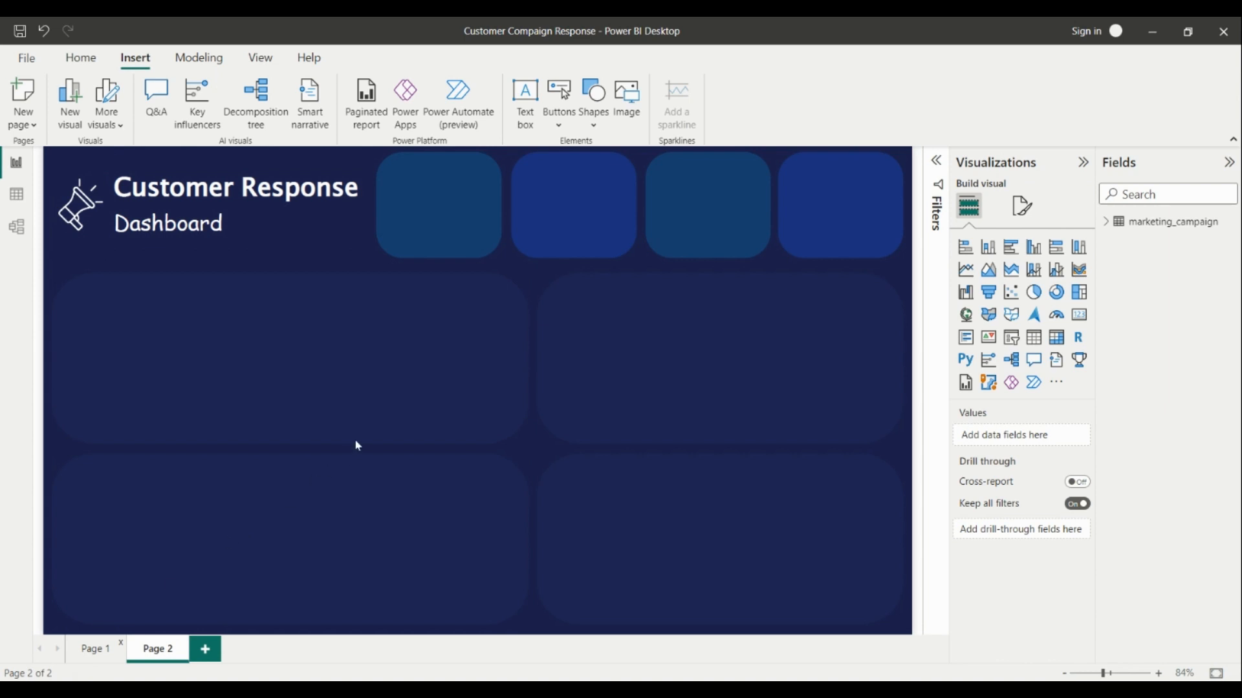
Step: Copy the responses, people and income icons together from the Page 1 cards to Page 2
{"action": "left_click", "coordinate": [95, 649]}
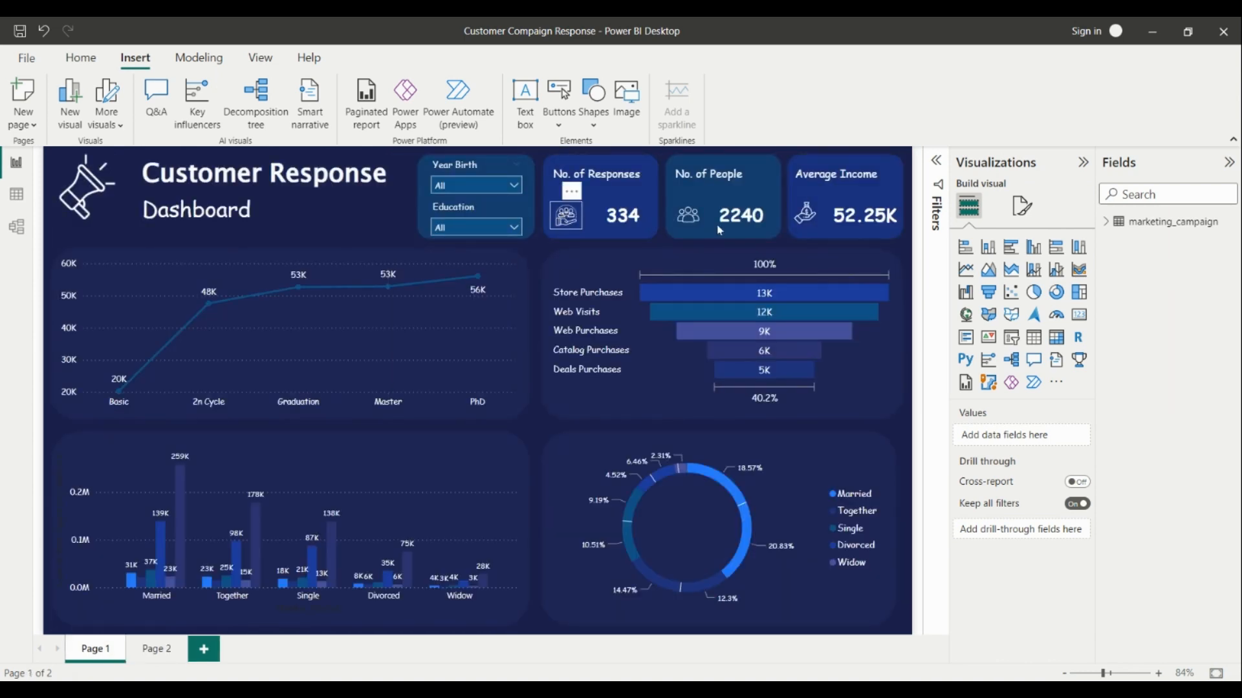
{"action": "left_click", "coordinate": [688, 220], "text": "ctrl"}
{"action": "left_click", "coordinate": [799, 213], "text": "ctrl"}
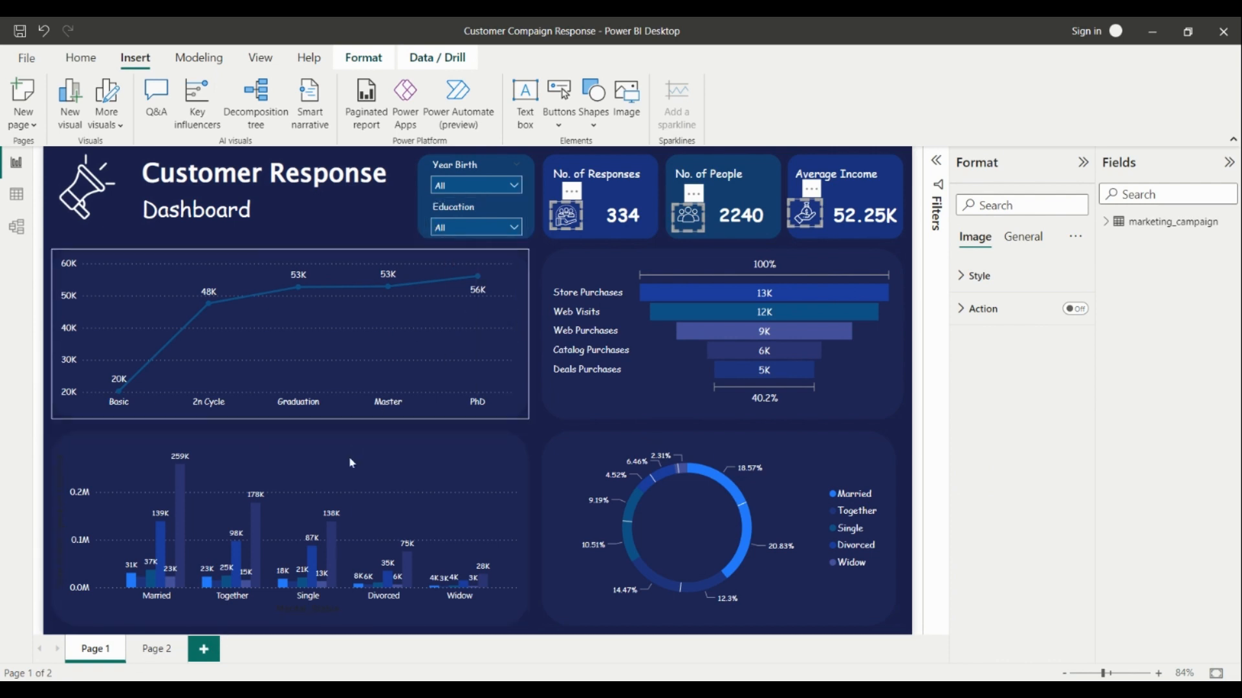
{"action": "left_click", "coordinate": [157, 649]}
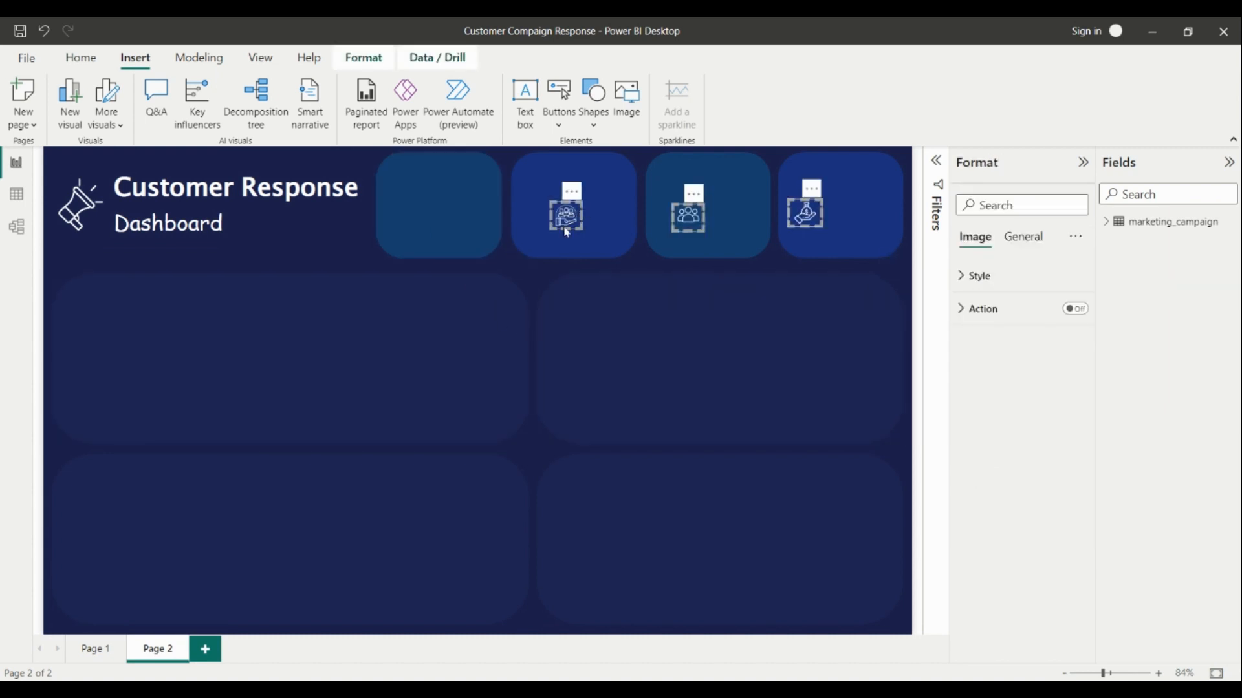
Step: Position the three pasted icons in the lower left area of the second, third and fourth cards, aligned in one row
{"action": "left_click_drag", "start_coordinate": [565, 227], "coordinate": [543, 233]}
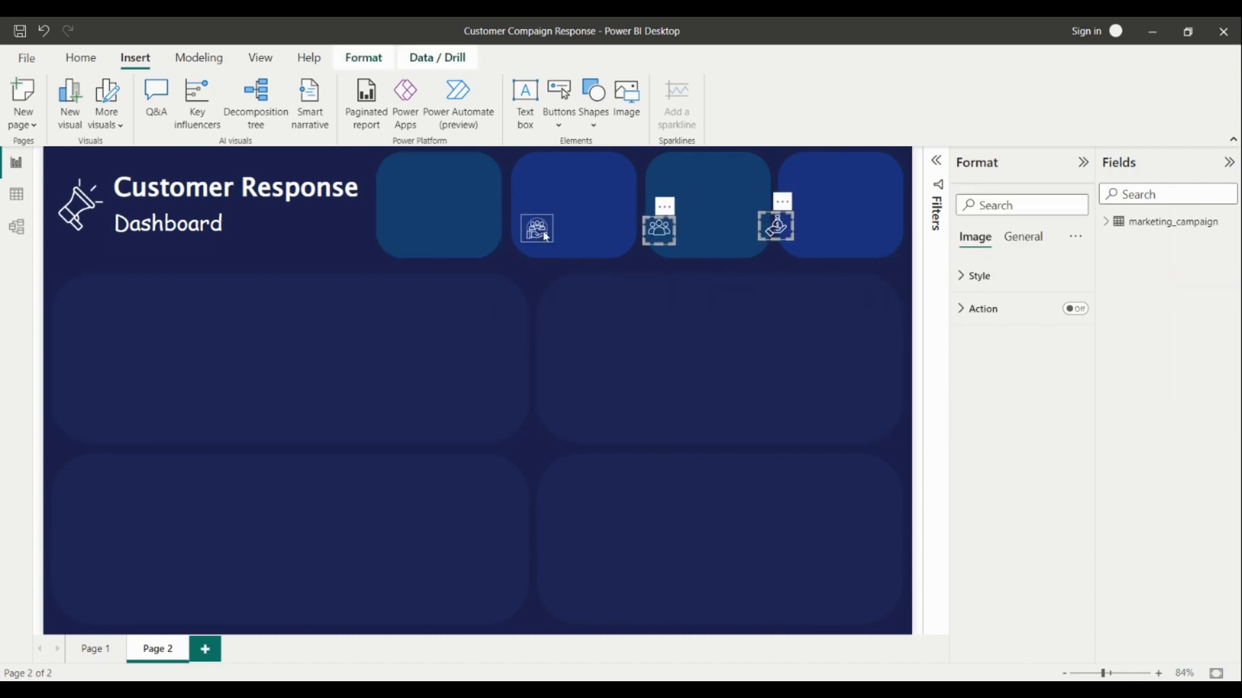
{"action": "left_click", "coordinate": [701, 228]}
{"action": "left_click", "coordinate": [775, 262]}
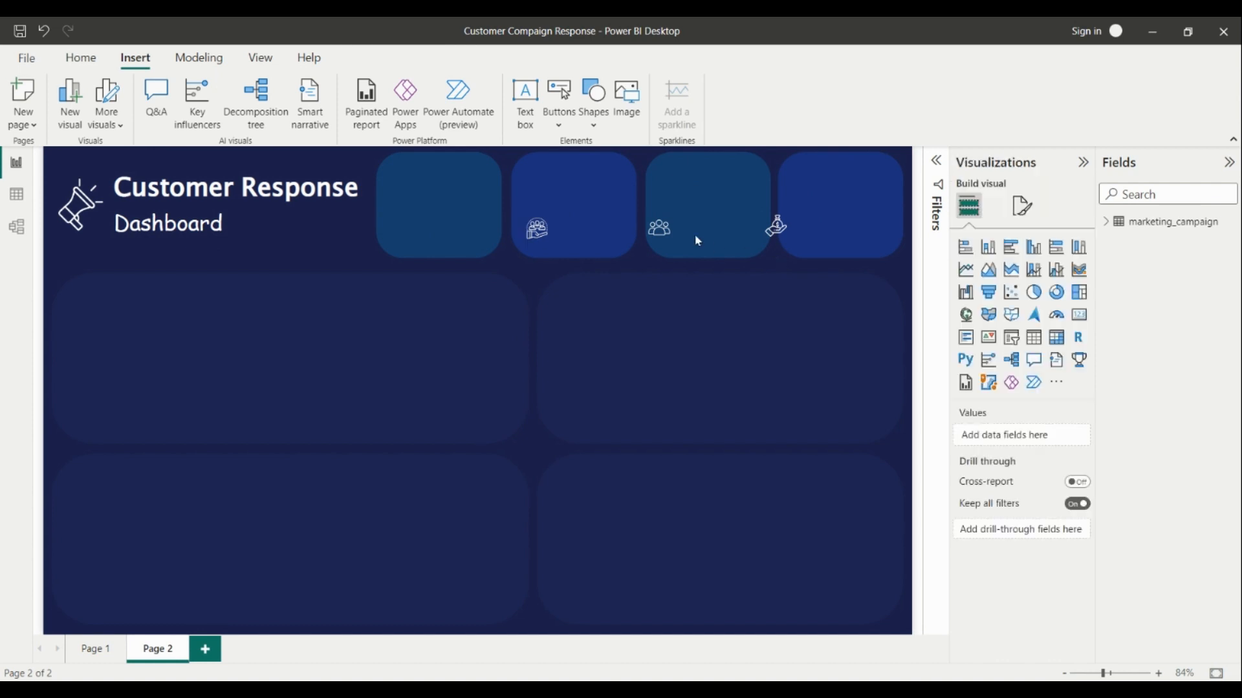
{"action": "left_click_drag", "start_coordinate": [664, 236], "coordinate": [672, 236]}
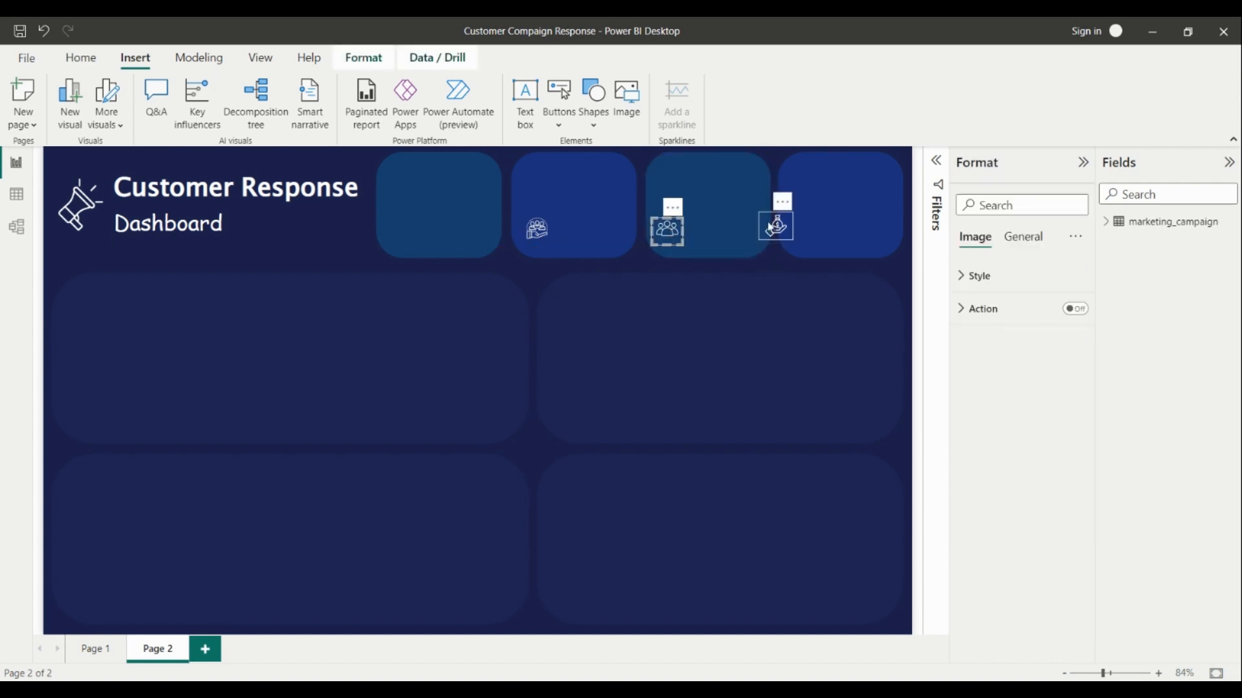
{"action": "left_click_drag", "start_coordinate": [775, 227], "coordinate": [802, 233]}
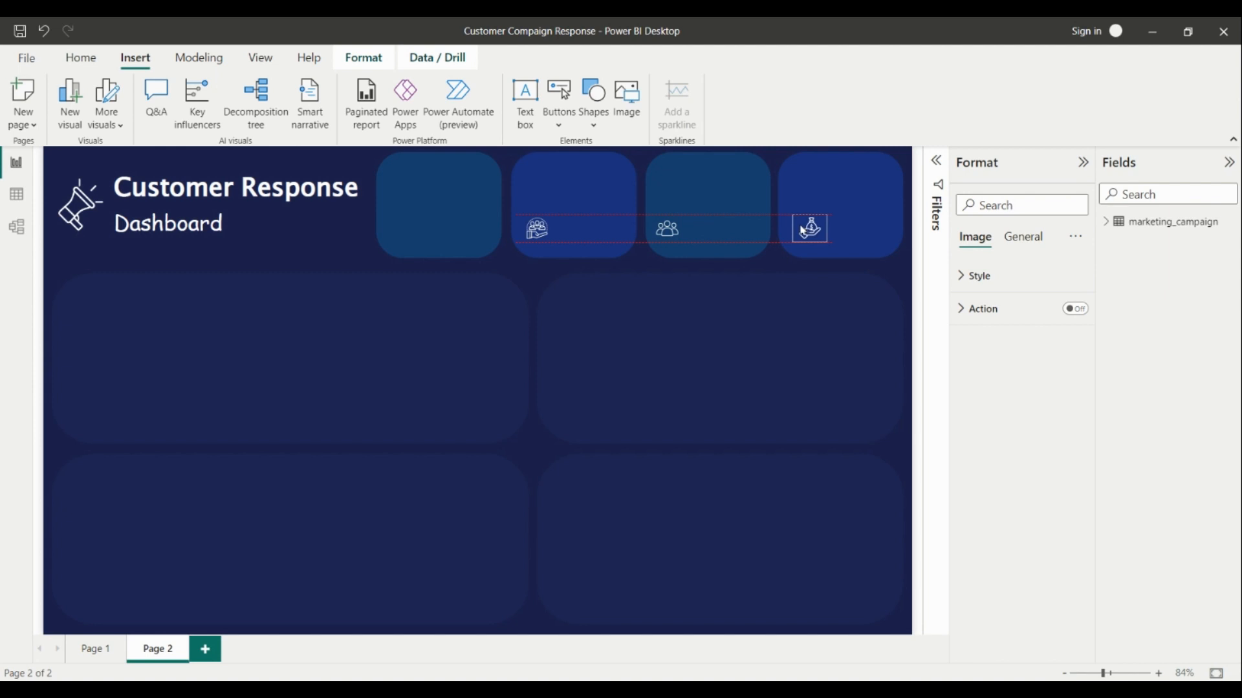
{"action": "left_click", "coordinate": [828, 291]}
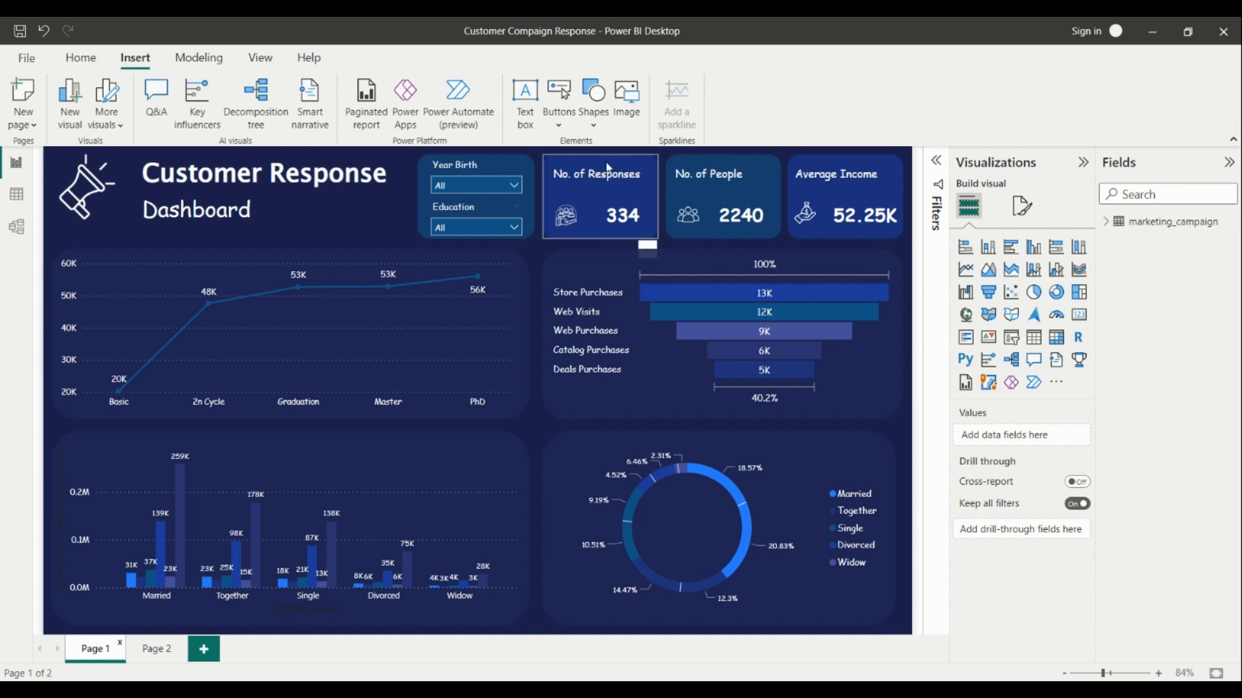
Step: Add a small text box reading "No of Responses" at the top of the second card on Page 2
{"action": "left_click", "coordinate": [162, 650]}
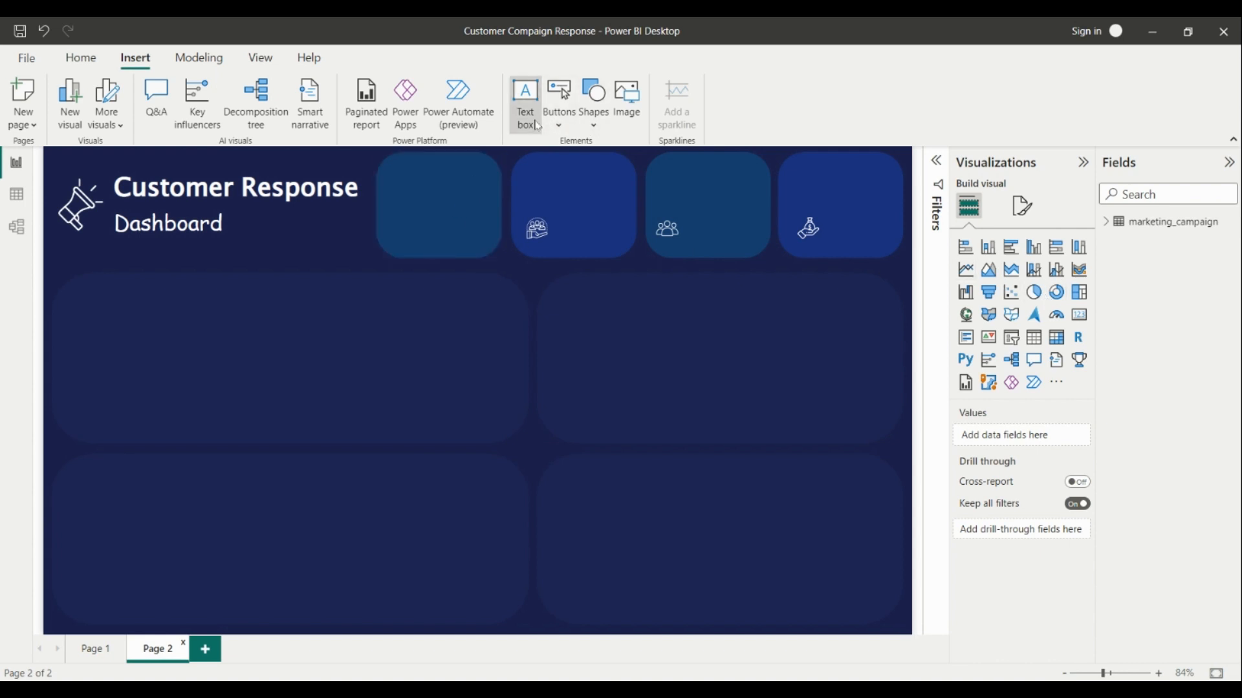
{"action": "left_click", "coordinate": [525, 104]}
{"action": "left_click_drag", "start_coordinate": [313, 416], "coordinate": [240, 256]}
{"action": "left_click", "coordinate": [239, 244]}
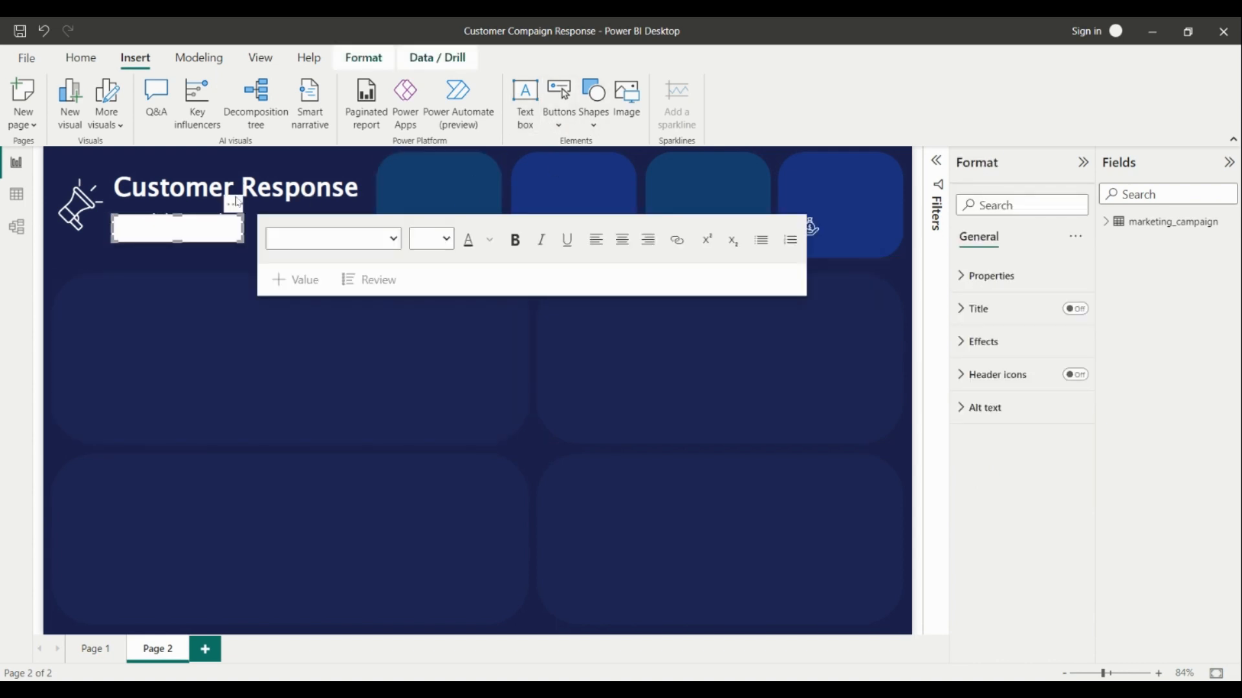
{"action": "left_click_drag", "start_coordinate": [247, 214], "coordinate": [612, 202]}
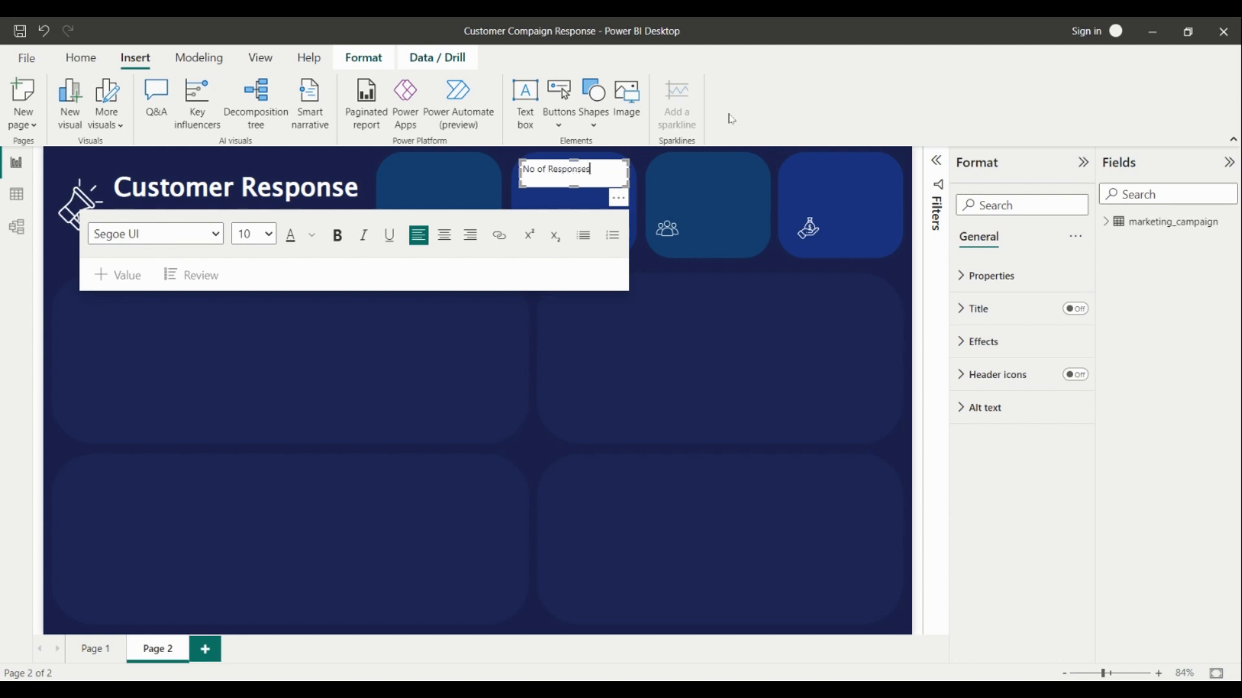
Step: Set the "No of Responses" text to Comic Sans MS at size 12
{"action": "key", "text": "ctrl+a"}
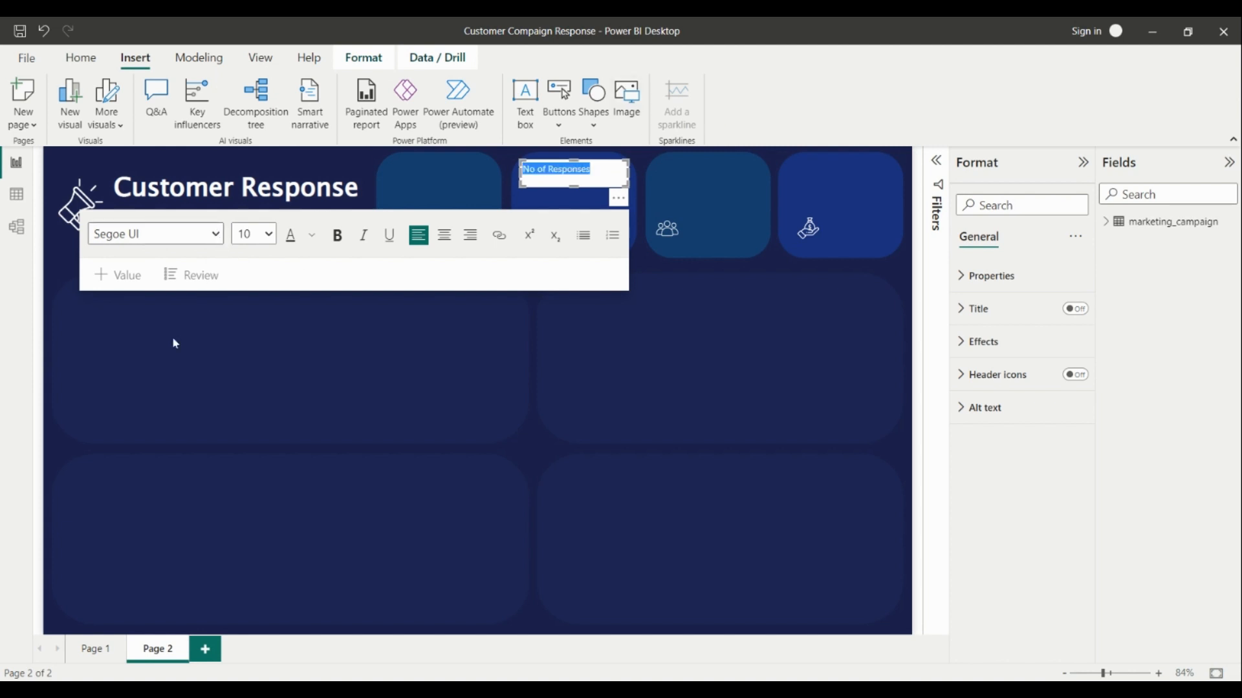
{"action": "left_click", "coordinate": [141, 377]}
{"action": "left_click", "coordinate": [237, 333]}
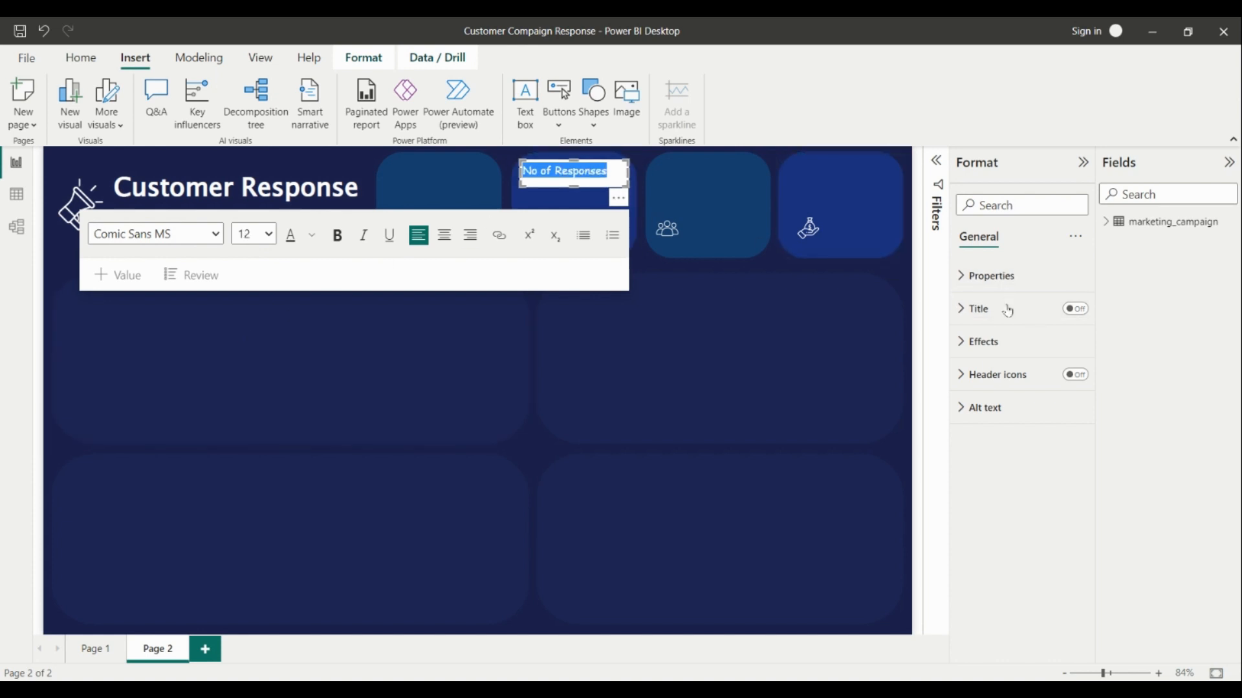
Step: Turn off the "No of Responses" text box's background and change its text color to white
{"action": "left_click", "coordinate": [986, 342]}
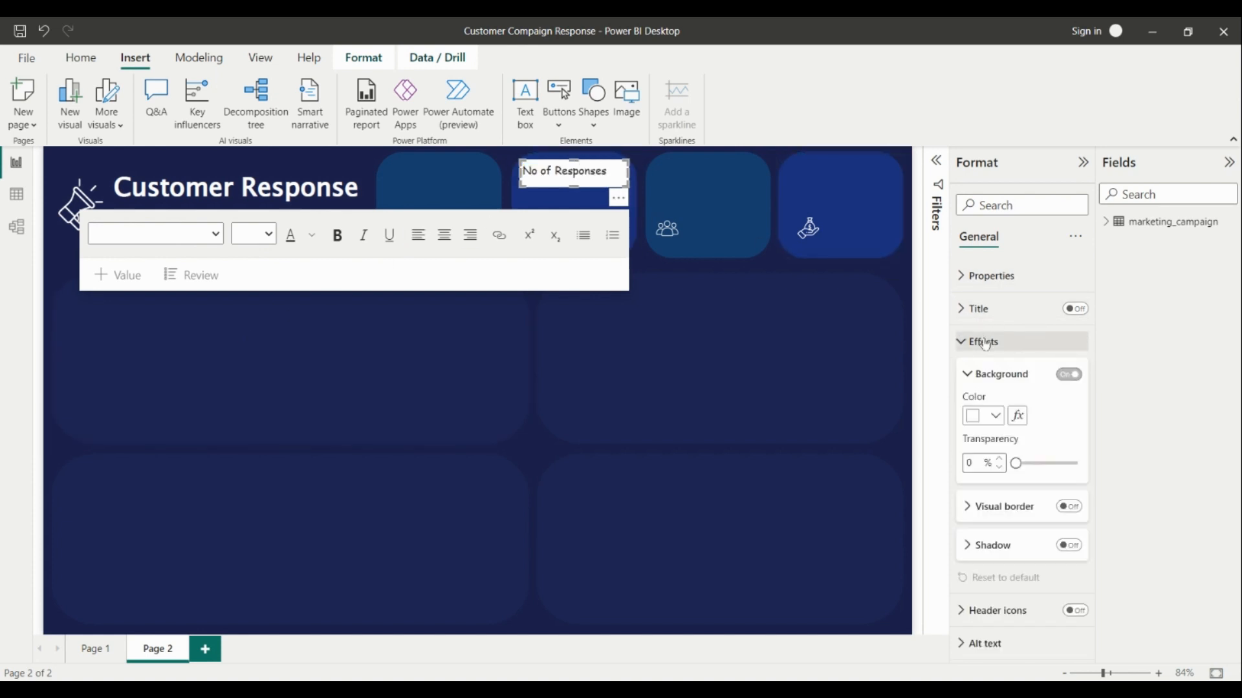
{"action": "left_click", "coordinate": [1071, 382]}
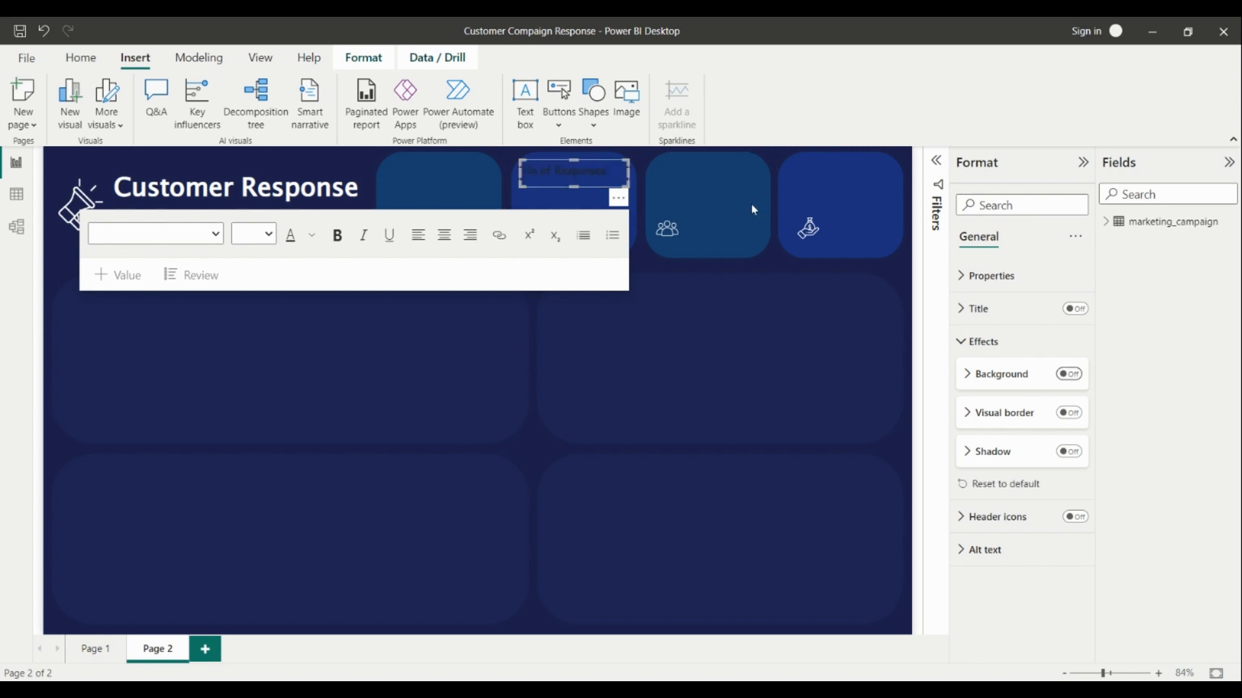
{"action": "triple_click", "coordinate": [582, 170]}
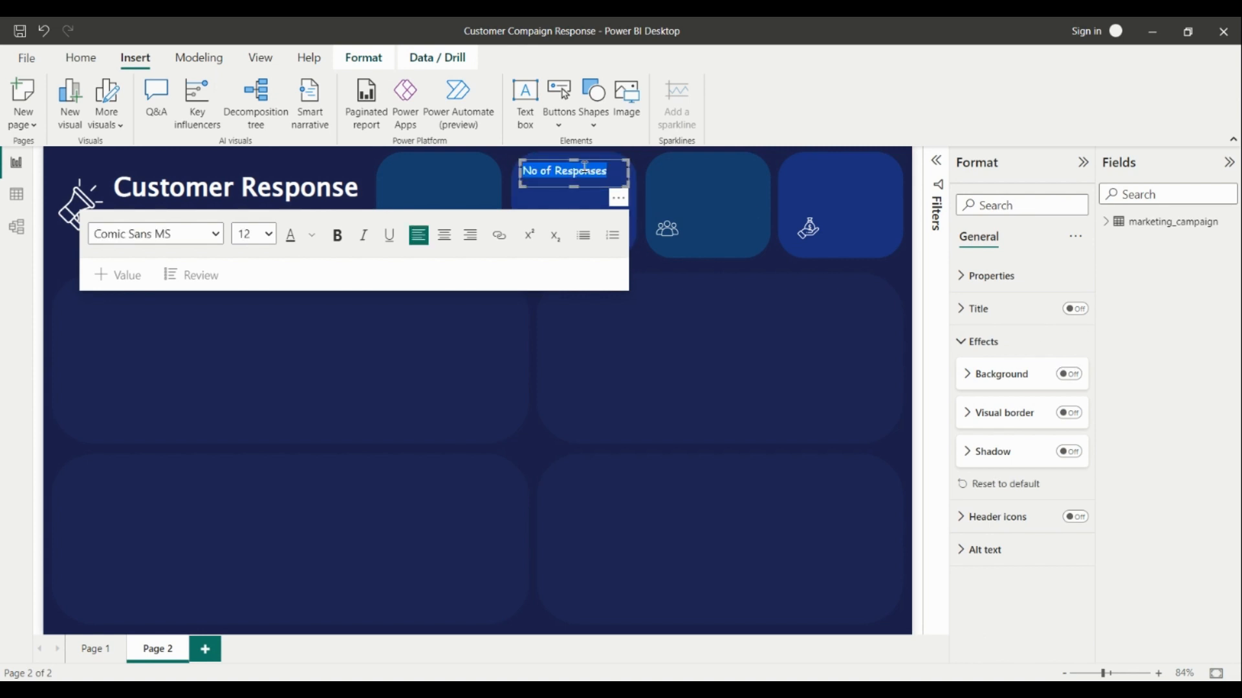
{"action": "left_click", "coordinate": [312, 235]}
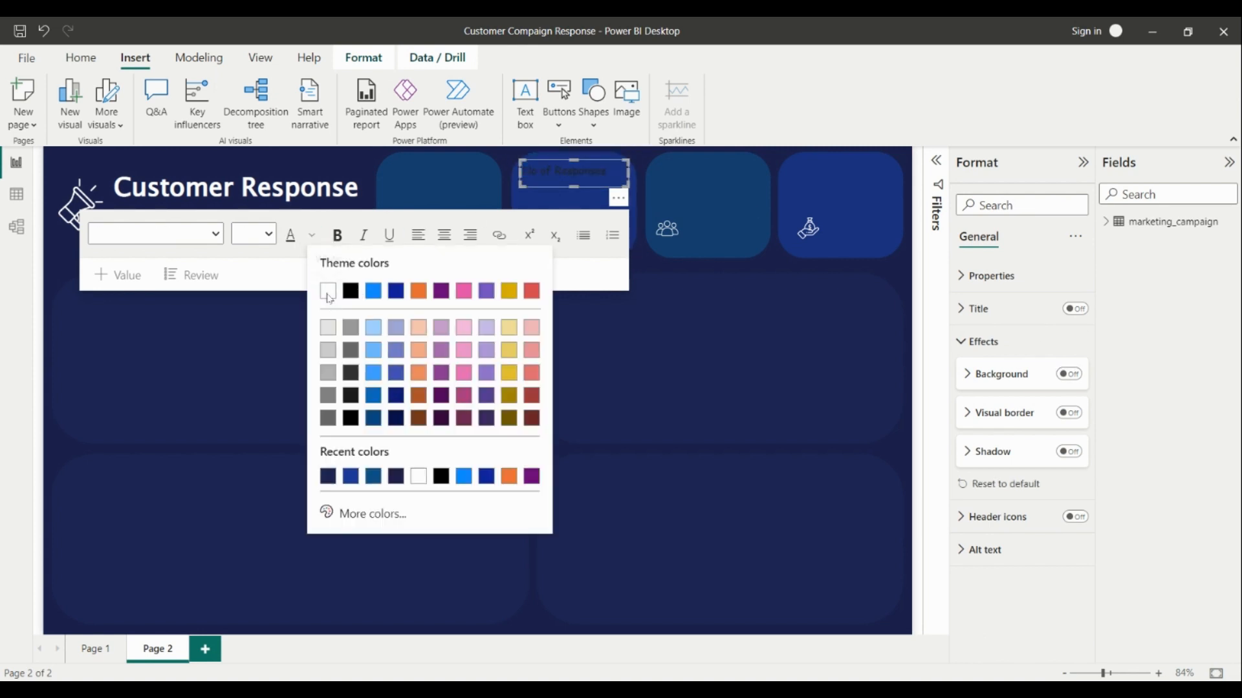
{"action": "left_click", "coordinate": [329, 291]}
{"action": "left_click", "coordinate": [359, 153]}
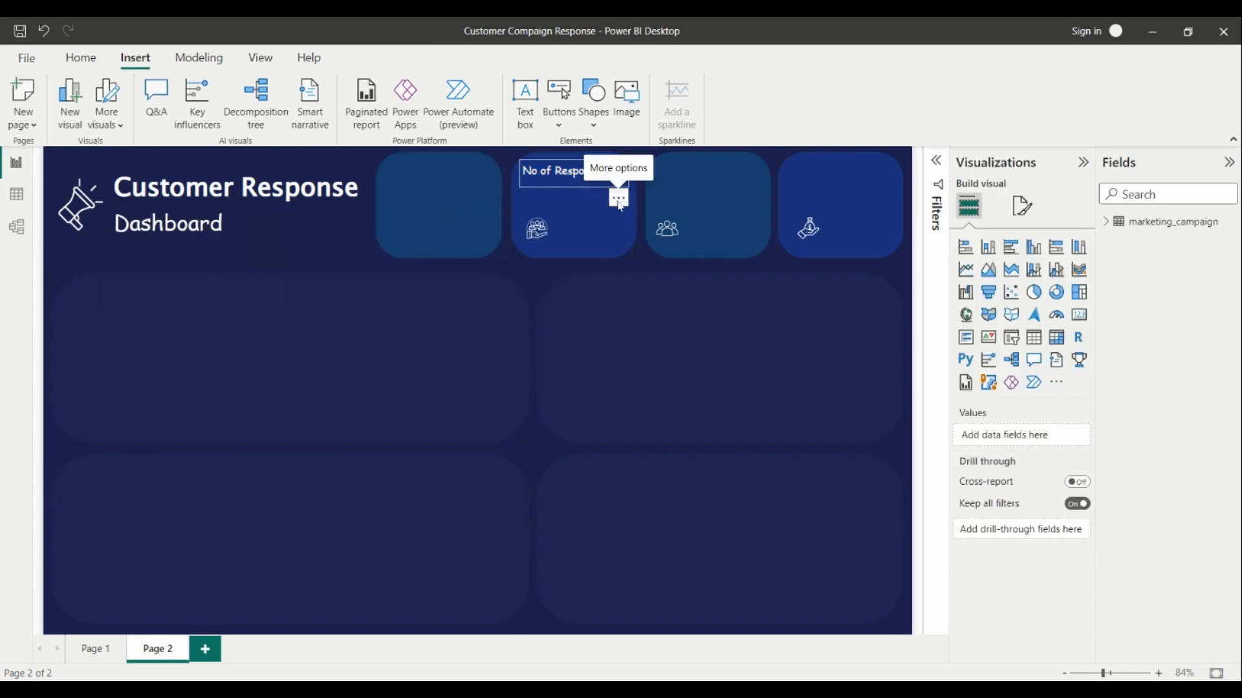
Step: Move the "No of Responses" text box slightly lower within its card
{"action": "left_click", "coordinate": [618, 204]}
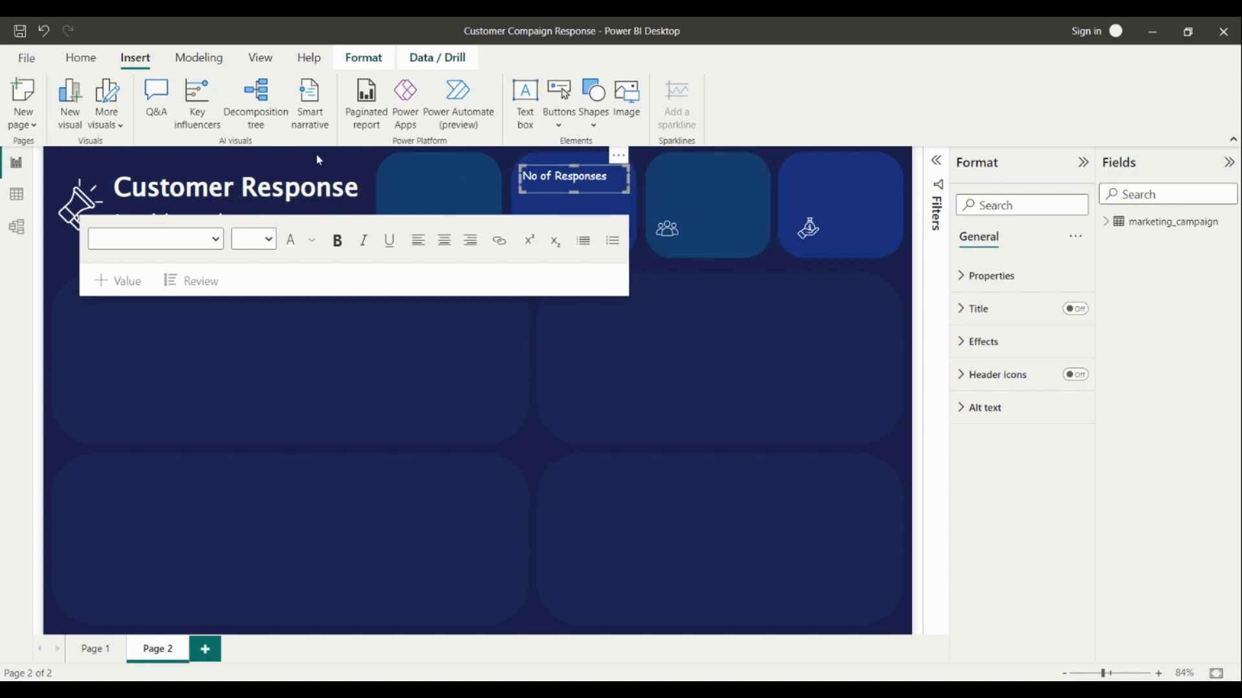
{"action": "left_click", "coordinate": [335, 167]}
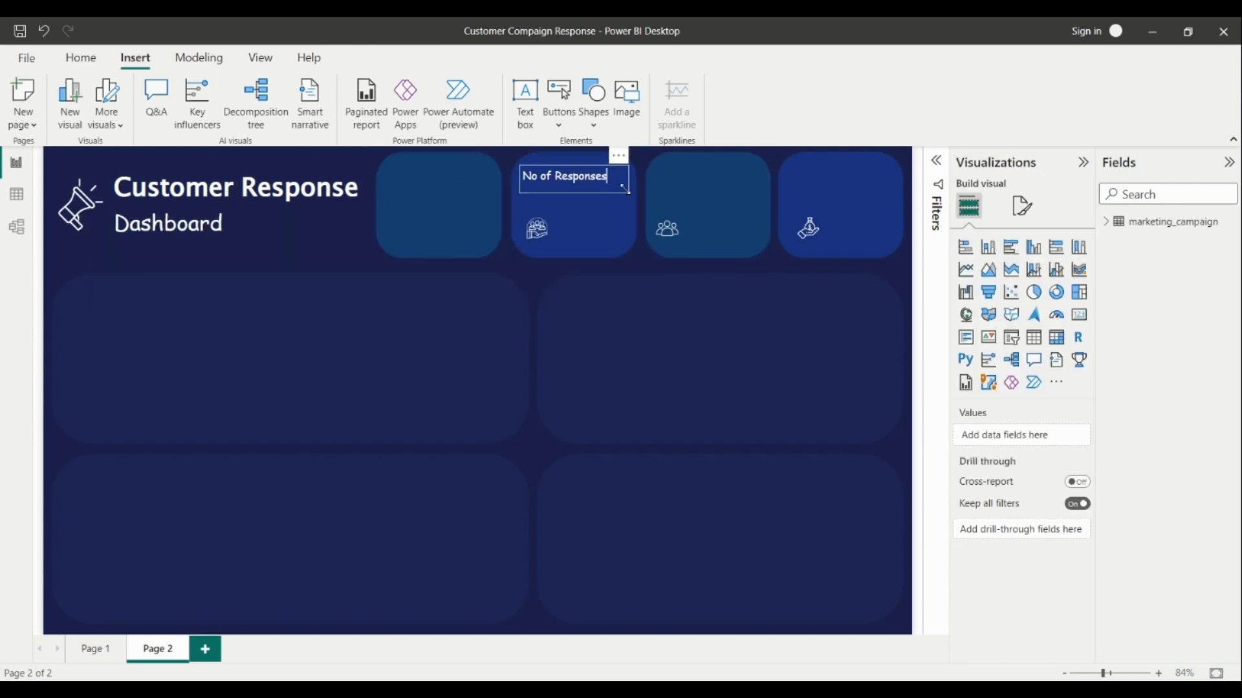
Step: Copy the "No of Responses" label and place the duplicate at the same spot on the third card
{"action": "left_click", "coordinate": [625, 189]}
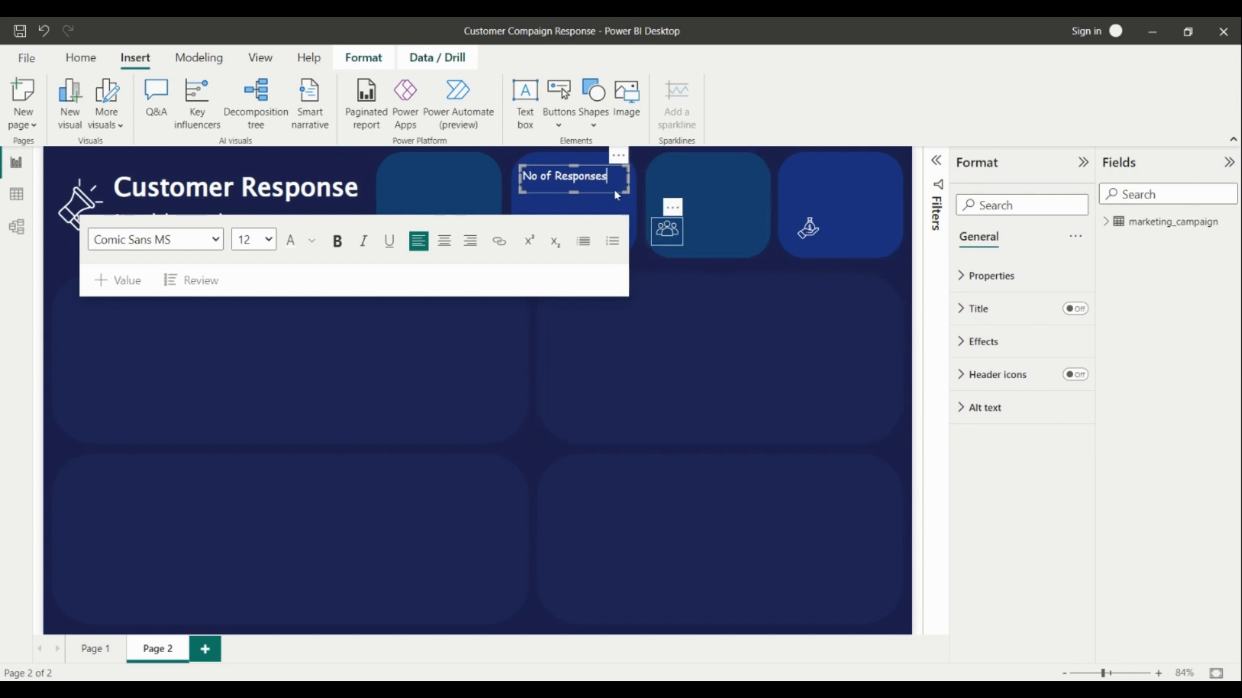
{"action": "key", "text": "Escape"}
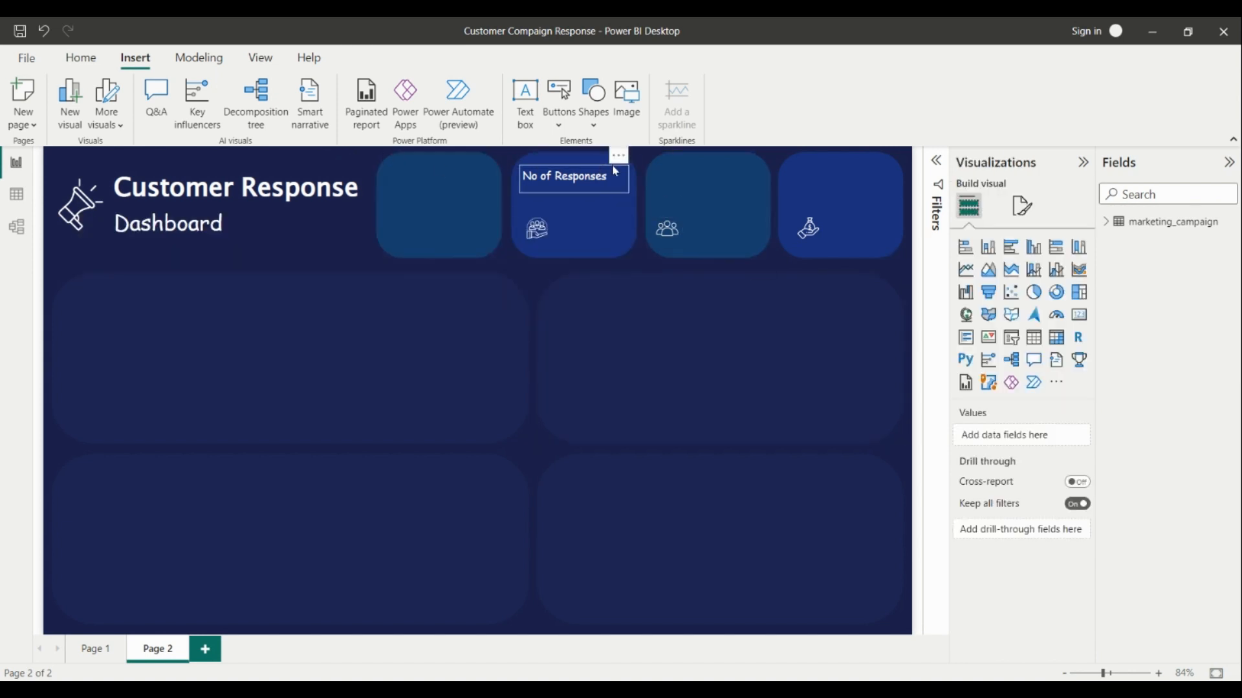
{"action": "left_click", "coordinate": [616, 171]}
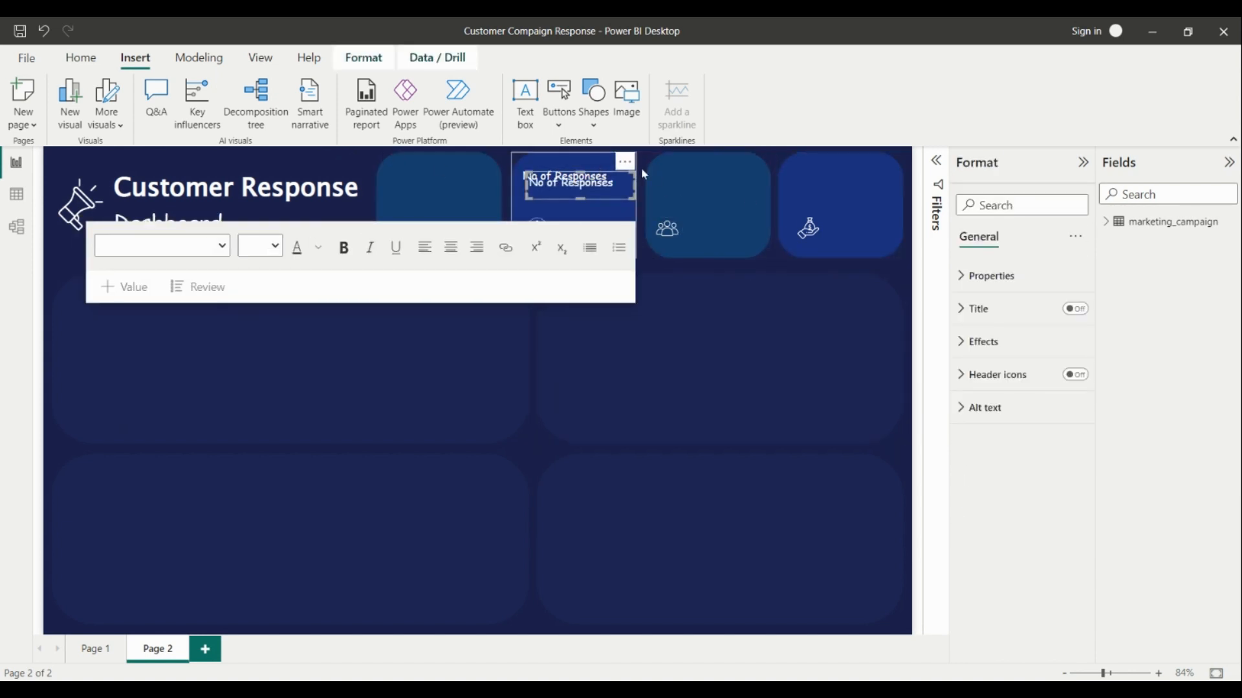
{"action": "key", "text": "ctrl+c"}
{"action": "key", "text": "ctrl+v"}
{"action": "left_click_drag", "start_coordinate": [622, 166], "coordinate": [762, 166]}
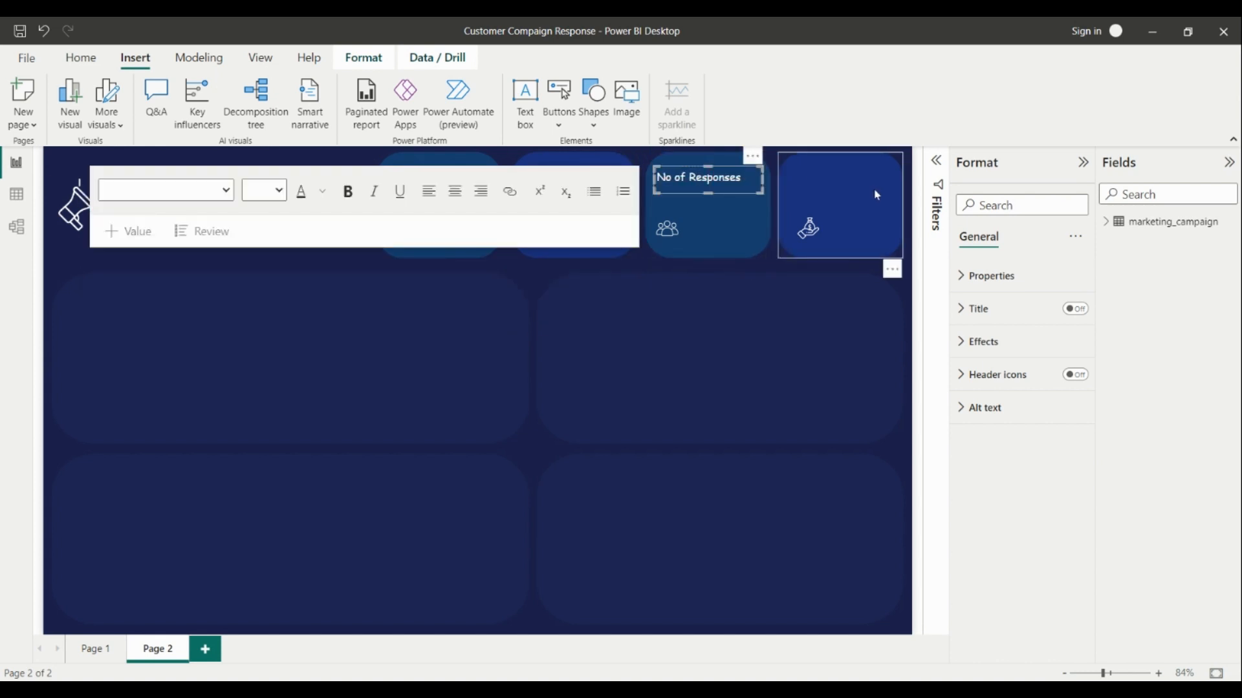
Step: Paste another copy of the "No of Responses" label at the same spot on the fourth card
{"action": "left_click", "coordinate": [315, 155]}
{"action": "left_click", "coordinate": [709, 174]}
{"action": "key", "text": "ctrl+v"}
{"action": "left_click_drag", "start_coordinate": [760, 166], "coordinate": [885, 161]}
{"action": "left_click", "coordinate": [826, 174]}
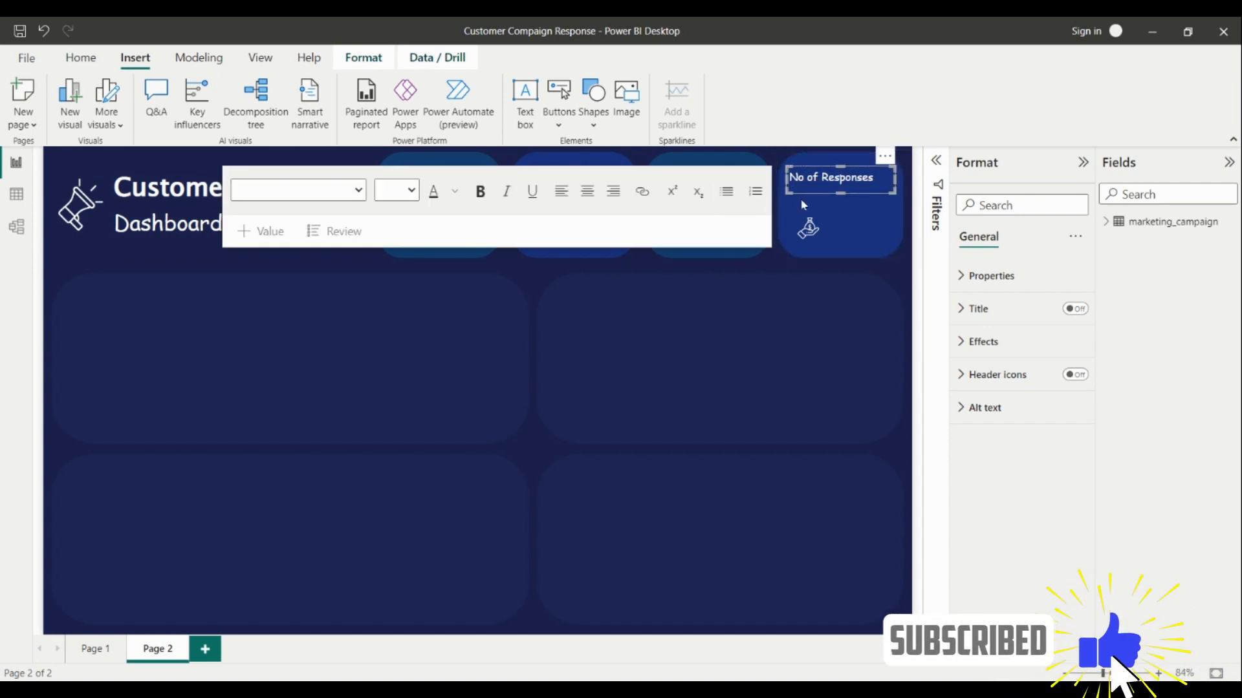
Step: Change the fourth card's label text to "Average Income"
{"action": "double_click", "coordinate": [825, 175]}
{"action": "key", "text": "ctrl+a"}
{"action": "type", "text": "Av"}
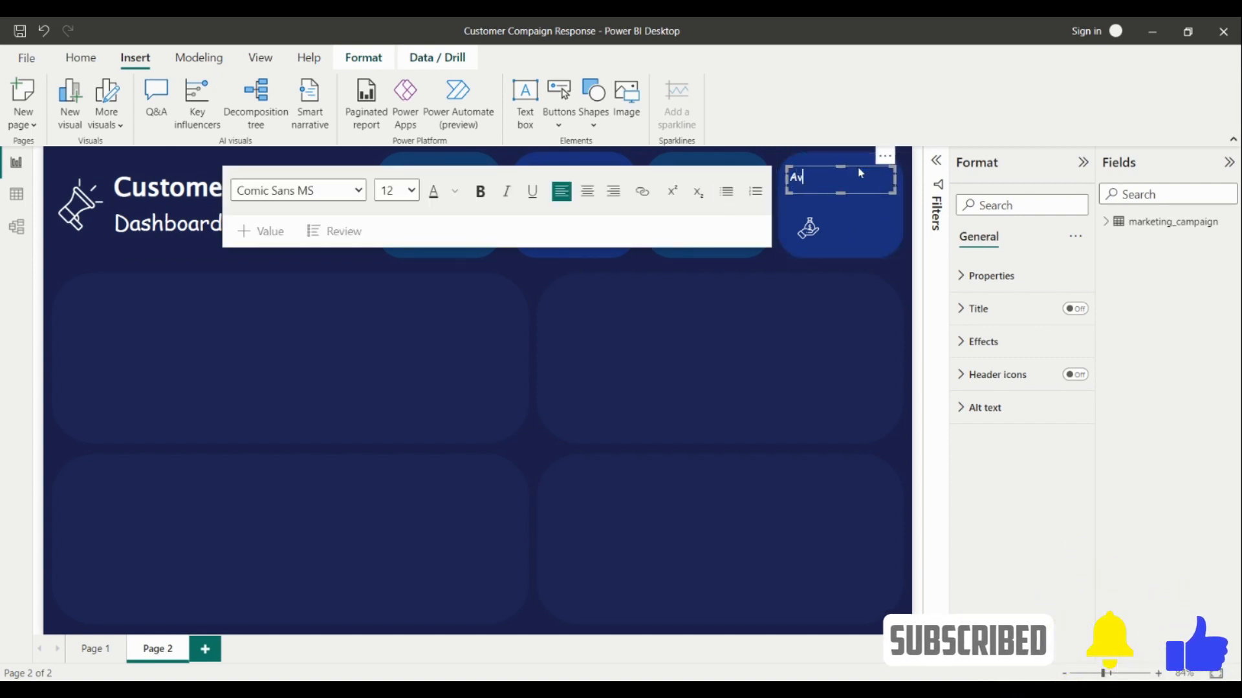
{"action": "type", "text": "erage Income"}
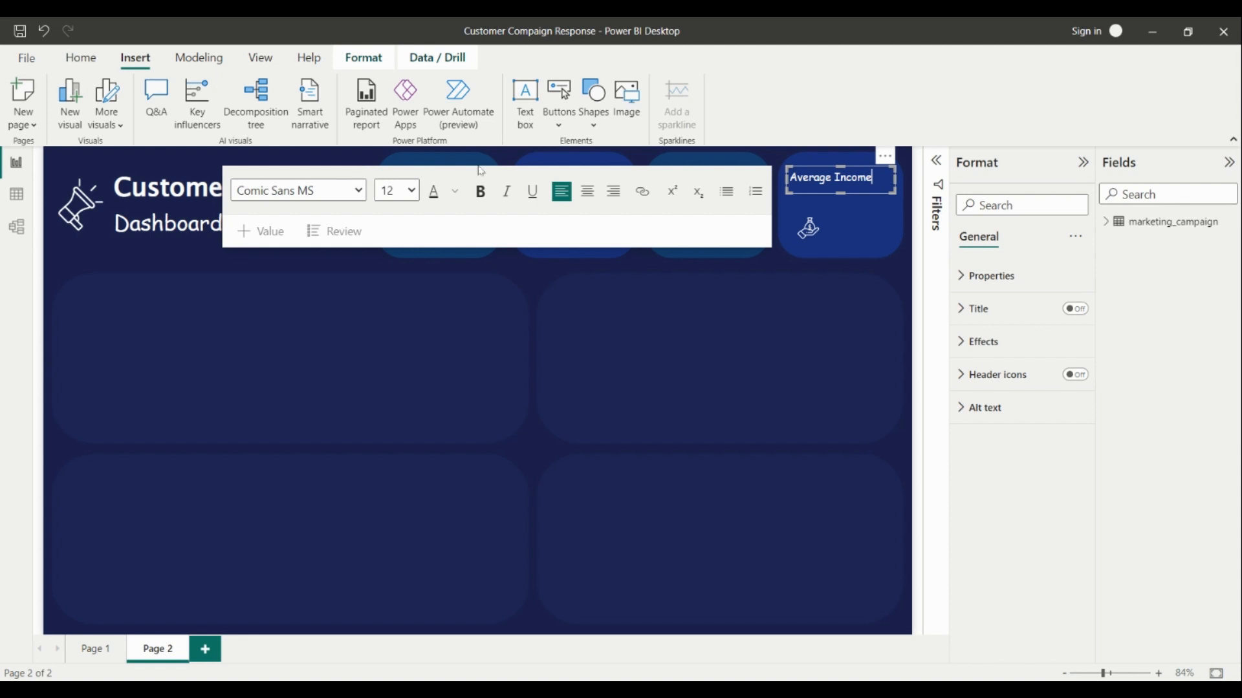
Step: Change the third card's label text to "No of People"
{"action": "left_click", "coordinate": [677, 180]}
{"action": "left_click", "coordinate": [702, 183], "text": "shift"}
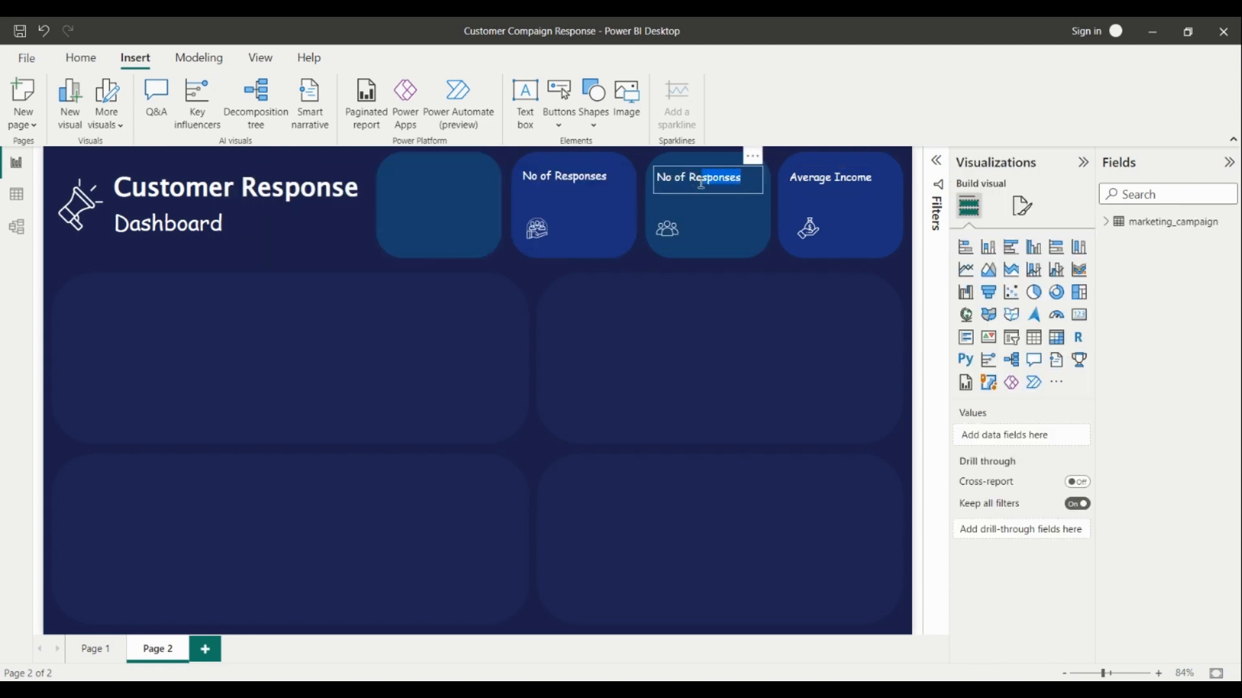
{"action": "type", "text": "Peopl"}
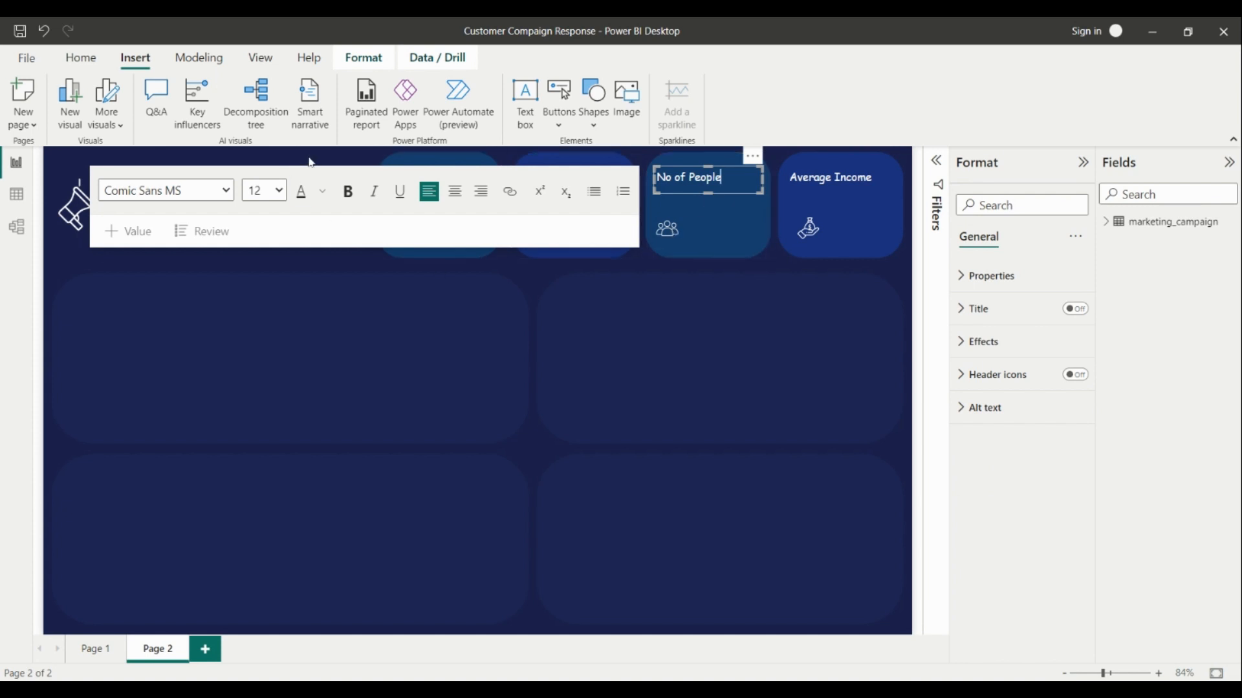
{"action": "left_click", "coordinate": [311, 162]}
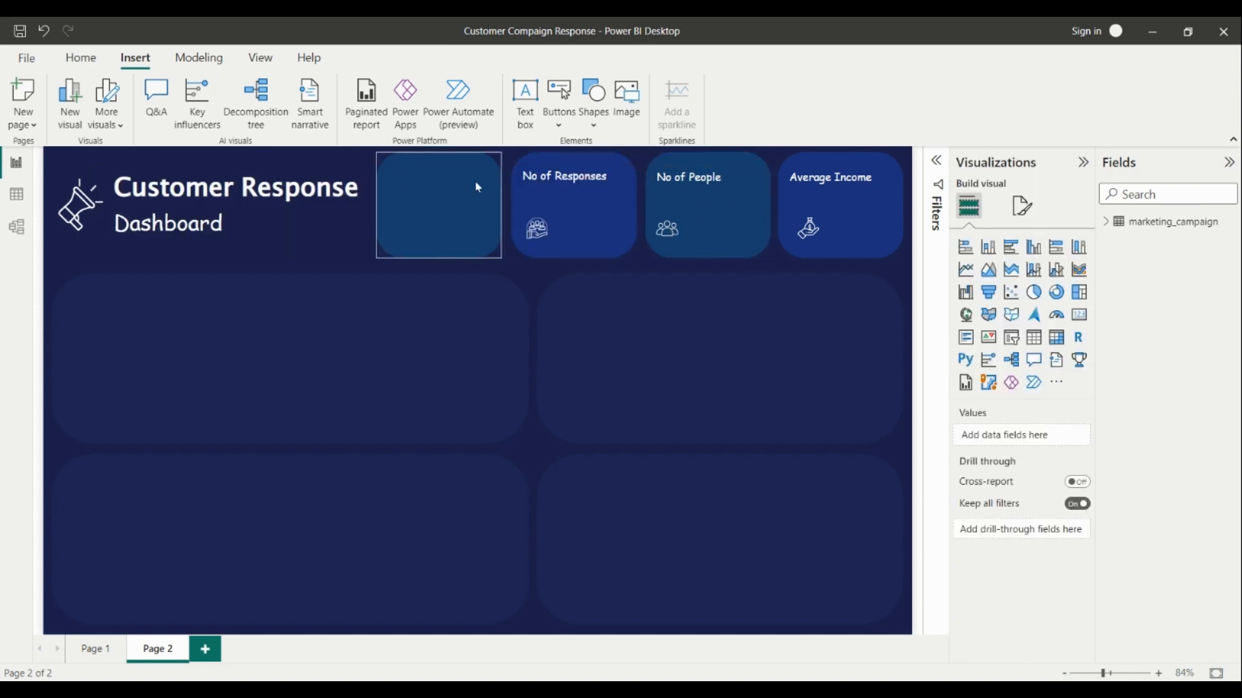
Step: Add a small Card visual beside the icon on the "No of Responses" card, showing the sum of the Response field from marketing_campaign
{"action": "left_click", "coordinate": [1077, 318]}
{"action": "left_click_drag", "start_coordinate": [308, 417], "coordinate": [630, 215]}
{"action": "left_click", "coordinate": [1107, 232]}
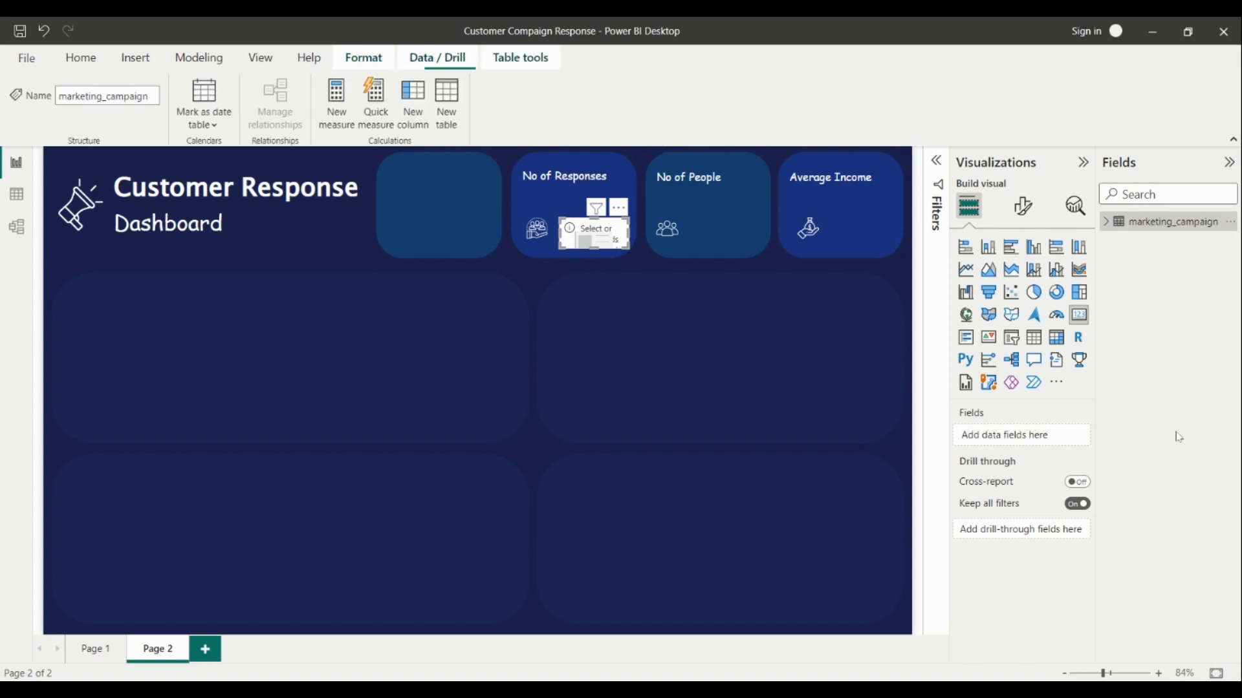
{"action": "left_click", "coordinate": [1106, 223]}
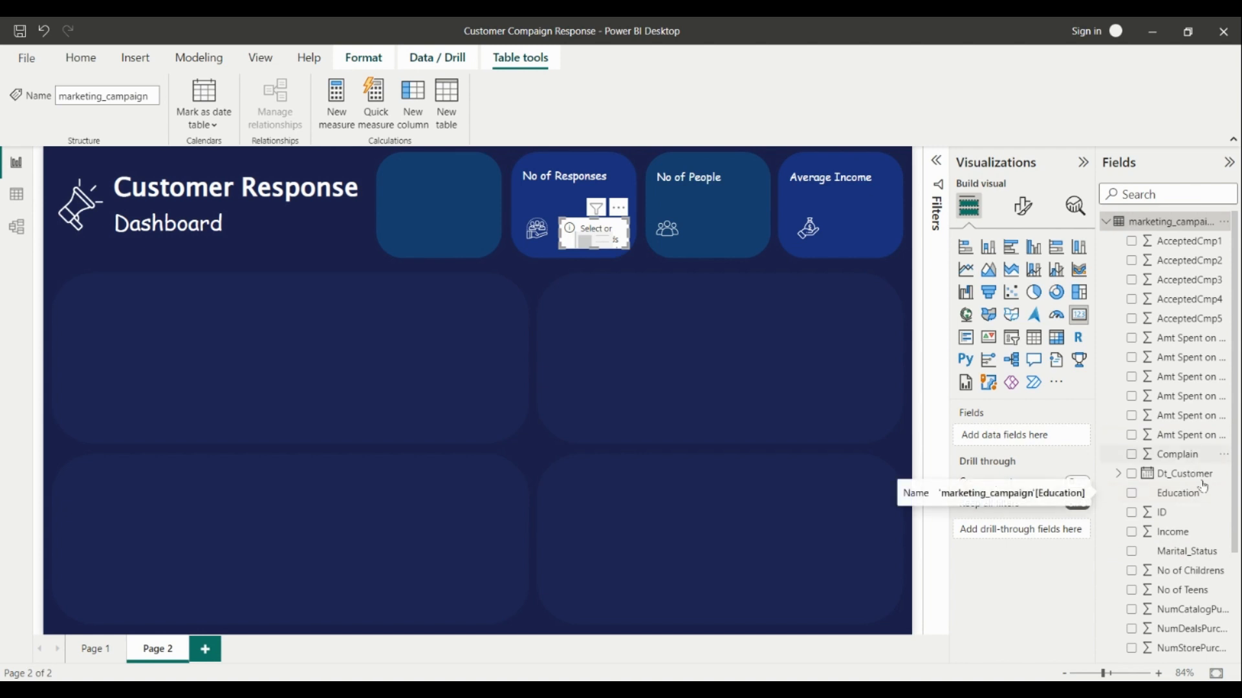
{"action": "scroll", "coordinate": [1180, 570], "scroll_direction": "down", "scroll_amount": 3}
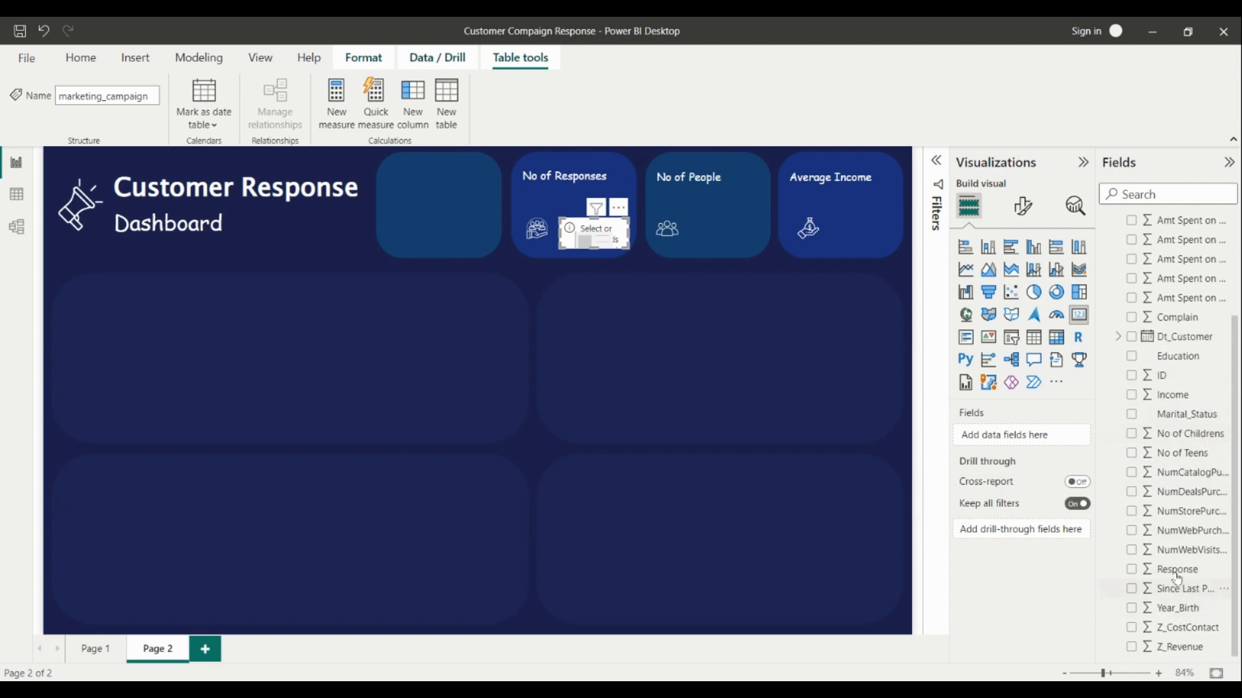
{"action": "left_click_drag", "start_coordinate": [1174, 572], "coordinate": [1021, 436]}
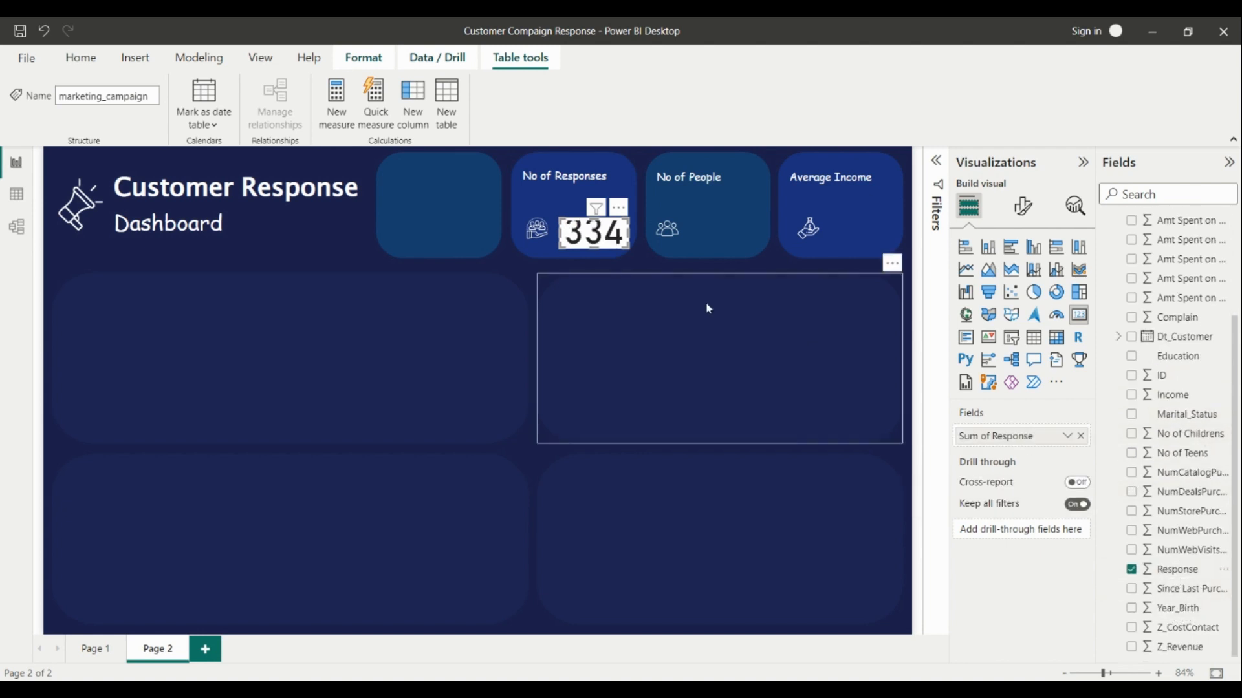
Step: Format the Response visual's callout value as white Comic Sans MS at size 20
{"action": "left_click", "coordinate": [1023, 205]}
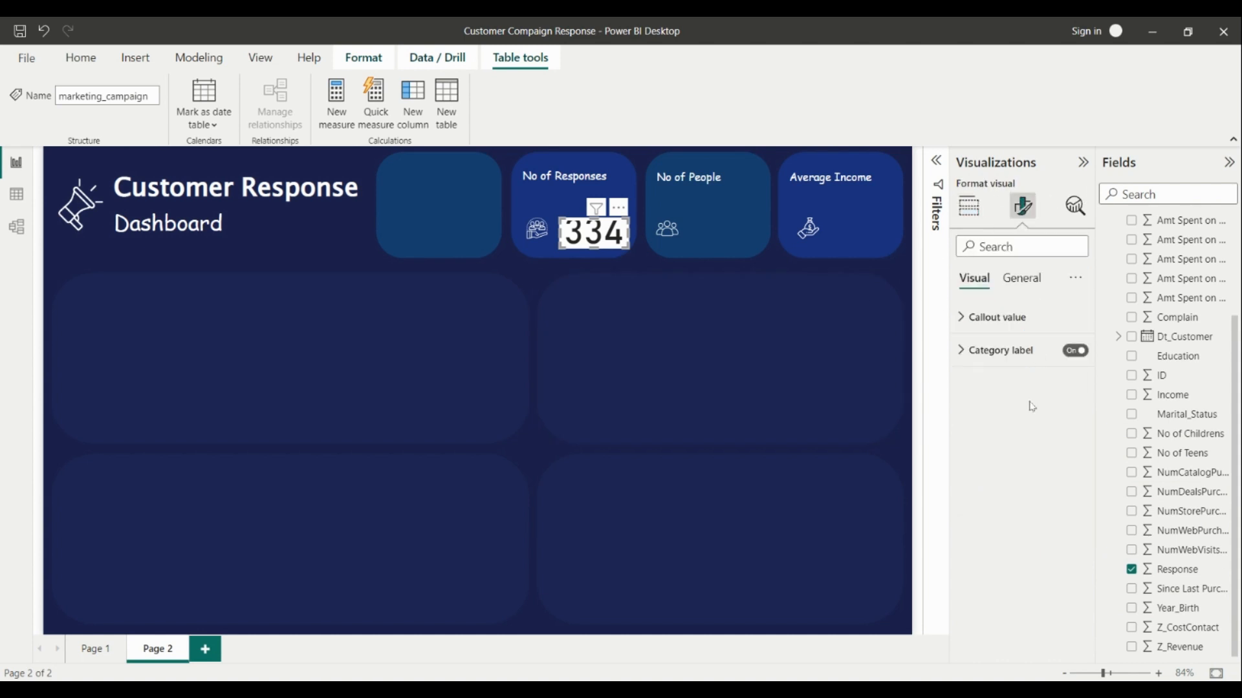
{"action": "left_click", "coordinate": [1001, 317]}
{"action": "double_click", "coordinate": [1054, 366]}
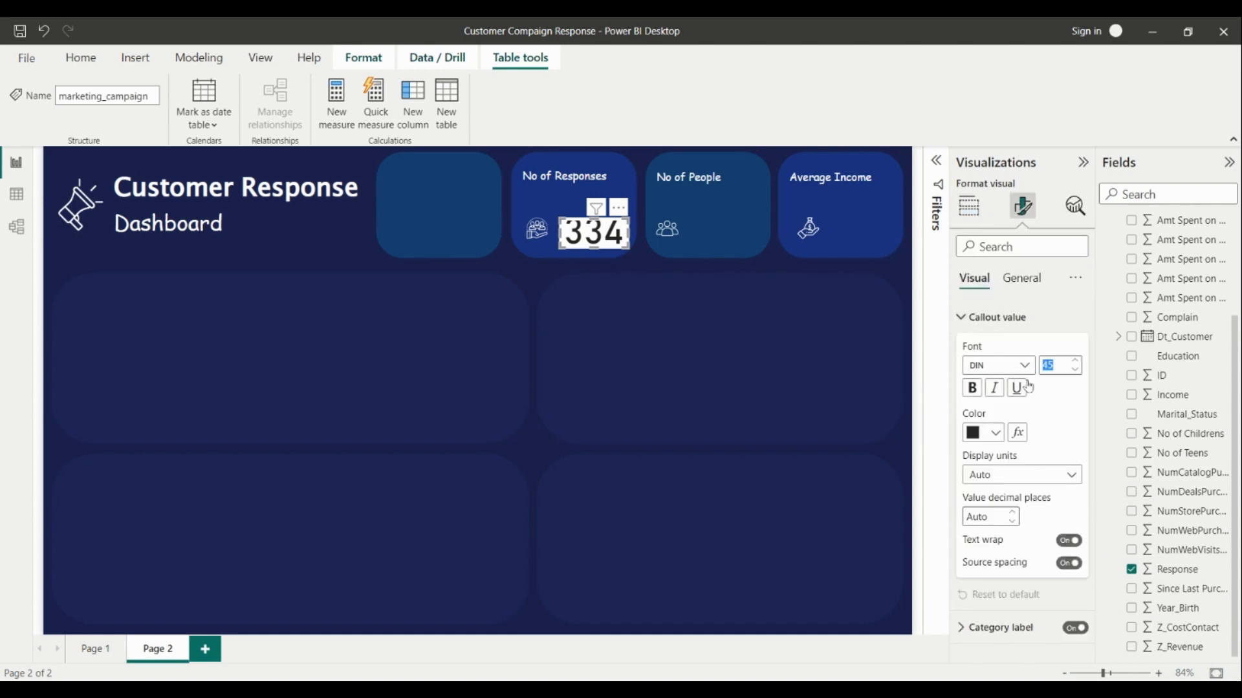
{"action": "type", "text": "20"}
{"action": "key", "text": "Return"}
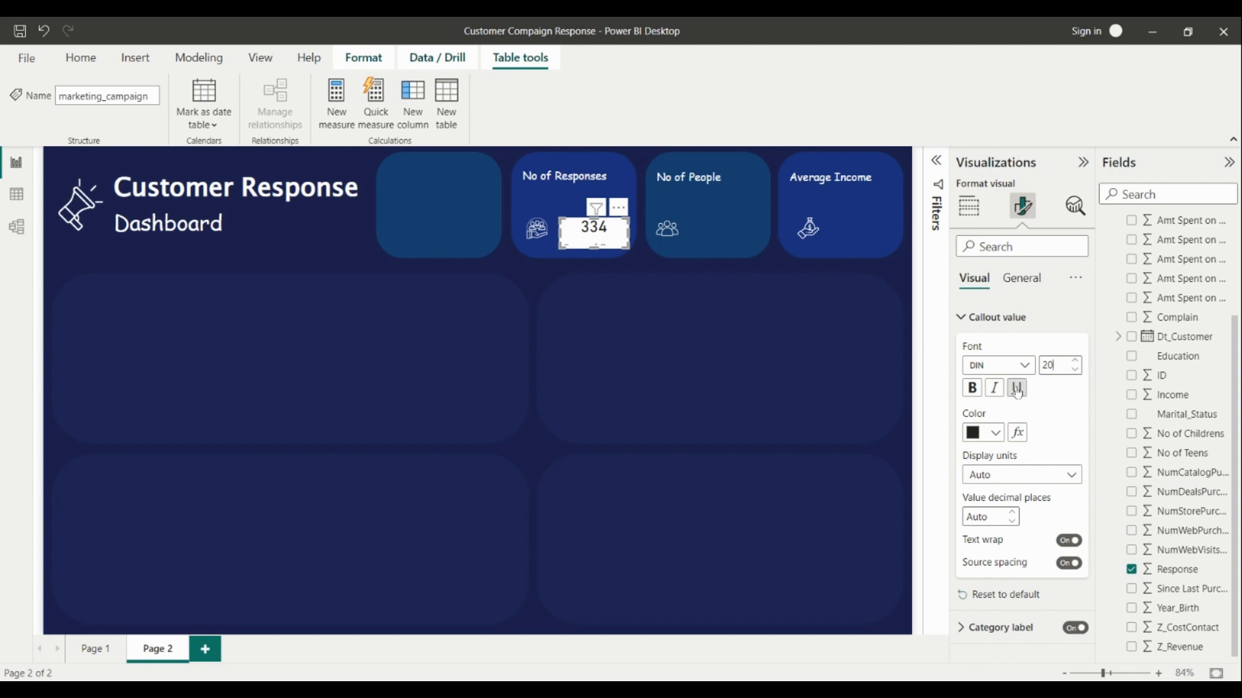
{"action": "left_click", "coordinate": [986, 439]}
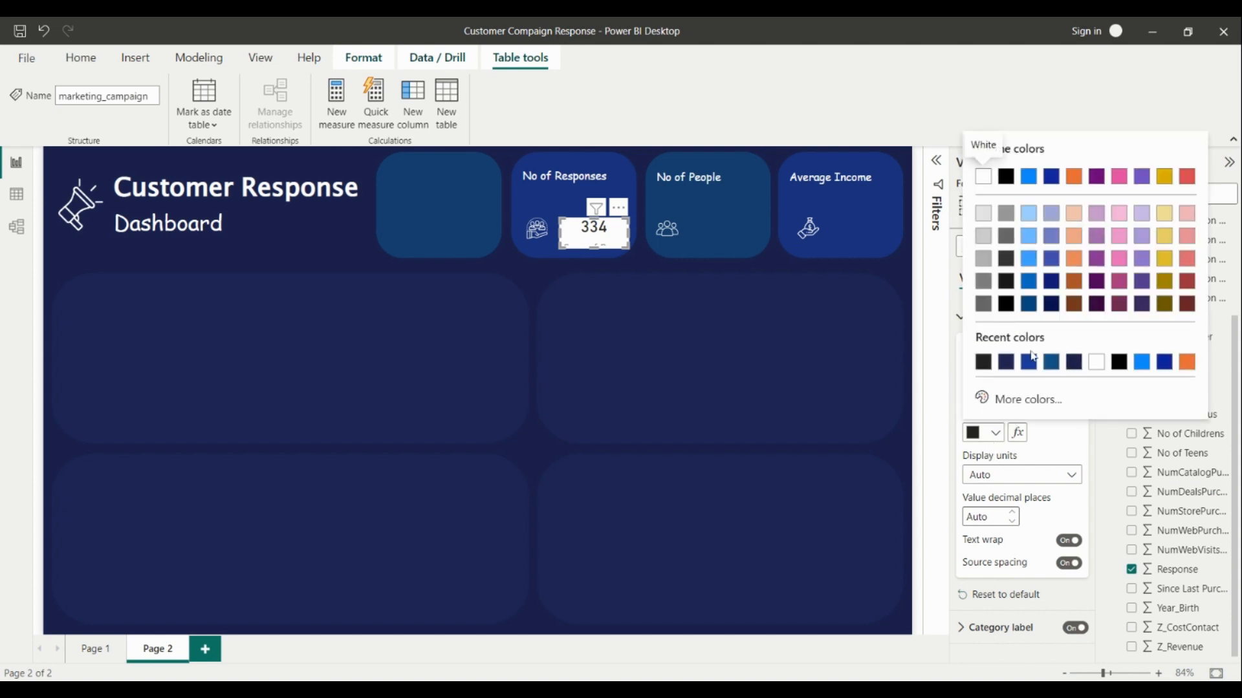
{"action": "left_click", "coordinate": [1094, 363]}
{"action": "left_click", "coordinate": [1002, 366]}
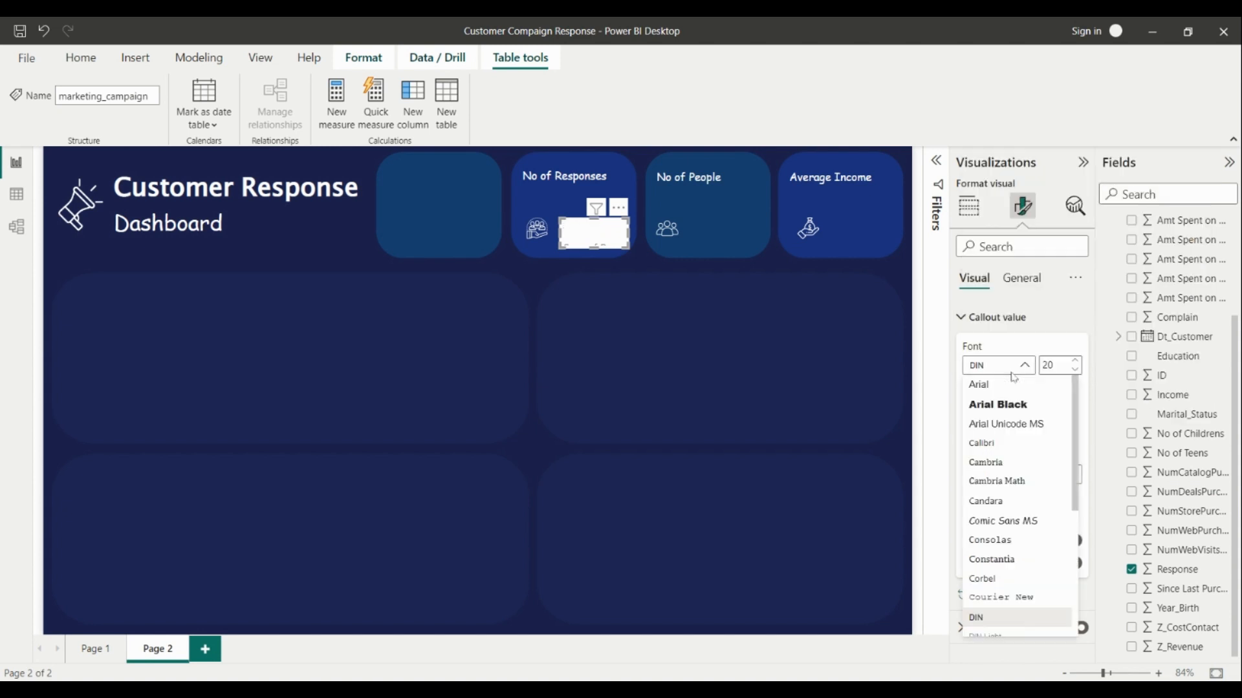
{"action": "left_click", "coordinate": [1027, 529]}
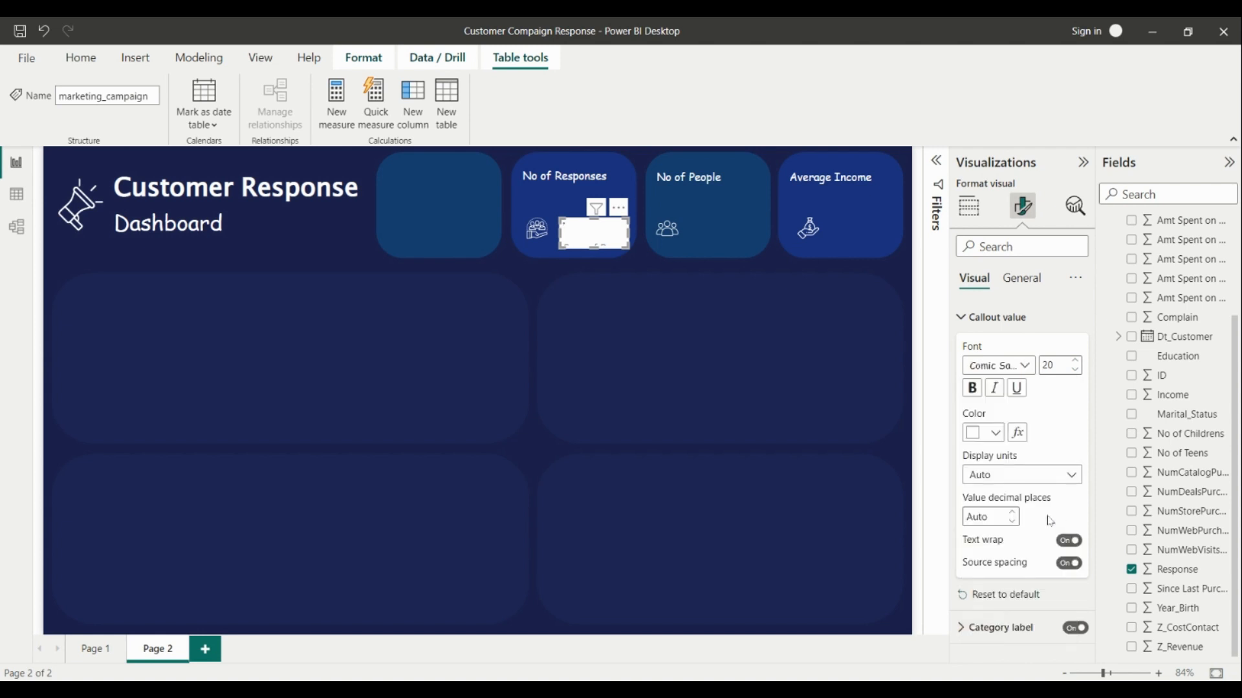
Step: Turn off the Response visual's category label and background, and shift it slightly up in line with the icon
{"action": "left_click", "coordinate": [1073, 629]}
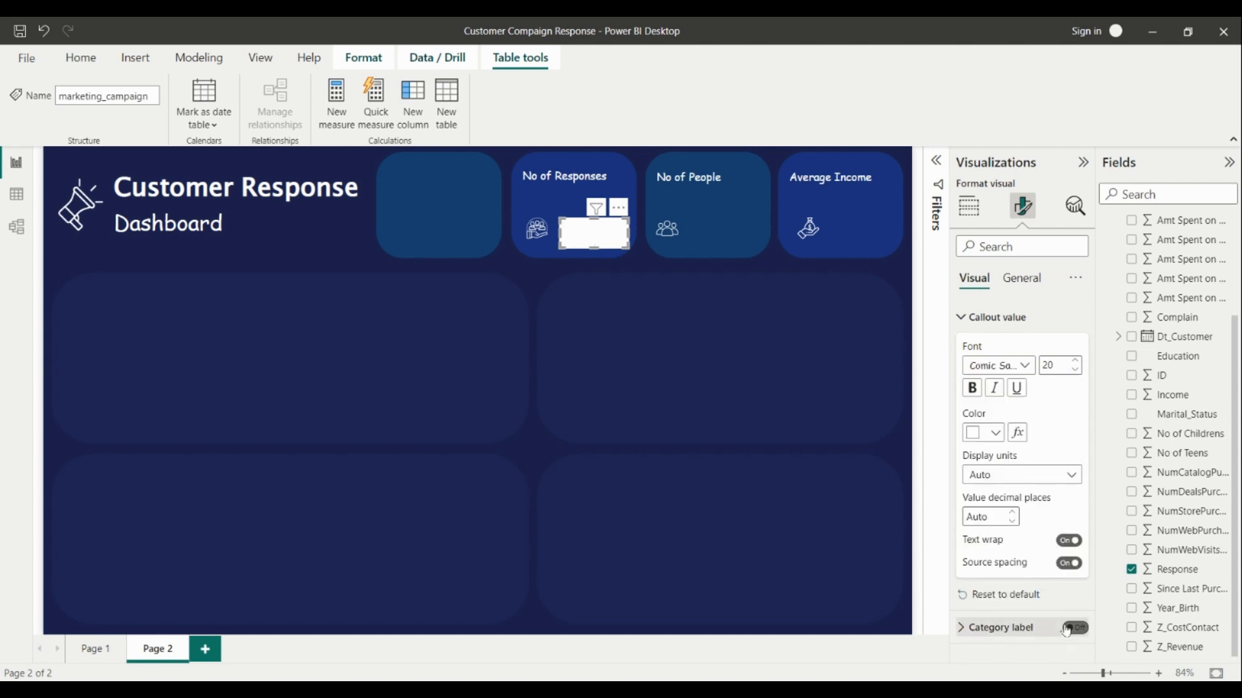
{"action": "left_click", "coordinate": [1021, 278]}
{"action": "left_click", "coordinate": [1026, 389]}
{"action": "left_click", "coordinate": [1069, 415]}
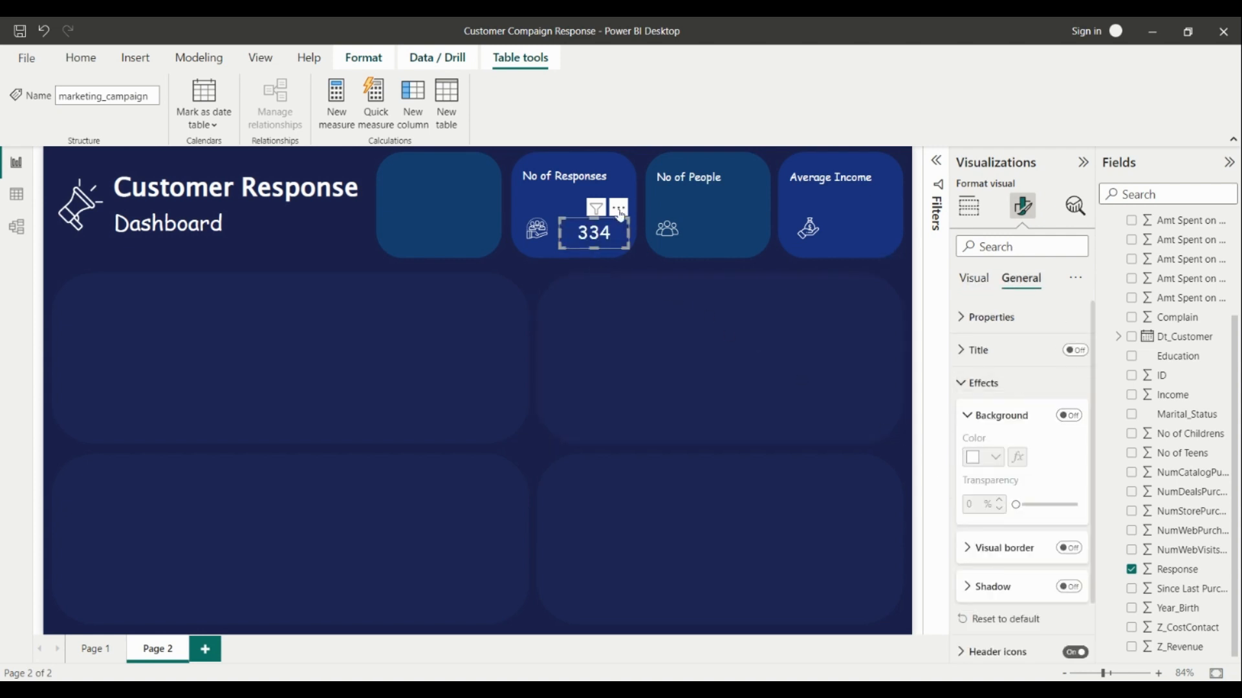
{"action": "left_click_drag", "start_coordinate": [626, 208], "coordinate": [641, 226]}
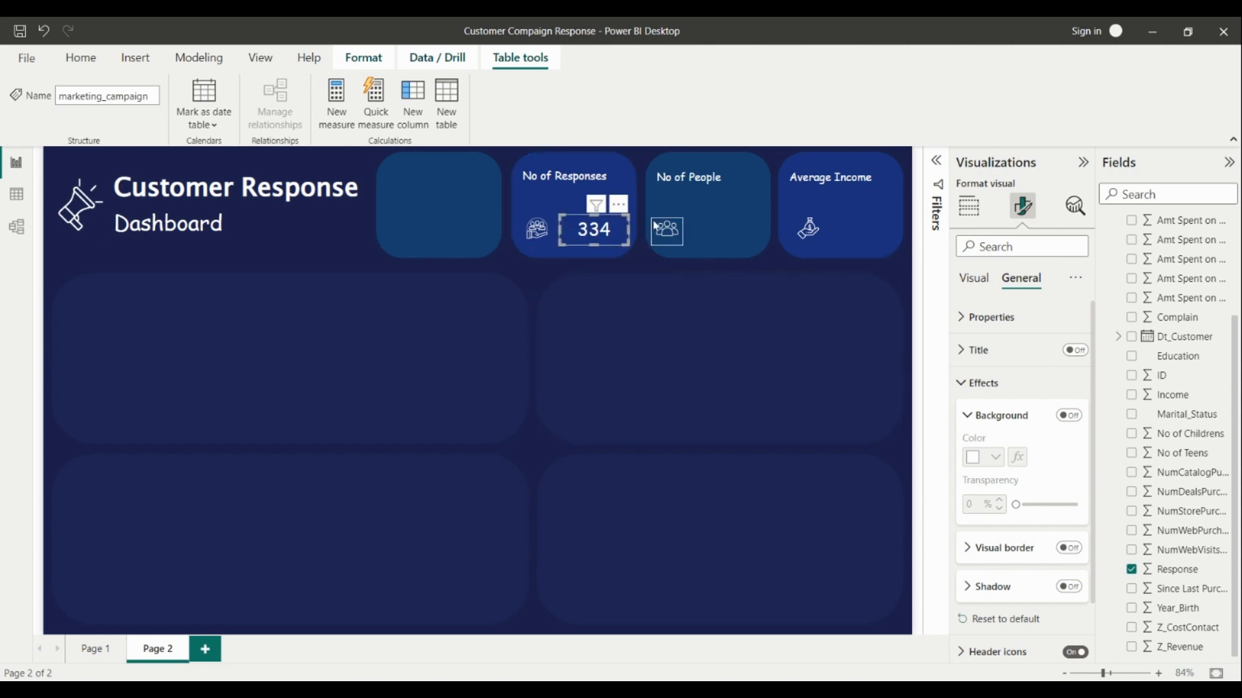
{"action": "left_click", "coordinate": [365, 251]}
Step: Duplicate the Response visual onto the "No of People" card and align it beside the people icon
{"action": "left_click", "coordinate": [600, 236]}
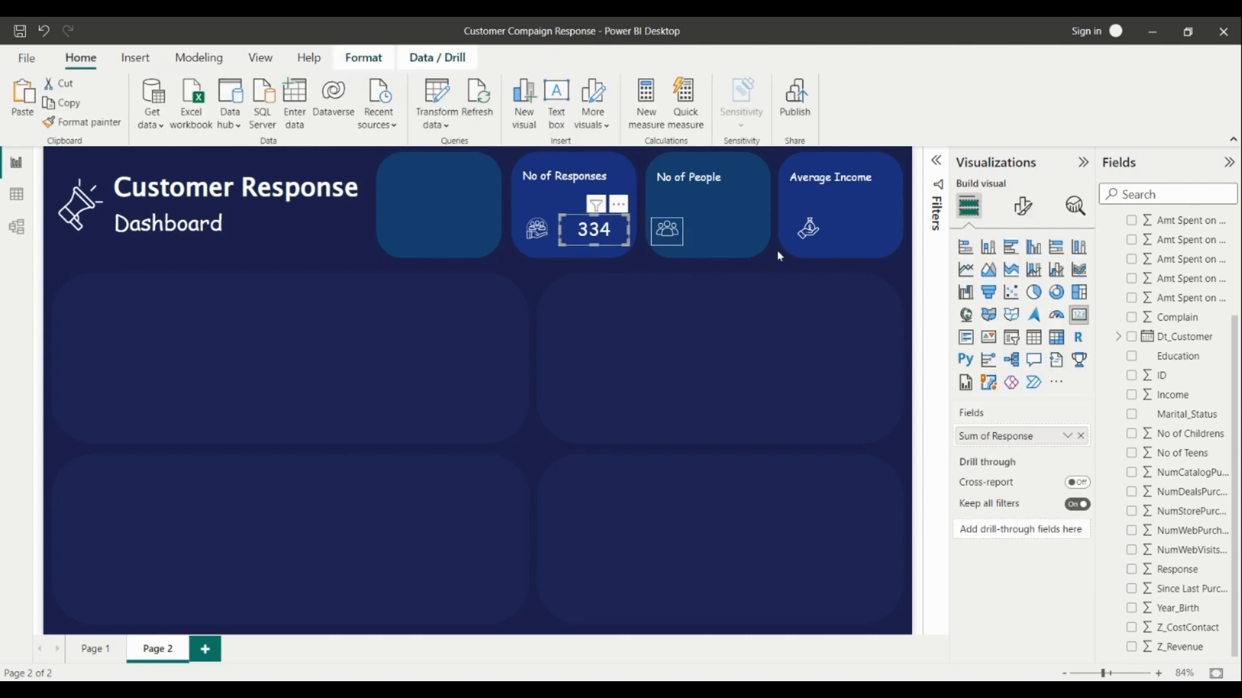
{"action": "left_click_drag", "start_coordinate": [625, 206], "coordinate": [762, 208]}
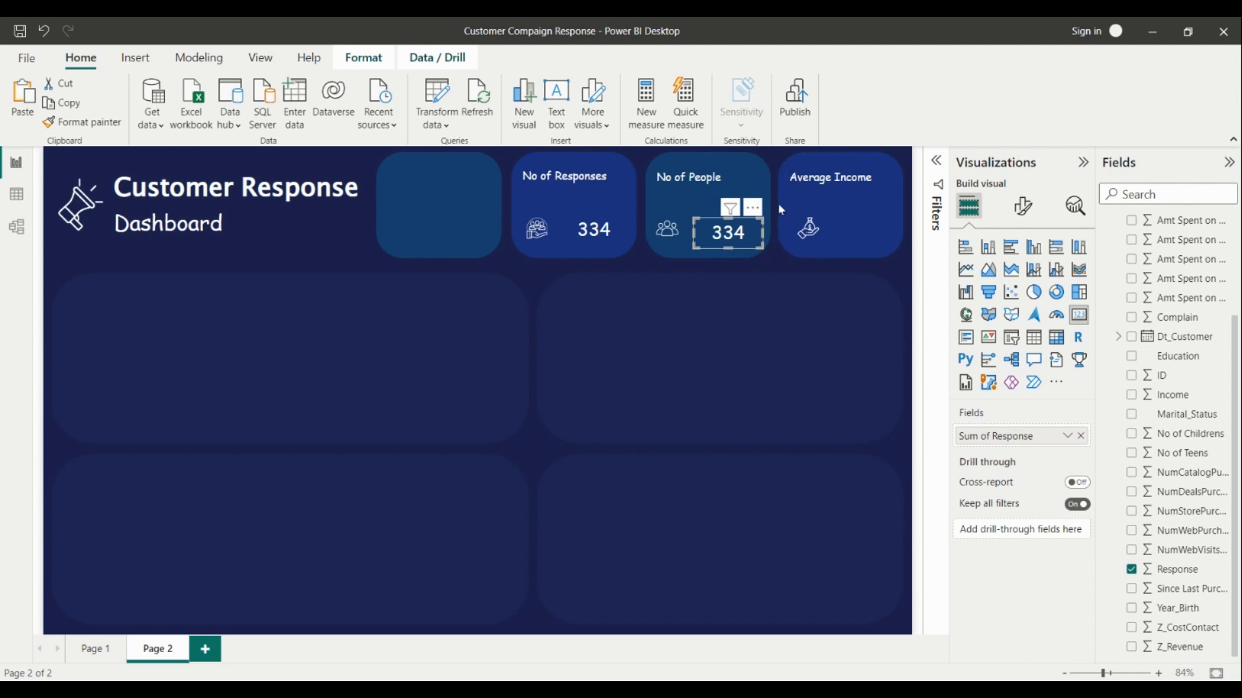
{"action": "left_click_drag", "start_coordinate": [759, 204], "coordinate": [760, 204]}
{"action": "left_click", "coordinate": [775, 262]}
{"action": "left_click", "coordinate": [744, 239]}
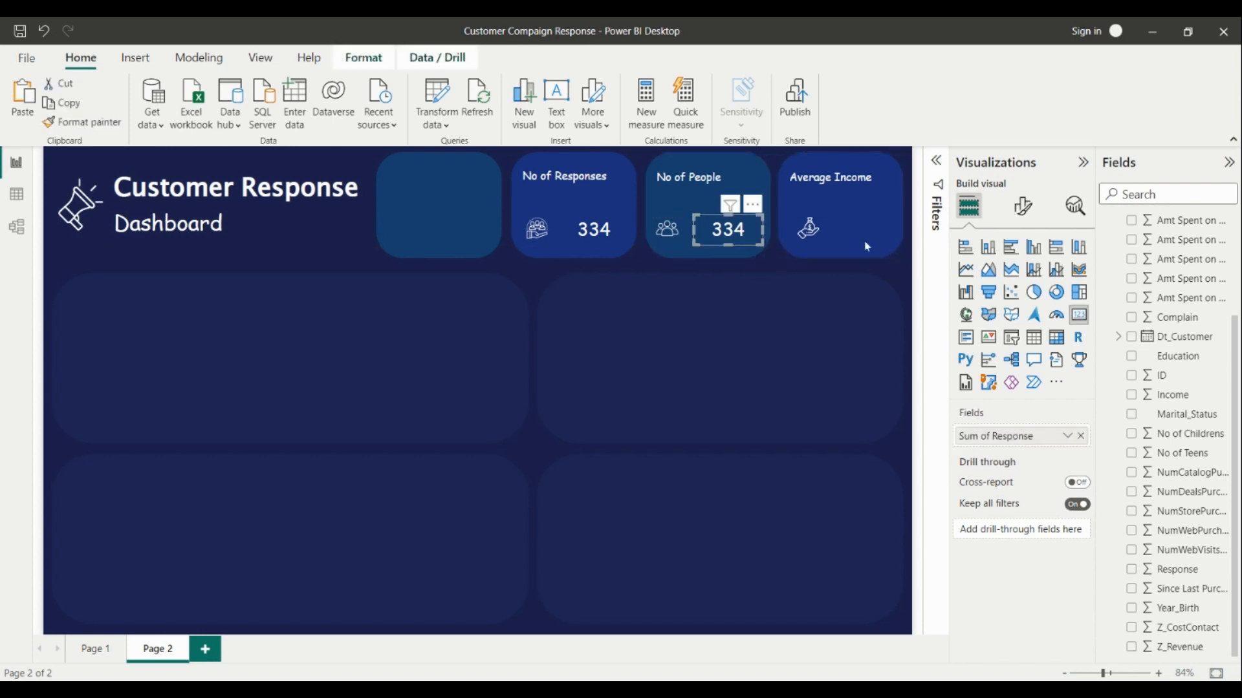
Step: Copy the value visual onto the "Average Income" card and make it show the average of the Income field
{"action": "key", "text": "ctrl+c"}
{"action": "key", "text": "ctrl+v"}
{"action": "left_click_drag", "start_coordinate": [761, 206], "coordinate": [895, 206]}
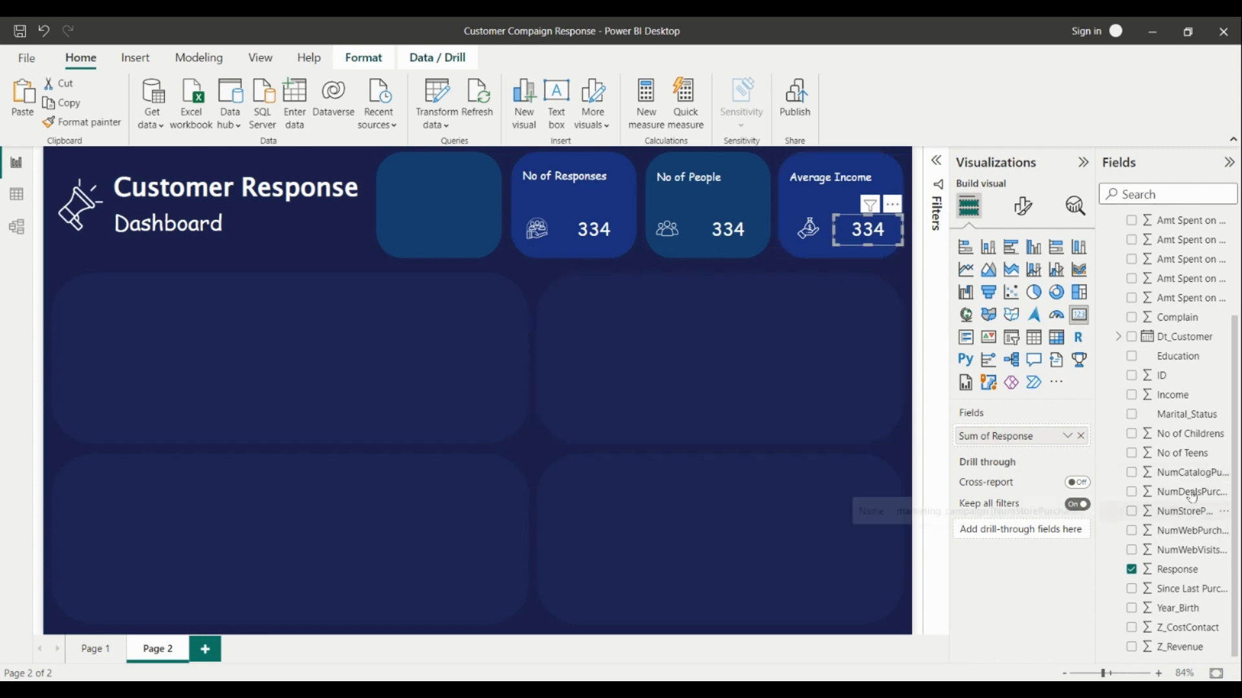
{"action": "left_click_drag", "start_coordinate": [1178, 394], "coordinate": [1035, 437]}
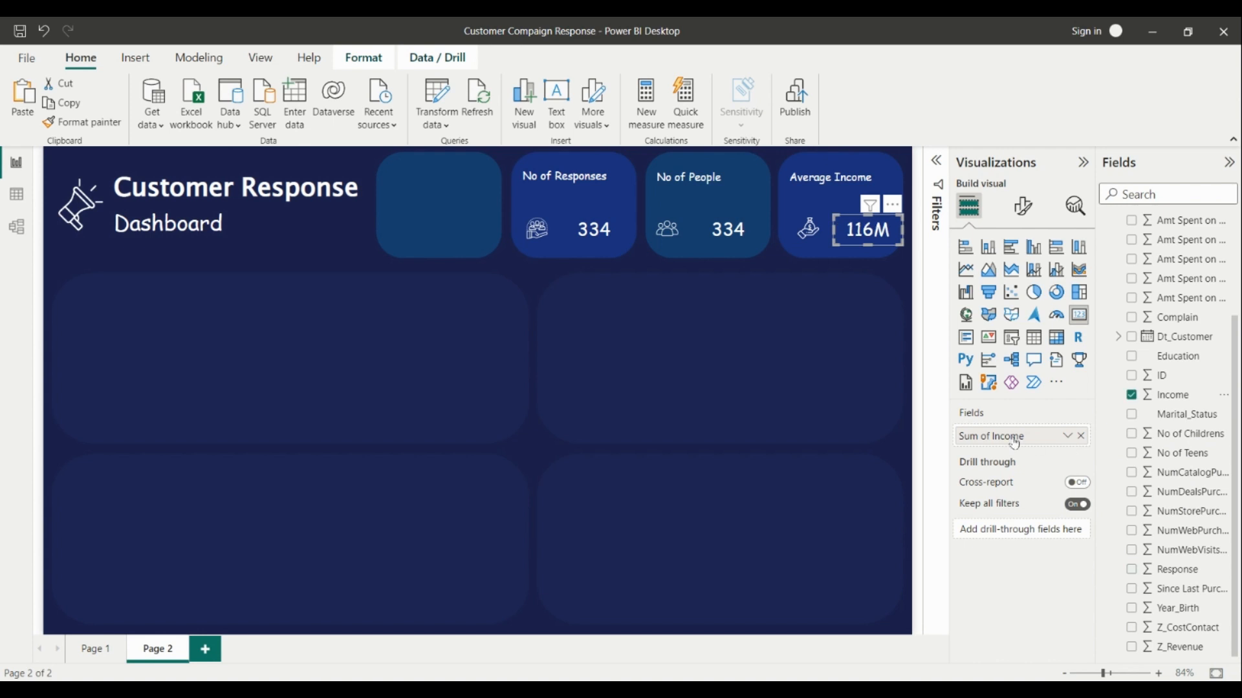
{"action": "left_click", "coordinate": [1069, 436]}
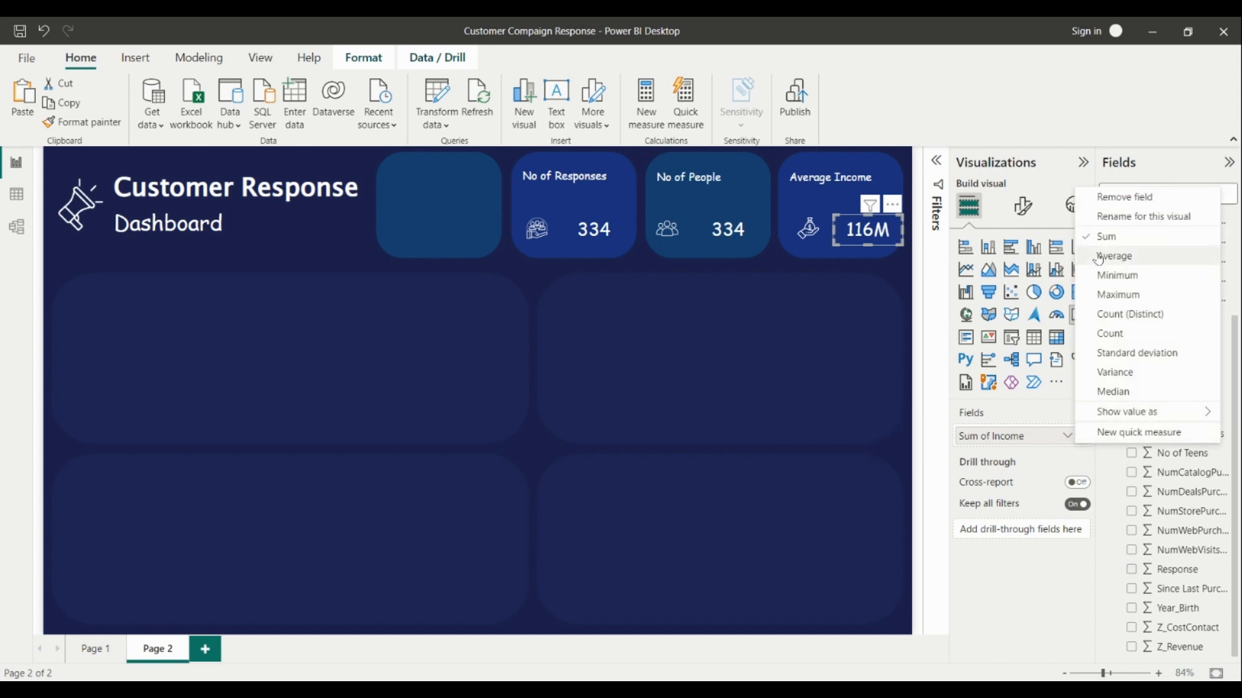
{"action": "left_click", "coordinate": [1098, 258]}
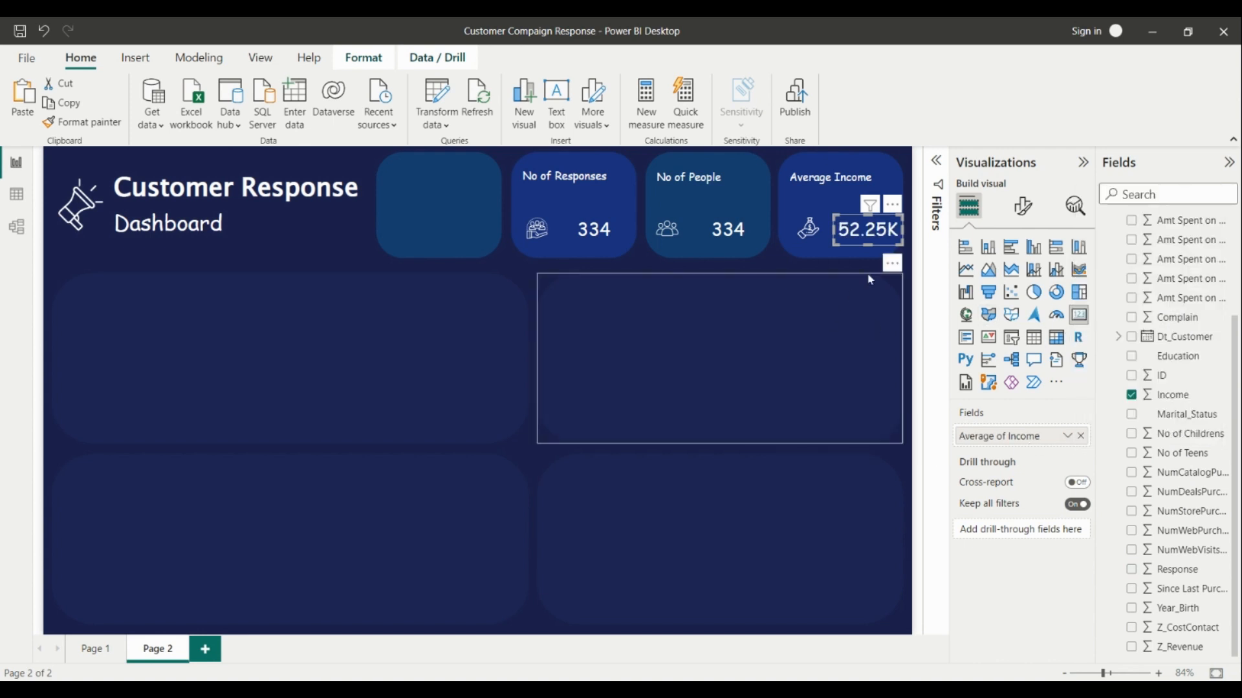
Step: Nudge the average income value and its money icon slightly left within their card
{"action": "left_click", "coordinate": [910, 246]}
{"action": "left_click", "coordinate": [887, 234]}
{"action": "key", "text": "Left"}
{"action": "key", "text": "Left"}
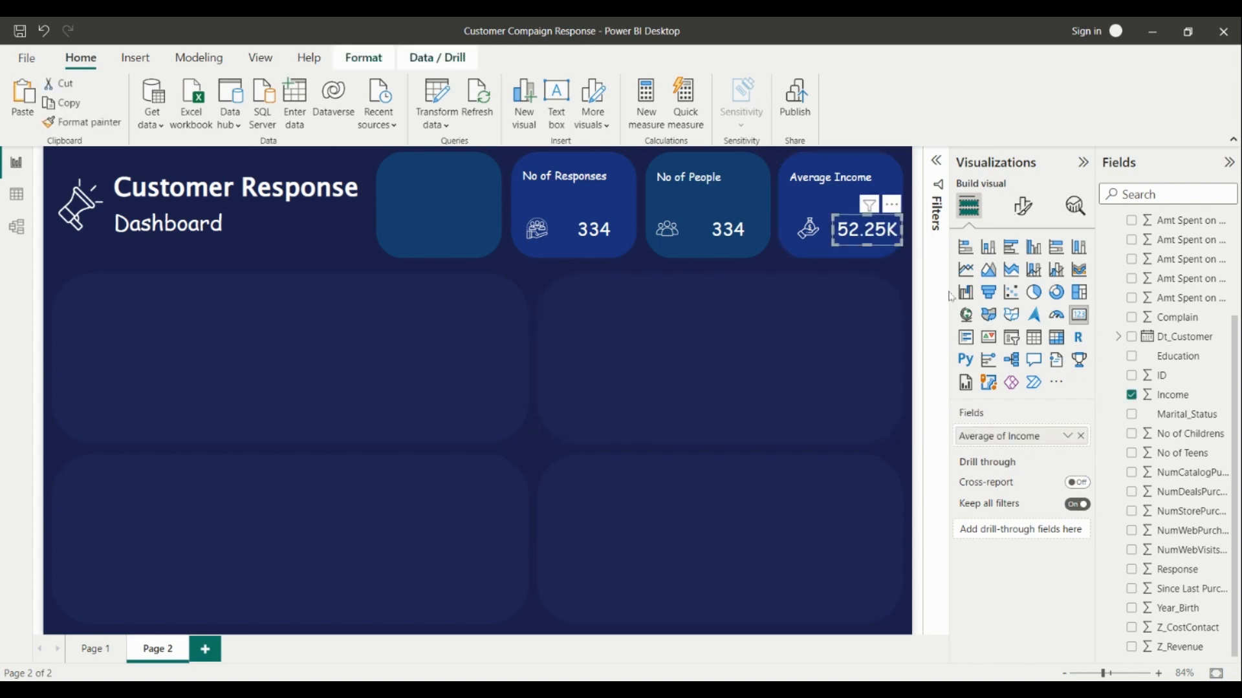
{"action": "left_click", "coordinate": [806, 228]}
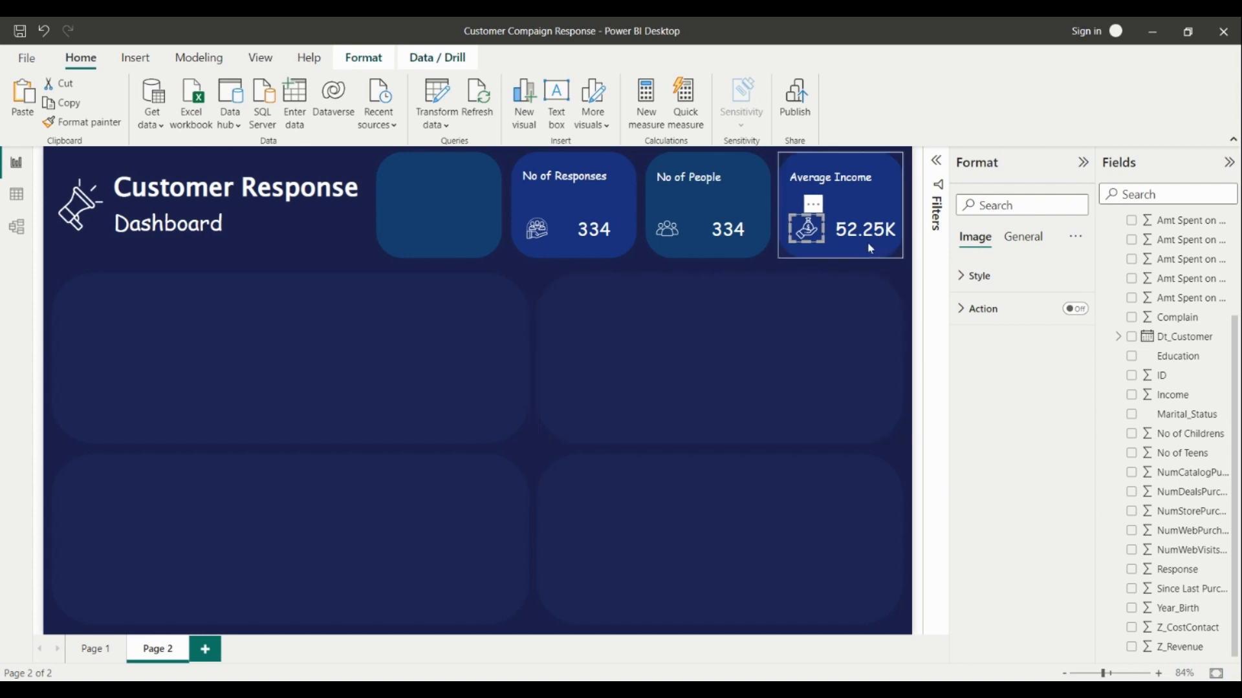
{"action": "left_click", "coordinate": [867, 240]}
{"action": "left_click", "coordinate": [879, 267]}
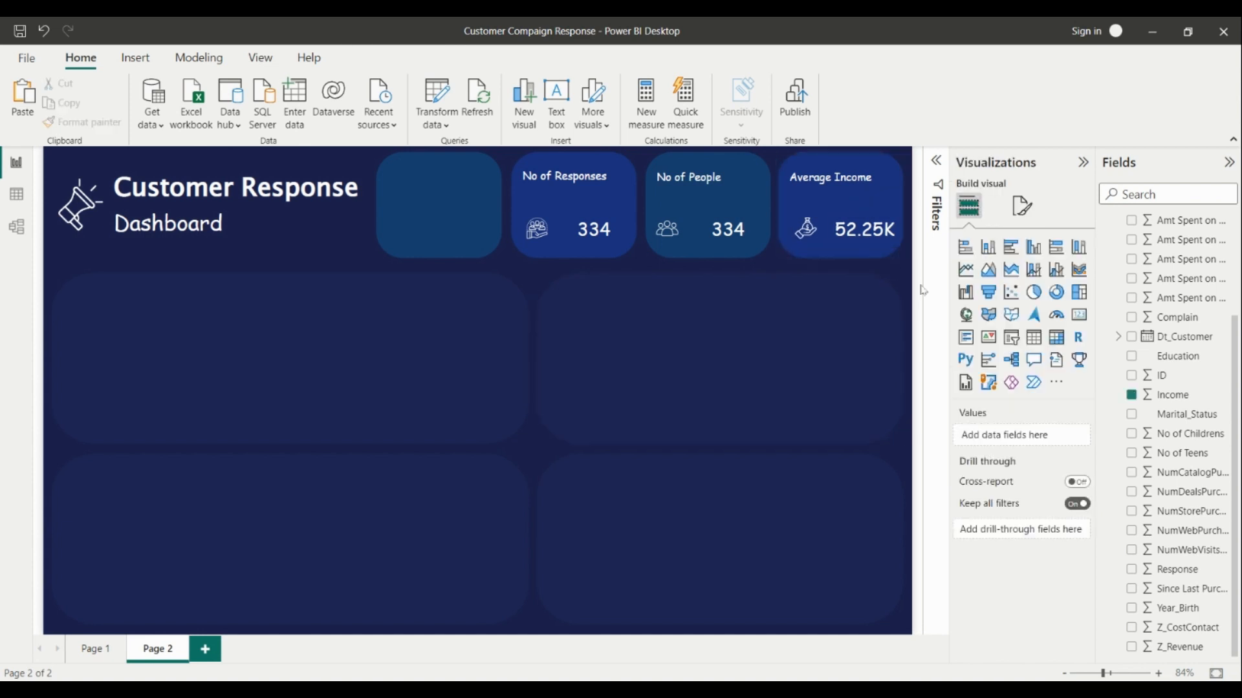
Step: Replace the field of the "No of People" value visual with the count of ID
{"action": "left_click", "coordinate": [727, 238]}
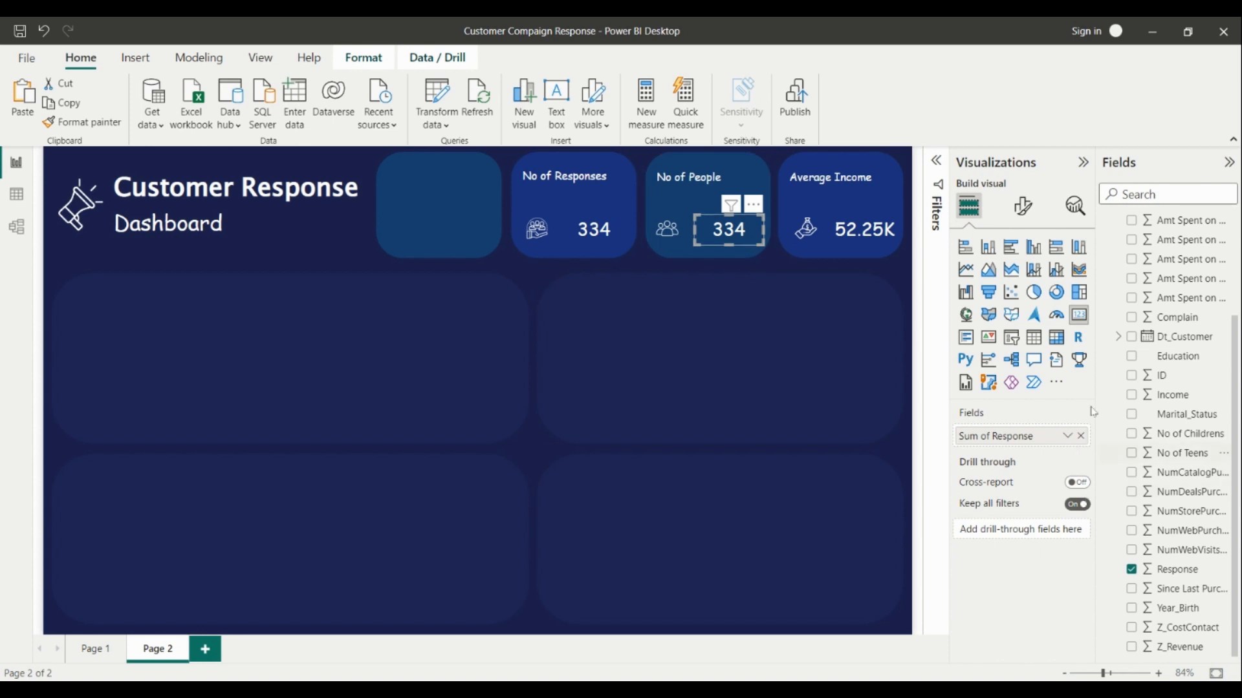
{"action": "left_click_drag", "start_coordinate": [1171, 384], "coordinate": [1032, 440]}
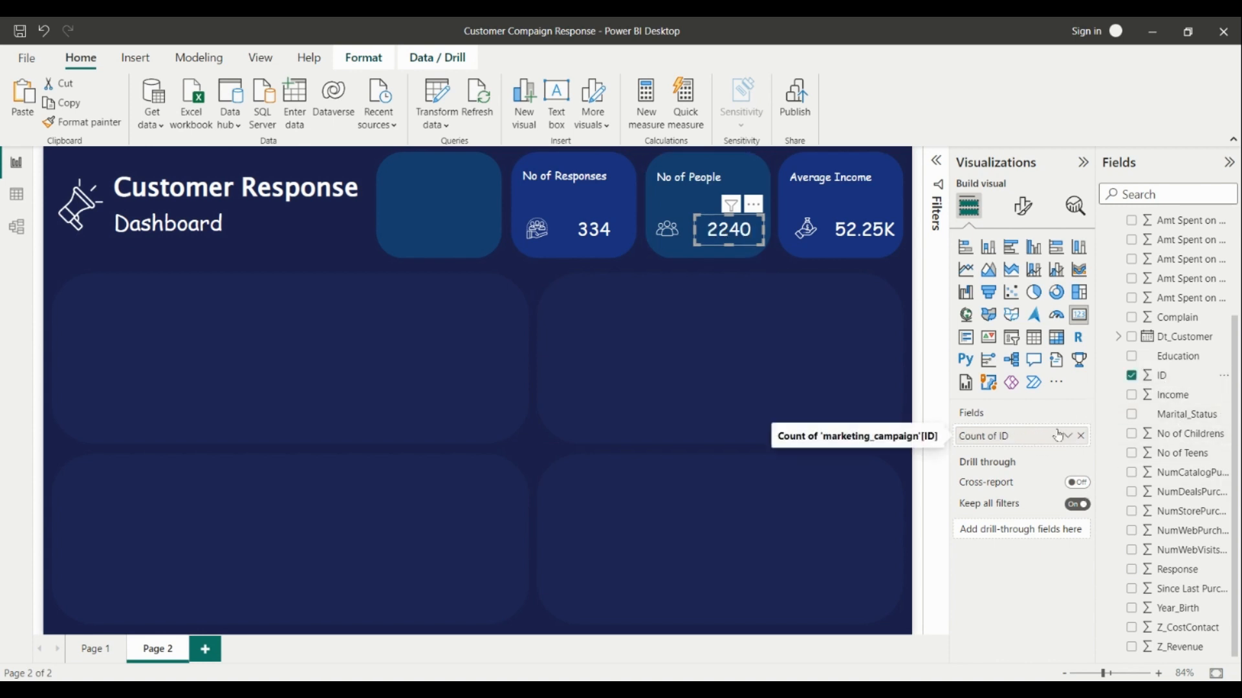
Step: Nudge the people icon slightly right within the "No of People" card
{"action": "left_click", "coordinate": [413, 291]}
{"action": "left_click", "coordinate": [711, 323]}
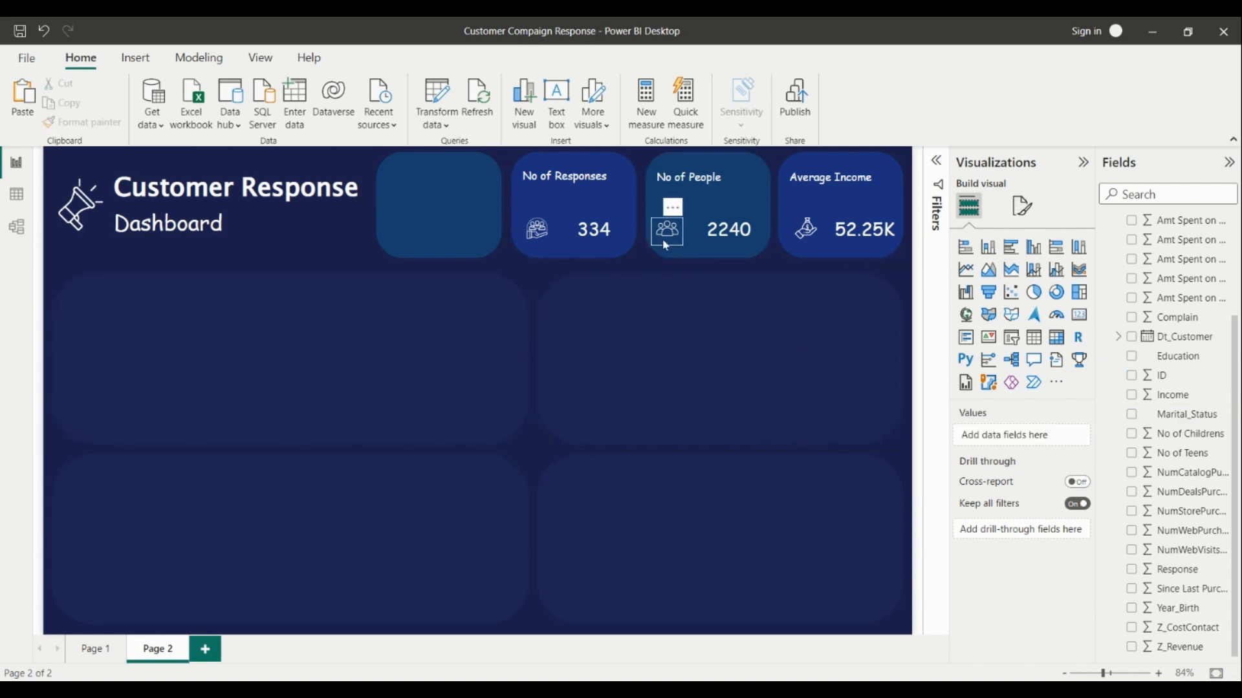
{"action": "left_click", "coordinate": [760, 322]}
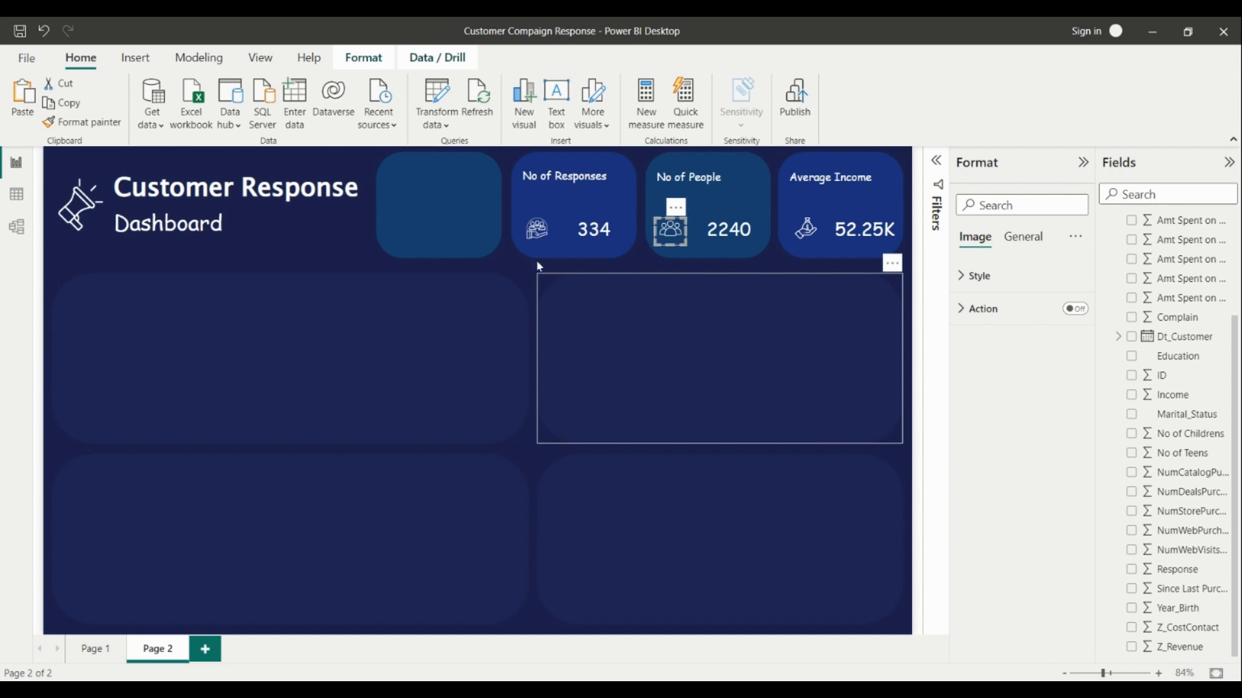
{"action": "left_click", "coordinate": [518, 240]}
{"action": "left_click", "coordinate": [523, 236]}
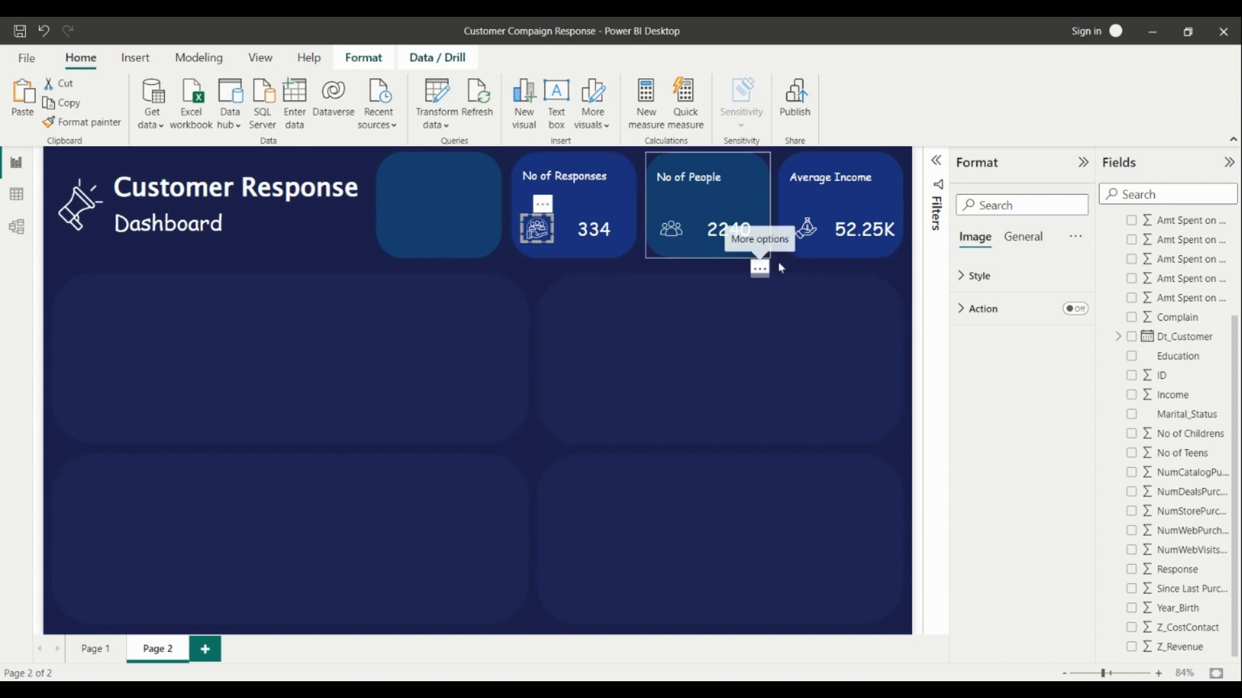
{"action": "left_click", "coordinate": [781, 267]}
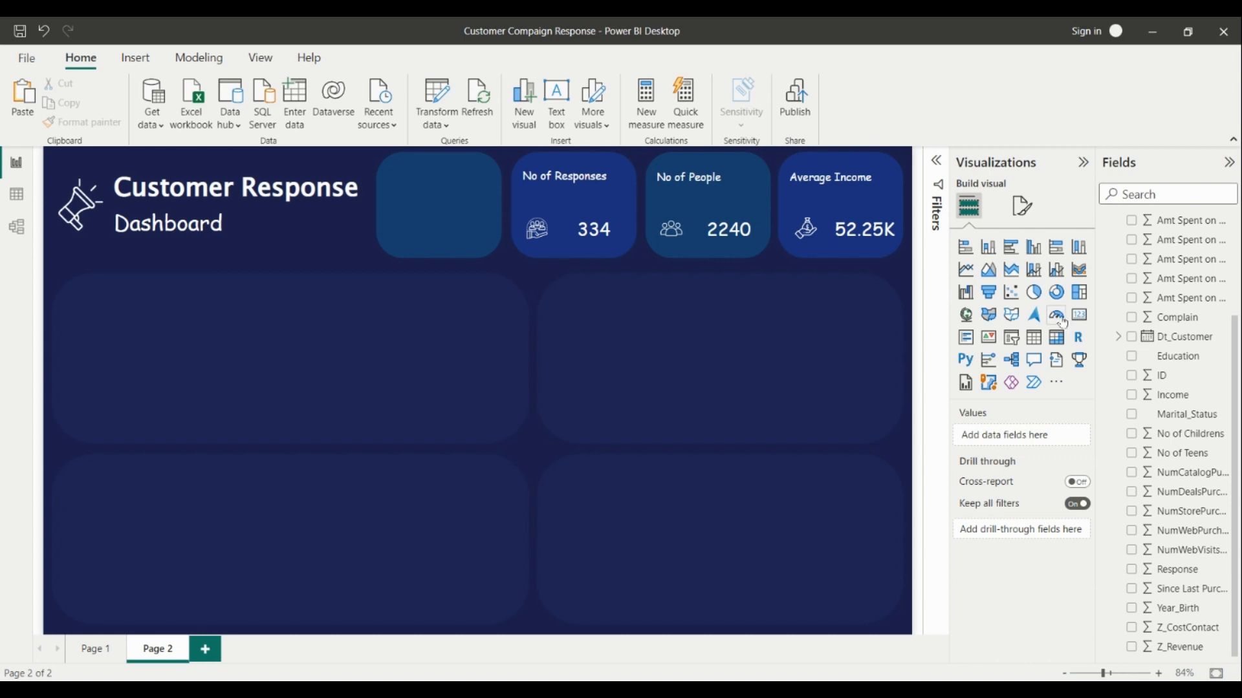
Step: Insert a slicer for Year_Birth, shrink it and fit it into the upper part of the empty card
{"action": "left_click_drag", "start_coordinate": [437, 316], "coordinate": [210, 316]}
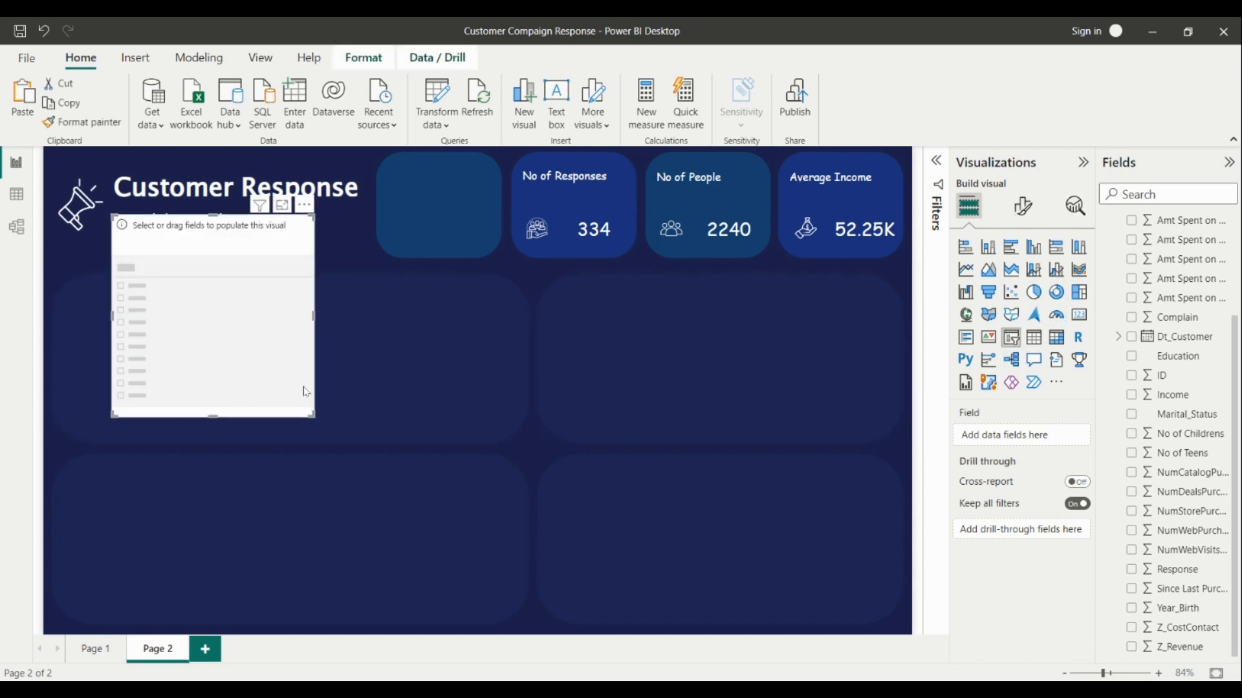
{"action": "left_click_drag", "start_coordinate": [311, 415], "coordinate": [203, 252]}
{"action": "left_click_drag", "start_coordinate": [201, 208], "coordinate": [480, 153]}
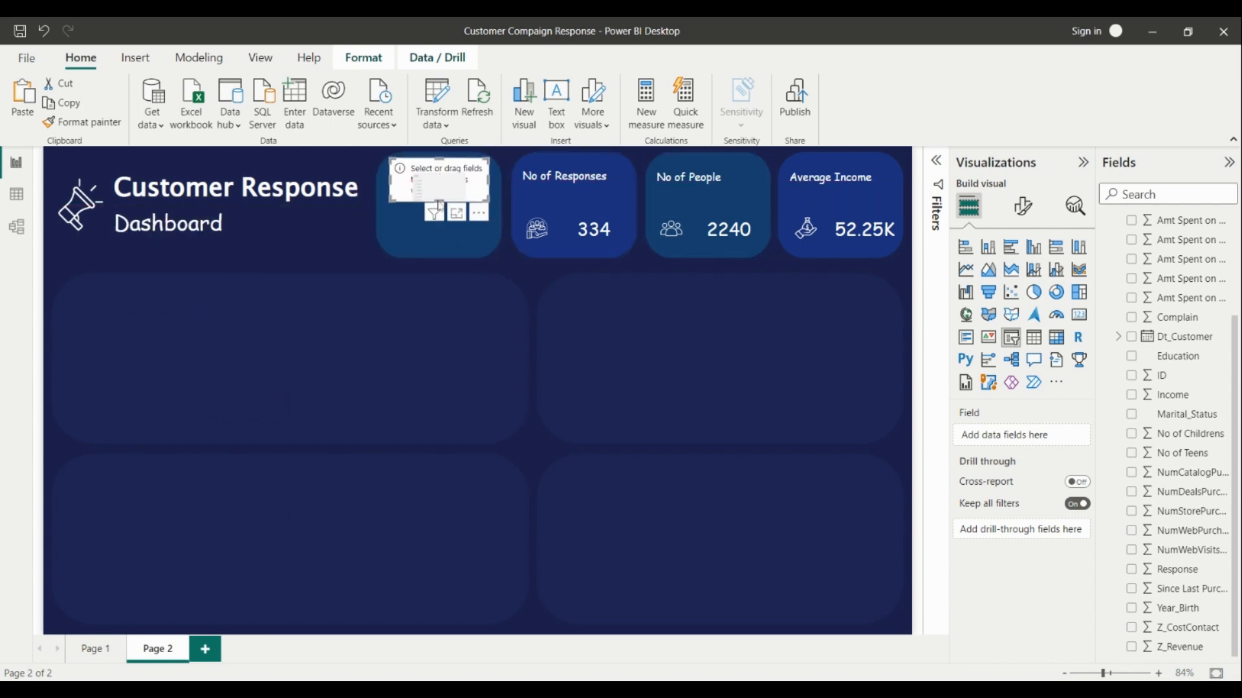
{"action": "left_click_drag", "start_coordinate": [440, 196], "coordinate": [444, 194]}
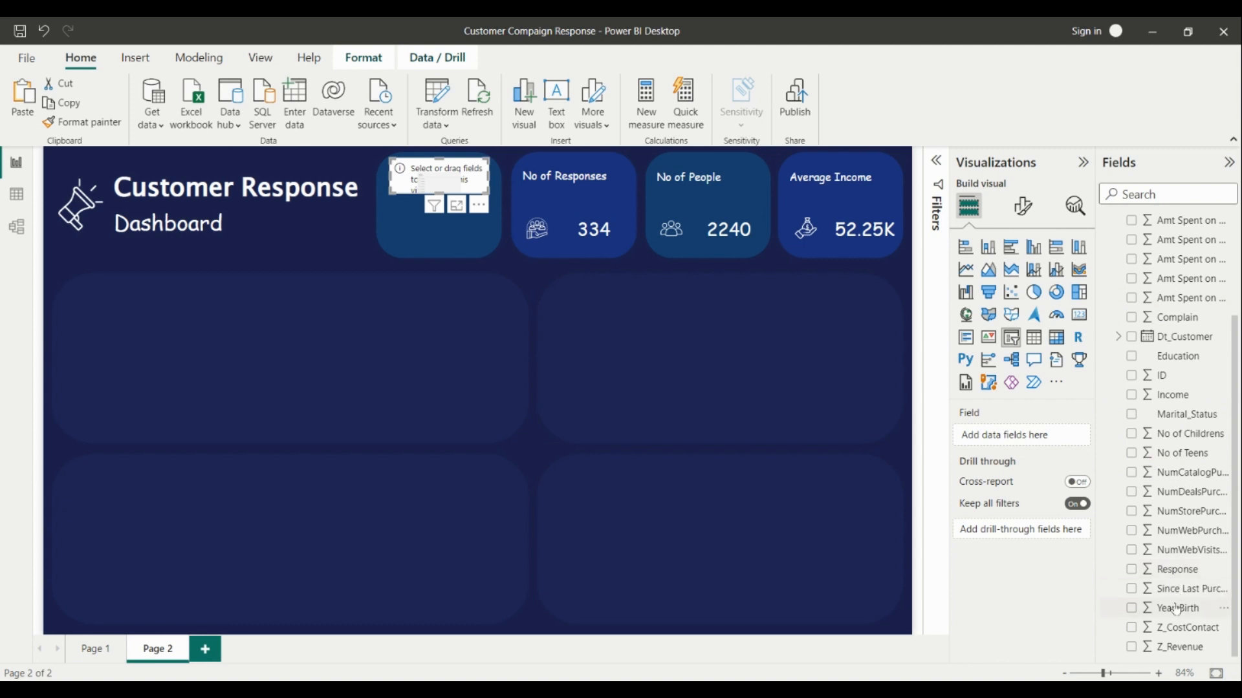
{"action": "left_click_drag", "start_coordinate": [1176, 610], "coordinate": [1050, 436]}
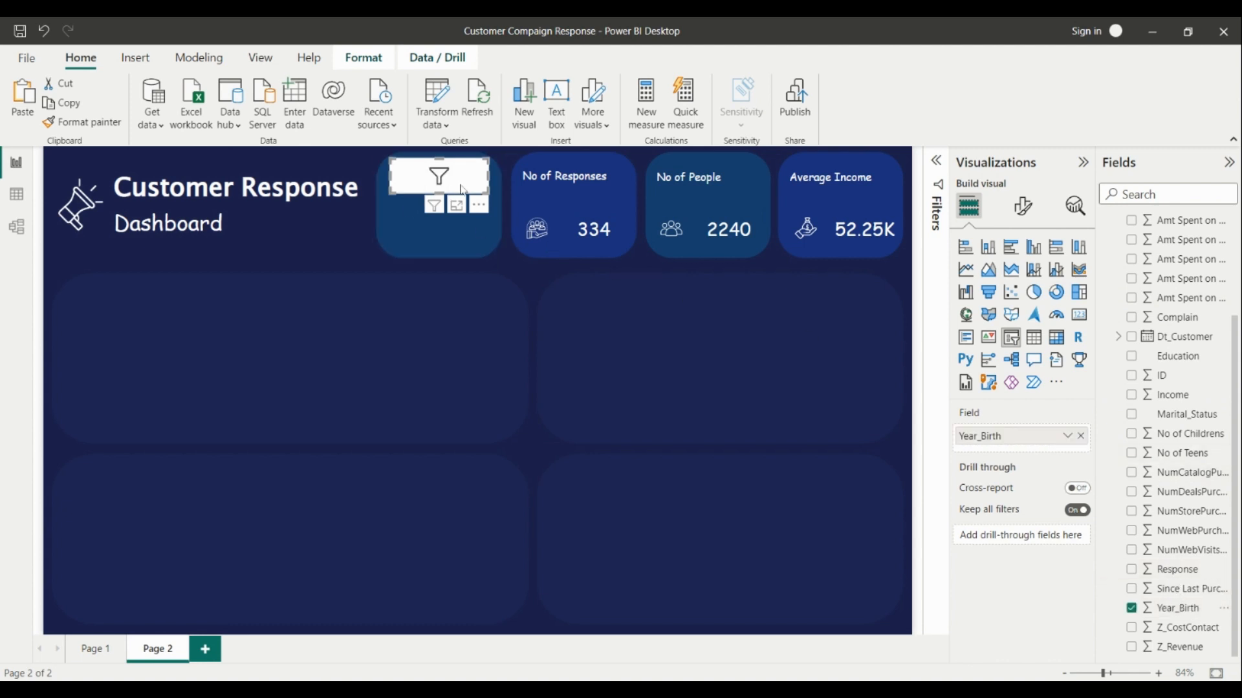
Step: Set the Year_Birth slicer's style to Dropdown
{"action": "left_click", "coordinate": [1022, 206]}
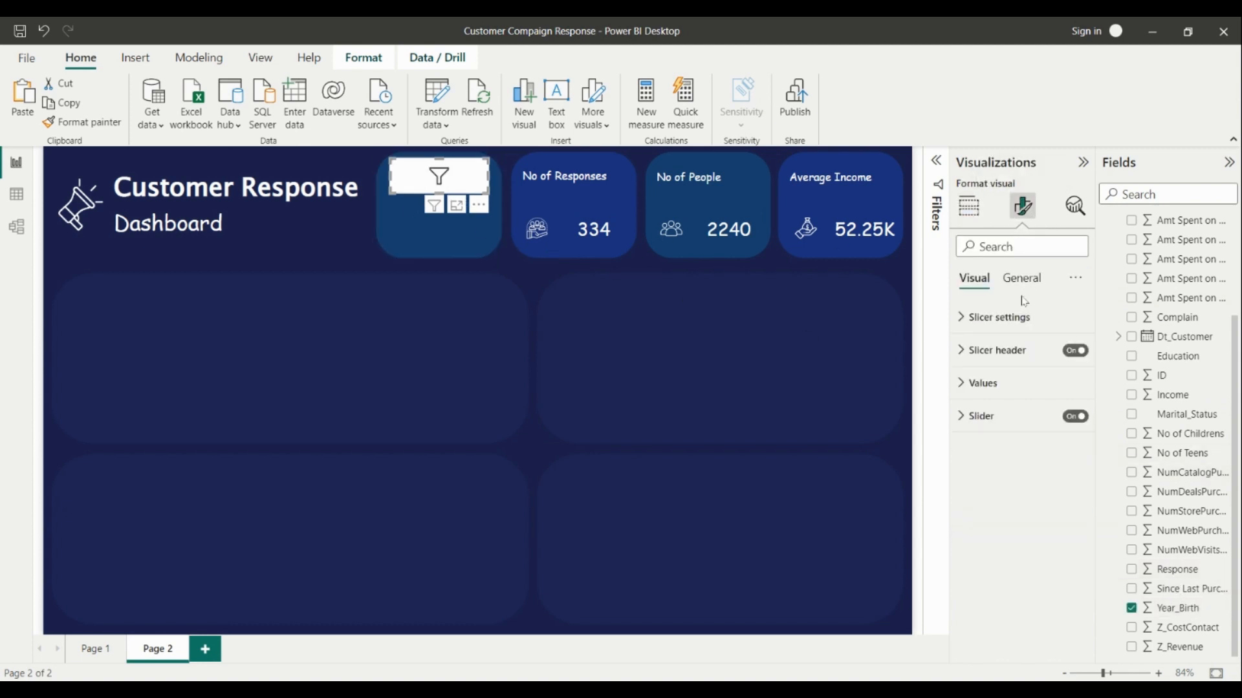
{"action": "left_click", "coordinate": [999, 318]}
{"action": "left_click", "coordinate": [1022, 391]}
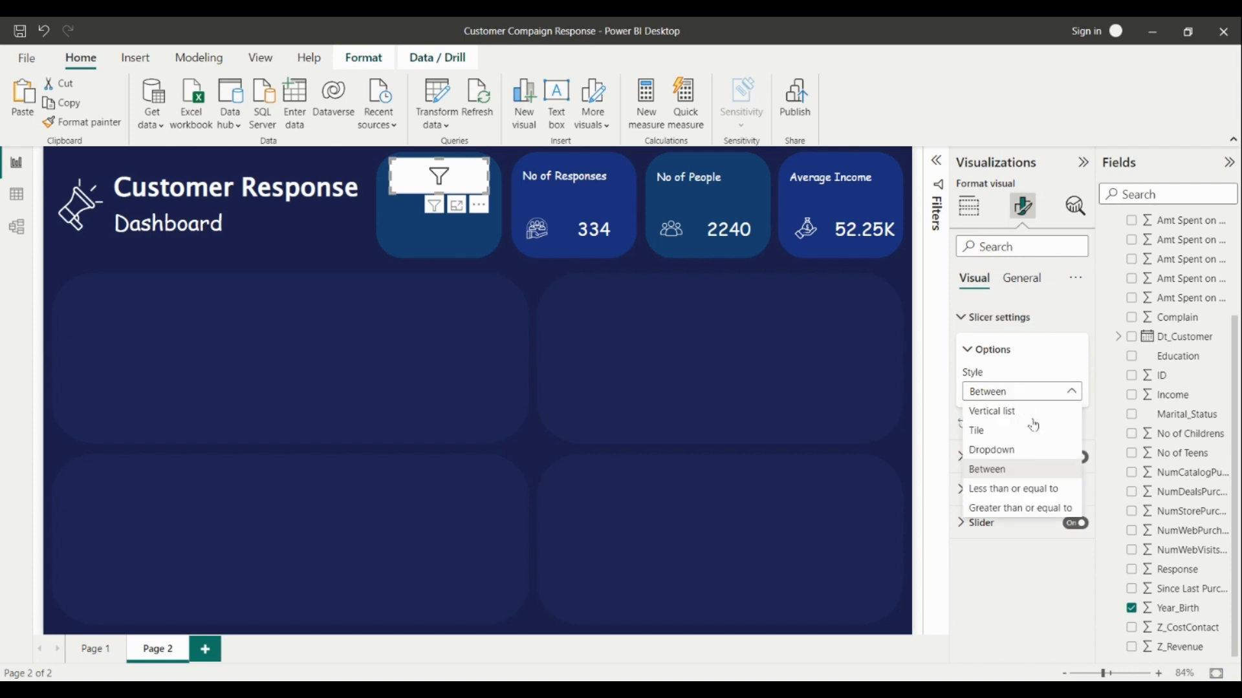
{"action": "left_click", "coordinate": [1005, 452]}
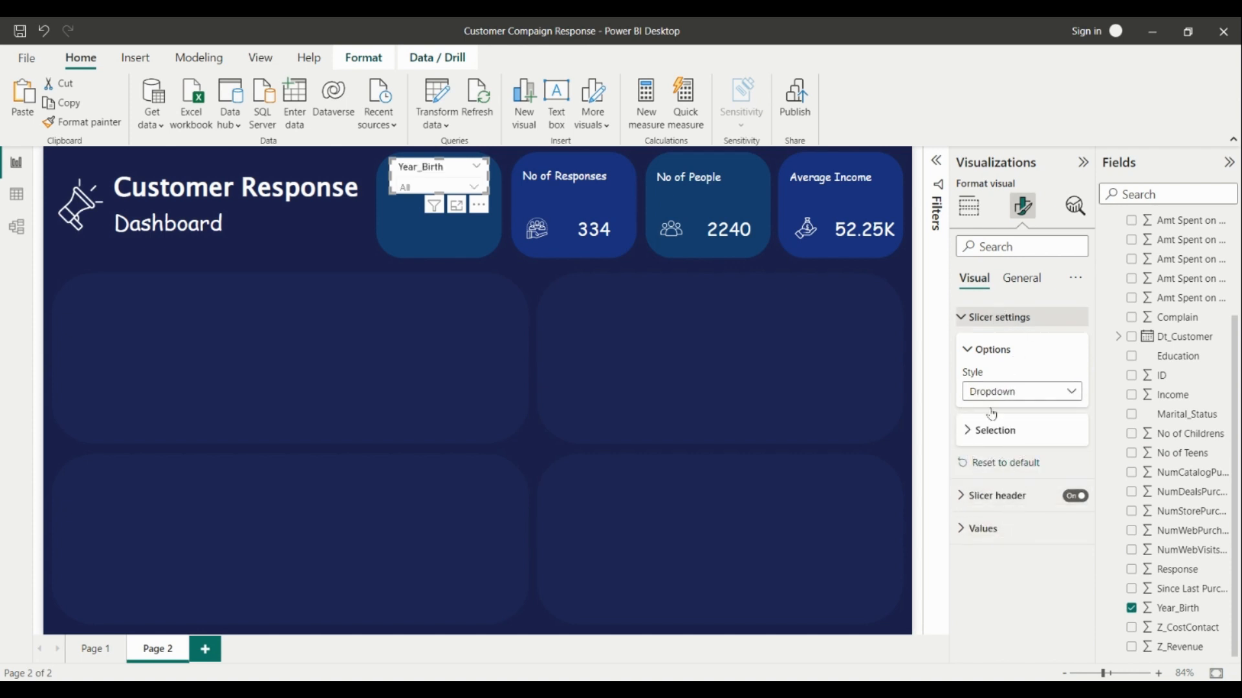
Step: Format the slicer's values in white Comic Sans MS at size 10
{"action": "left_click", "coordinate": [983, 528]}
{"action": "scroll", "coordinate": [1073, 453], "scroll_direction": "down", "scroll_amount": 3}
{"action": "left_click", "coordinate": [1076, 435]}
{"action": "left_click", "coordinate": [1076, 435]}
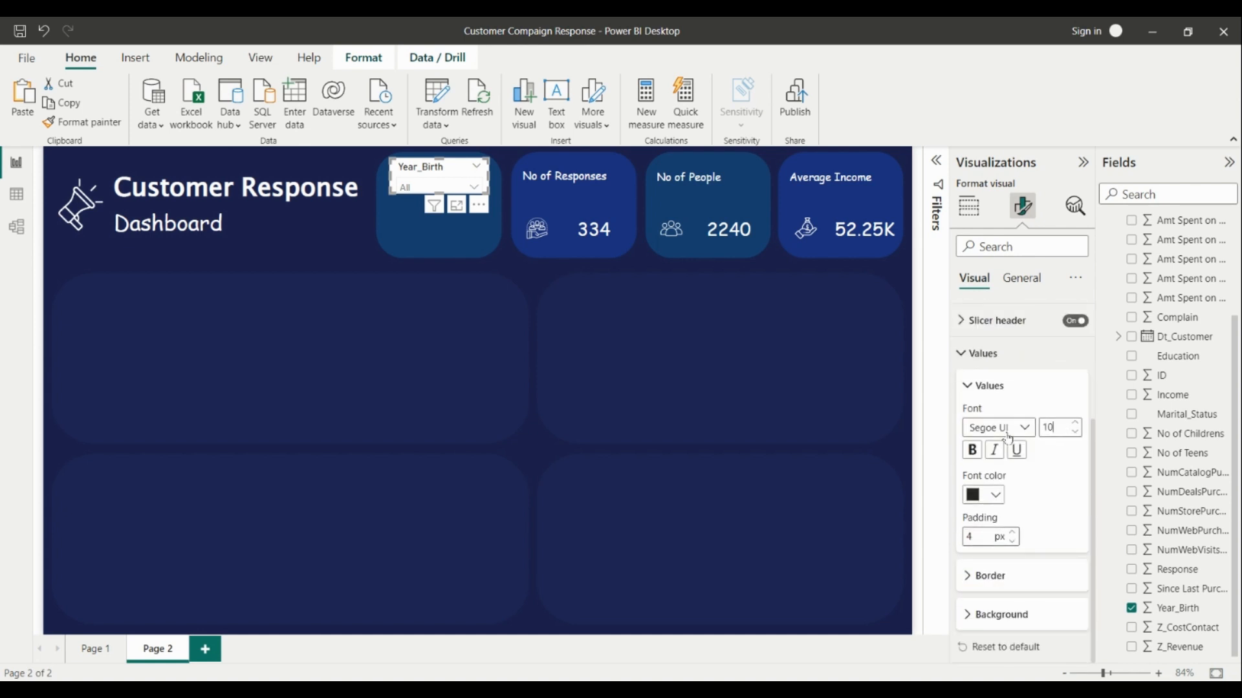
{"action": "left_click", "coordinate": [1017, 437]}
{"action": "scroll", "coordinate": [1031, 343], "scroll_direction": "up", "scroll_amount": 3}
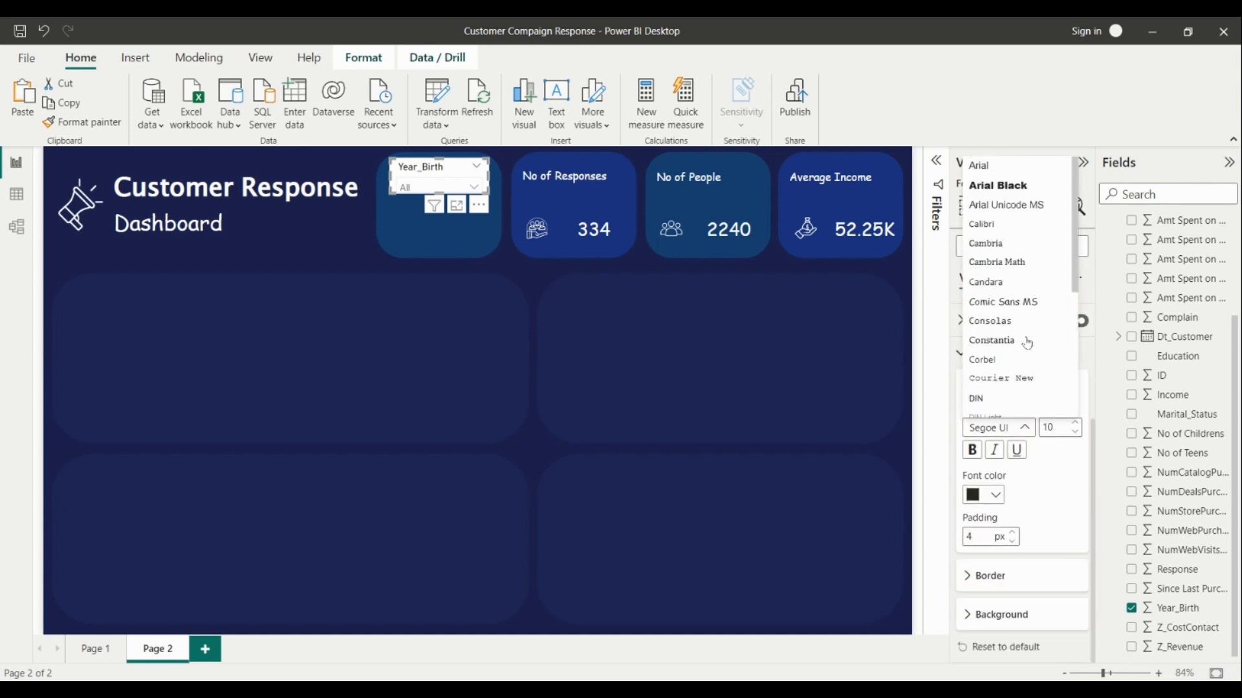
{"action": "left_click", "coordinate": [1028, 302]}
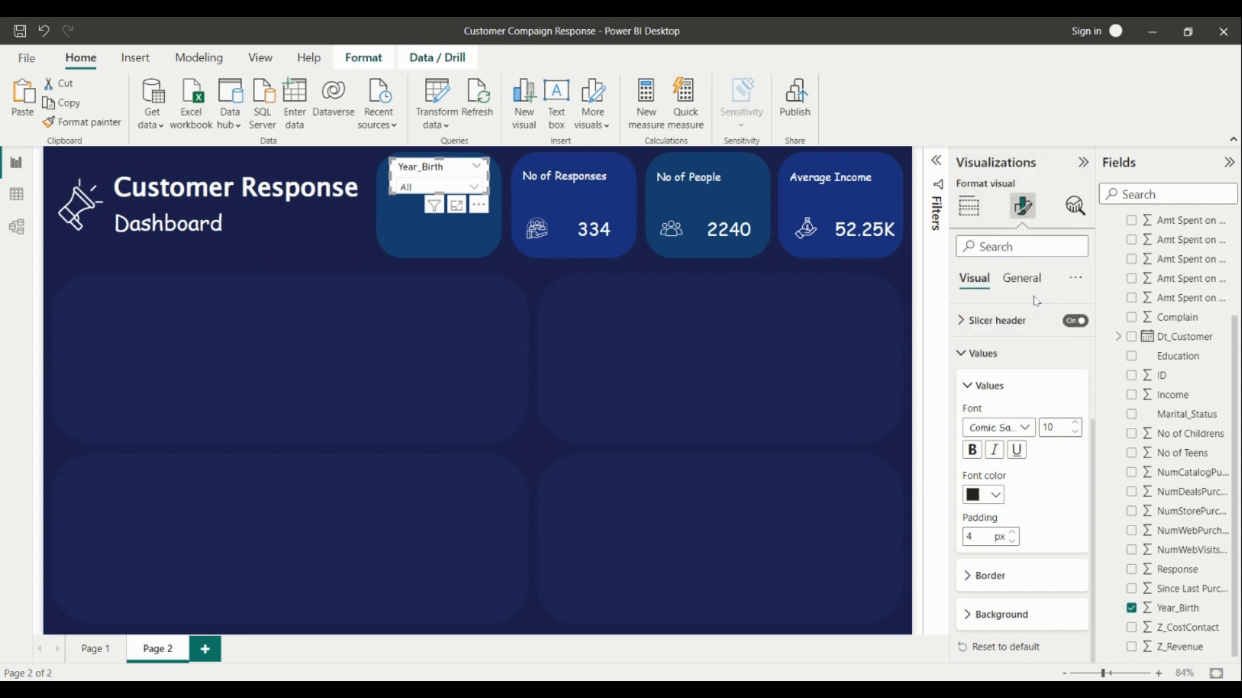
{"action": "left_click", "coordinate": [996, 495]}
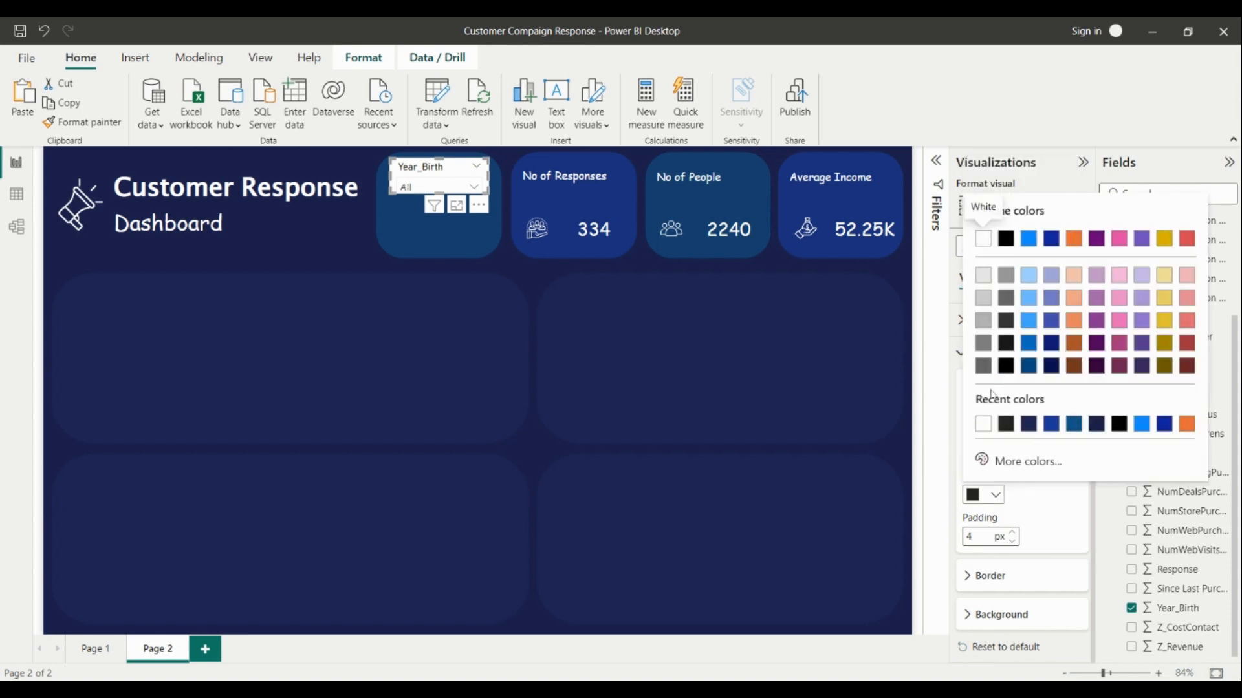
{"action": "left_click", "coordinate": [992, 429]}
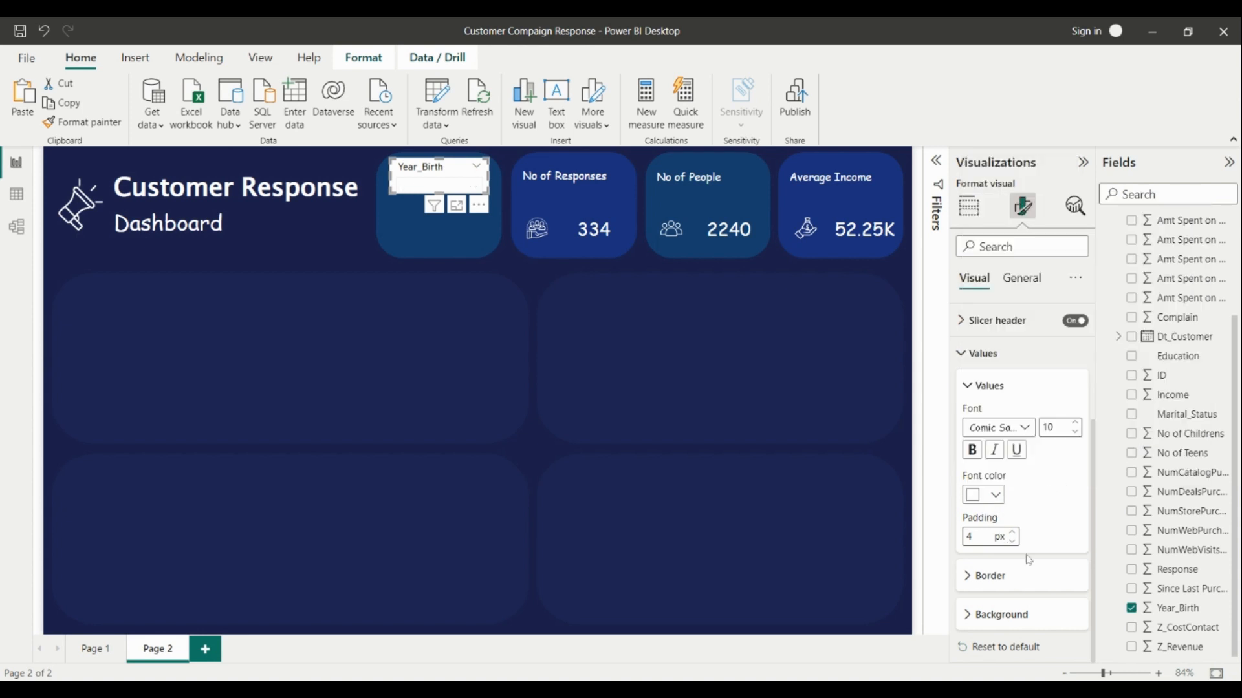
Step: Set the background color of the slicer's values to the recent royal blue that matches the "No of Responses" card
{"action": "left_click", "coordinate": [1004, 616]}
{"action": "left_click", "coordinate": [996, 615]}
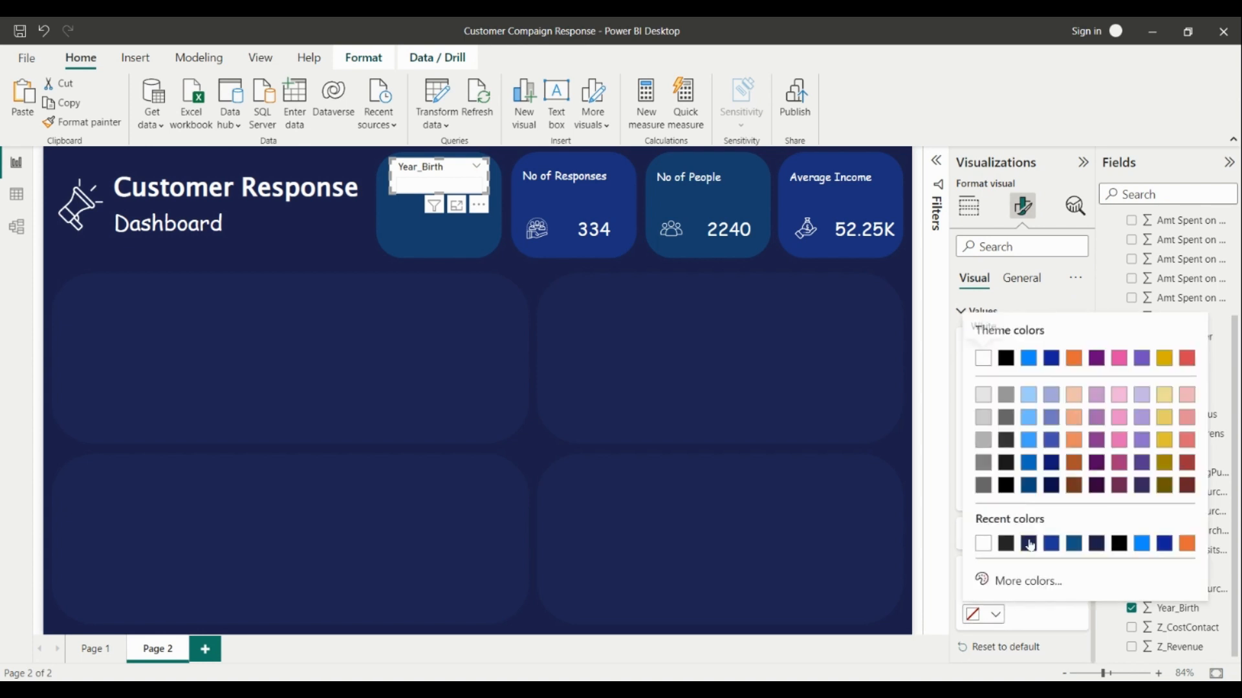
{"action": "left_click", "coordinate": [1073, 544]}
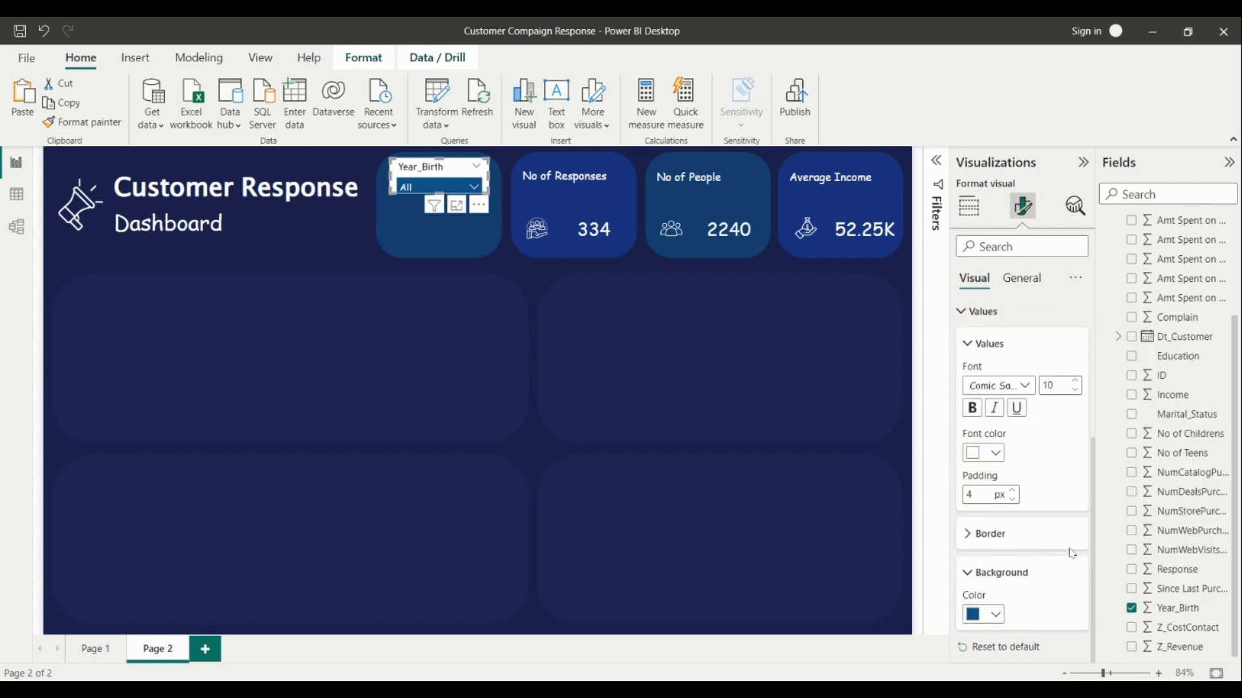
{"action": "left_click", "coordinate": [994, 612]}
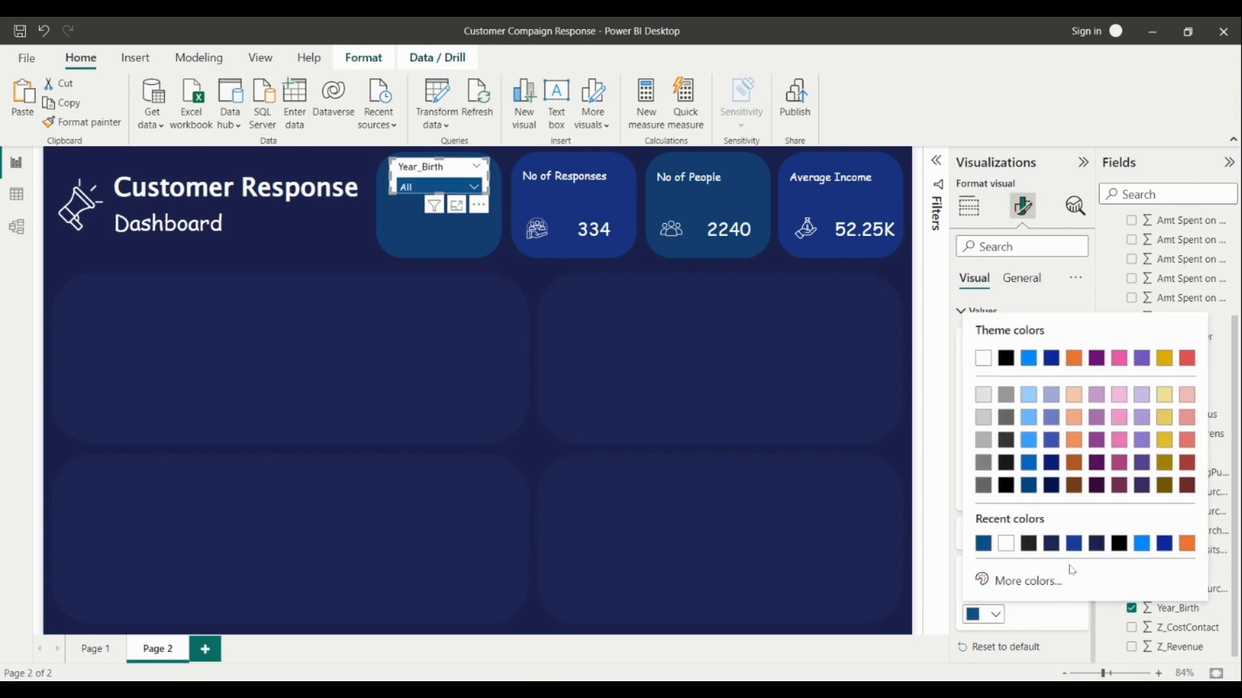
{"action": "left_click", "coordinate": [1096, 543]}
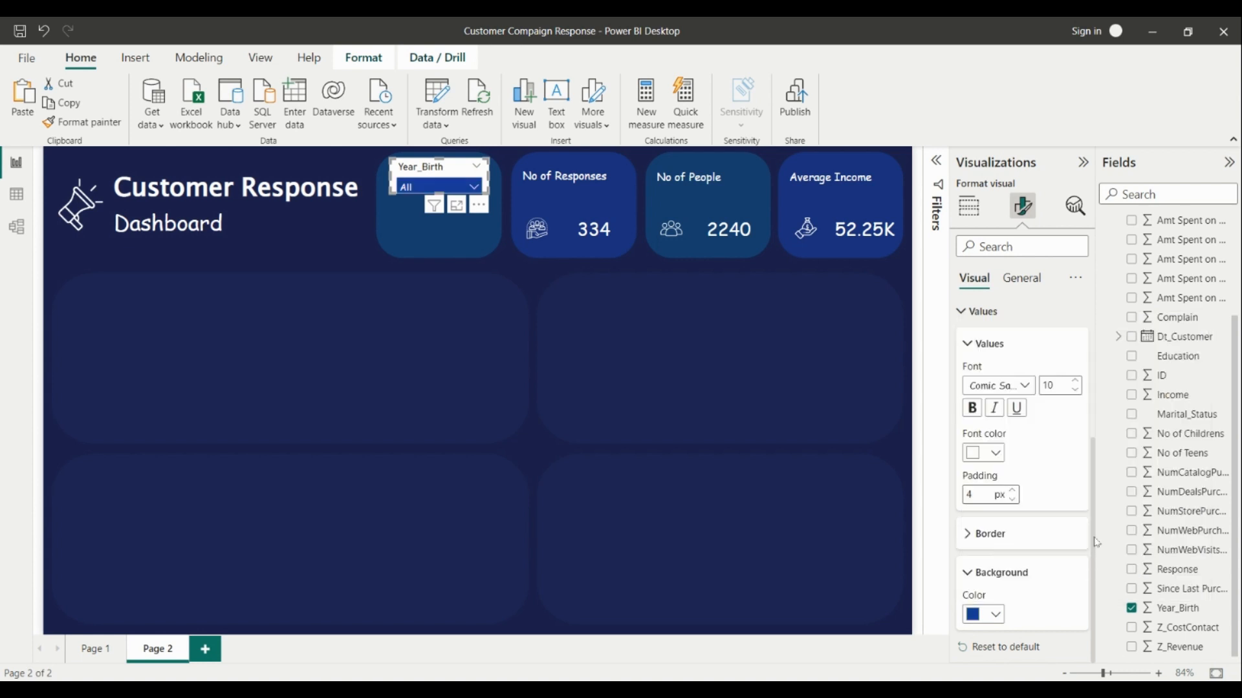
Step: Turn off the overall background of the Year_Birth slicer
{"action": "left_click", "coordinate": [1022, 280]}
{"action": "left_click", "coordinate": [997, 388]}
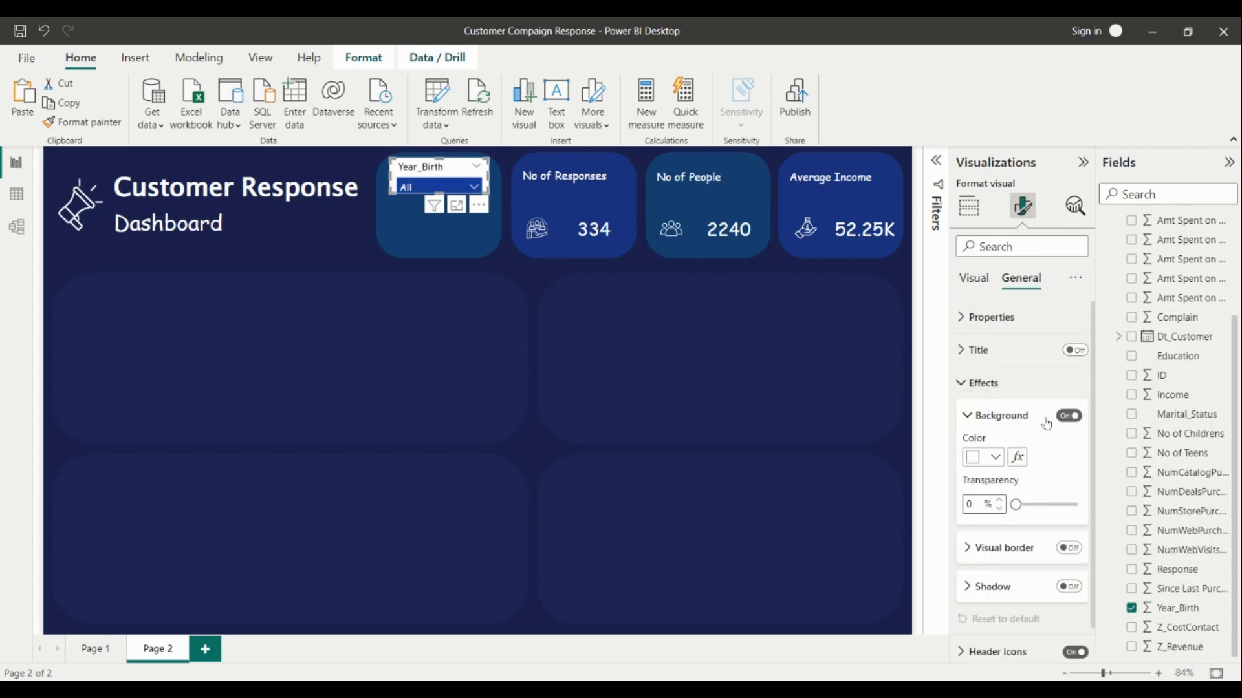
{"action": "left_click", "coordinate": [1068, 415]}
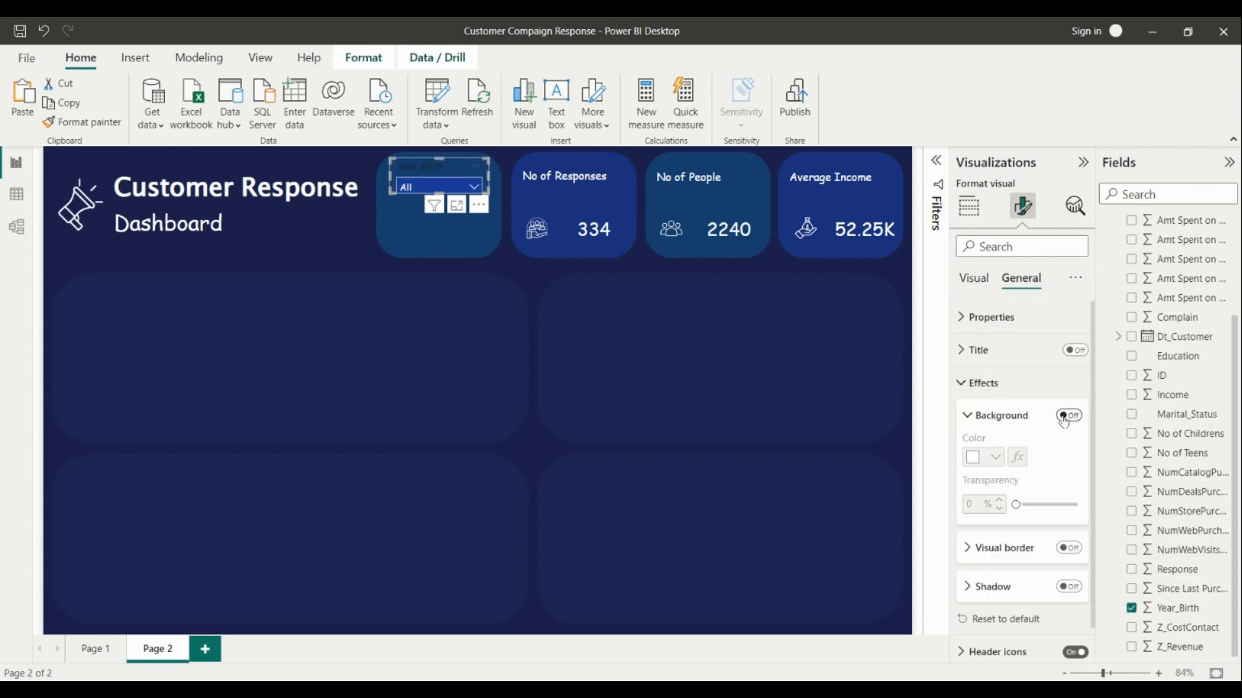
Step: Format the slicer header text in white Comic Sans MS at size 10
{"action": "left_click", "coordinate": [968, 283]}
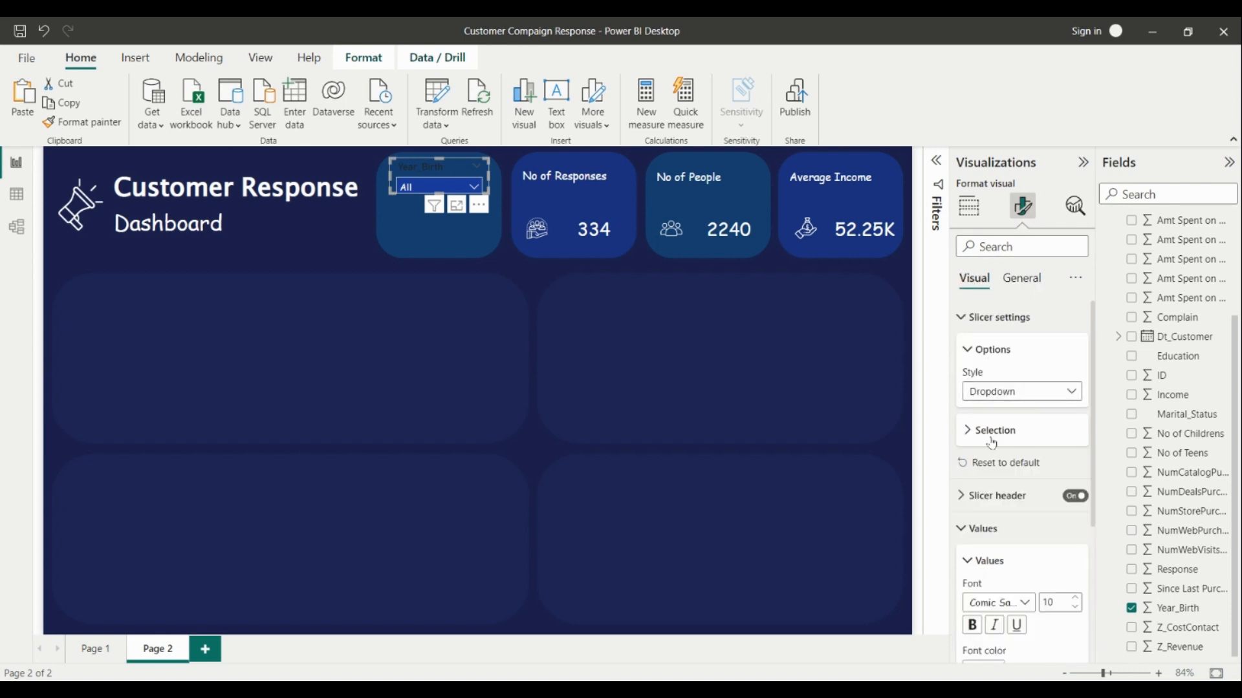
{"action": "left_click", "coordinate": [970, 318]}
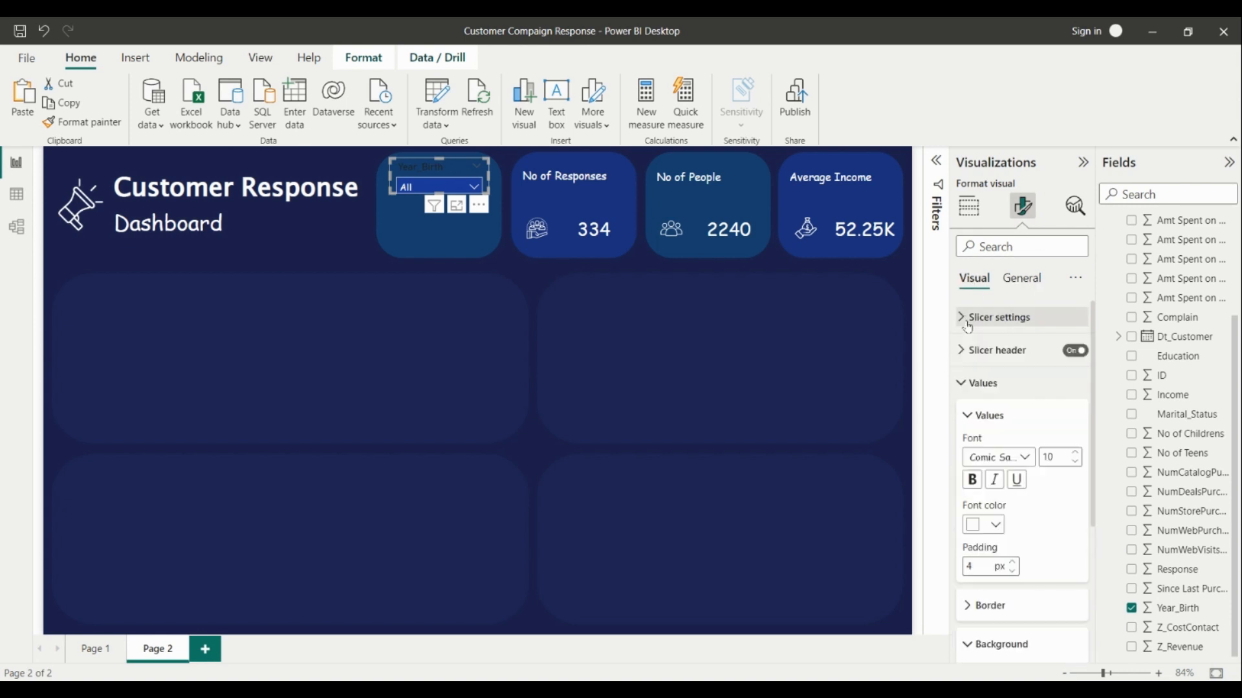
{"action": "left_click", "coordinate": [986, 352]}
{"action": "left_click", "coordinate": [990, 533]}
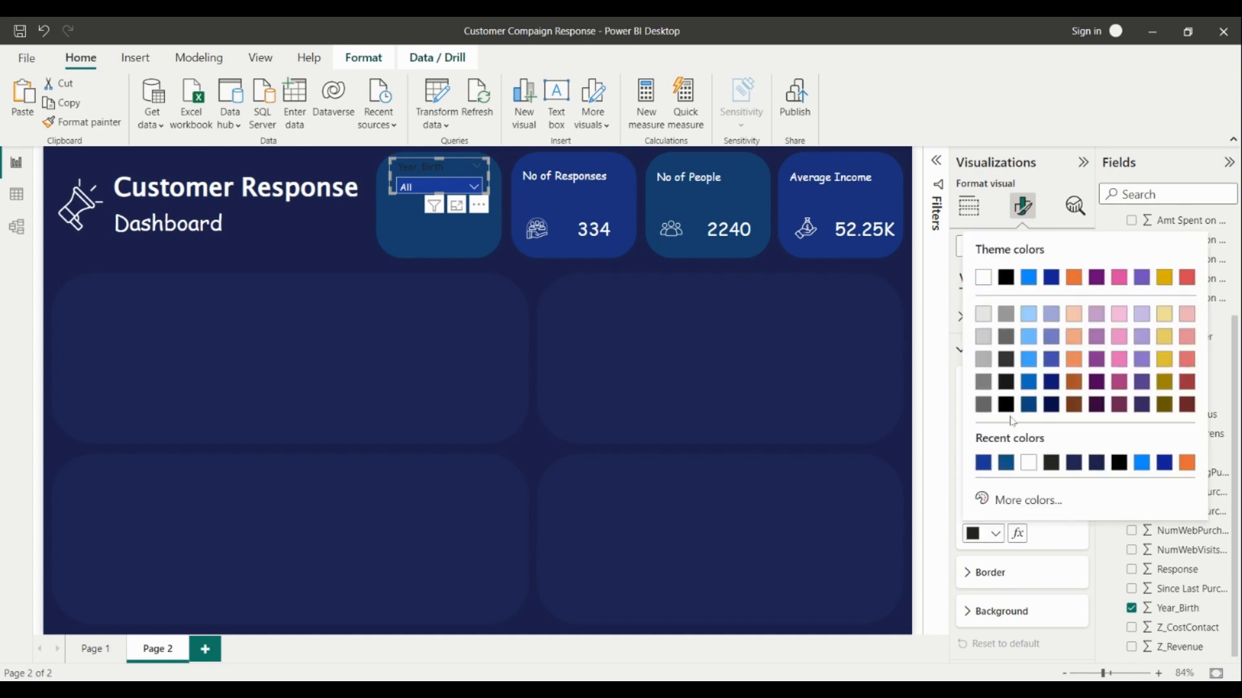
{"action": "left_click", "coordinate": [981, 280]}
{"action": "left_click", "coordinate": [996, 466]}
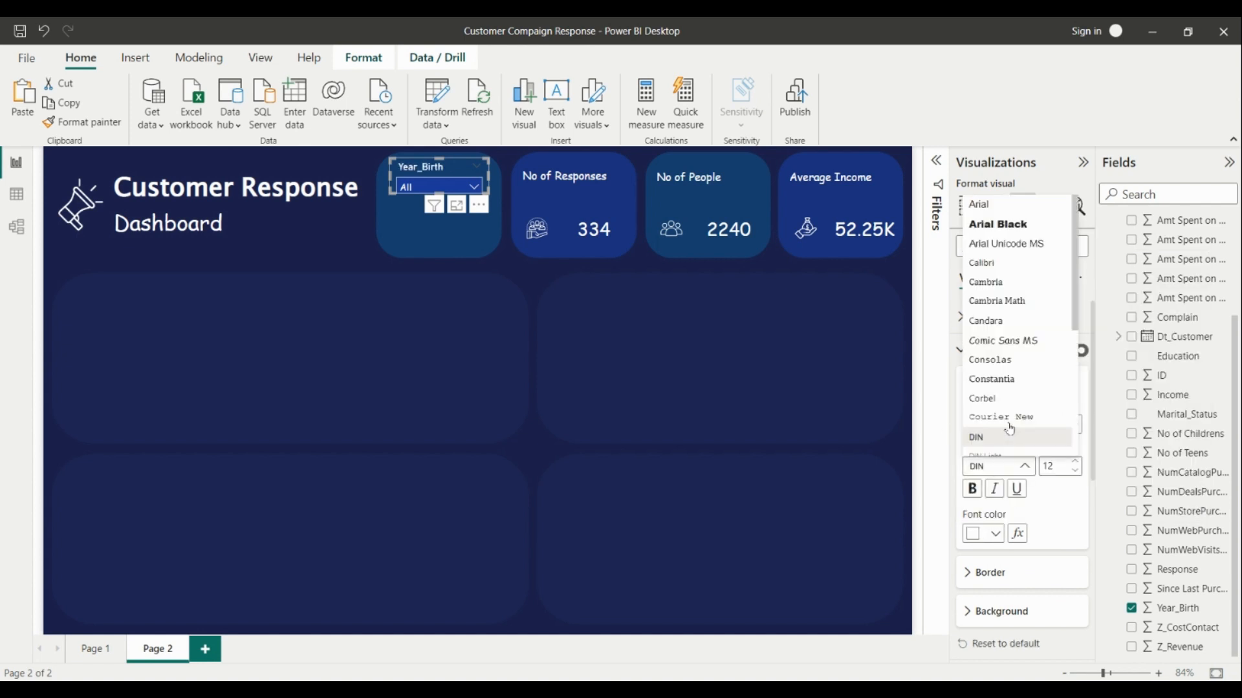
{"action": "left_click", "coordinate": [1012, 339]}
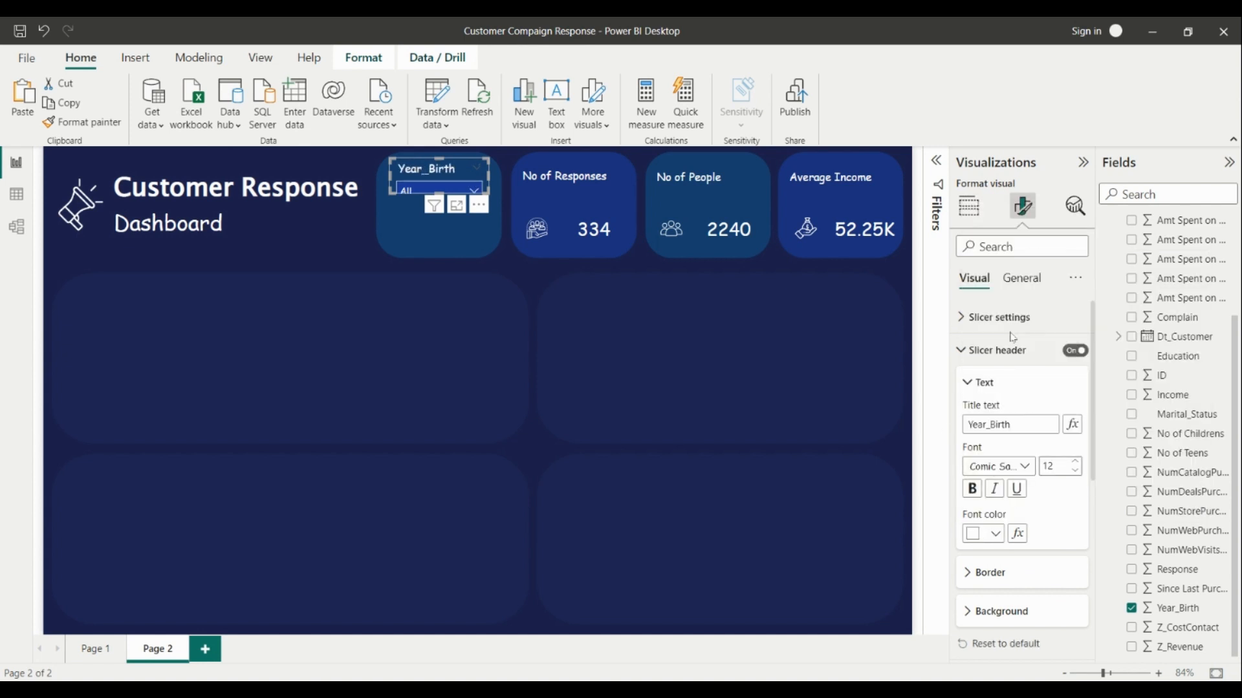
{"action": "left_click", "coordinate": [1074, 475]}
{"action": "left_click", "coordinate": [1074, 476]}
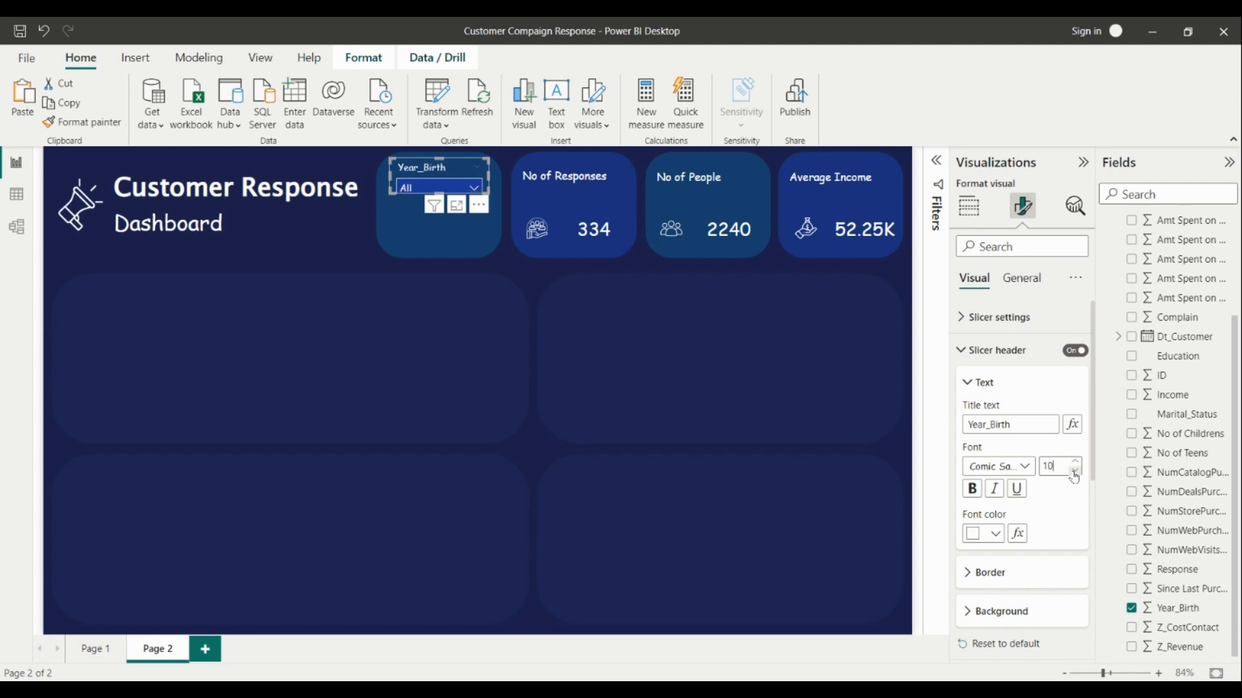
Step: Reduce the font size of the slicer's values to 8
{"action": "left_click", "coordinate": [988, 576]}
{"action": "scroll", "coordinate": [1006, 560], "scroll_direction": "down", "scroll_amount": 4}
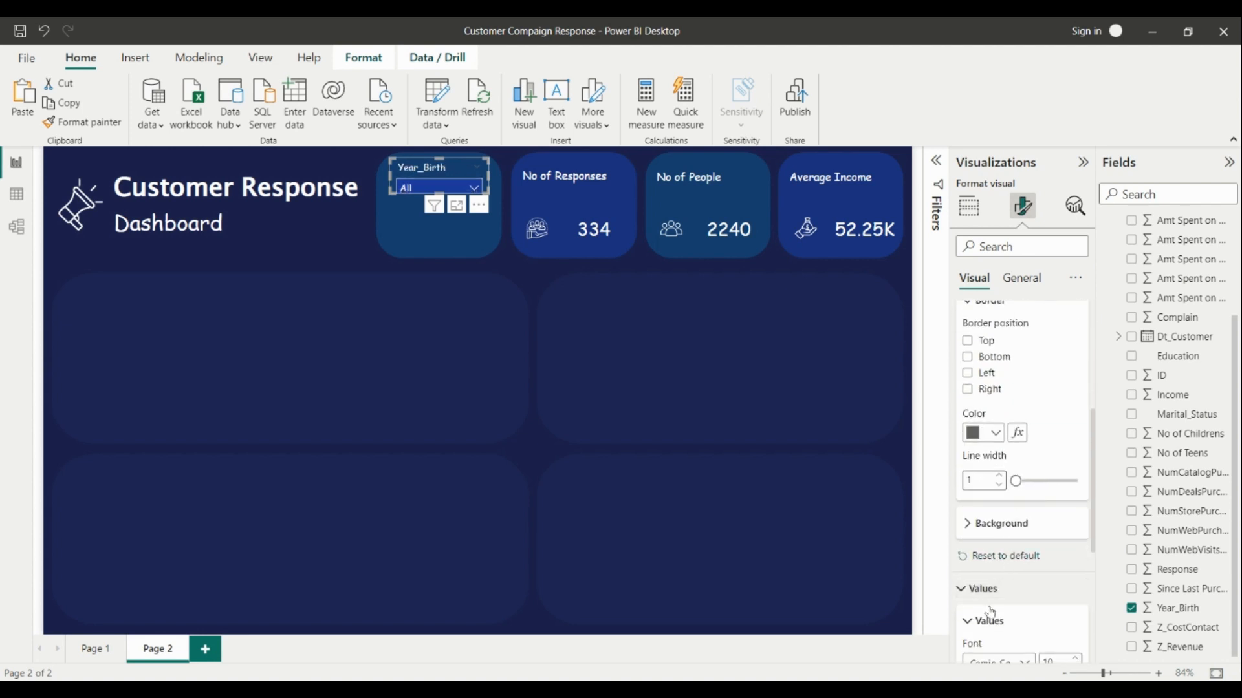
{"action": "scroll", "coordinate": [1067, 470], "scroll_direction": "down", "scroll_amount": 3}
{"action": "left_click", "coordinate": [1077, 487]}
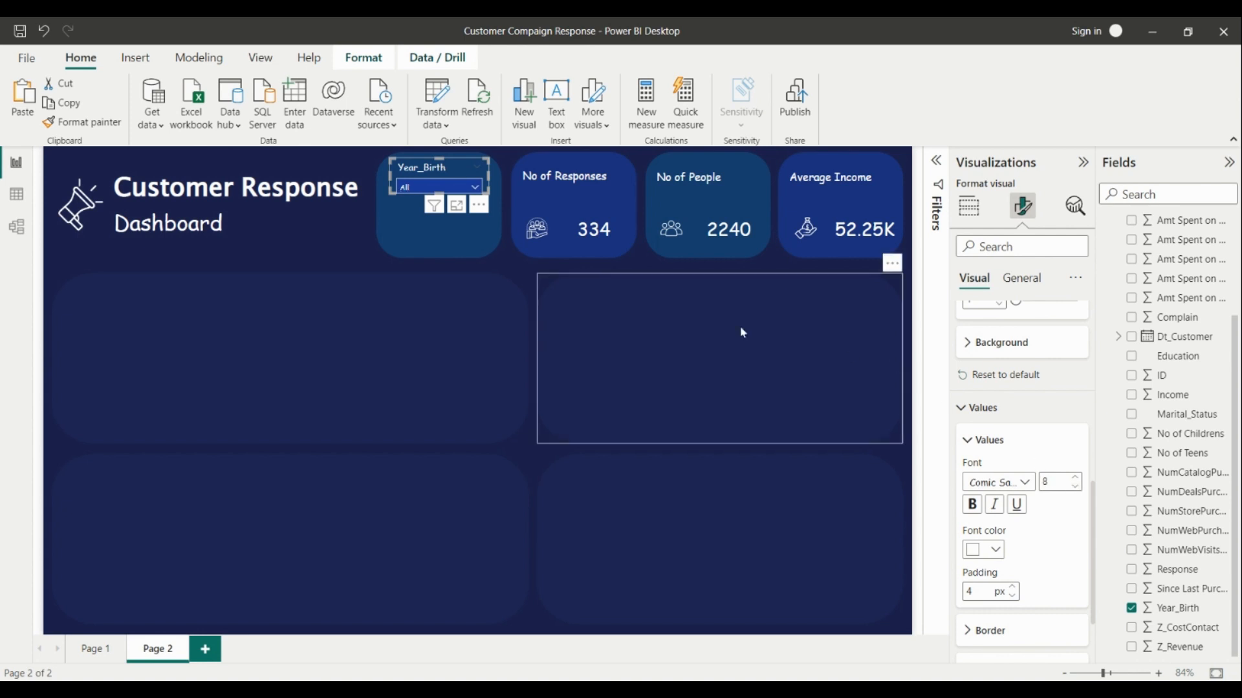
Step: Rename the slicer's field for this visual as "Year Birth"
{"action": "left_click", "coordinate": [968, 205]}
{"action": "double_click", "coordinate": [985, 445]}
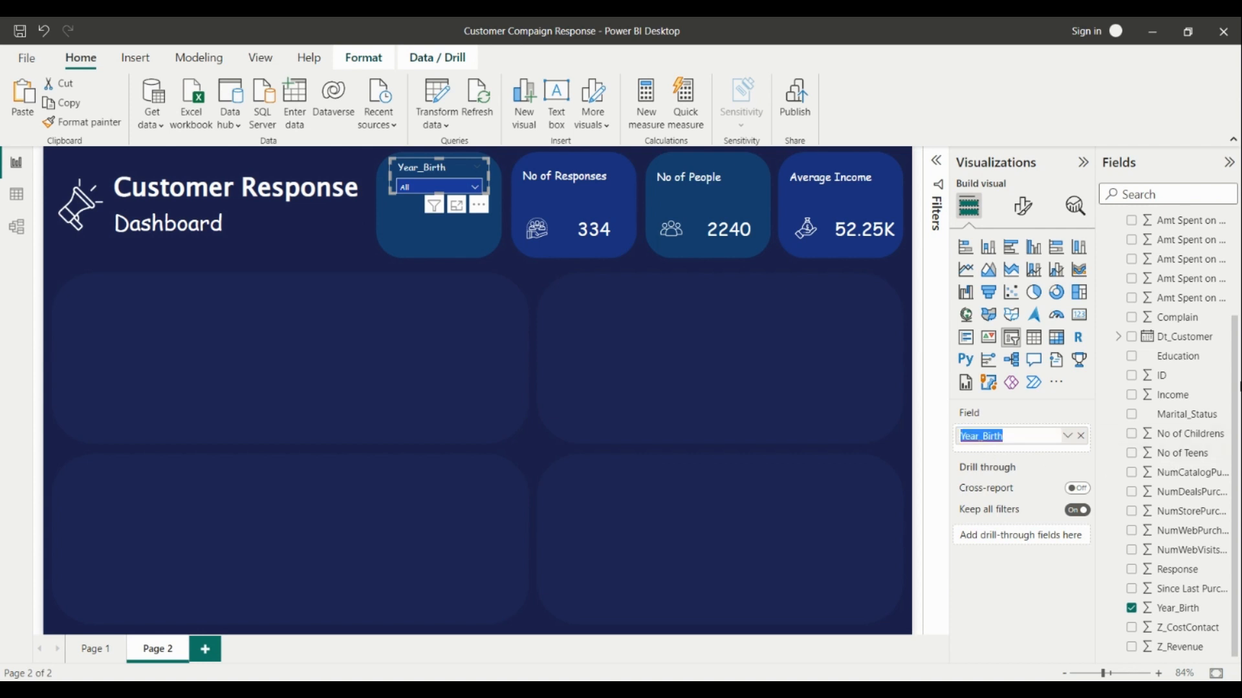
{"action": "left_click", "coordinate": [996, 436]}
{"action": "key", "text": "Return"}
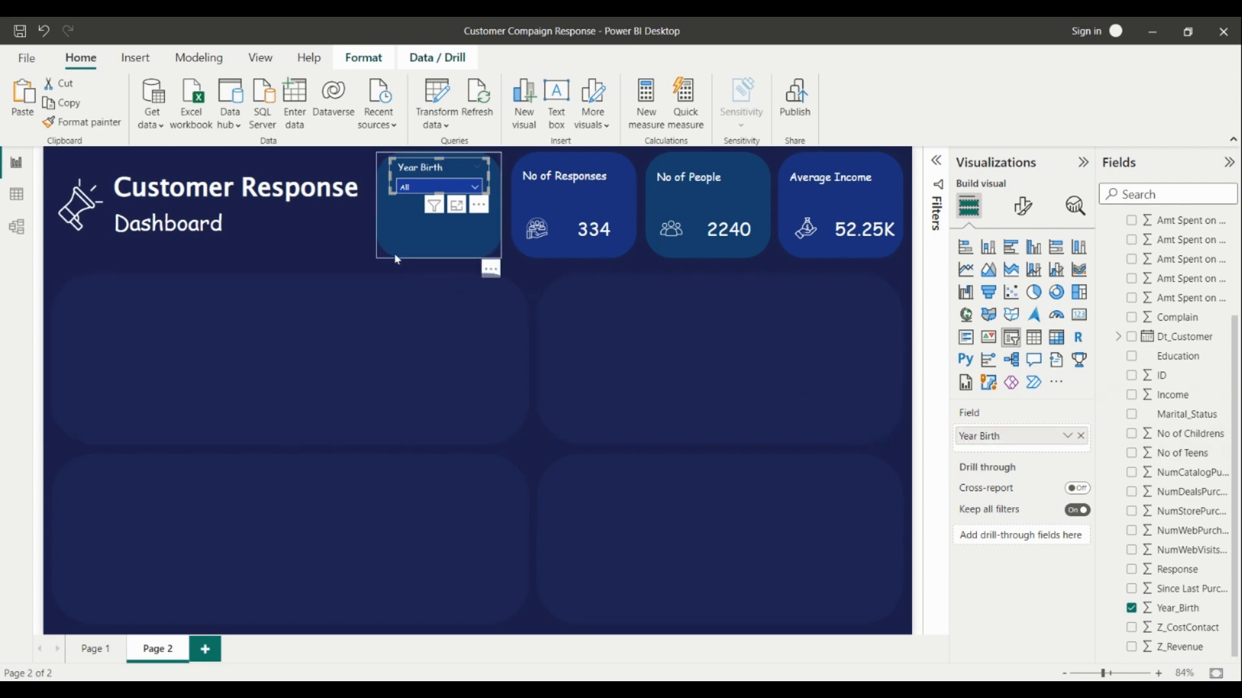
Step: Duplicate the Year Birth slicer and align the copy below the original in the same card
{"action": "left_click", "coordinate": [367, 258]}
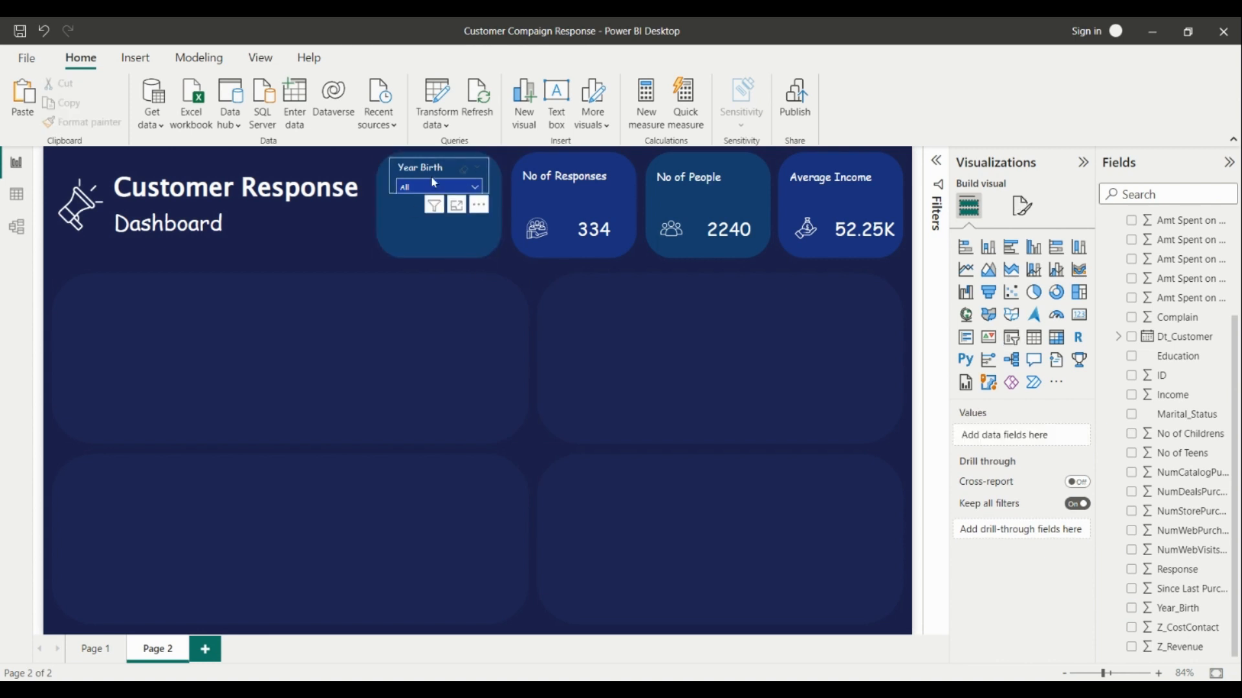
{"action": "left_click", "coordinate": [434, 183]}
{"action": "key", "text": "ctrl+c"}
{"action": "key", "text": "ctrl+v"}
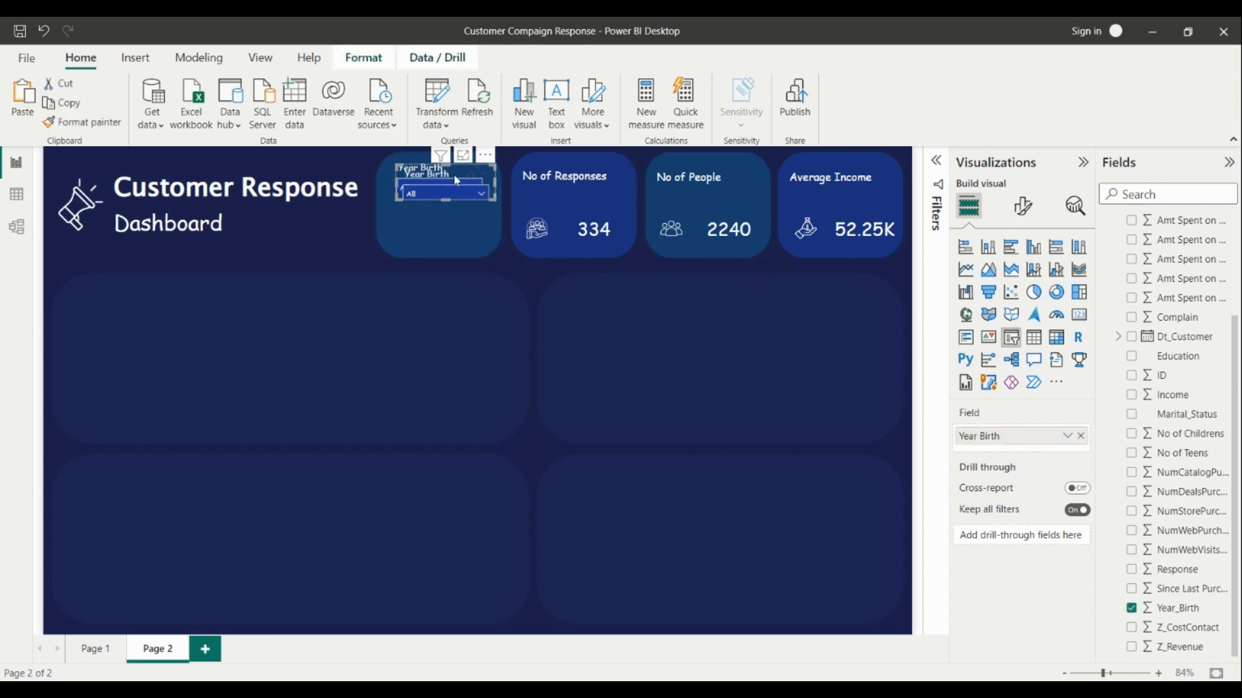
{"action": "left_click_drag", "start_coordinate": [453, 173], "coordinate": [455, 230]}
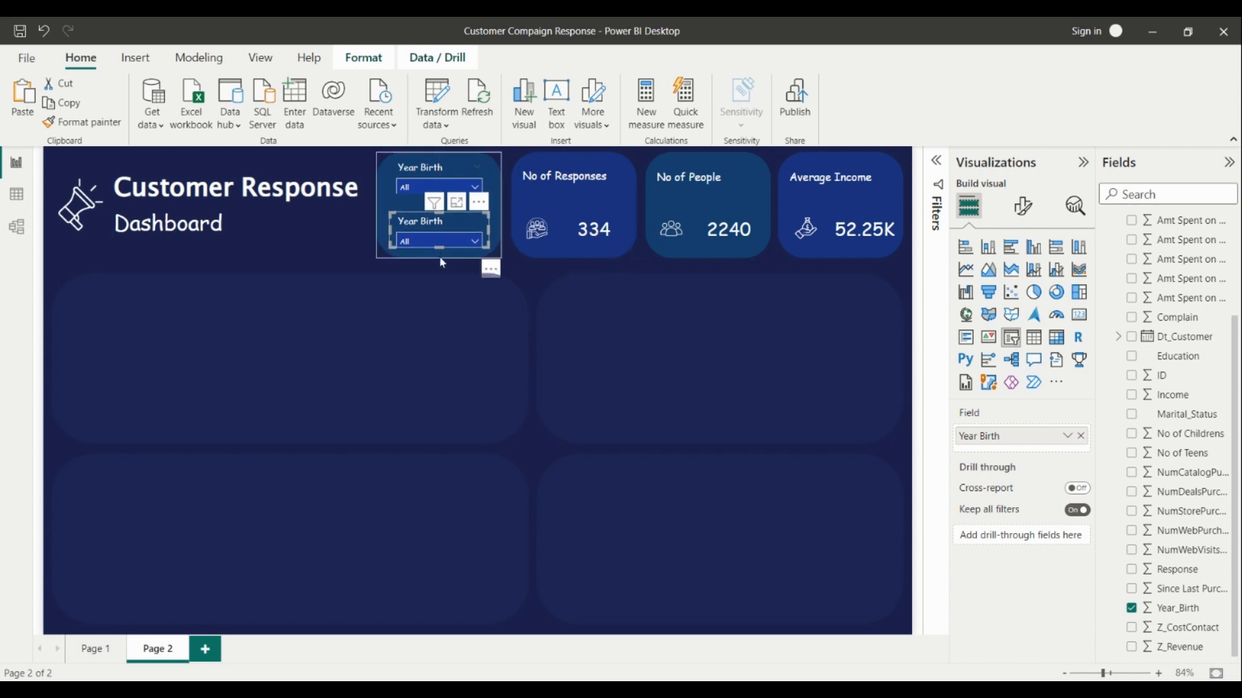
{"action": "left_click_drag", "start_coordinate": [441, 252], "coordinate": [440, 261]}
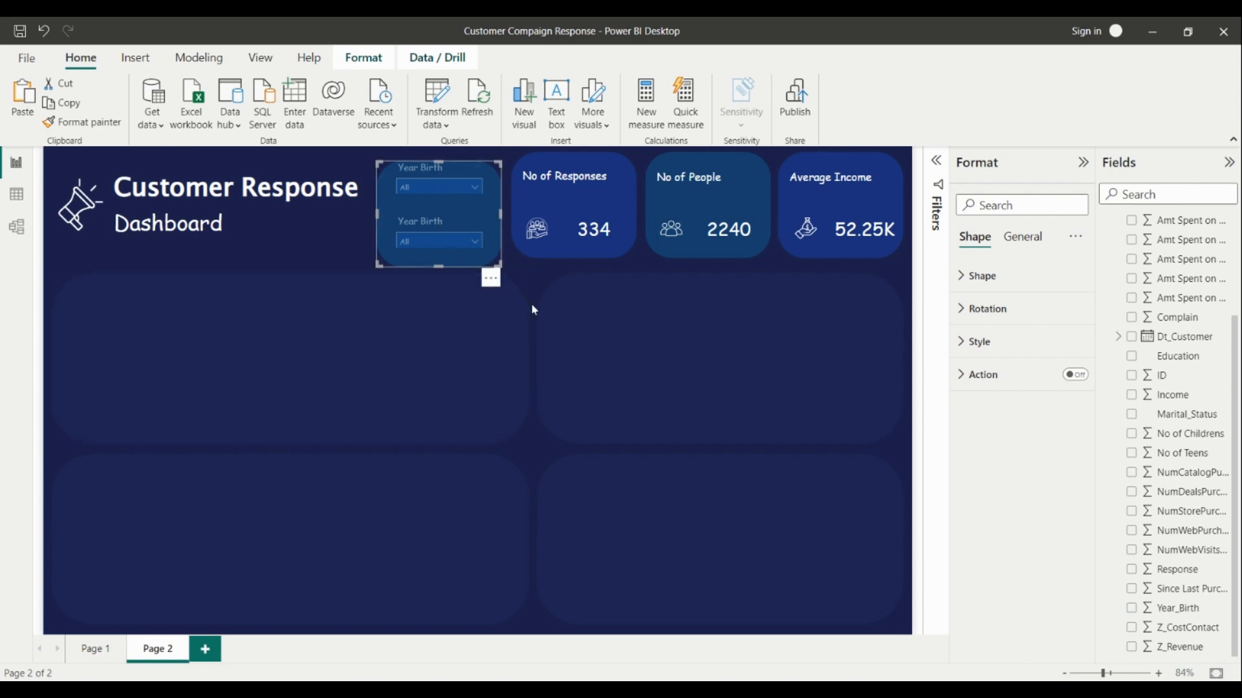
{"action": "key", "text": "ctrl+z"}
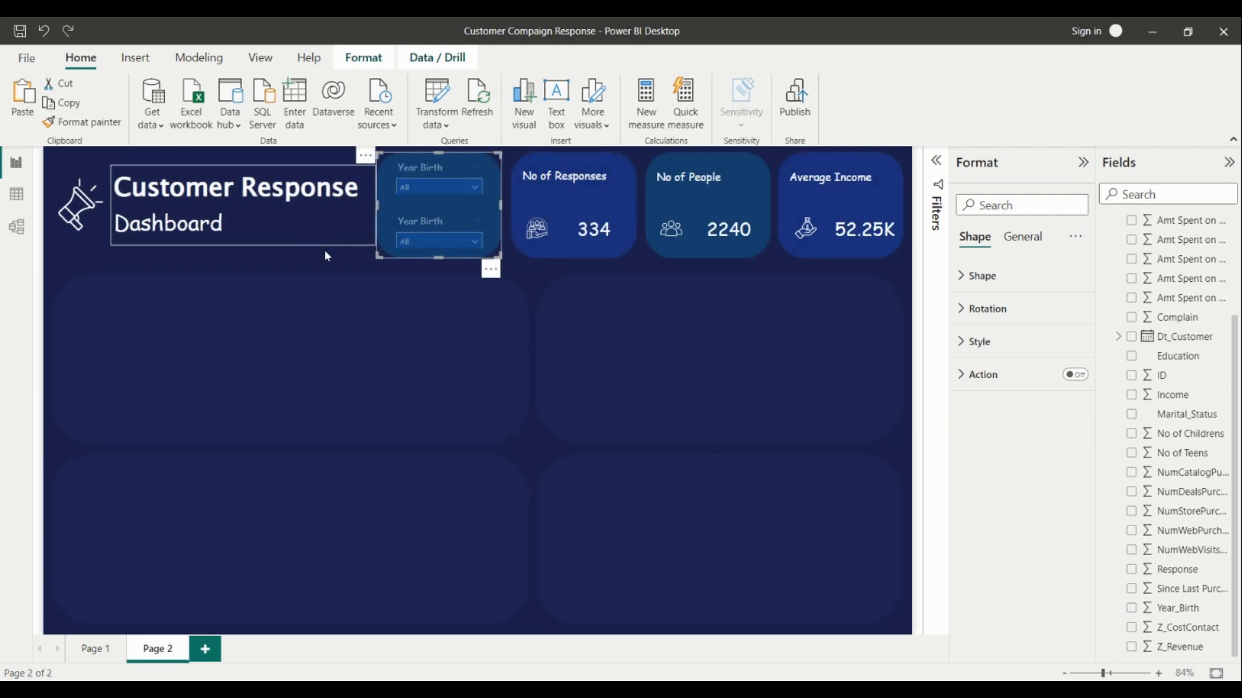
{"action": "left_click", "coordinate": [326, 256]}
Step: Set the height of the lower Year Birth slicer to 58 in its size properties
{"action": "left_click", "coordinate": [429, 224]}
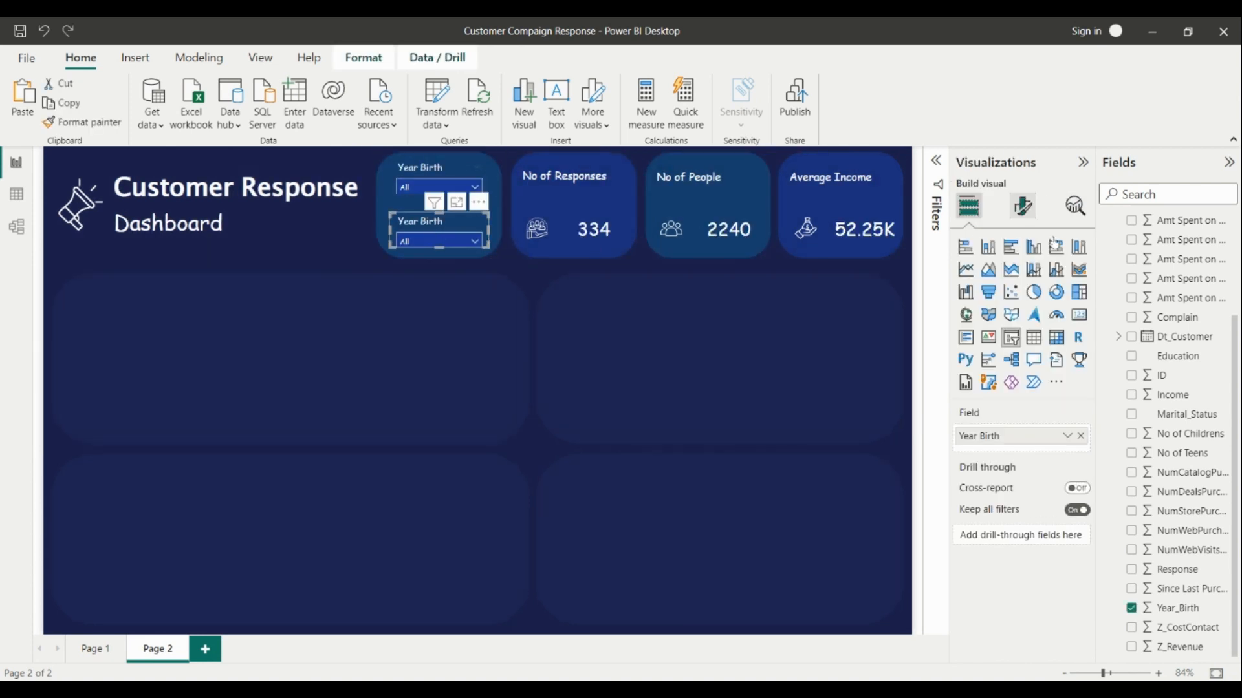
{"action": "left_click", "coordinate": [1022, 205]}
{"action": "left_click", "coordinate": [1022, 278]}
{"action": "left_click", "coordinate": [977, 317]}
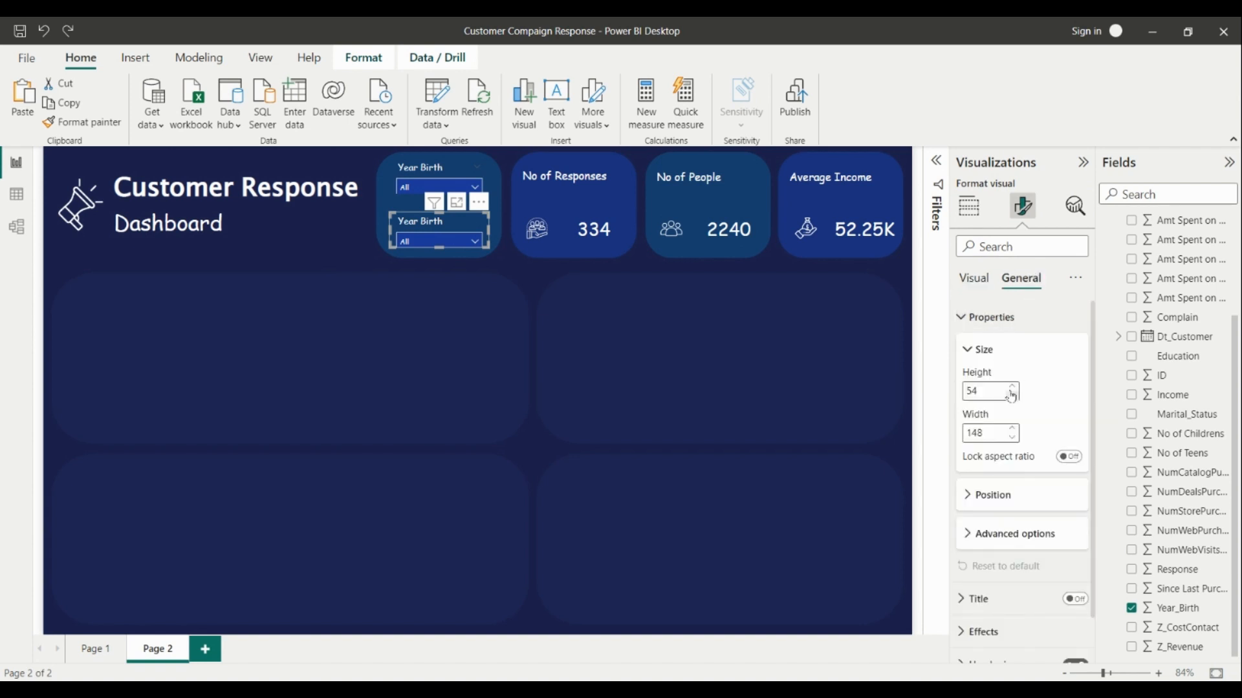
{"action": "left_click", "coordinate": [1011, 388]}
{"action": "left_click", "coordinate": [1012, 388]}
{"action": "left_click", "coordinate": [1012, 388]}
{"action": "left_click", "coordinate": [1012, 388]}
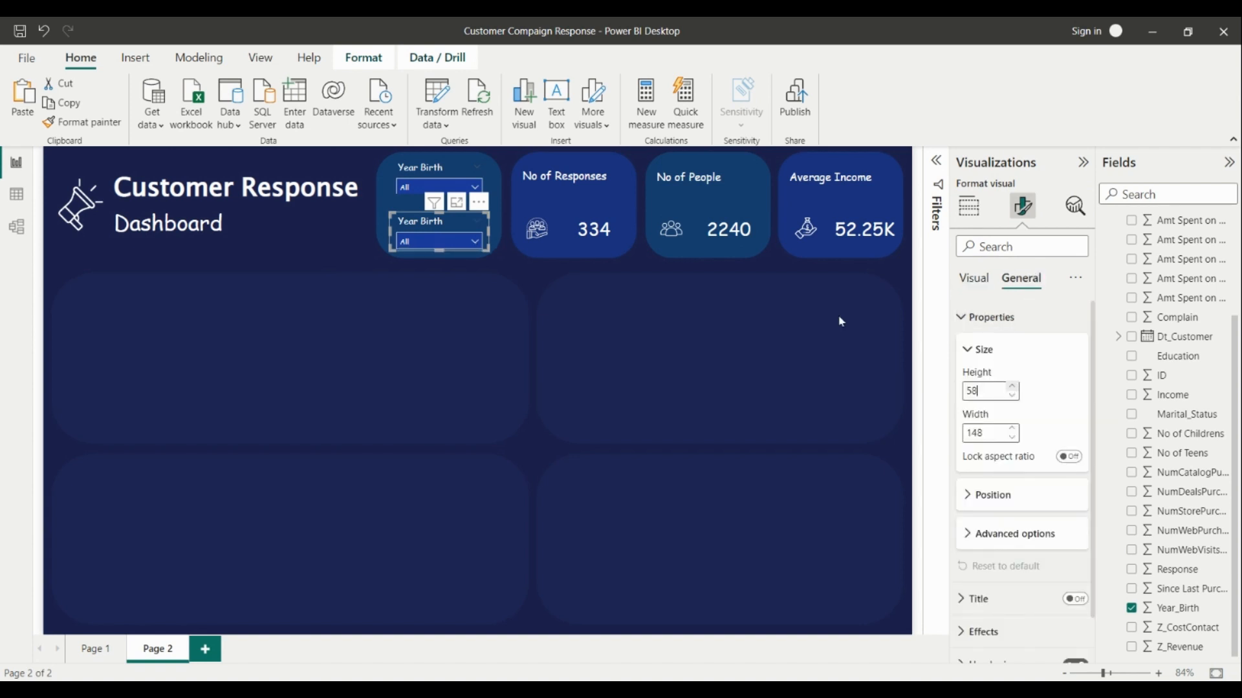
Step: Match the upper Year Birth slicer to the lower one by setting its height to 58
{"action": "left_click", "coordinate": [465, 163]}
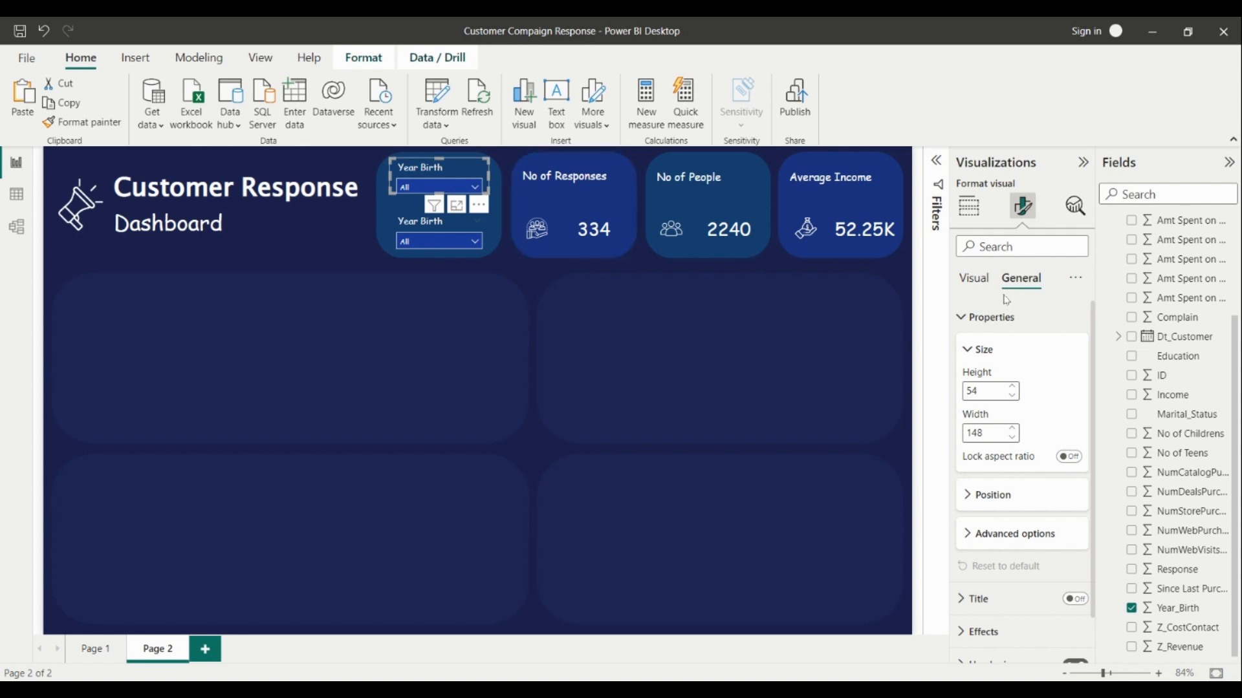
{"action": "left_click", "coordinate": [427, 224]}
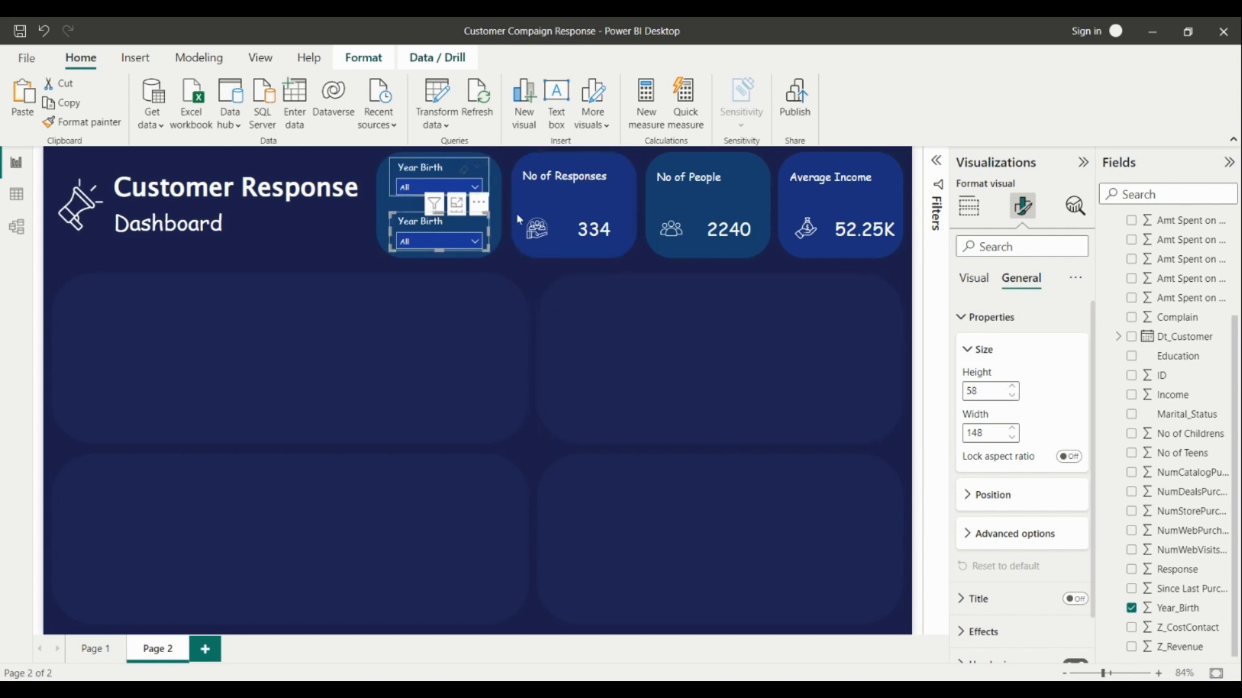
{"action": "left_click", "coordinate": [427, 170]}
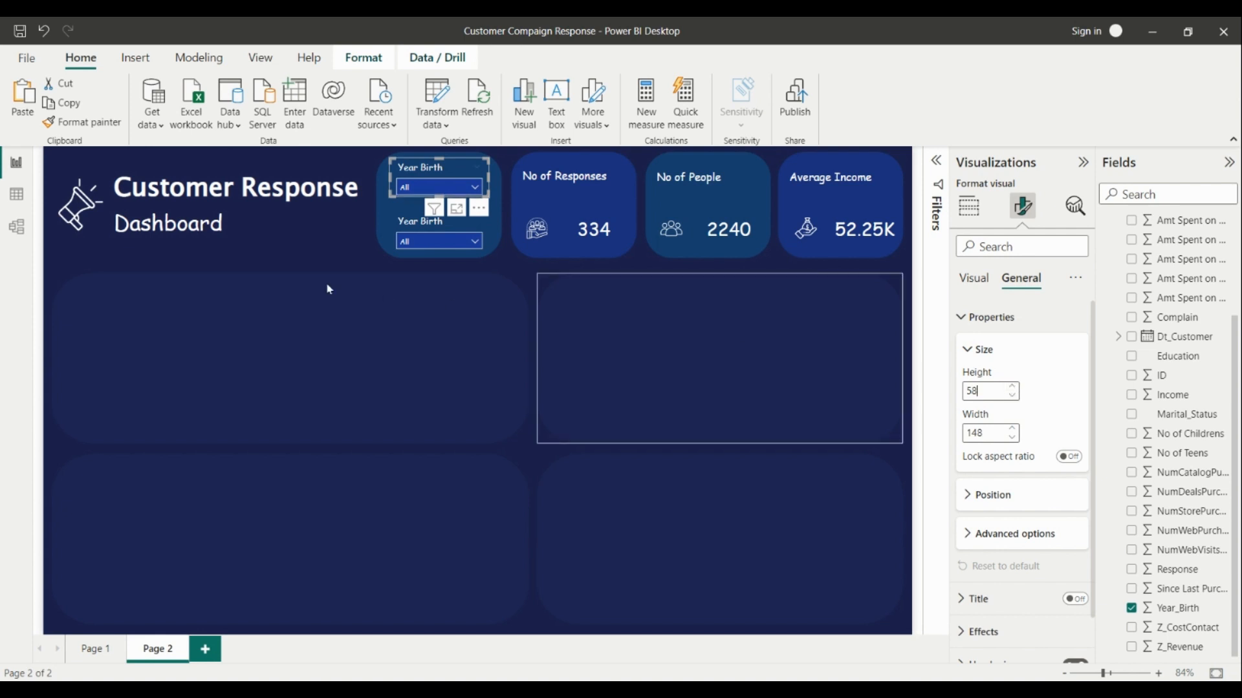
Step: Replace the lower slicer's field with Marital_Status and rename it for this visual as "Marital Status"
{"action": "left_click", "coordinate": [424, 226]}
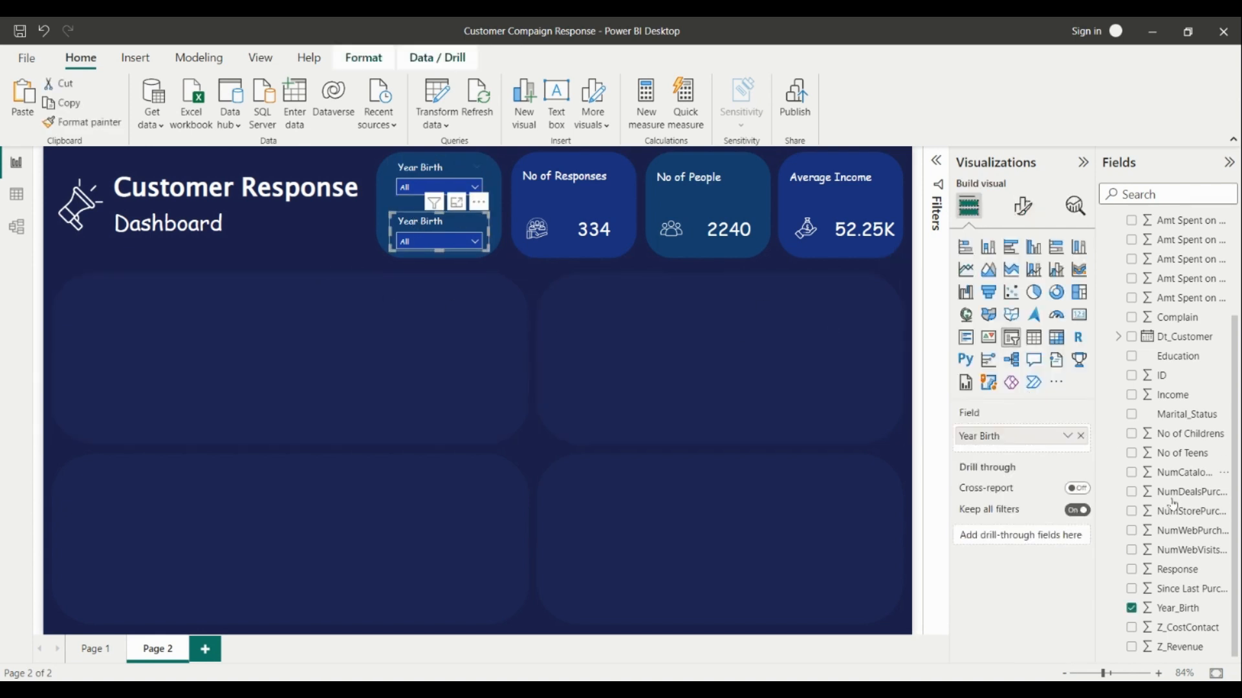
{"action": "left_click_drag", "start_coordinate": [1178, 421], "coordinate": [988, 443]}
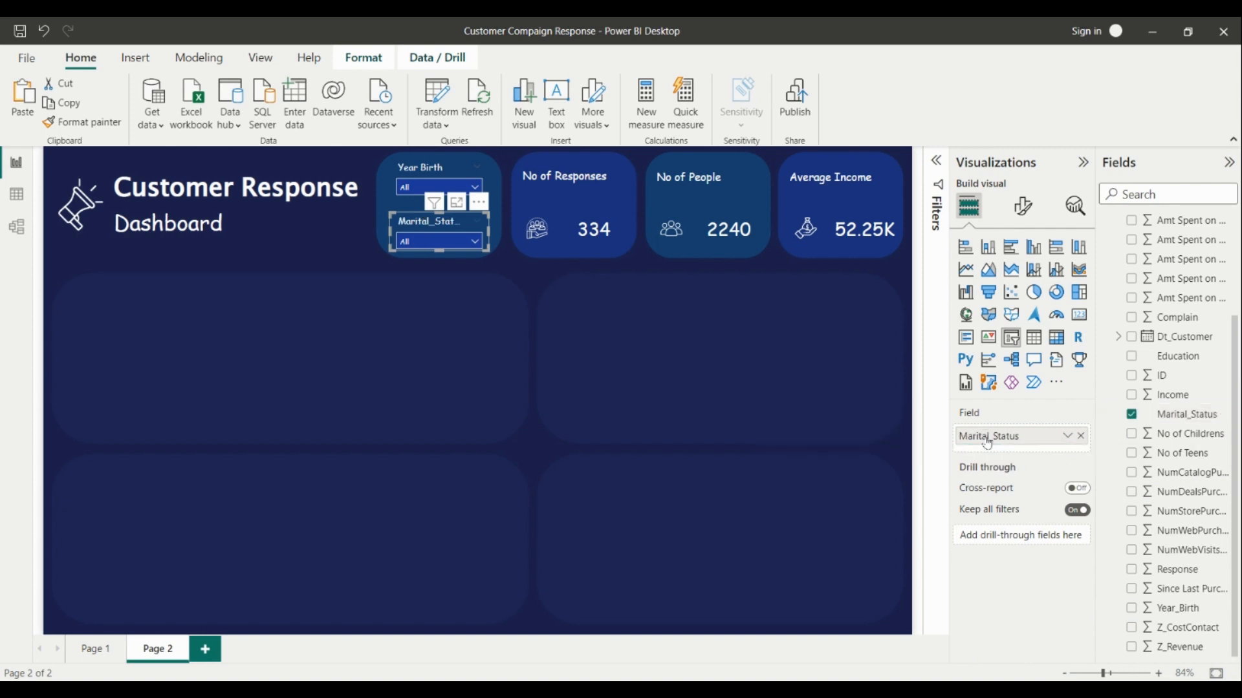
{"action": "double_click", "coordinate": [988, 443]}
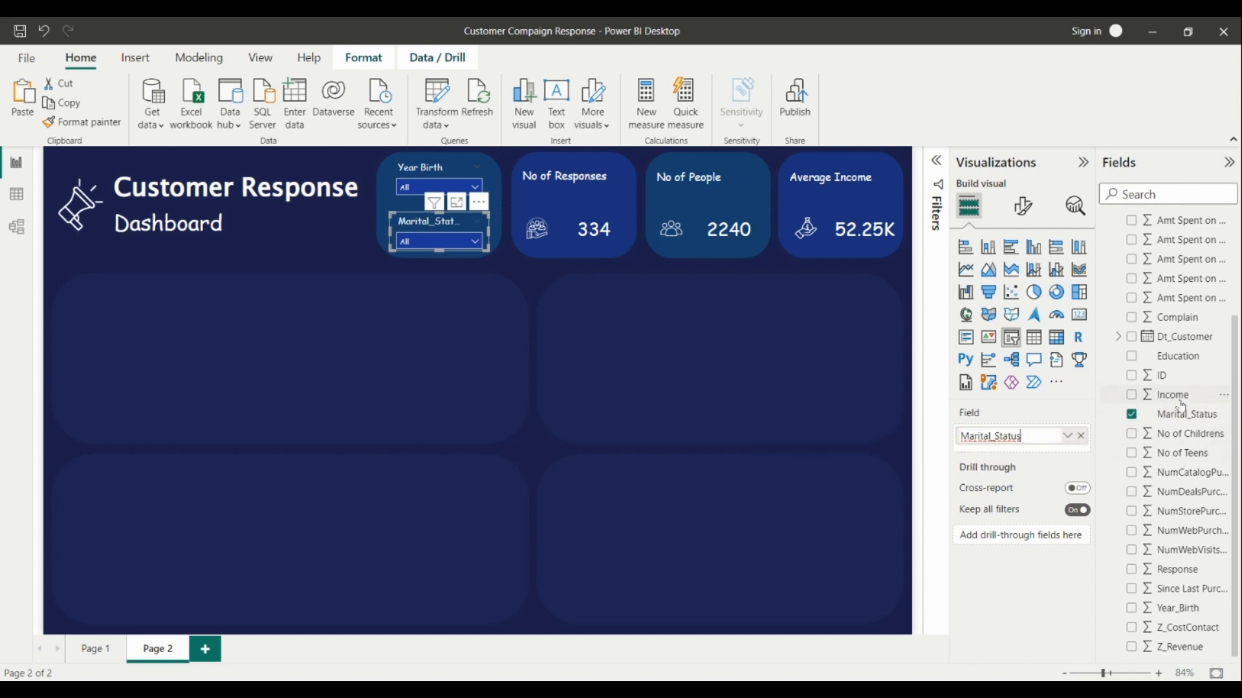
{"action": "key", "text": "Left"}
{"action": "key", "text": "Left"}
{"action": "key", "text": "Left"}
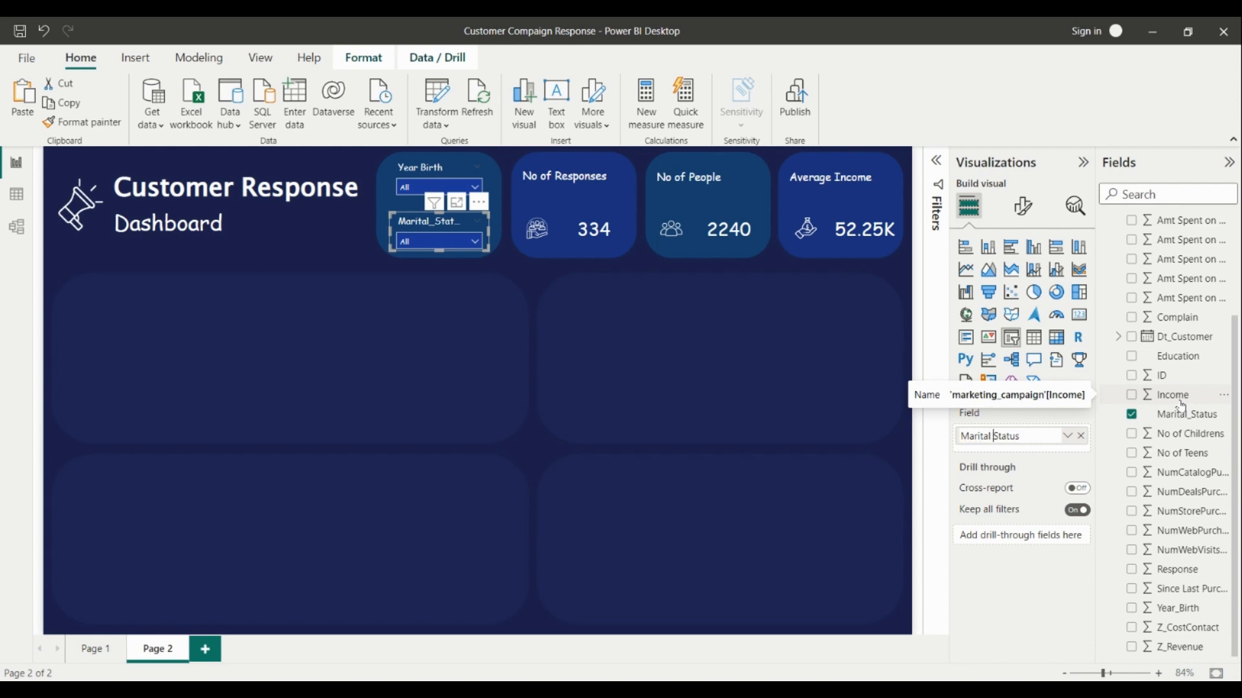
{"action": "key", "text": "Return"}
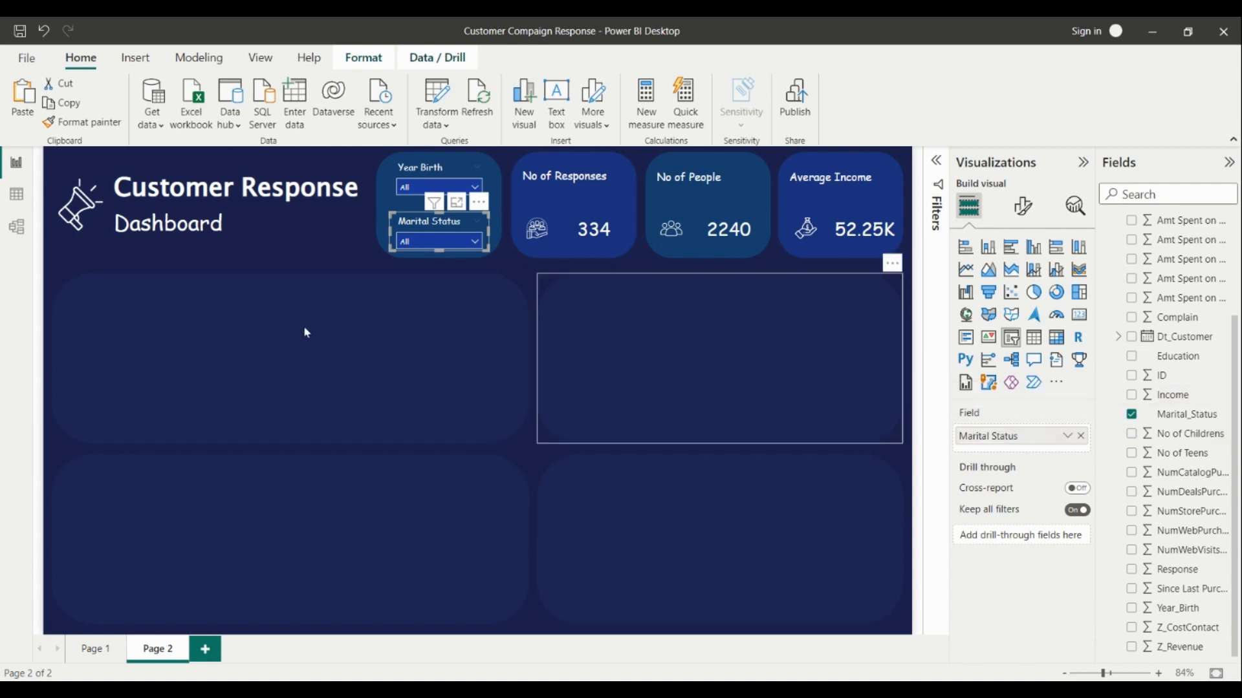
{"action": "left_click", "coordinate": [319, 265]}
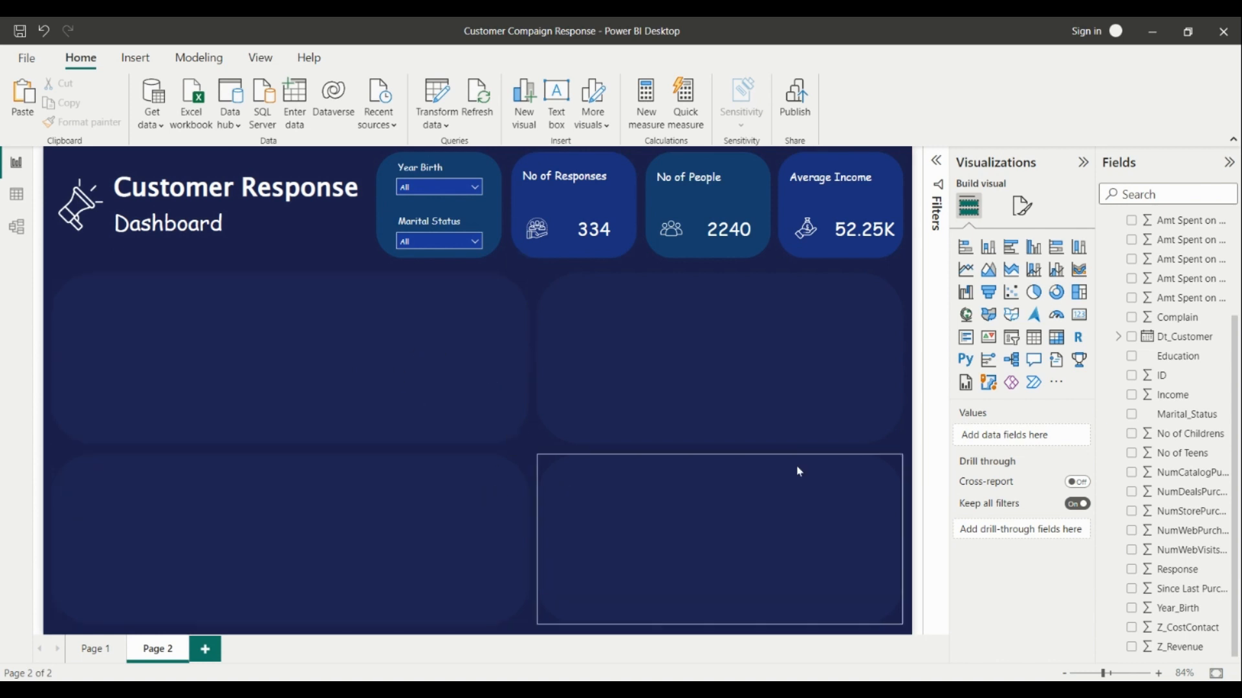
Step: Insert a funnel chart fitted to the empty panel below Average Income, with the five NumCatalog, NumDeals, NumStore, NumWebPurchases and NumWebVisitsMonth fields as values
{"action": "left_click", "coordinate": [992, 296]}
{"action": "left_click_drag", "start_coordinate": [236, 250], "coordinate": [684, 319]}
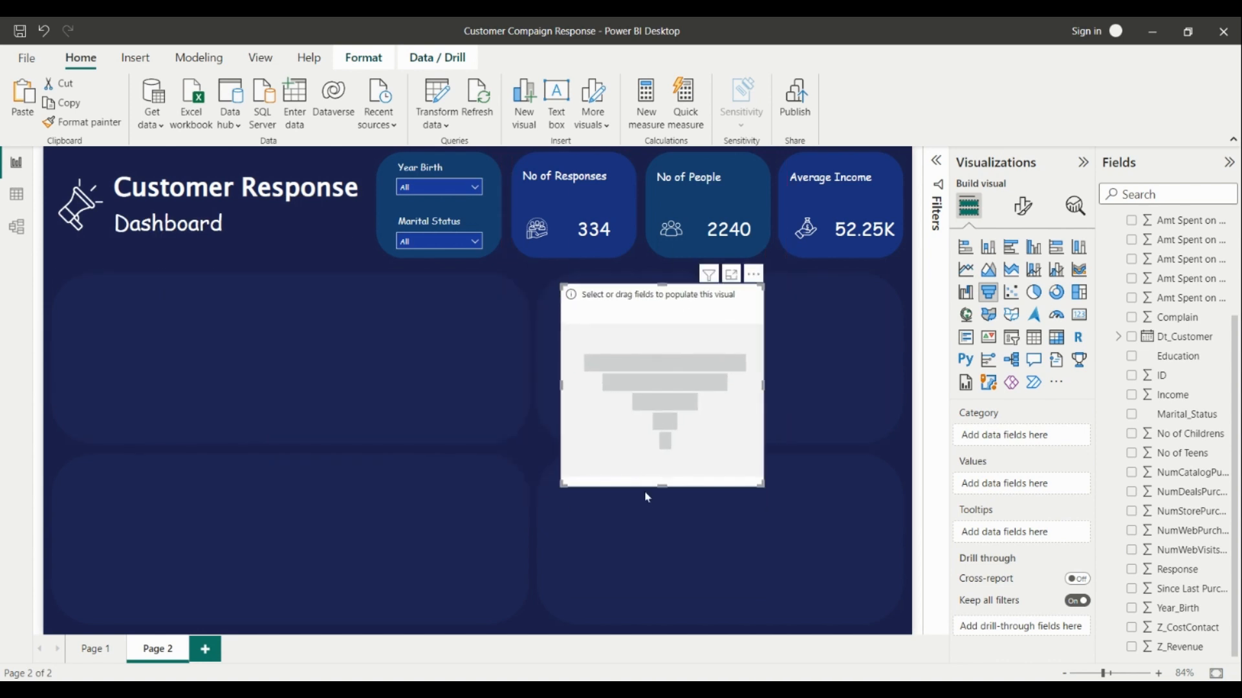
{"action": "left_click_drag", "start_coordinate": [662, 486], "coordinate": [679, 431]}
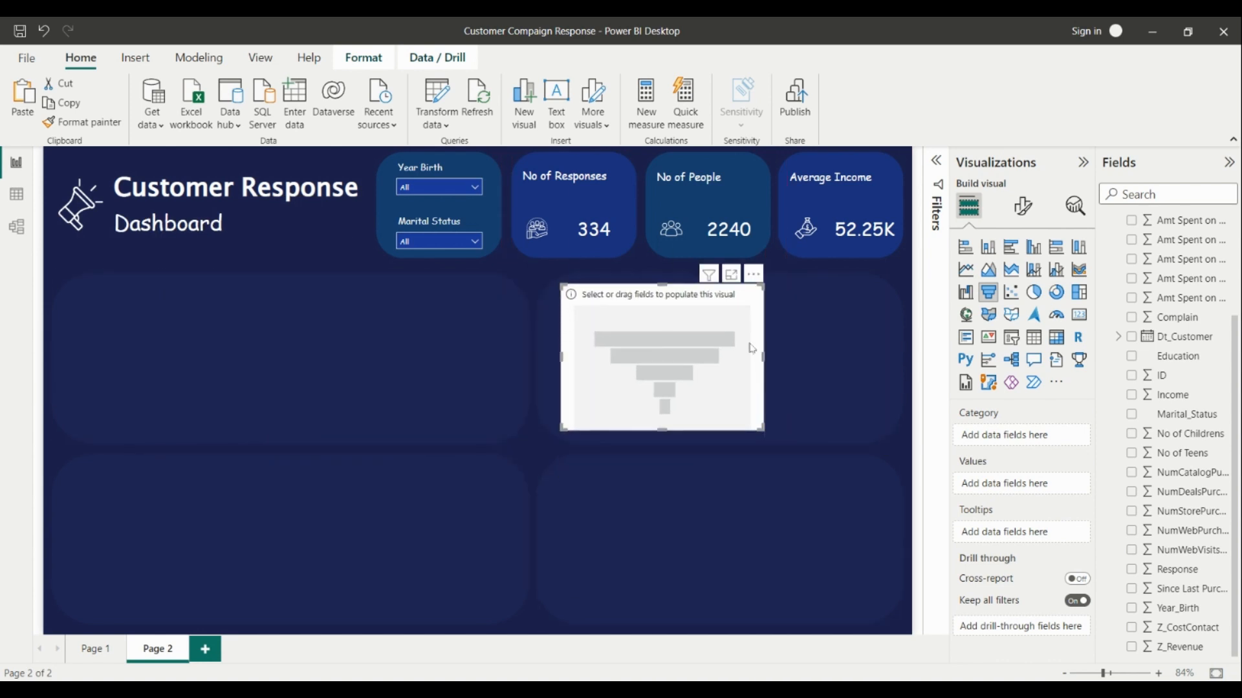
{"action": "left_click_drag", "start_coordinate": [764, 357], "coordinate": [884, 350]}
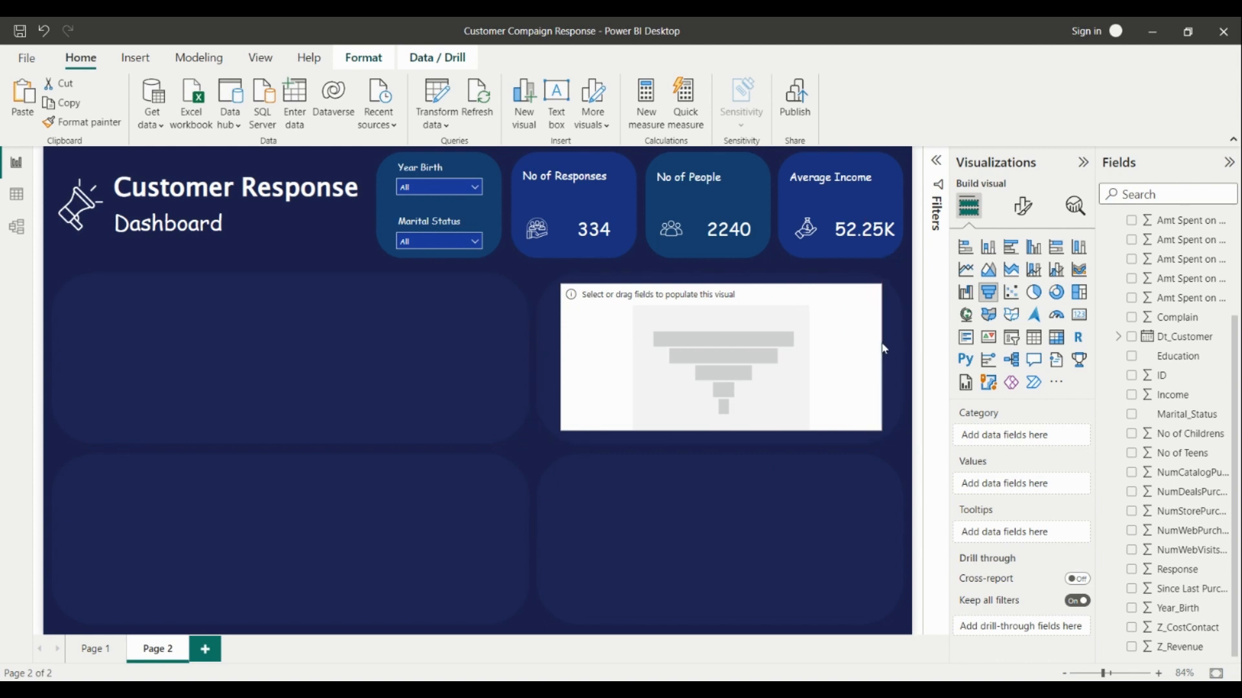
{"action": "left_click_drag", "start_coordinate": [720, 430], "coordinate": [721, 436]}
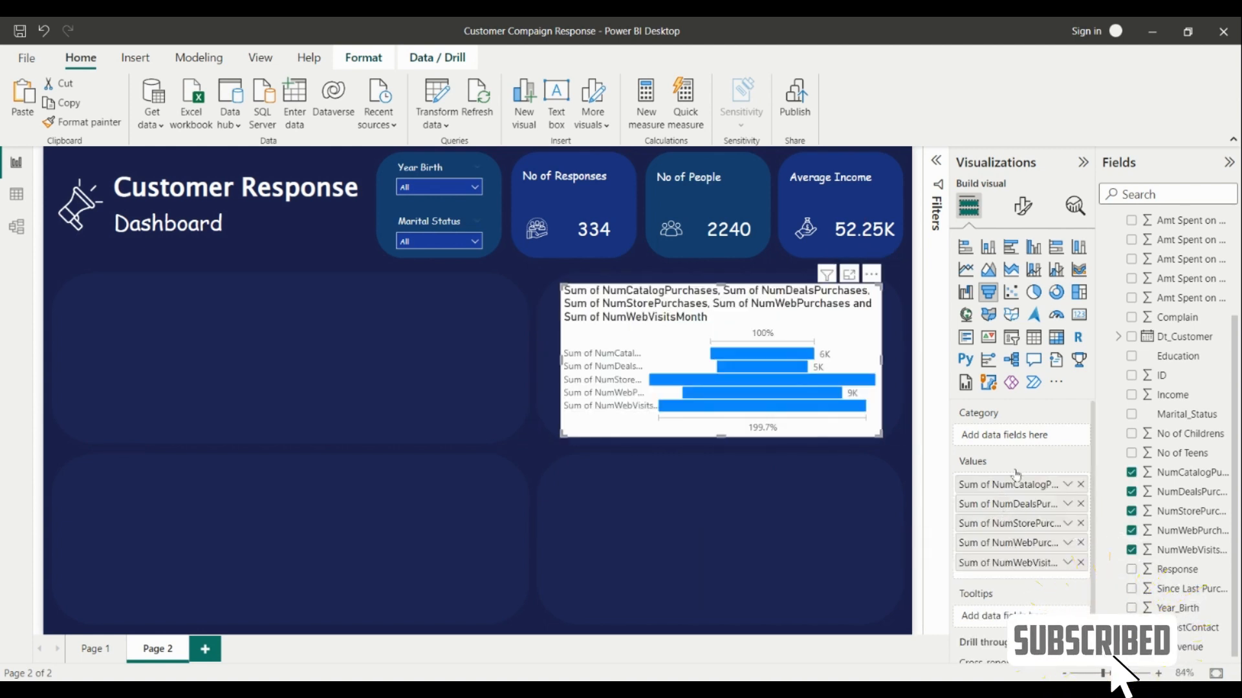
Step: Reorder the funnel values as NumStorePurchases, NumWebVisitsMonth, NumWebPurchases, NumCatalogPurchases and NumDealsPurchases
{"action": "left_click_drag", "start_coordinate": [1009, 562], "coordinate": [1019, 482]}
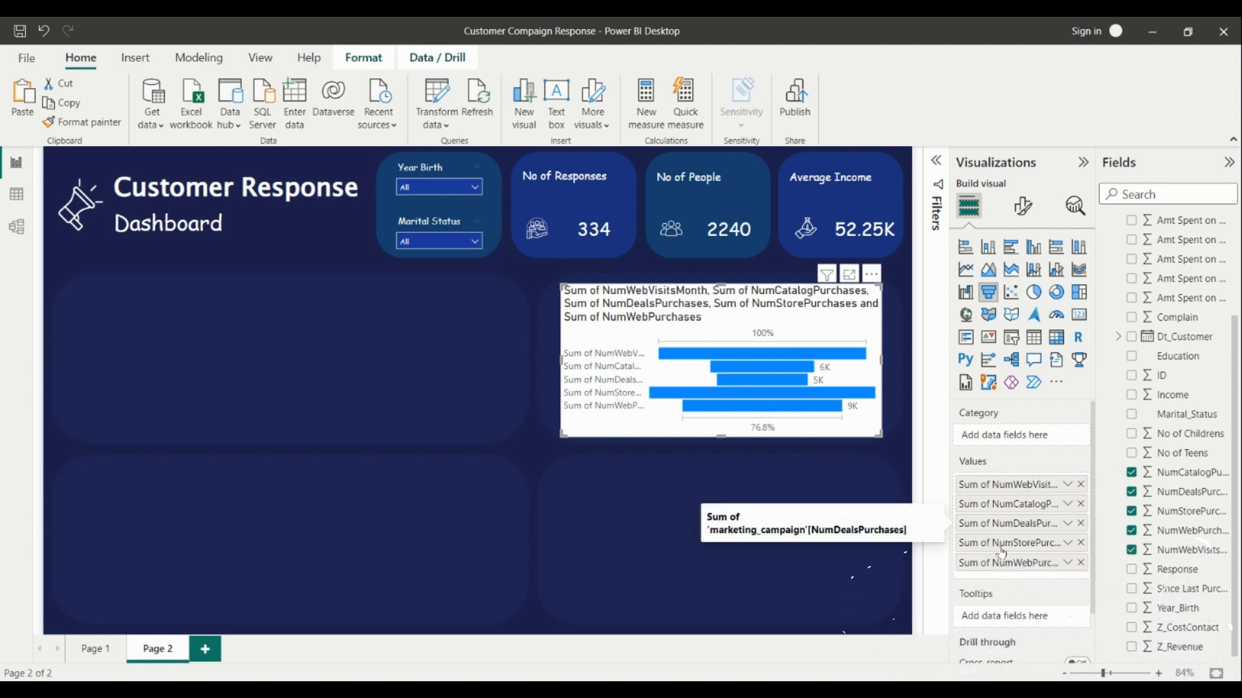
{"action": "left_click_drag", "start_coordinate": [1004, 543], "coordinate": [1016, 486]}
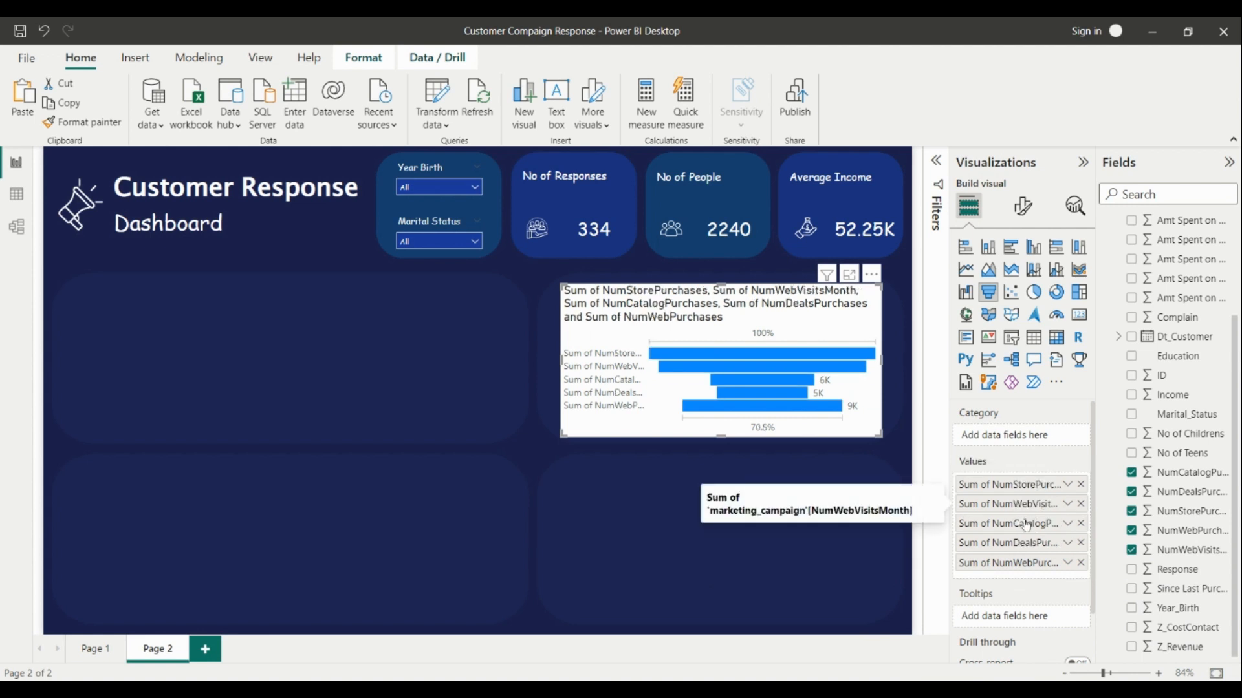
{"action": "left_click_drag", "start_coordinate": [1009, 564], "coordinate": [1026, 531]}
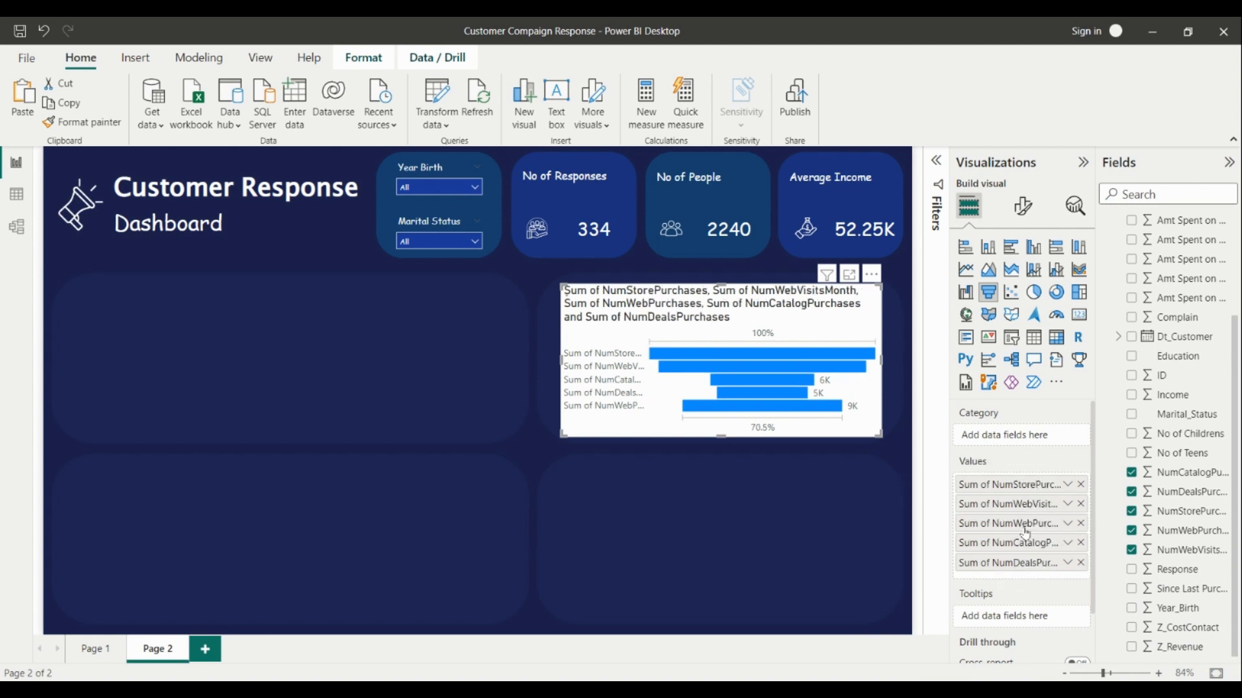
Step: Rename the funnel chart's Sum of NumStorePurchases value for this visual as "Store Purchases"
{"action": "double_click", "coordinate": [992, 485]}
{"action": "left_click", "coordinate": [994, 486]}
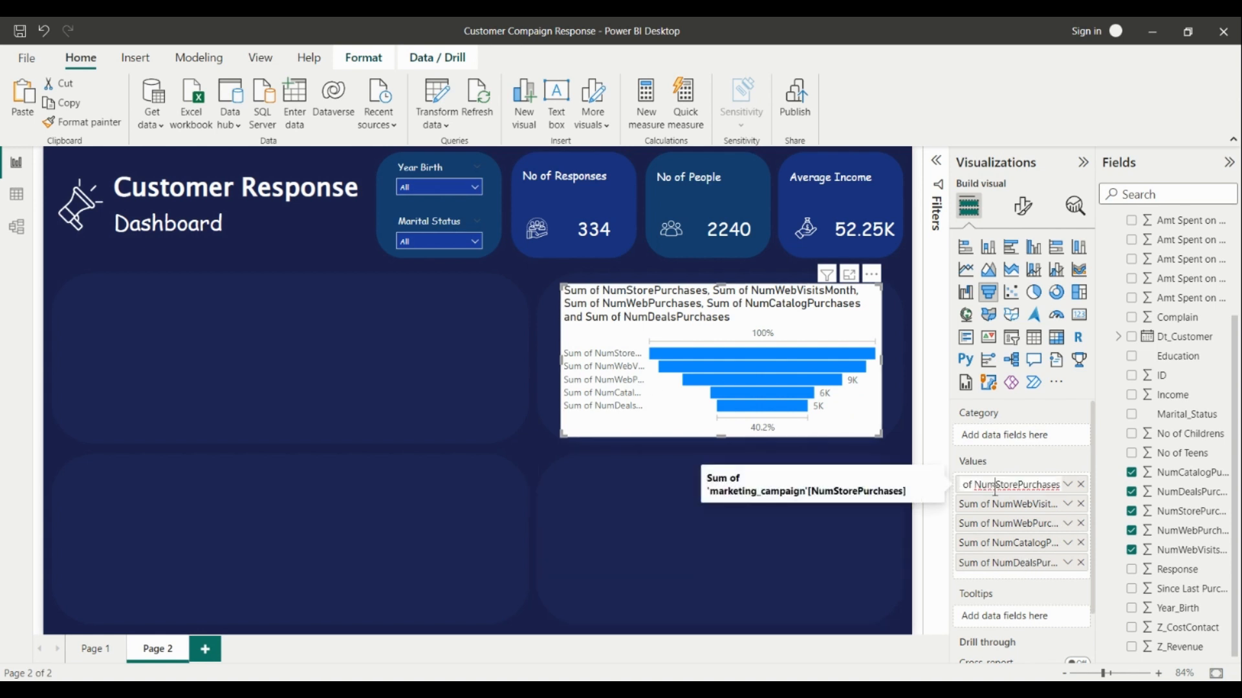
{"action": "left_click_drag", "start_coordinate": [994, 486], "coordinate": [933, 493]}
{"action": "key", "text": "BackSpace"}
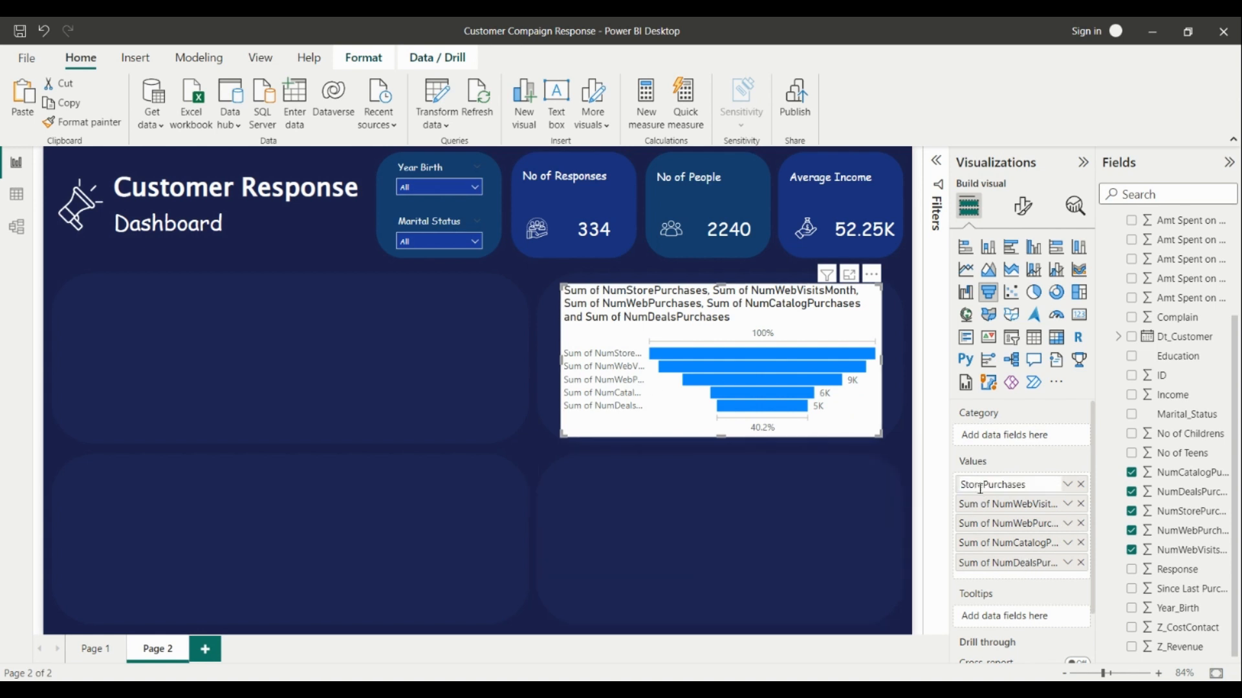
{"action": "left_click", "coordinate": [983, 485]}
{"action": "key", "text": "Return"}
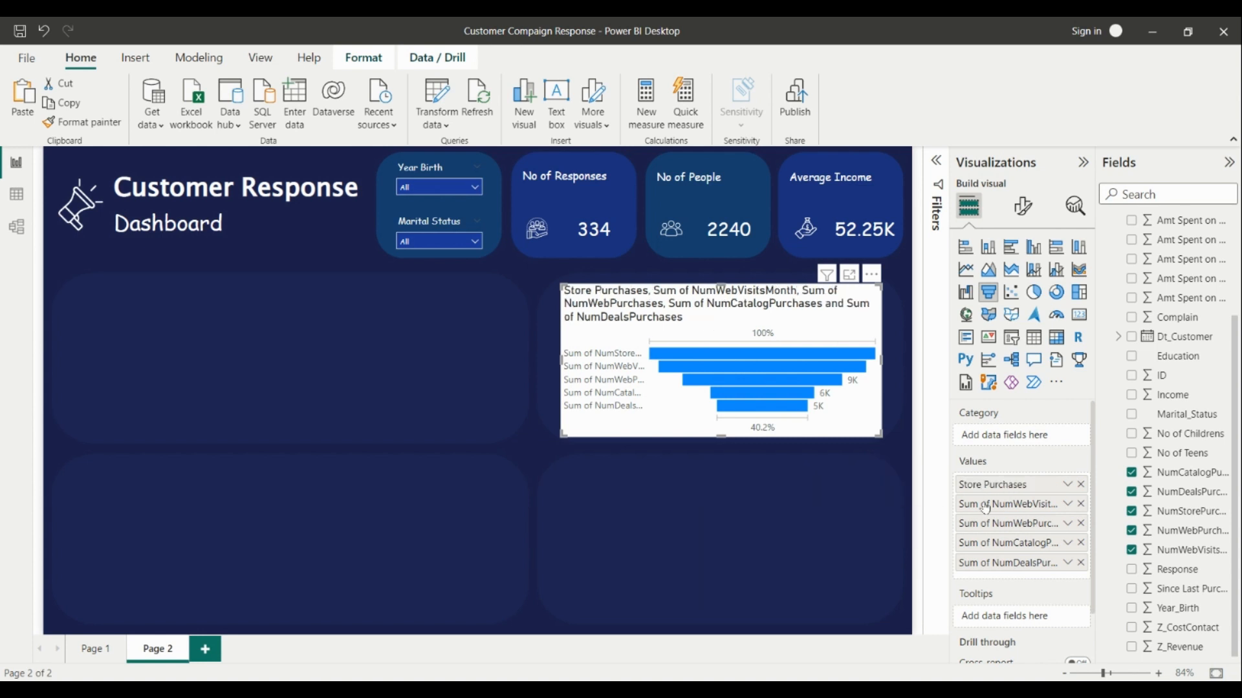
Step: Rename the funnel chart's Sum of NumWebVisitsMonth value for this visual as "Web Visits Month"
{"action": "double_click", "coordinate": [1008, 509]}
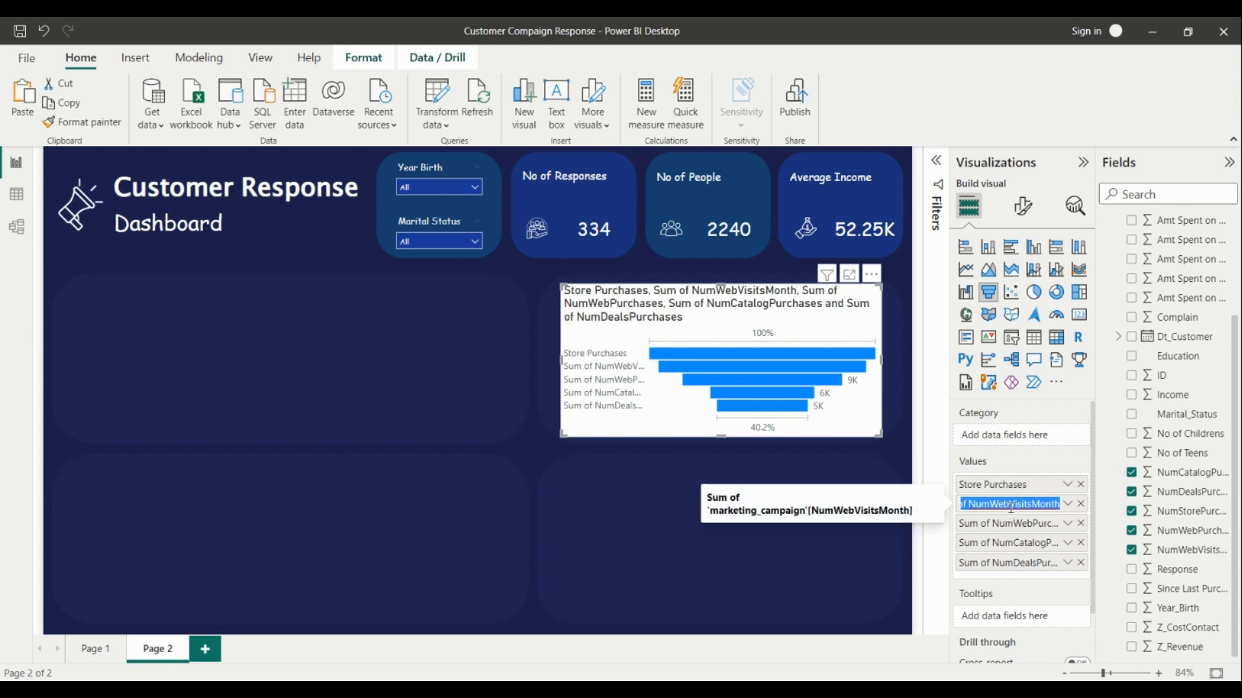
{"action": "left_click_drag", "start_coordinate": [989, 505], "coordinate": [921, 505]}
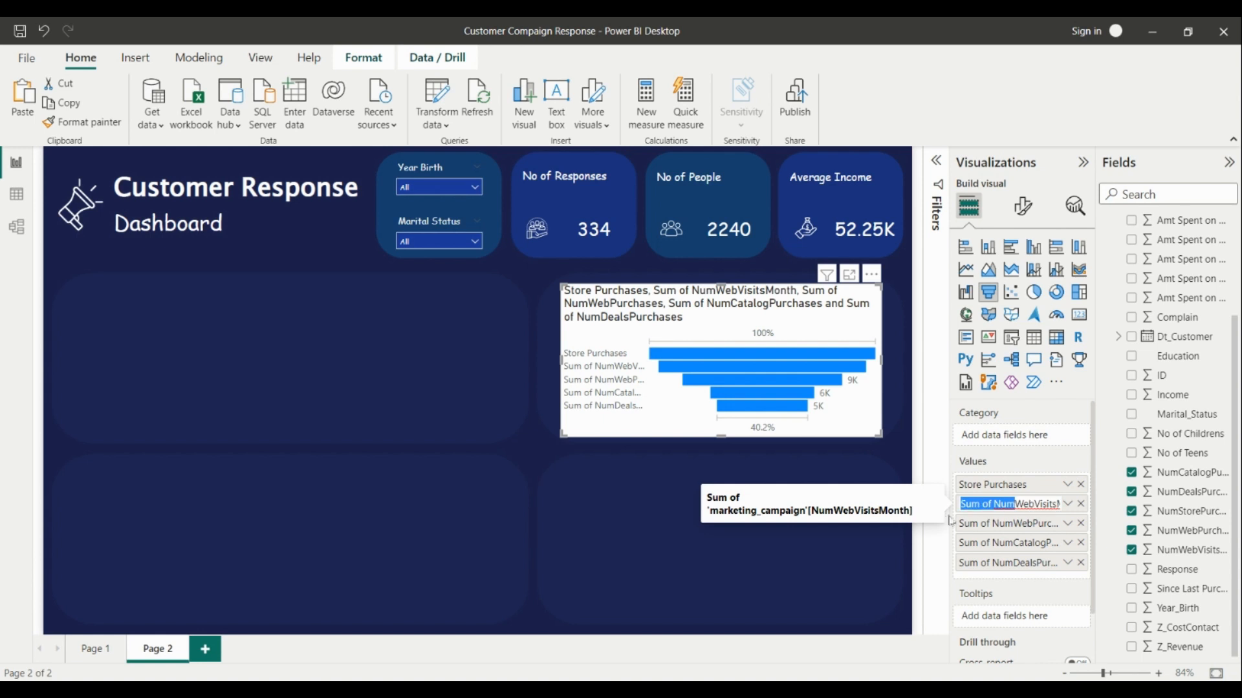
{"action": "key", "text": "BackSpace"}
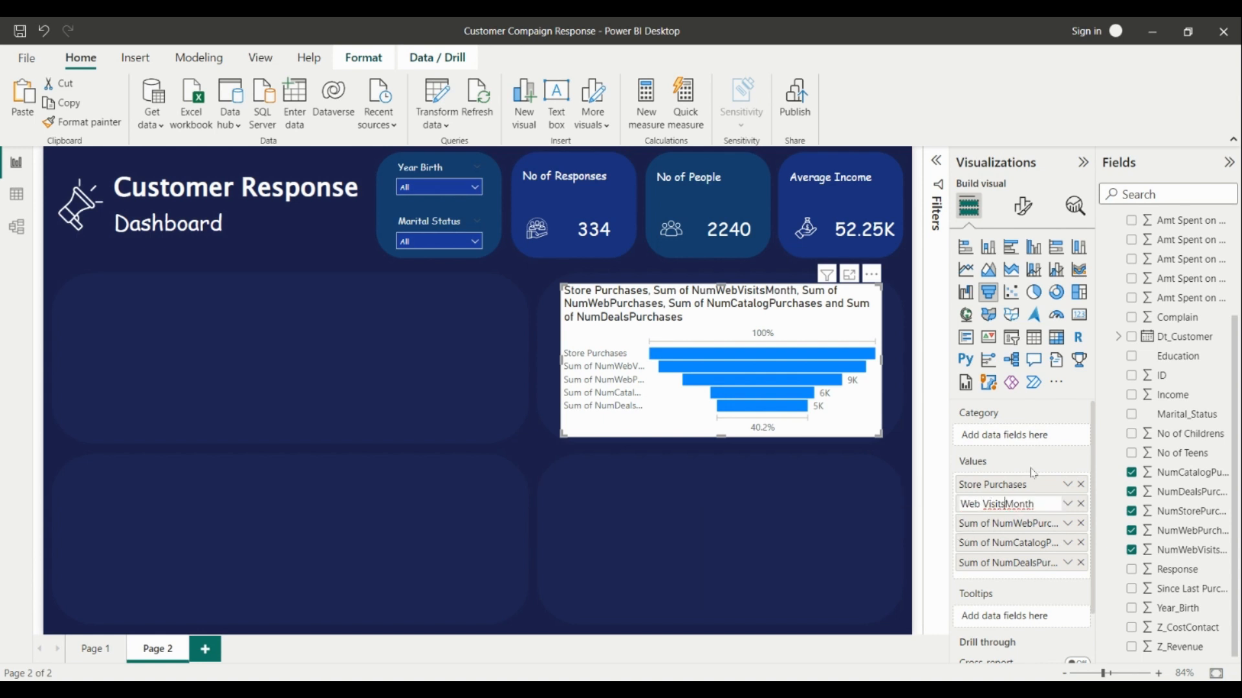
Step: Rename the funnel chart's Sum of NumWebPurchases value for this visual as "Web Purchases"
{"action": "double_click", "coordinate": [1001, 527]}
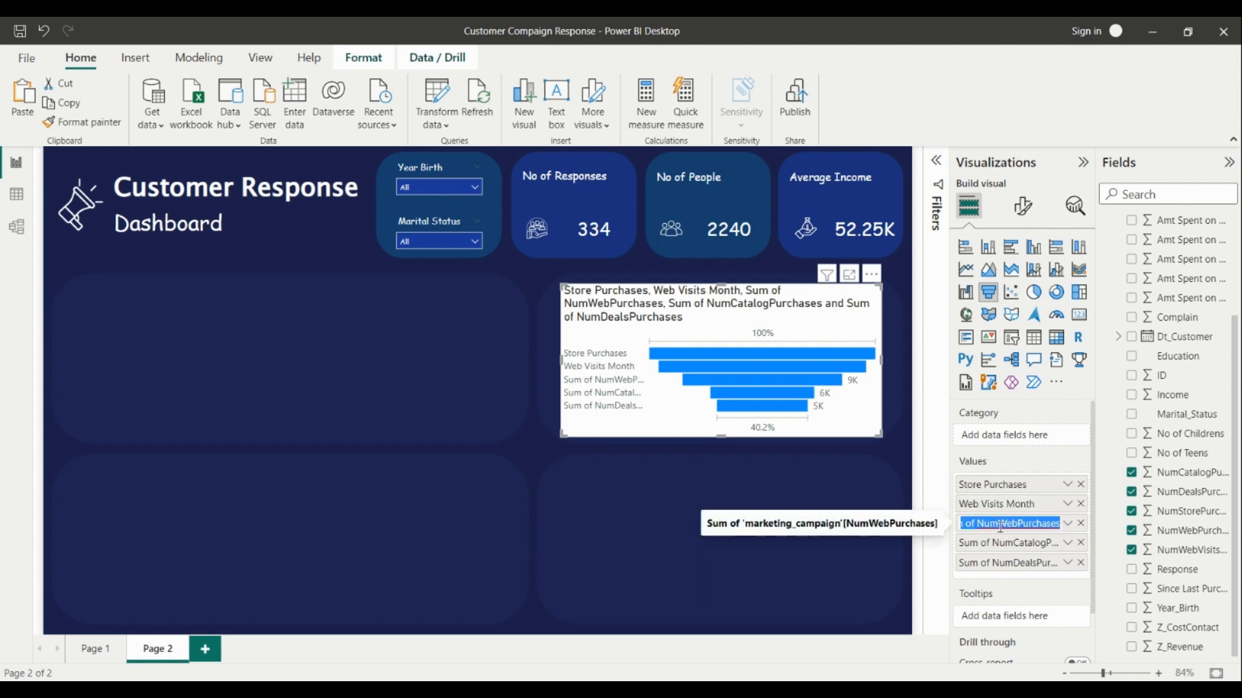
{"action": "left_click", "coordinate": [985, 526]}
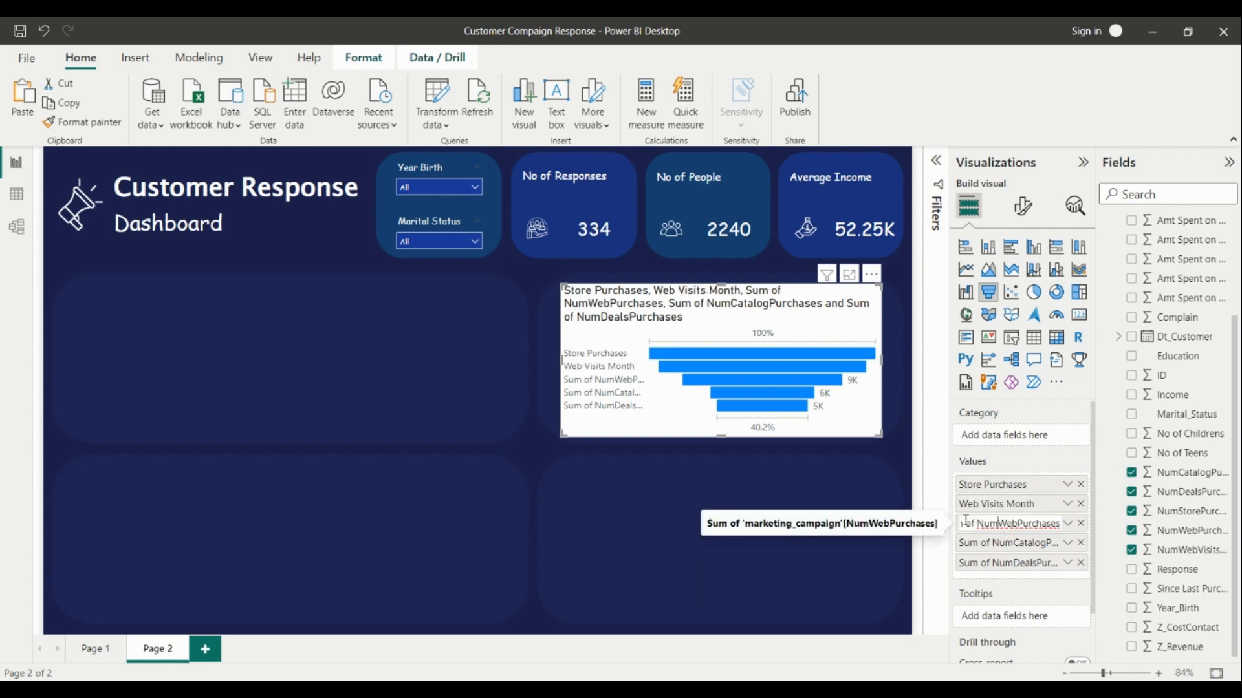
{"action": "key", "text": "BackSpace"}
{"action": "key", "text": "BackSpace"}
{"action": "key", "text": "BackSpace"}
{"action": "key", "text": "BackSpace"}
{"action": "key", "text": "BackSpace"}
{"action": "key", "text": "BackSpace"}
{"action": "key", "text": "BackSpace"}
{"action": "key", "text": "BackSpace"}
{"action": "key", "text": "BackSpace"}
{"action": "key", "text": "BackSpace"}
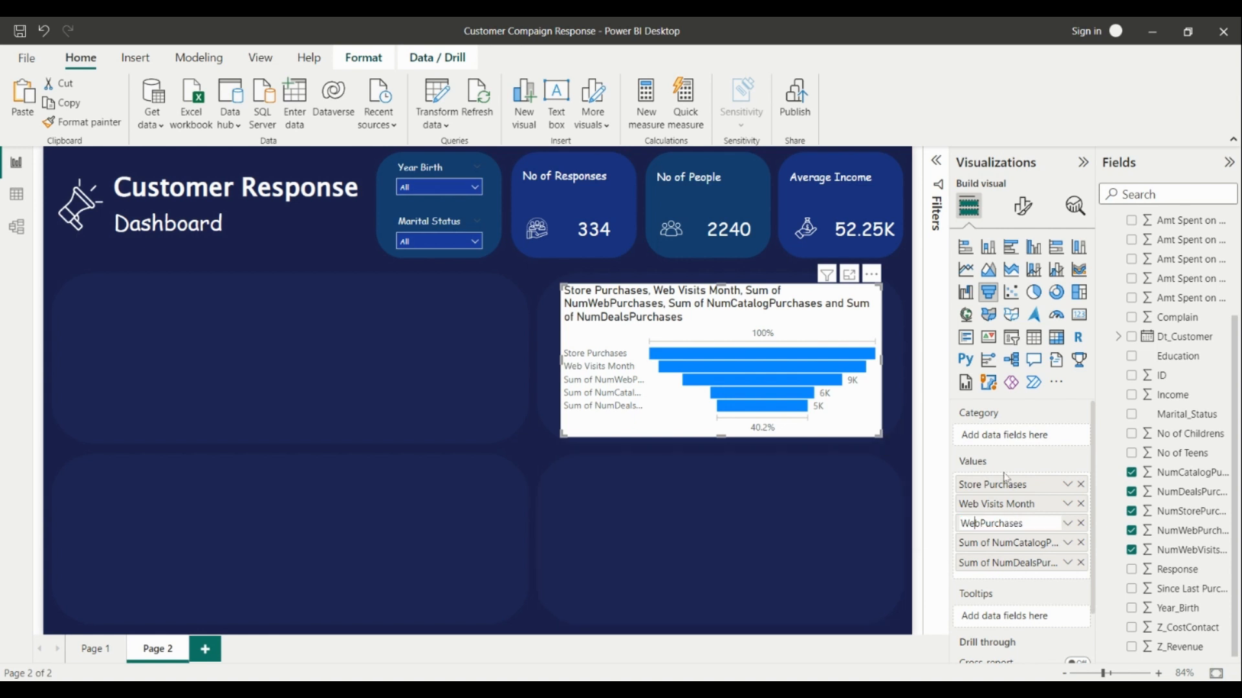
{"action": "key", "text": "Return"}
Step: Open the name of the funnel chart's Sum of NumCatalogPurchases value for editing
{"action": "double_click", "coordinate": [983, 541]}
{"action": "left_click", "coordinate": [986, 542]}
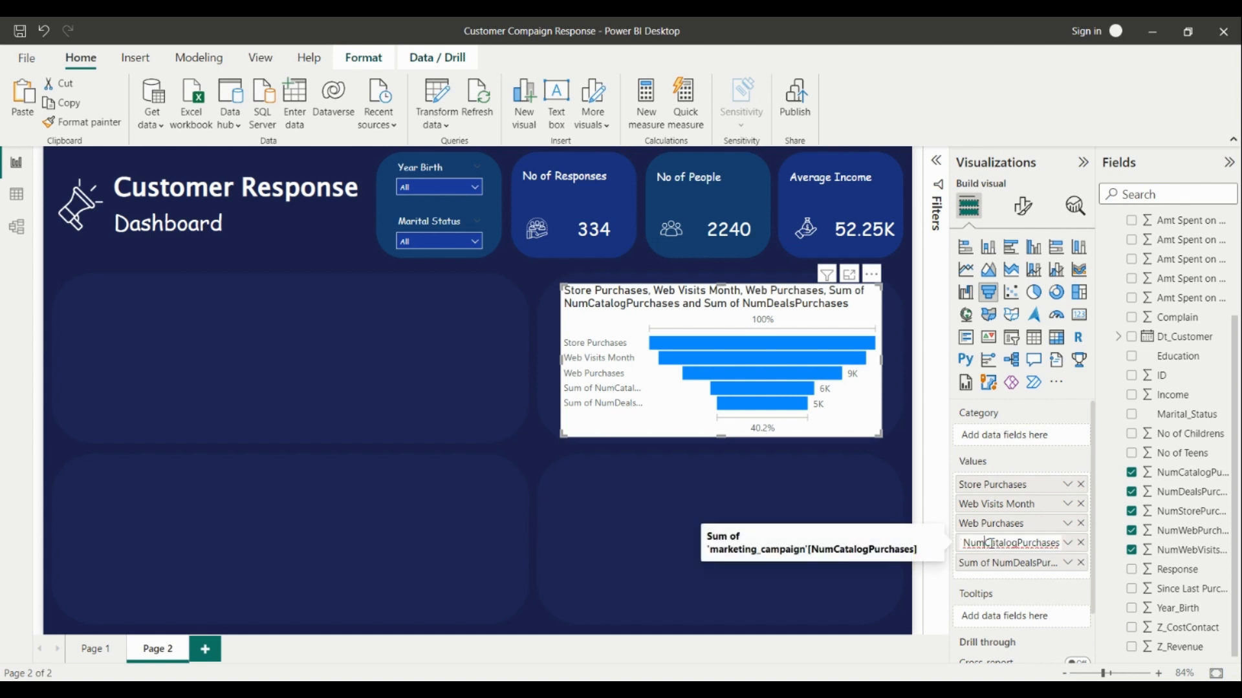
Step: Rename the funnel chart's catalog purchases value as Catalog Purchases
{"action": "key", "text": "BackSpace"}
{"action": "key", "text": "BackSpace"}
{"action": "key", "text": "BackSpace"}
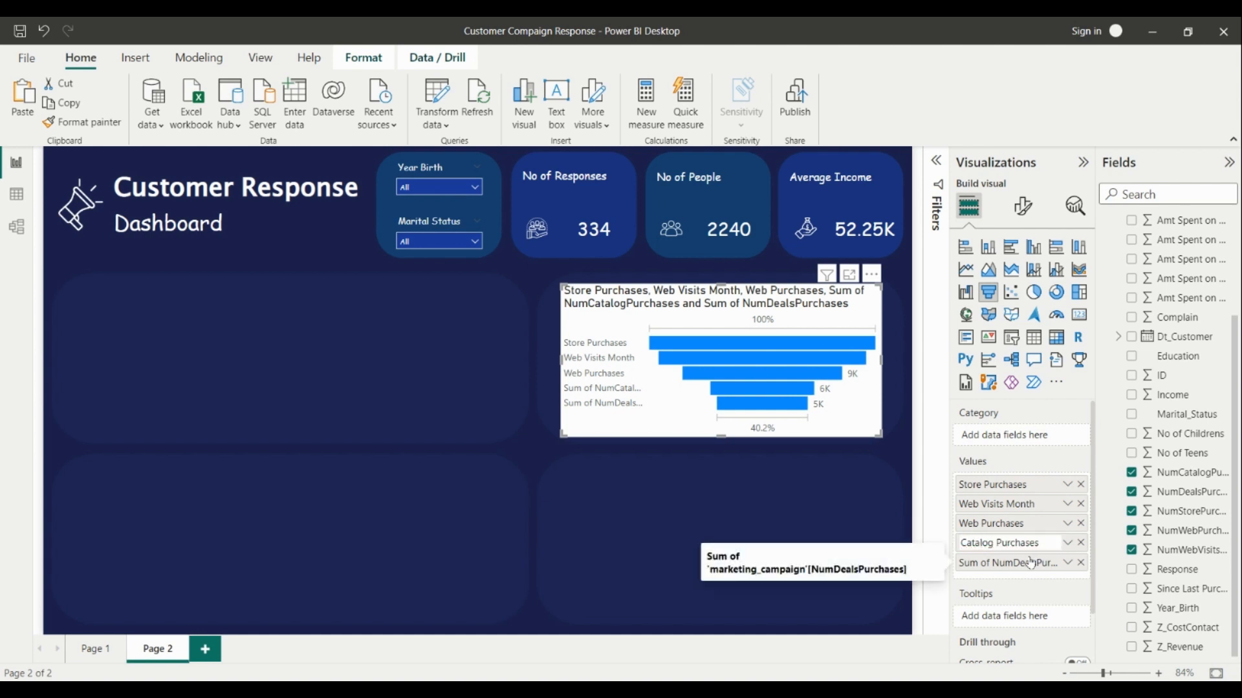
Step: Rename the funnel chart's Sum of NumDealsPurchases value as Deals Purchases
{"action": "double_click", "coordinate": [1009, 564]}
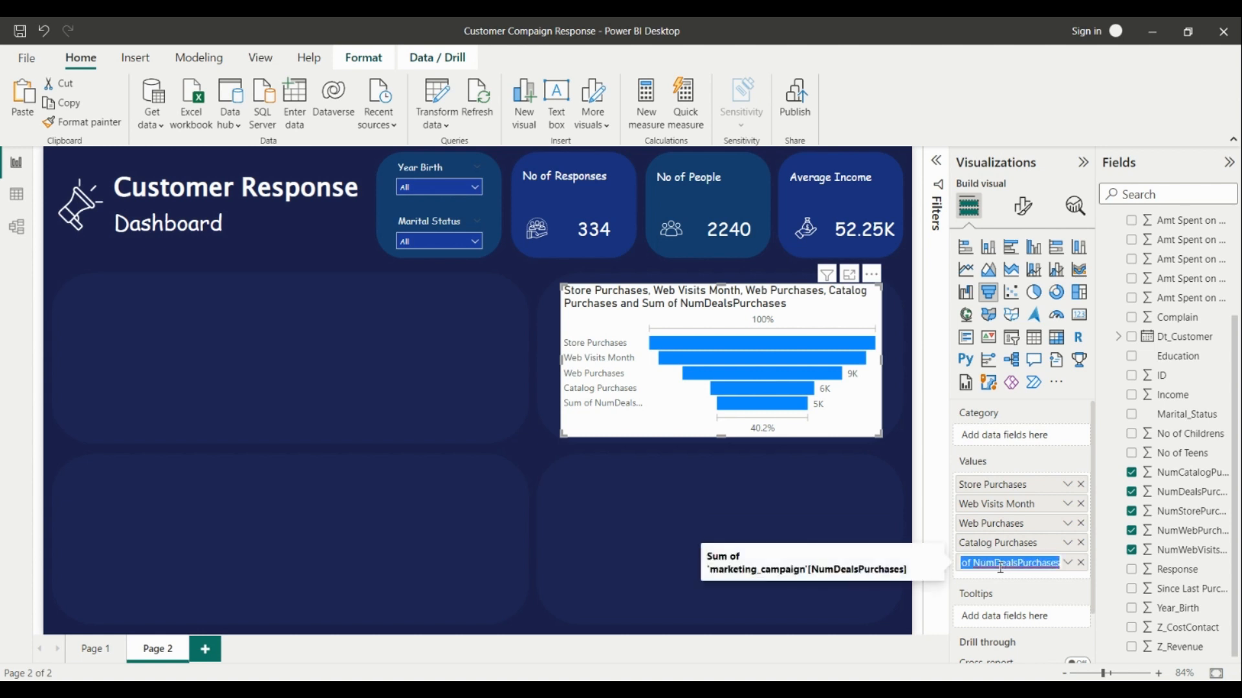
{"action": "left_click", "coordinate": [996, 566]}
{"action": "key", "text": "BackSpace"}
{"action": "key", "text": "BackSpace"}
{"action": "key", "text": "BackSpace"}
{"action": "key", "text": "BackSpace"}
{"action": "key", "text": "BackSpace"}
{"action": "key", "text": "BackSpace"}
{"action": "key", "text": "BackSpace"}
{"action": "key", "text": "BackSpace"}
{"action": "key", "text": "BackSpace"}
{"action": "key", "text": "BackSpace"}
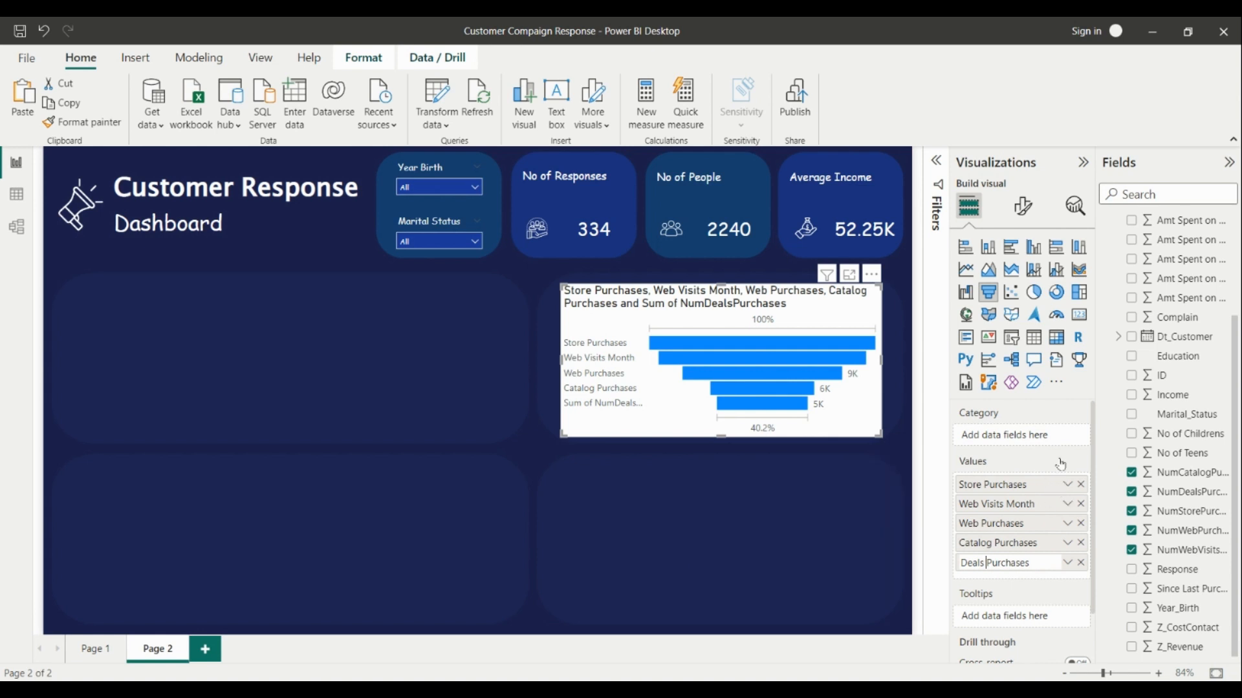
Step: Turn off the funnel chart's title
{"action": "left_click", "coordinate": [1023, 208]}
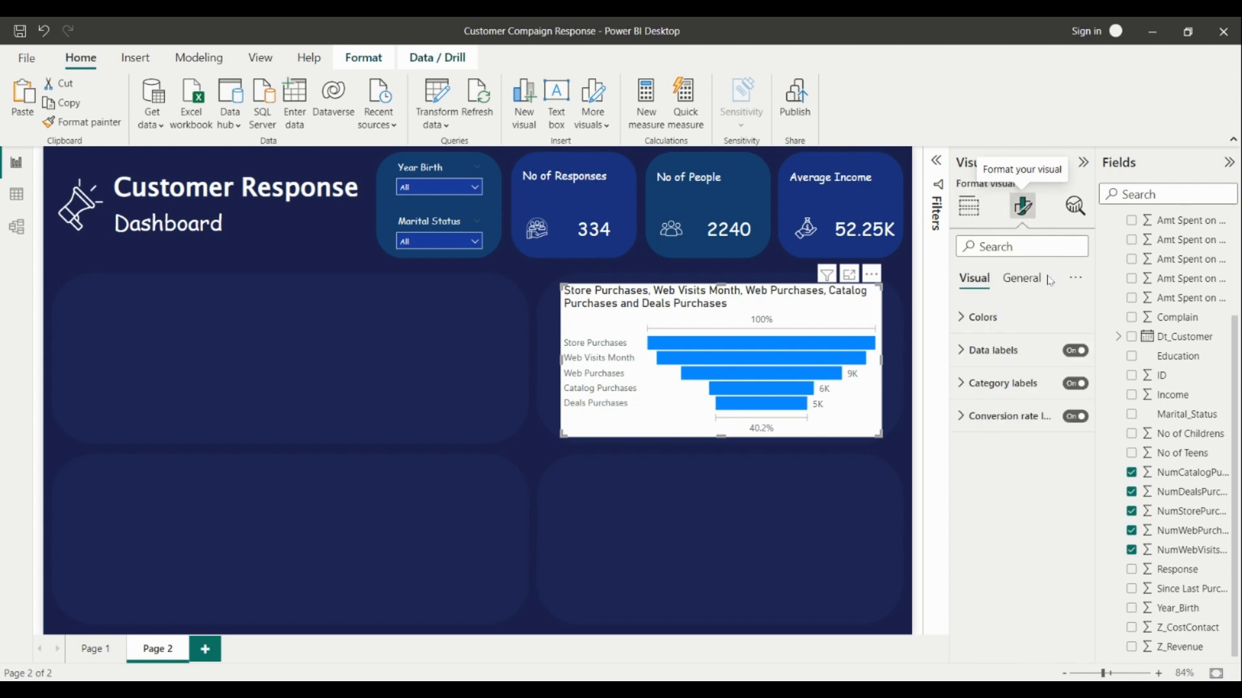
{"action": "left_click", "coordinate": [1021, 278]}
{"action": "left_click", "coordinate": [1073, 350]}
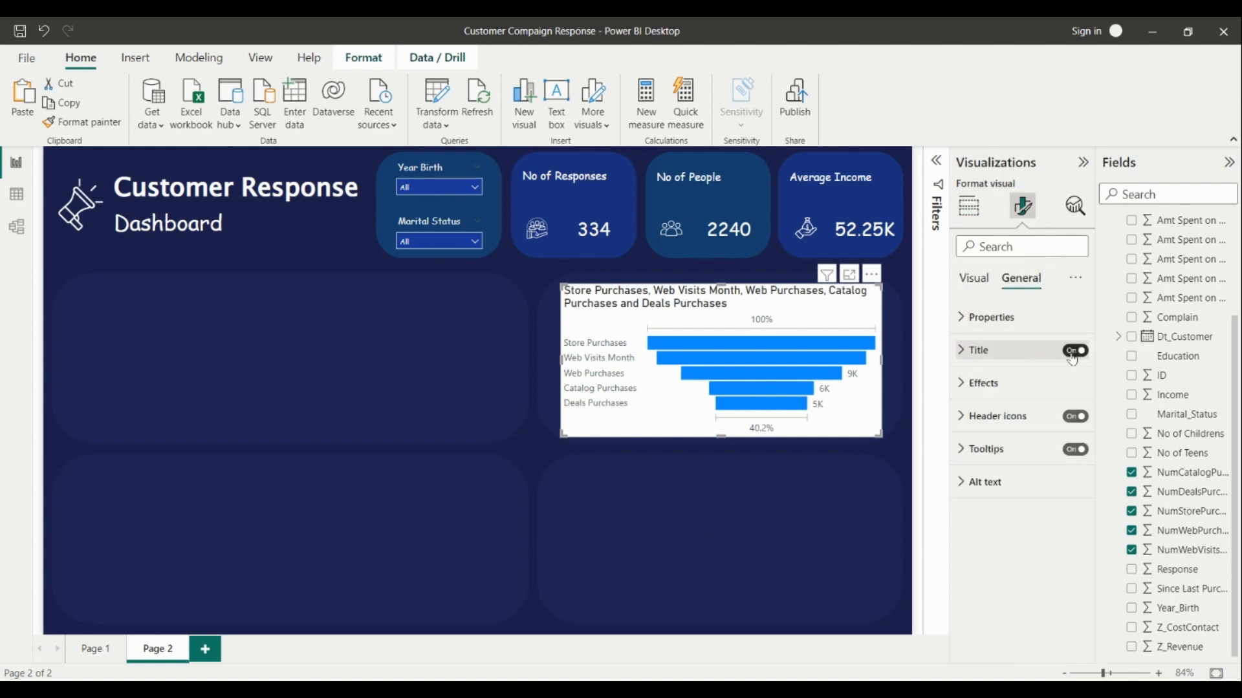
Step: Open the custom colours of Store Purchases and Web Visits in Page 1's funnel chart so they join the recent colours
{"action": "left_click", "coordinate": [970, 280]}
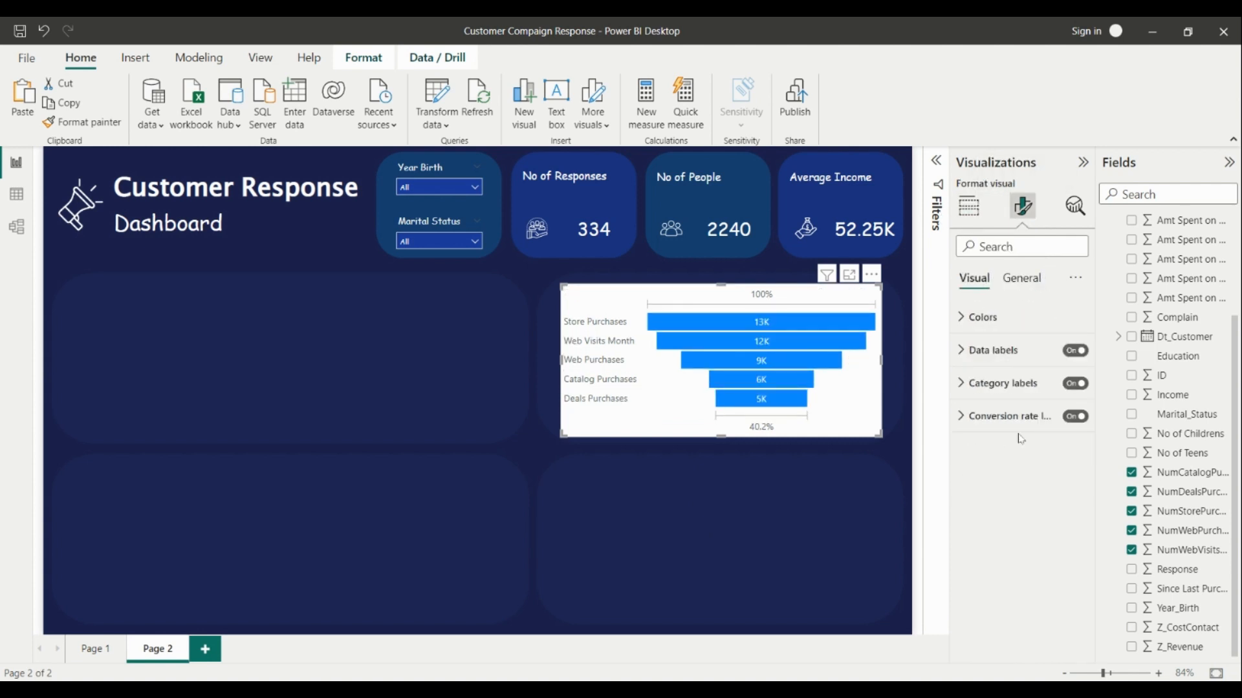
{"action": "left_click", "coordinate": [980, 317]}
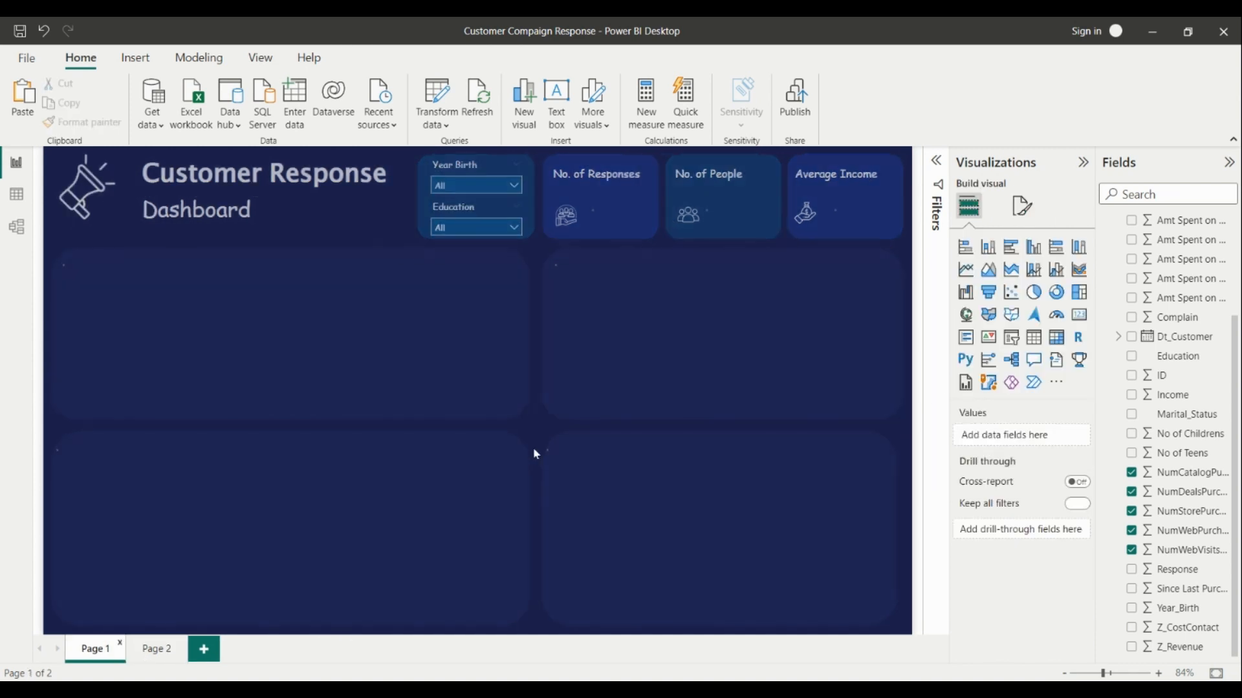
{"action": "left_click", "coordinate": [1022, 207]}
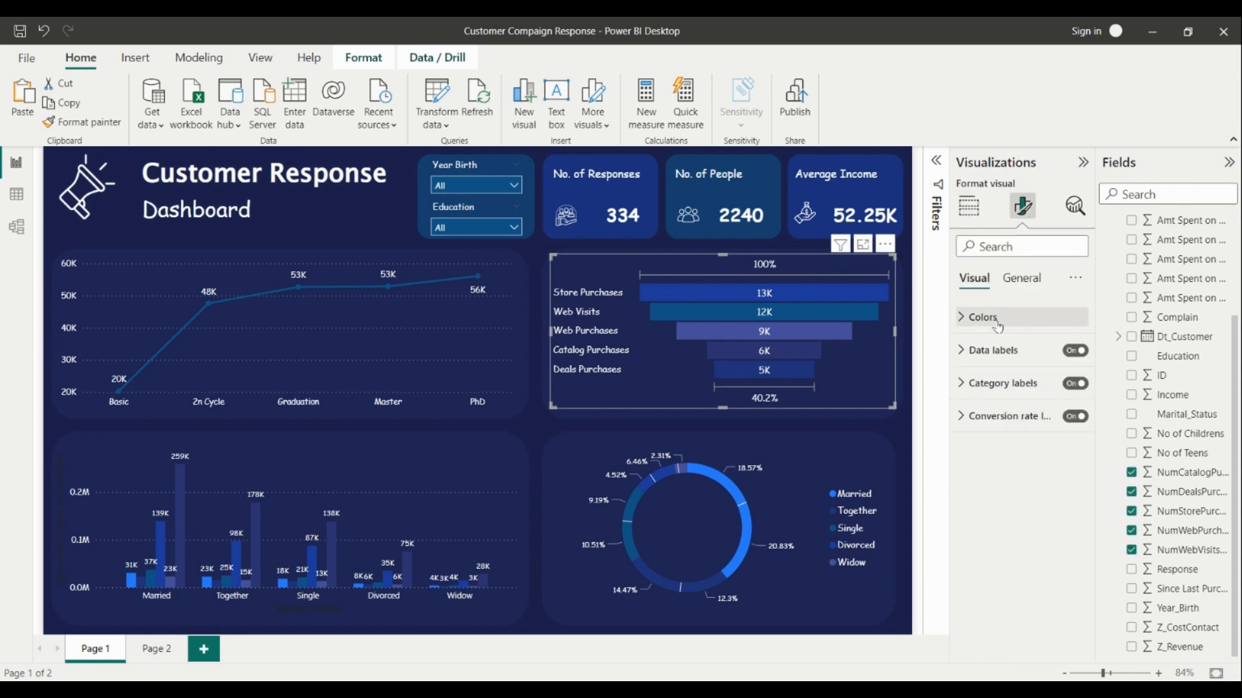
{"action": "left_click", "coordinate": [1003, 326]}
{"action": "left_click", "coordinate": [992, 431]}
{"action": "left_click", "coordinate": [1015, 395]}
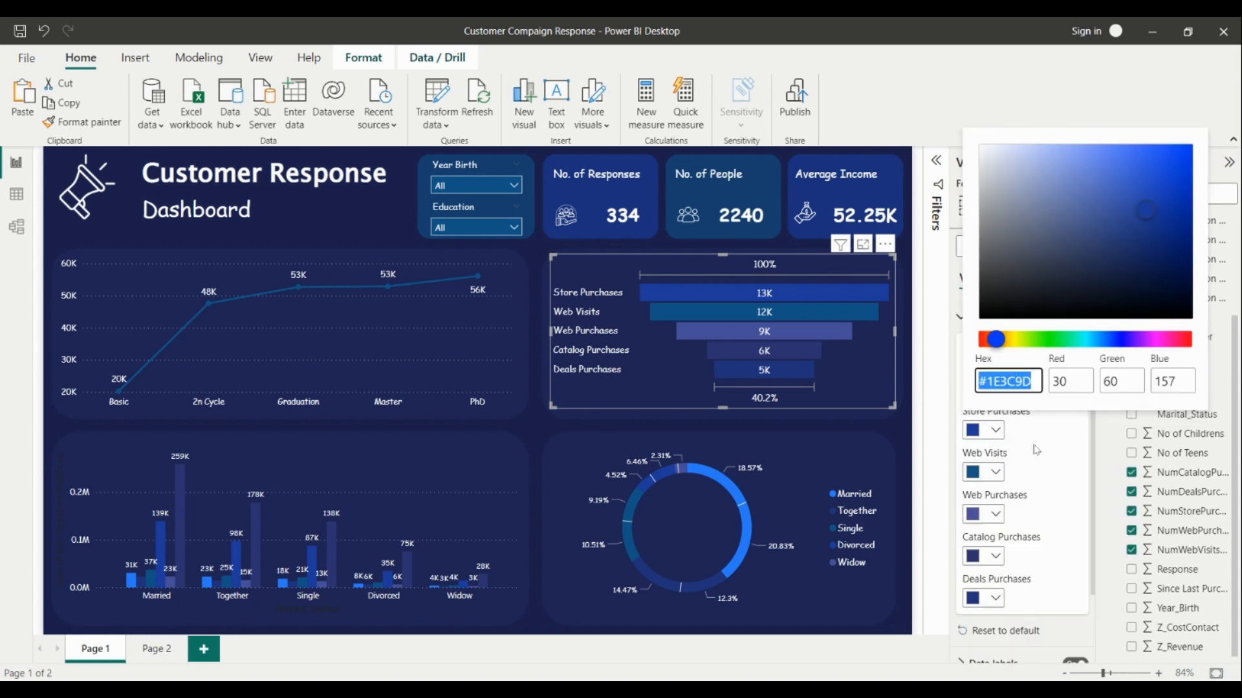
{"action": "left_click", "coordinate": [1000, 472]}
{"action": "left_click", "coordinate": [999, 472]}
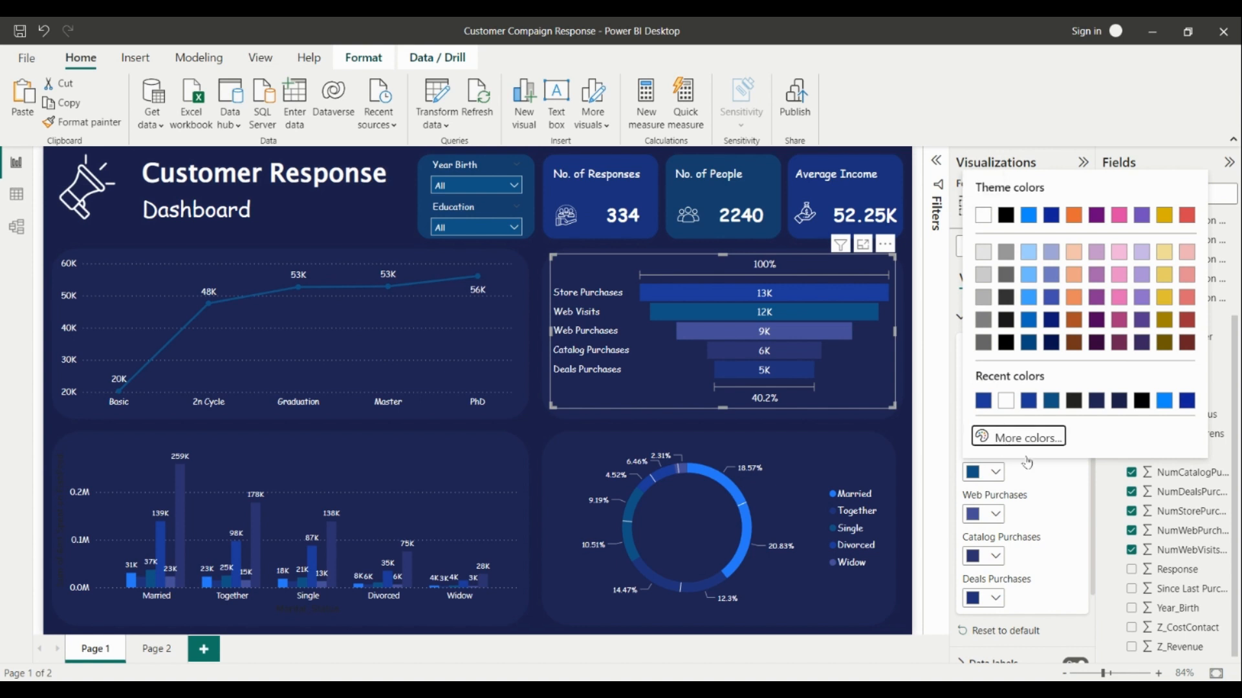
{"action": "left_click", "coordinate": [996, 435]}
Step: Add the Web Purchases, Catalog Purchases and Deals Purchases colours of Page 1's funnel to the recent colours by opening each custom colour
{"action": "left_click", "coordinate": [995, 514]}
{"action": "left_click", "coordinate": [995, 514]}
{"action": "left_click", "coordinate": [995, 514]}
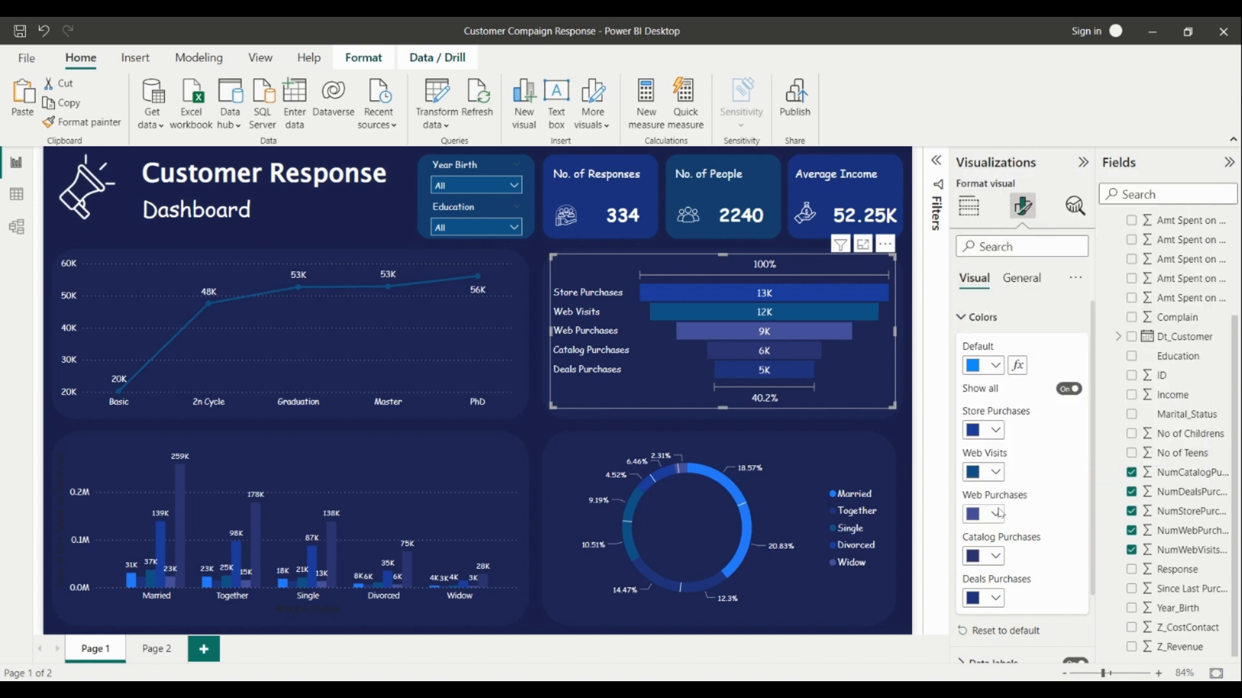
{"action": "left_click", "coordinate": [994, 514]}
{"action": "left_click", "coordinate": [999, 477]}
{"action": "left_click", "coordinate": [1066, 520]}
{"action": "left_click", "coordinate": [996, 556]}
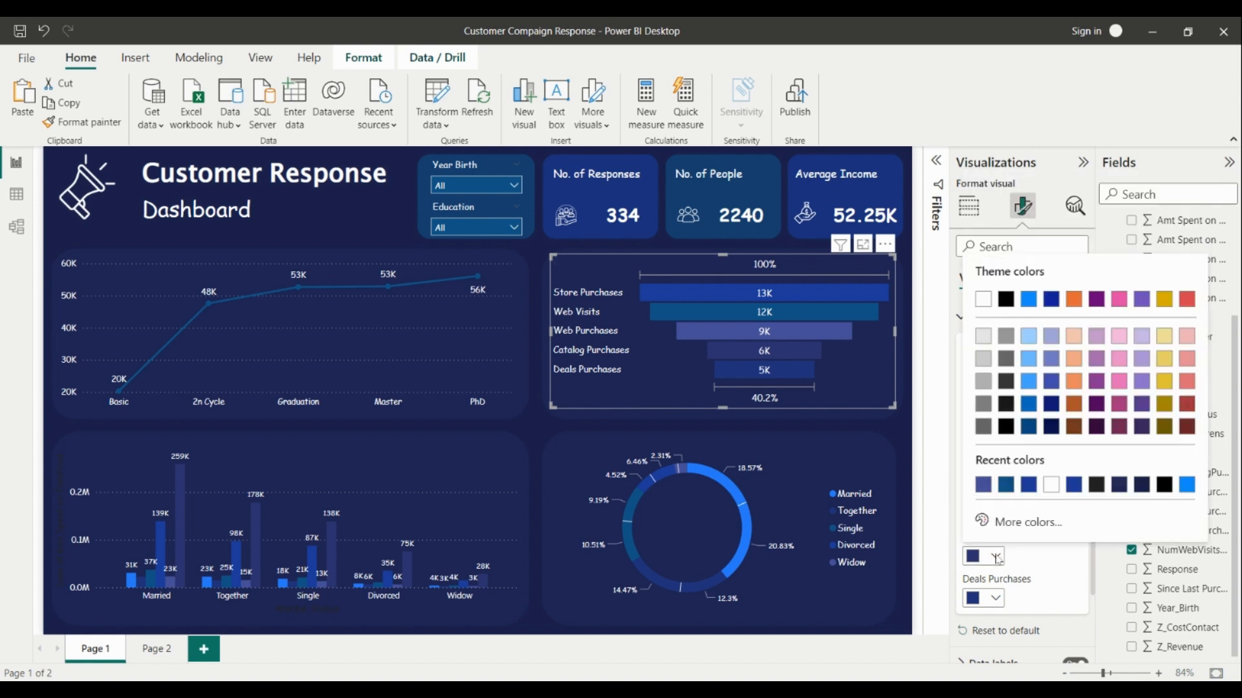
{"action": "left_click", "coordinate": [999, 520]}
{"action": "left_click", "coordinate": [995, 601]}
{"action": "left_click", "coordinate": [1002, 596]}
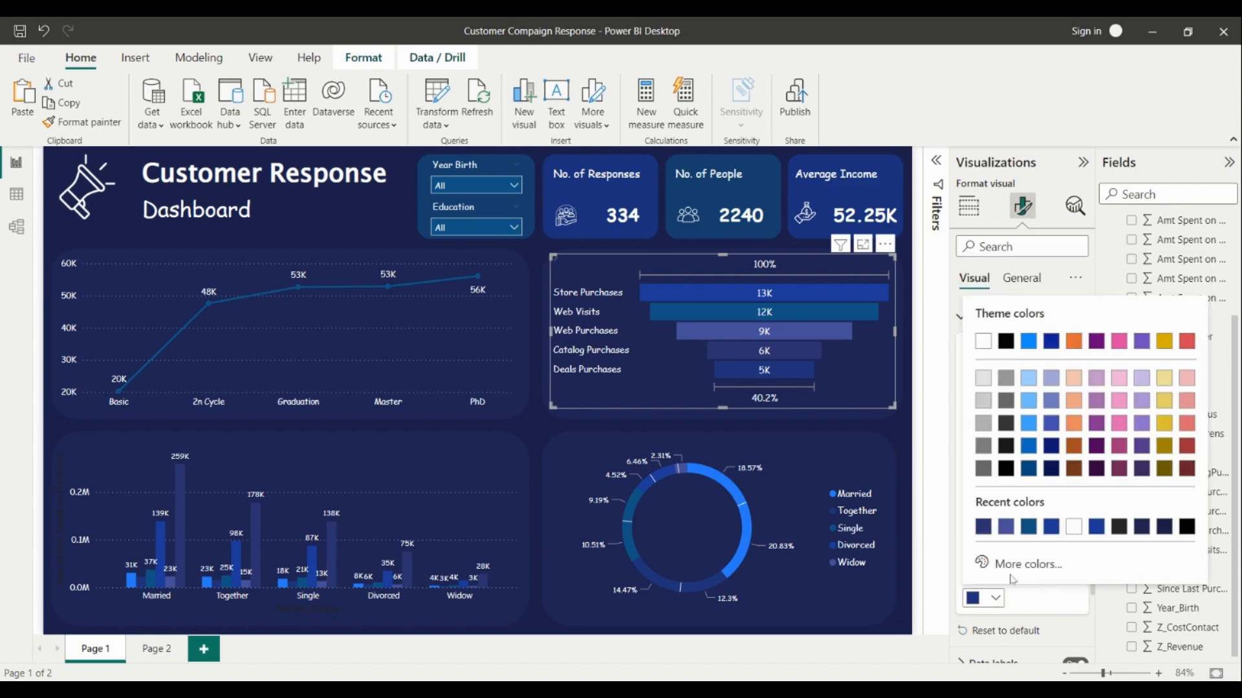
{"action": "left_click", "coordinate": [1003, 567]}
{"action": "left_click", "coordinate": [574, 649]}
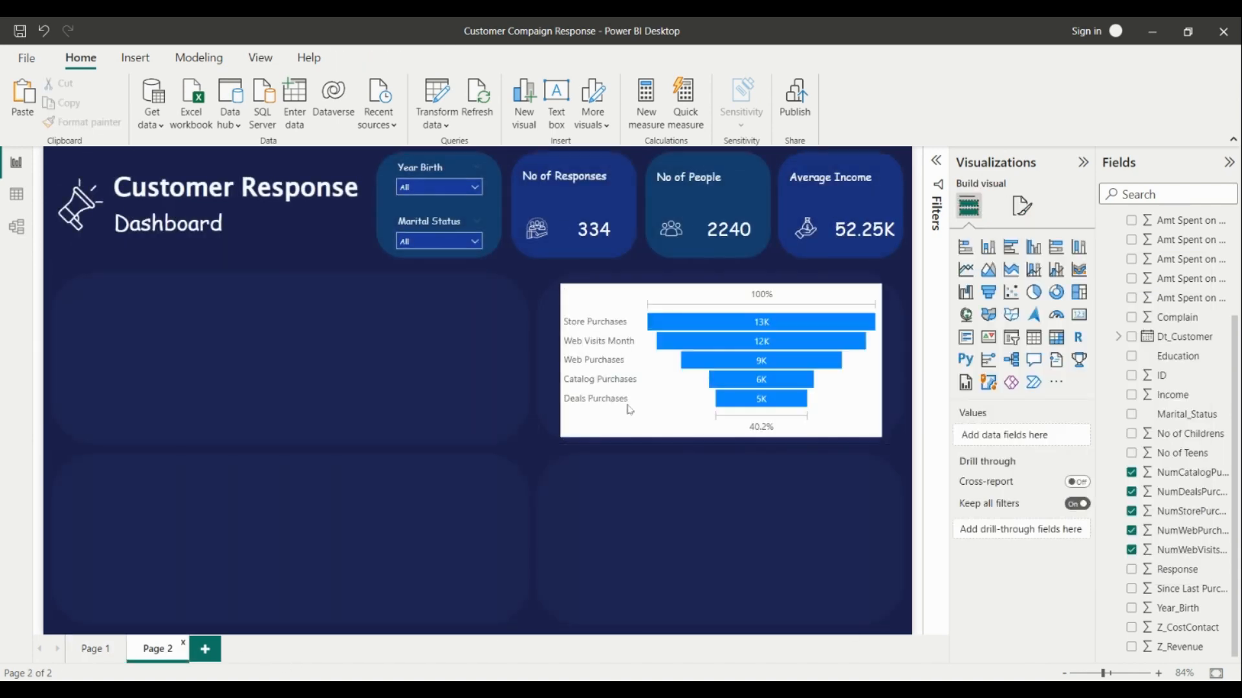
Step: Show all category colours for Page 2's funnel, giving Store Purchases the recent blue #1E3C9D and Web Visits Month the recent teal blue
{"action": "left_click", "coordinate": [1022, 205]}
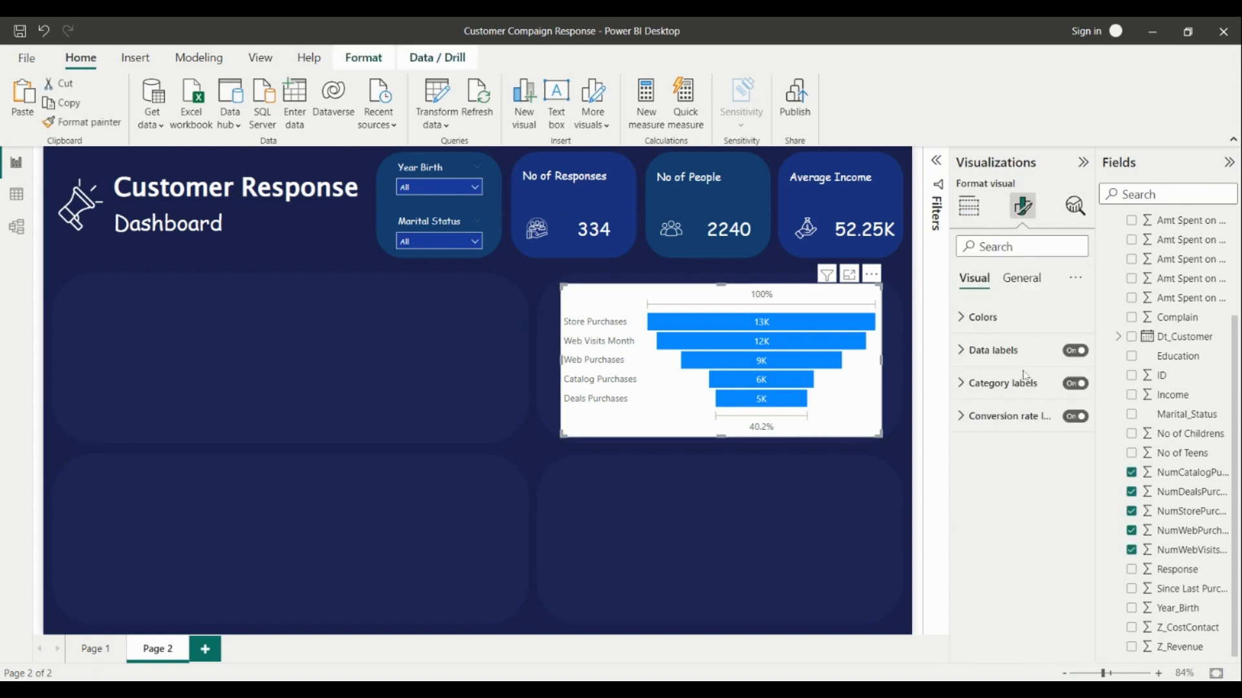
{"action": "left_click", "coordinate": [1003, 320]}
{"action": "left_click", "coordinate": [1068, 389]}
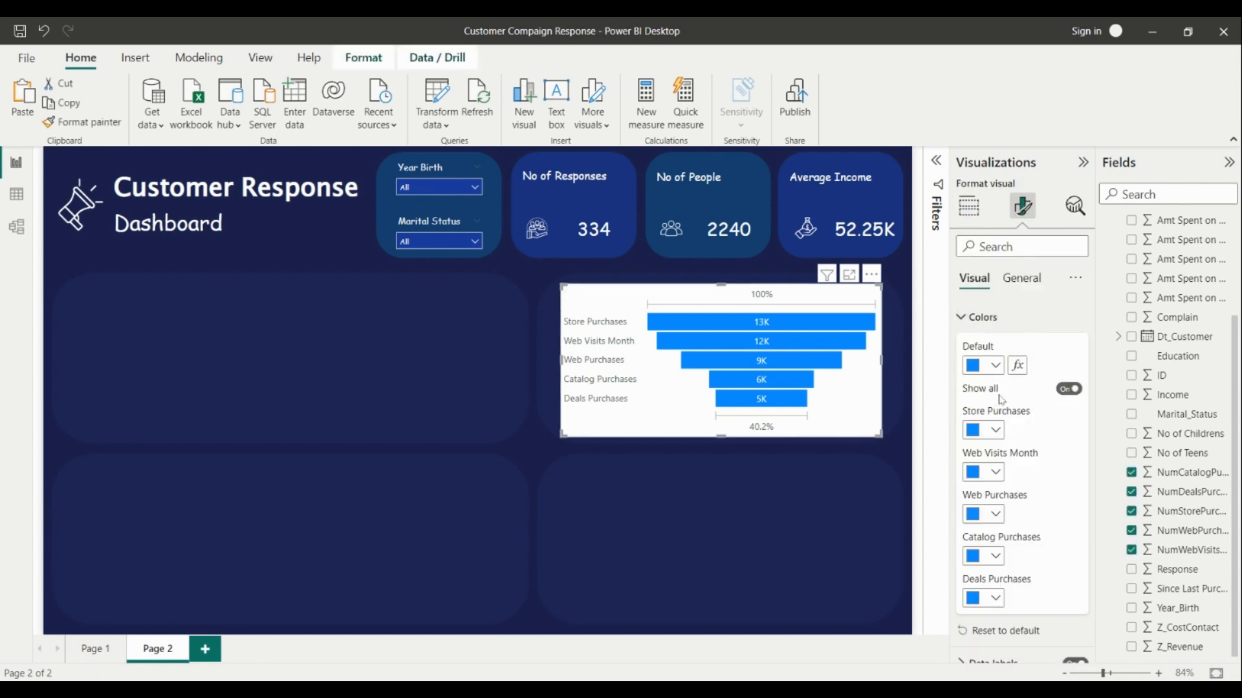
{"action": "left_click", "coordinate": [996, 430]}
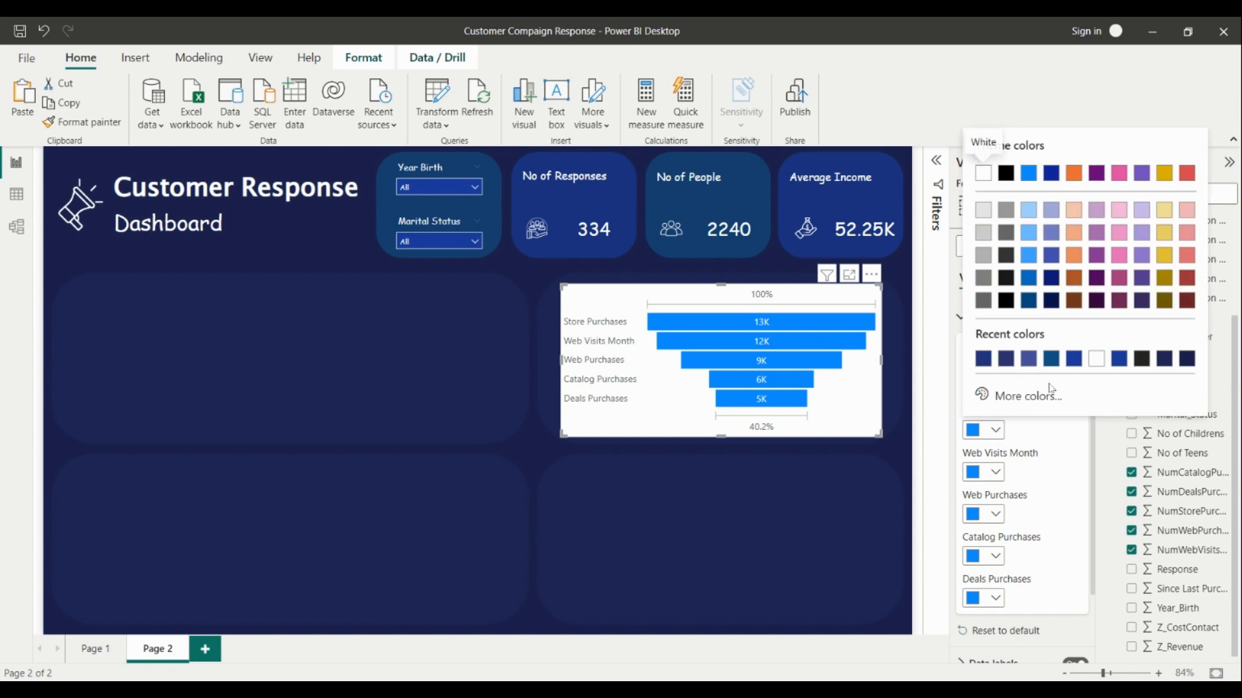
{"action": "left_click", "coordinate": [1075, 369]}
{"action": "left_click", "coordinate": [989, 472]}
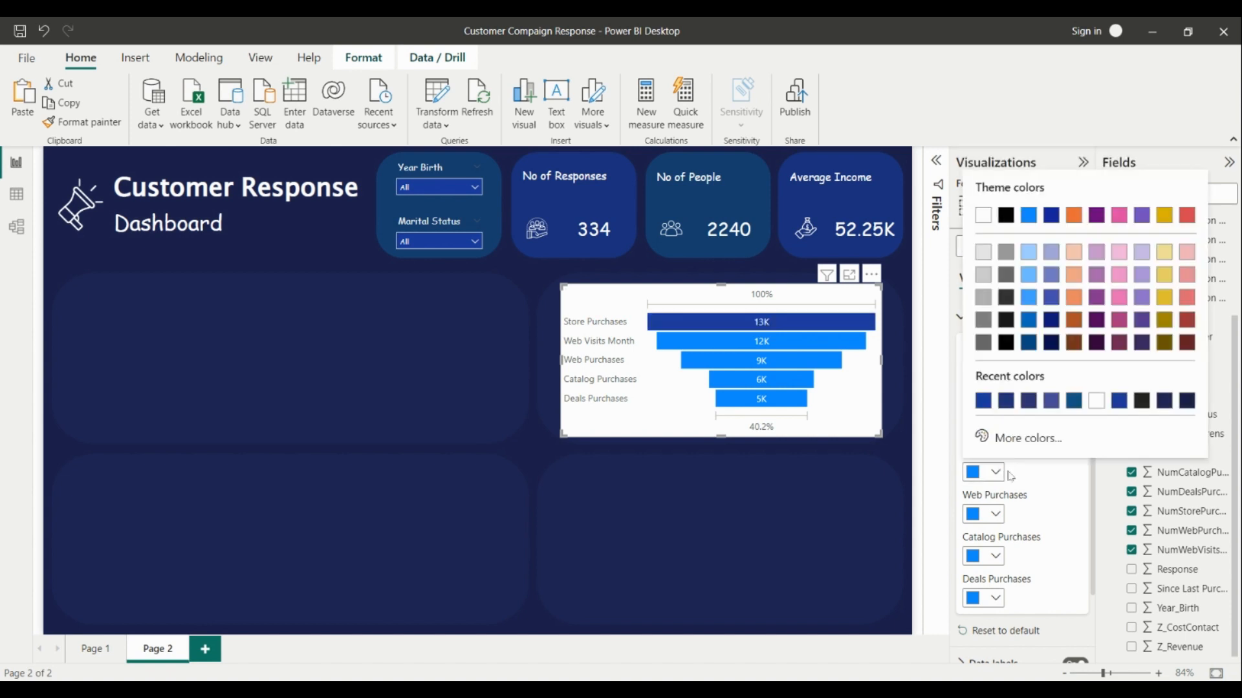
{"action": "left_click", "coordinate": [1074, 401]}
Step: Colour Web Purchases light indigo, Catalog Purchases dark indigo and Deals Purchases dark blue, using the matching recent colours
{"action": "left_click", "coordinate": [989, 515]}
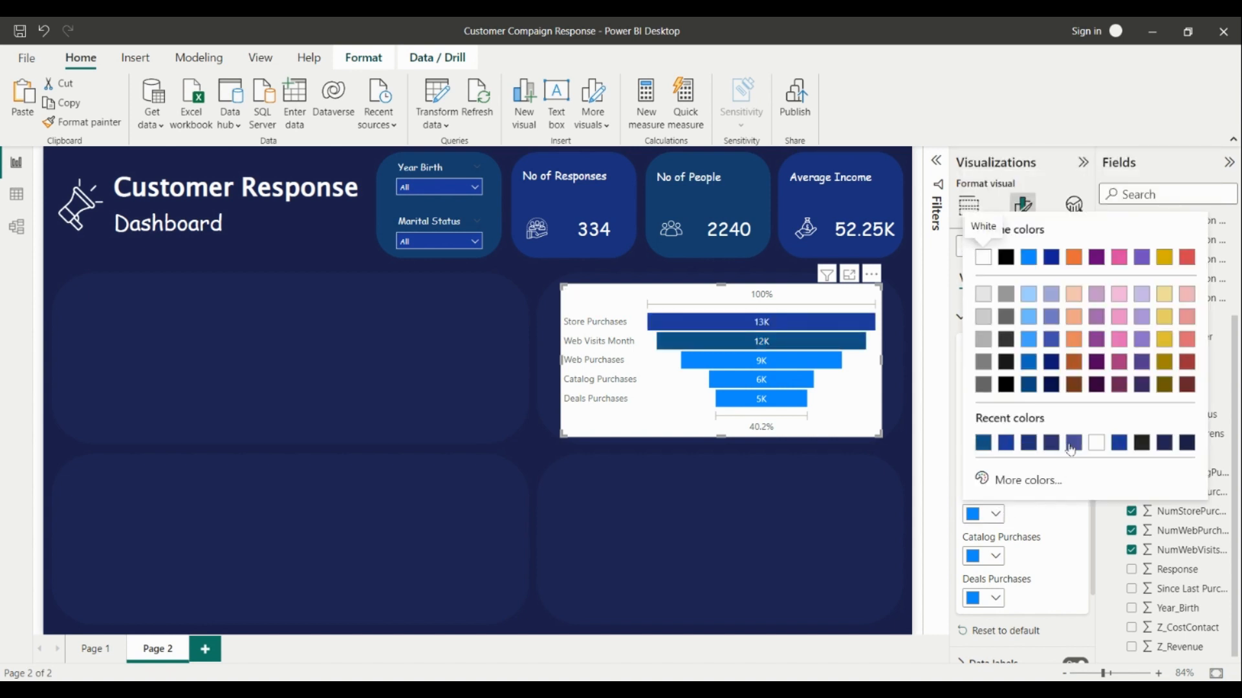
{"action": "left_click", "coordinate": [1073, 441]}
{"action": "left_click", "coordinate": [999, 559]}
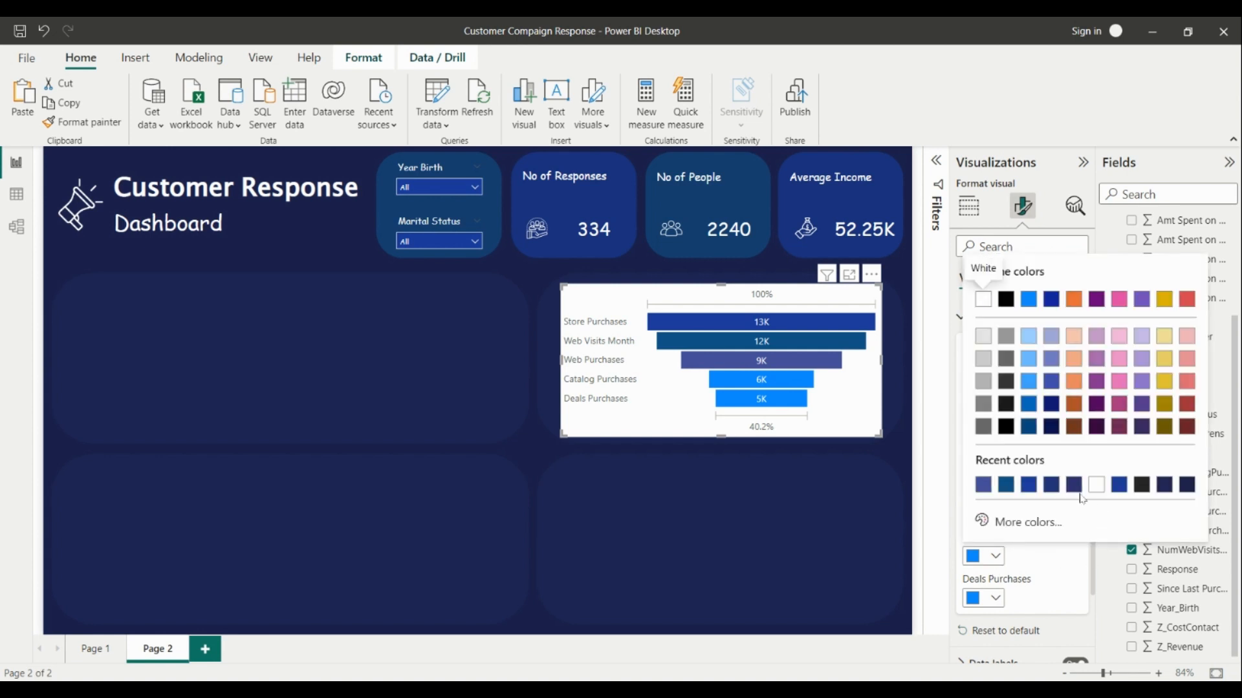
{"action": "left_click", "coordinate": [1073, 486]}
{"action": "left_click", "coordinate": [989, 598]}
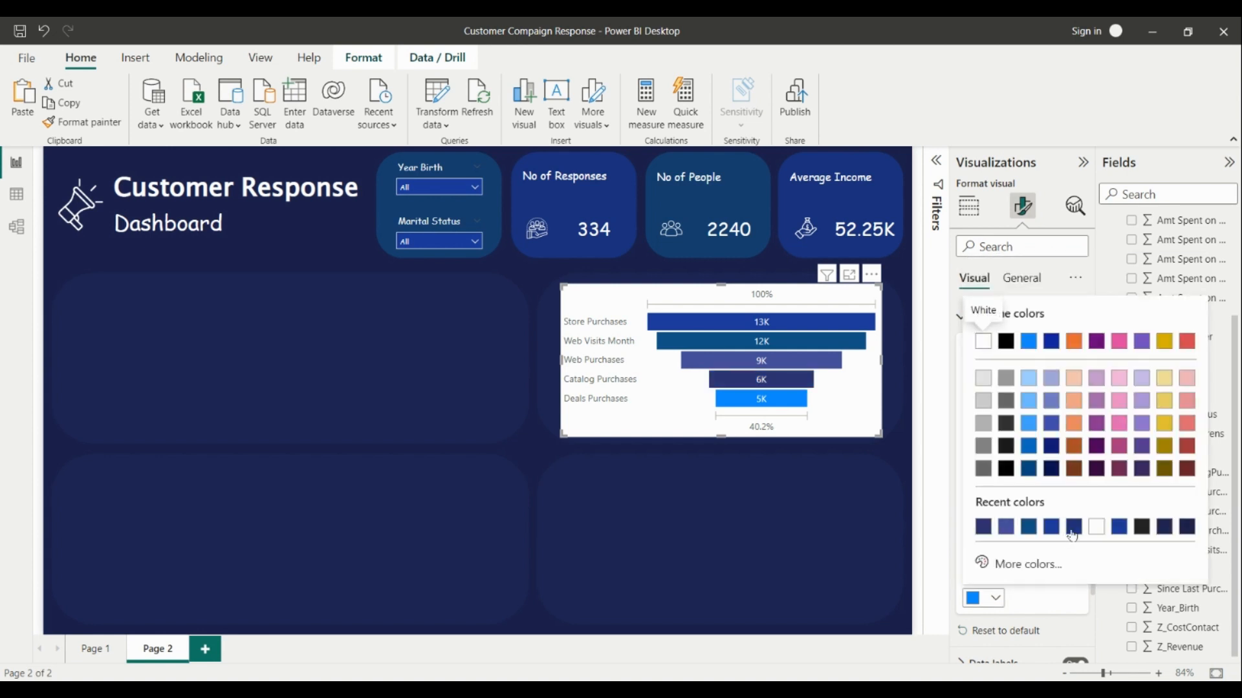
{"action": "left_click", "coordinate": [1071, 532]}
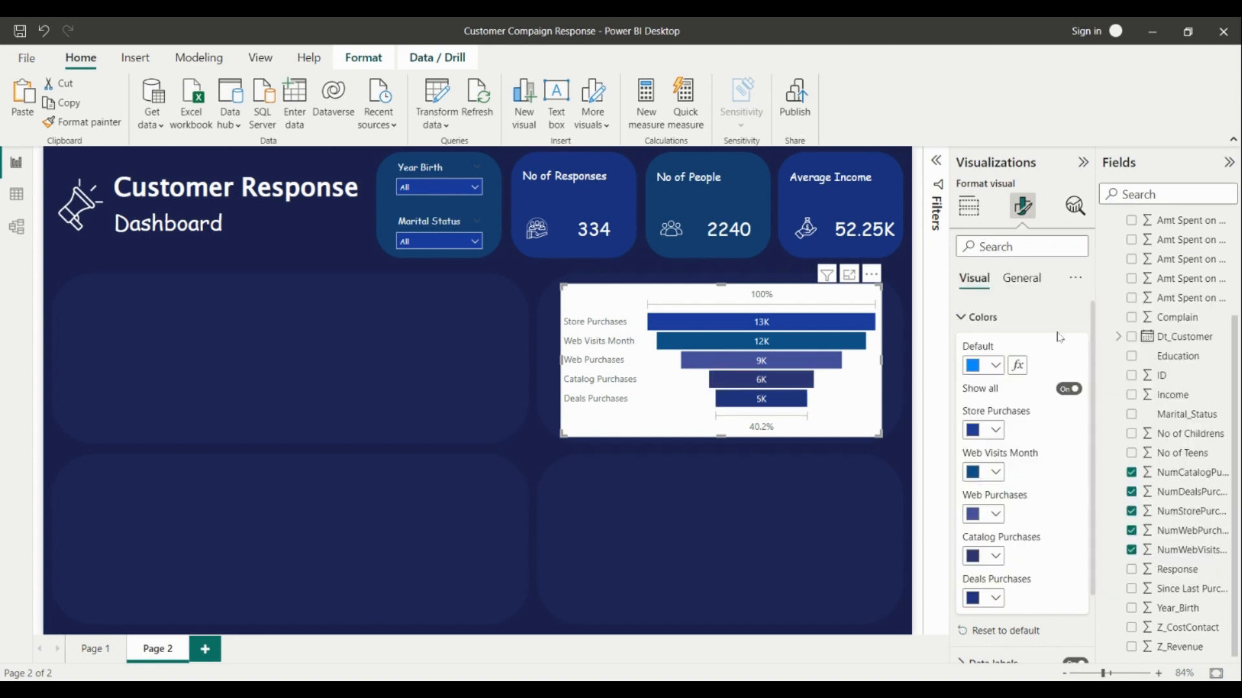
Step: Turn off the background effect of the funnel chart on Page 2
{"action": "left_click", "coordinate": [1021, 278]}
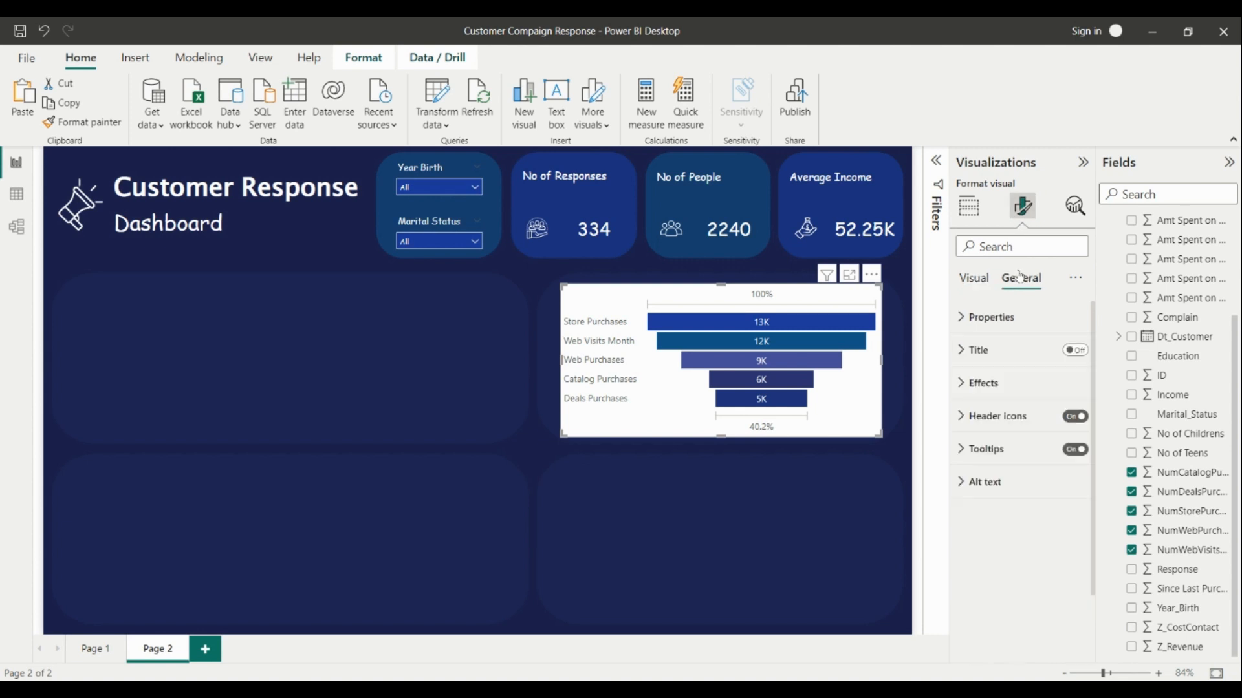
{"action": "left_click", "coordinate": [996, 384]}
{"action": "left_click", "coordinate": [1070, 417]}
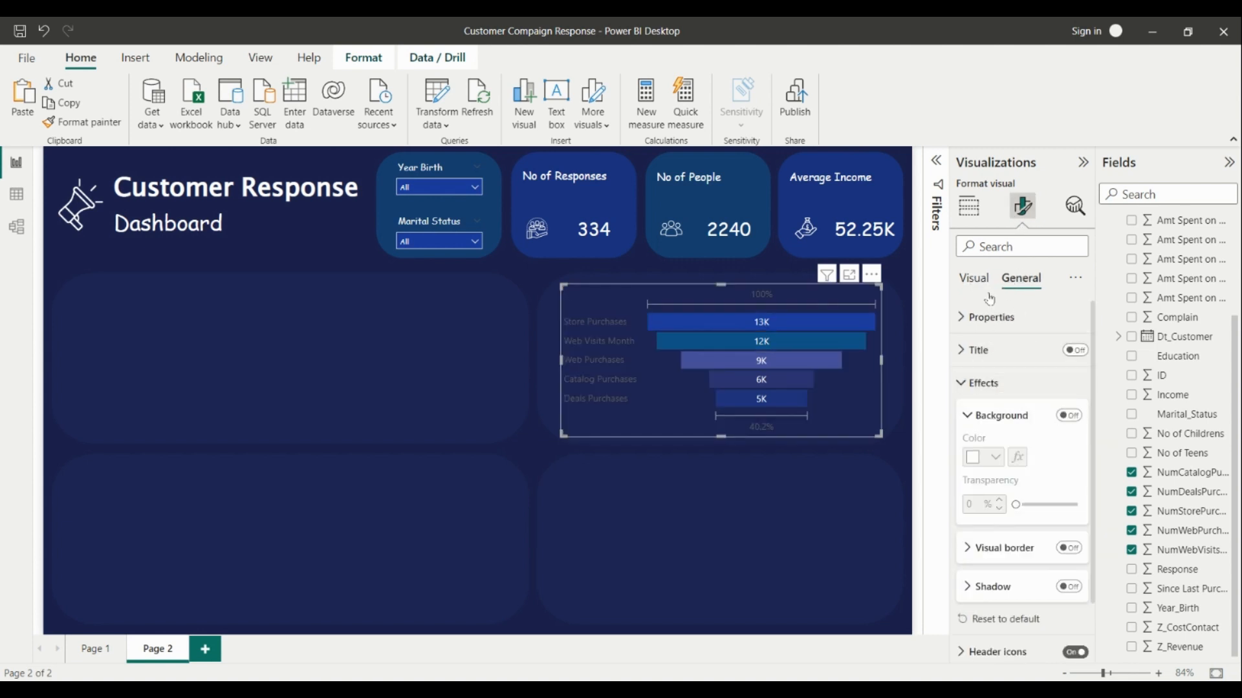
Step: Set the funnel's data label values to the Comic Sans MS font in white
{"action": "left_click", "coordinate": [974, 278]}
{"action": "left_click", "coordinate": [983, 316]}
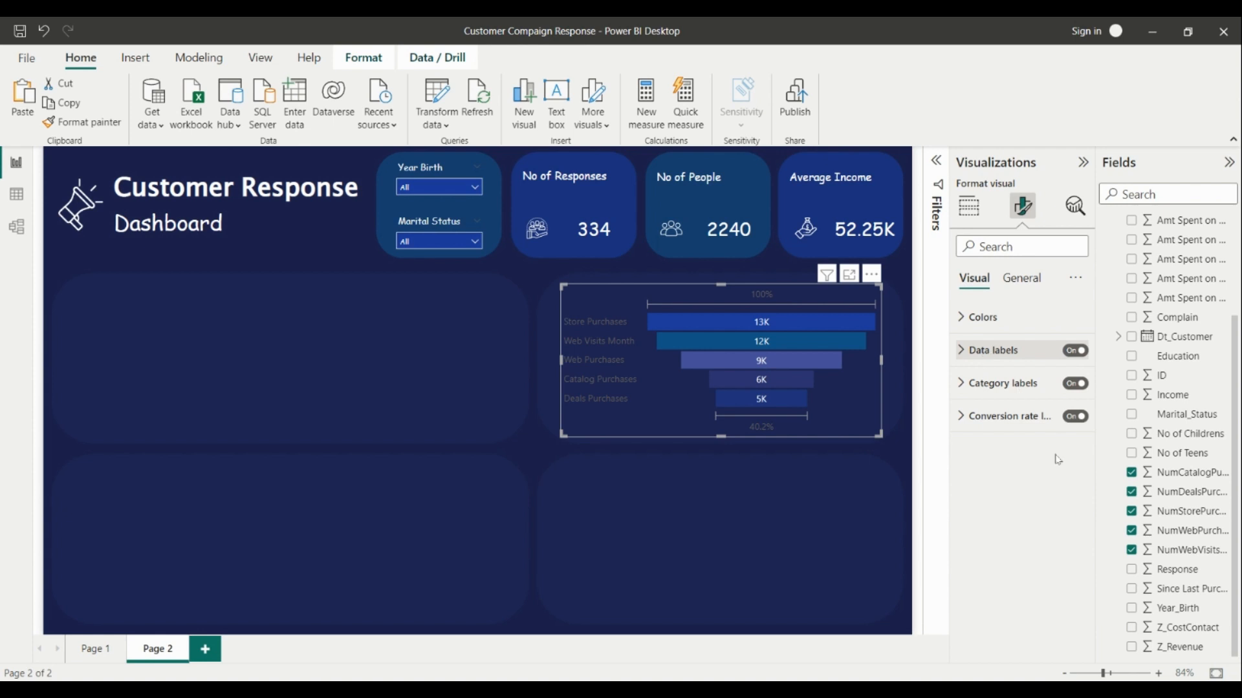
{"action": "left_click", "coordinate": [1000, 350]}
{"action": "left_click", "coordinate": [1009, 504]}
{"action": "scroll", "coordinate": [1016, 478], "scroll_direction": "down", "scroll_amount": 1}
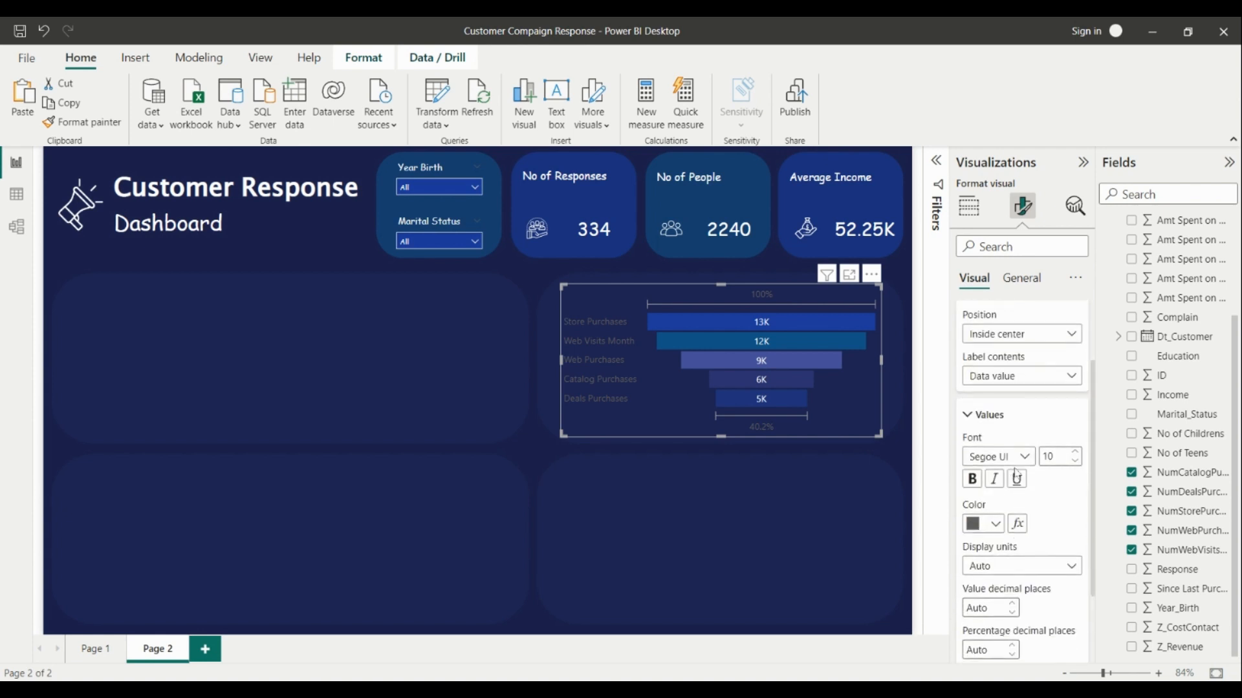
{"action": "left_click", "coordinate": [986, 463]}
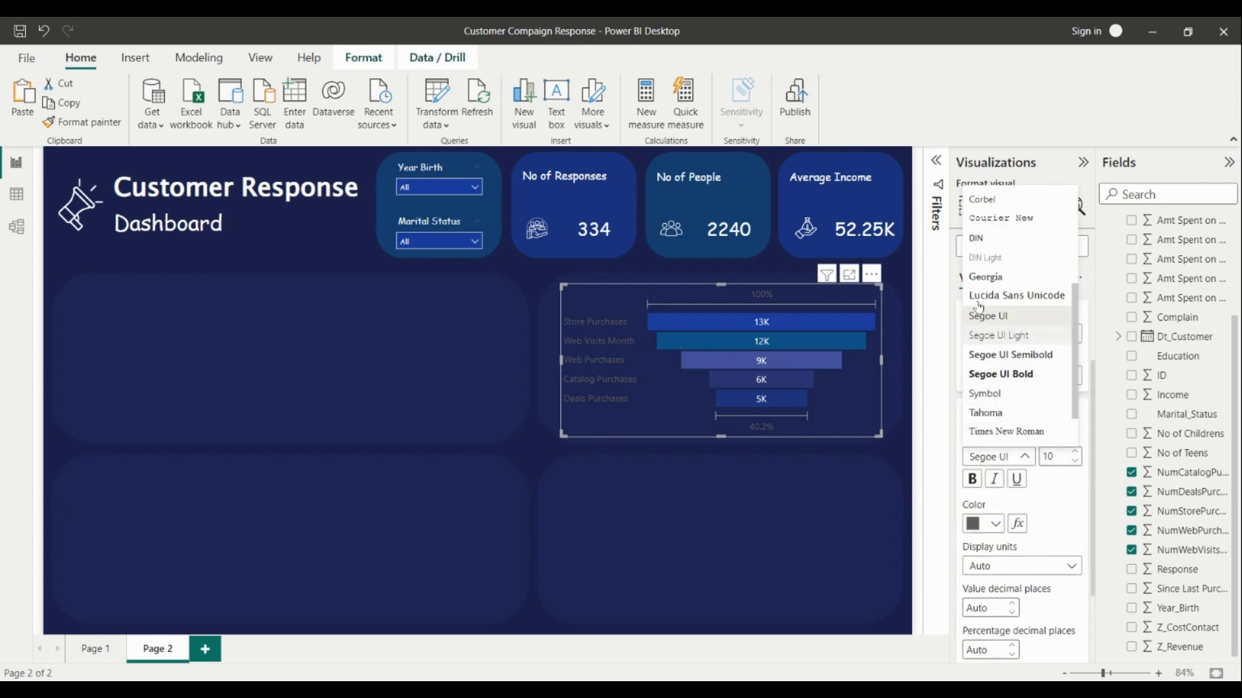
{"action": "scroll", "coordinate": [1010, 314], "scroll_direction": "up", "scroll_amount": 2}
{"action": "scroll", "coordinate": [1011, 313], "scroll_direction": "up", "scroll_amount": 1}
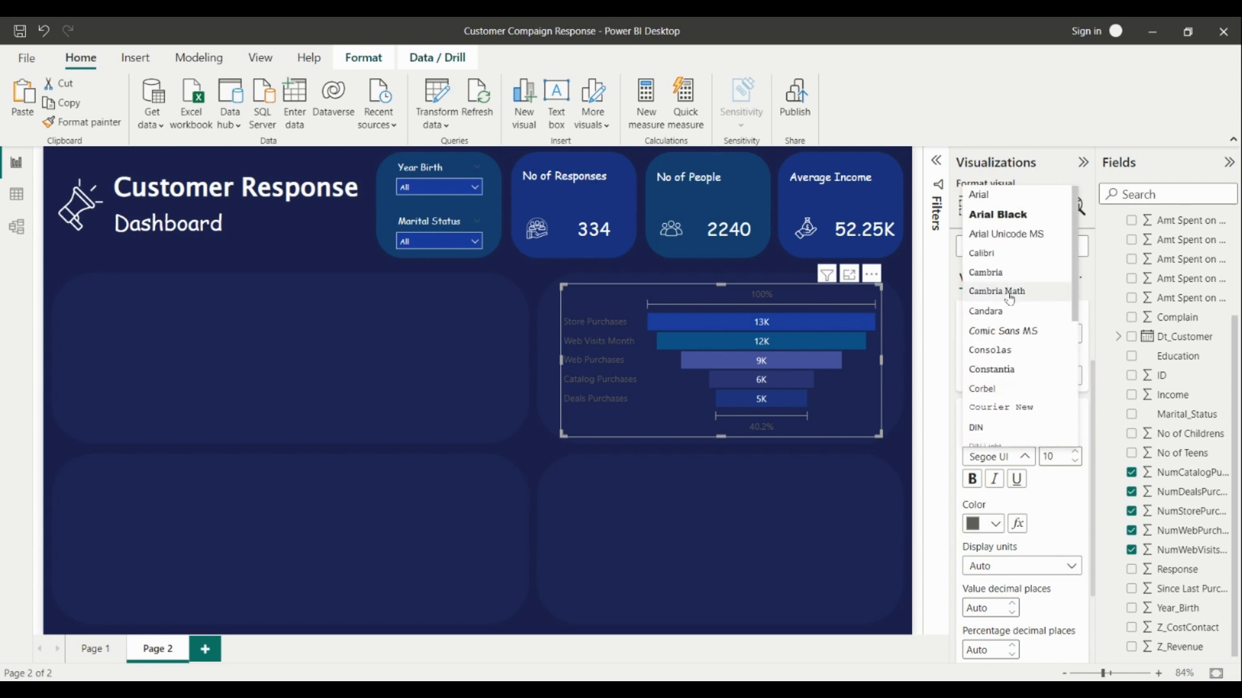
{"action": "left_click", "coordinate": [1009, 329]}
{"action": "left_click", "coordinate": [990, 524]}
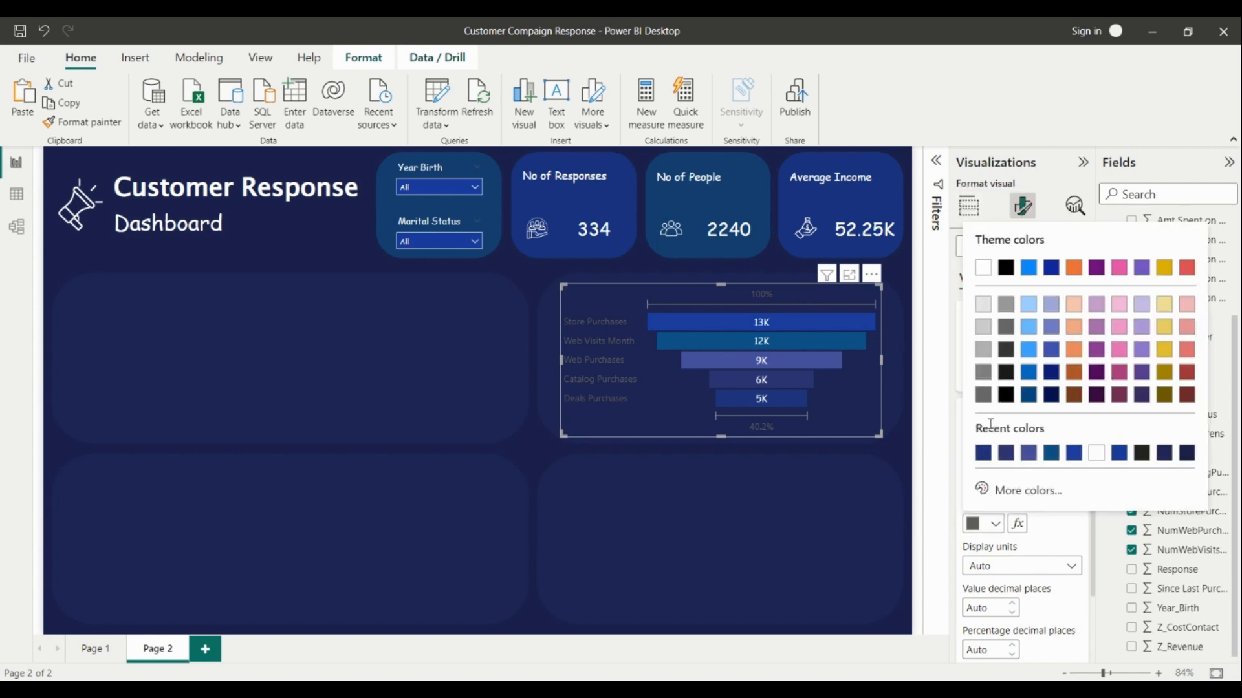
{"action": "left_click", "coordinate": [1096, 452]}
Step: Set the funnel's category labels to the Comic Sans MS font in white
{"action": "scroll", "coordinate": [1038, 527], "scroll_direction": "down", "scroll_amount": 3}
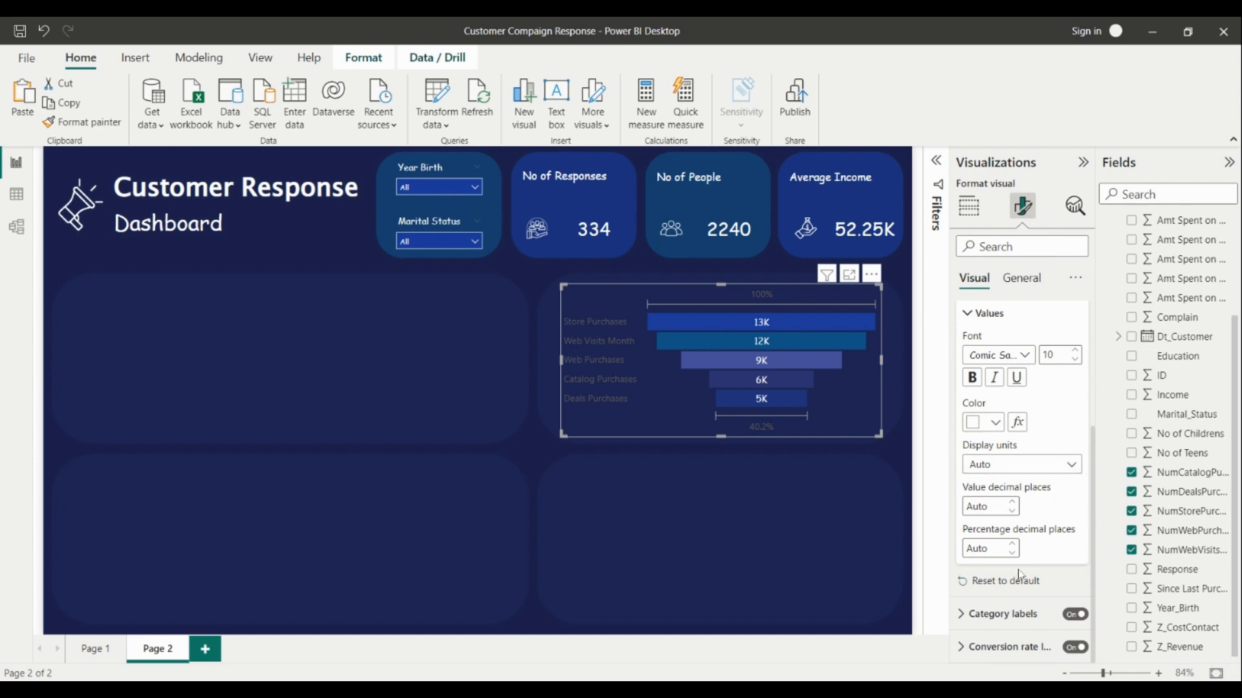
{"action": "left_click", "coordinate": [983, 614]}
{"action": "left_click", "coordinate": [1025, 514]}
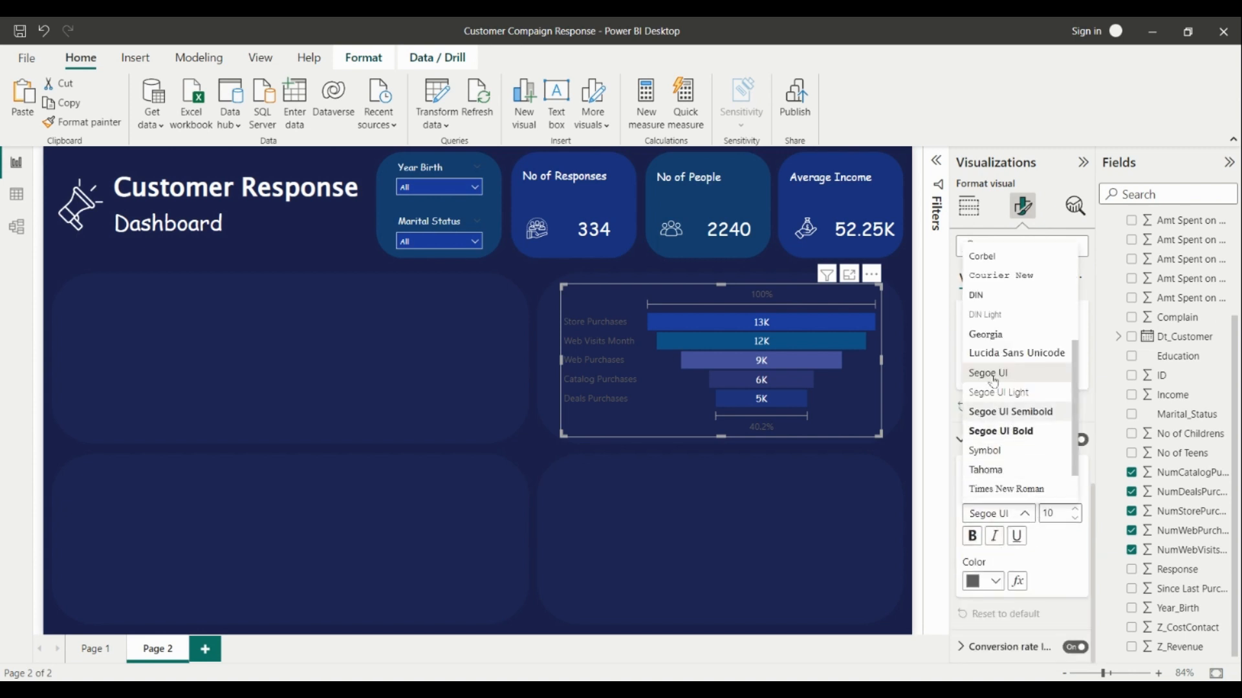
{"action": "scroll", "coordinate": [1024, 400], "scroll_direction": "up", "scroll_amount": 3}
{"action": "left_click", "coordinate": [1019, 400]}
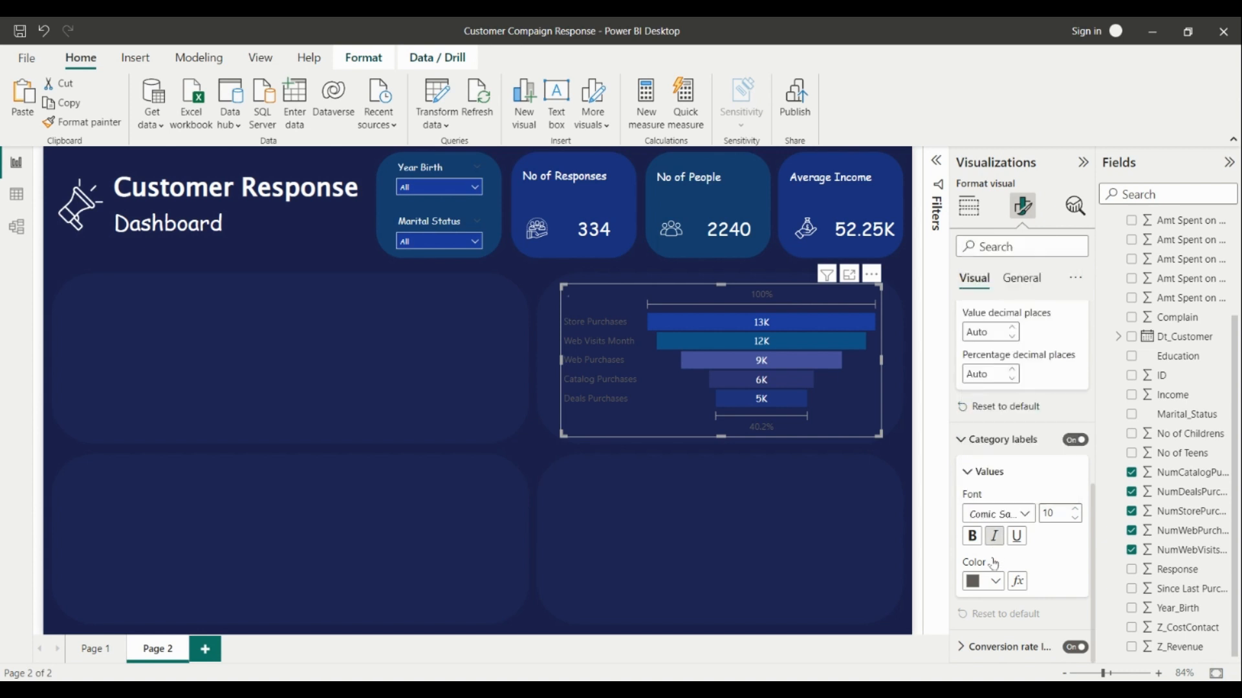
{"action": "left_click", "coordinate": [995, 581]}
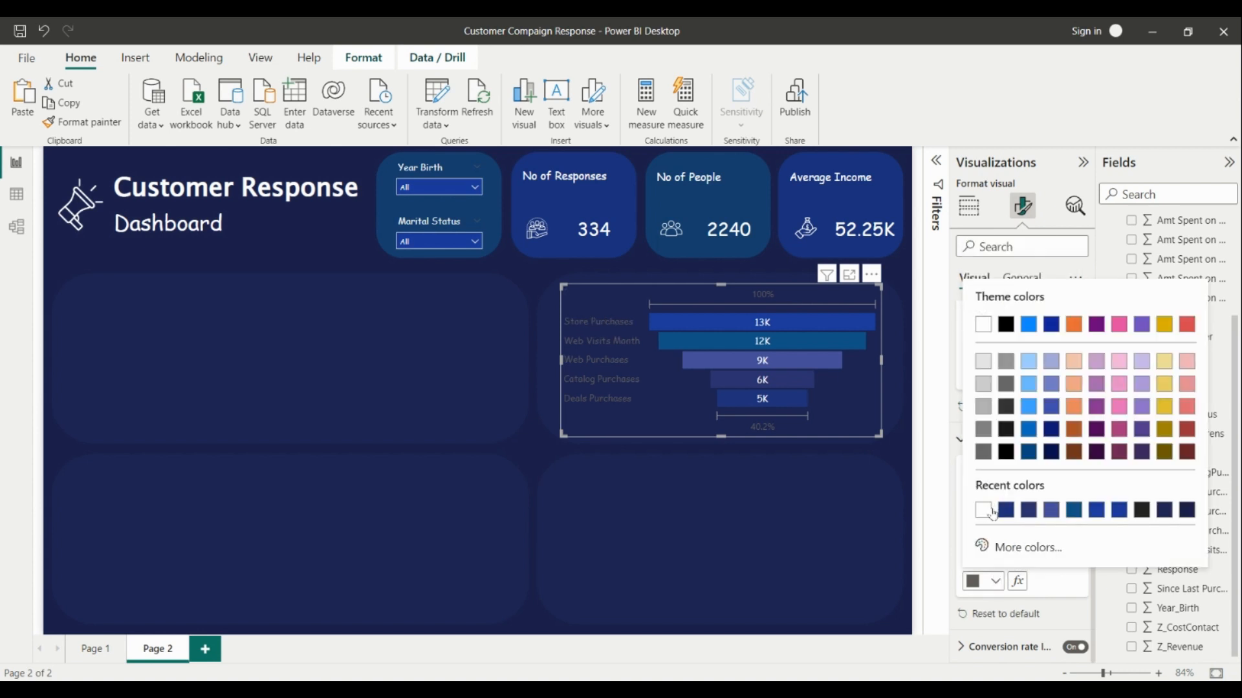
{"action": "left_click", "coordinate": [989, 510]}
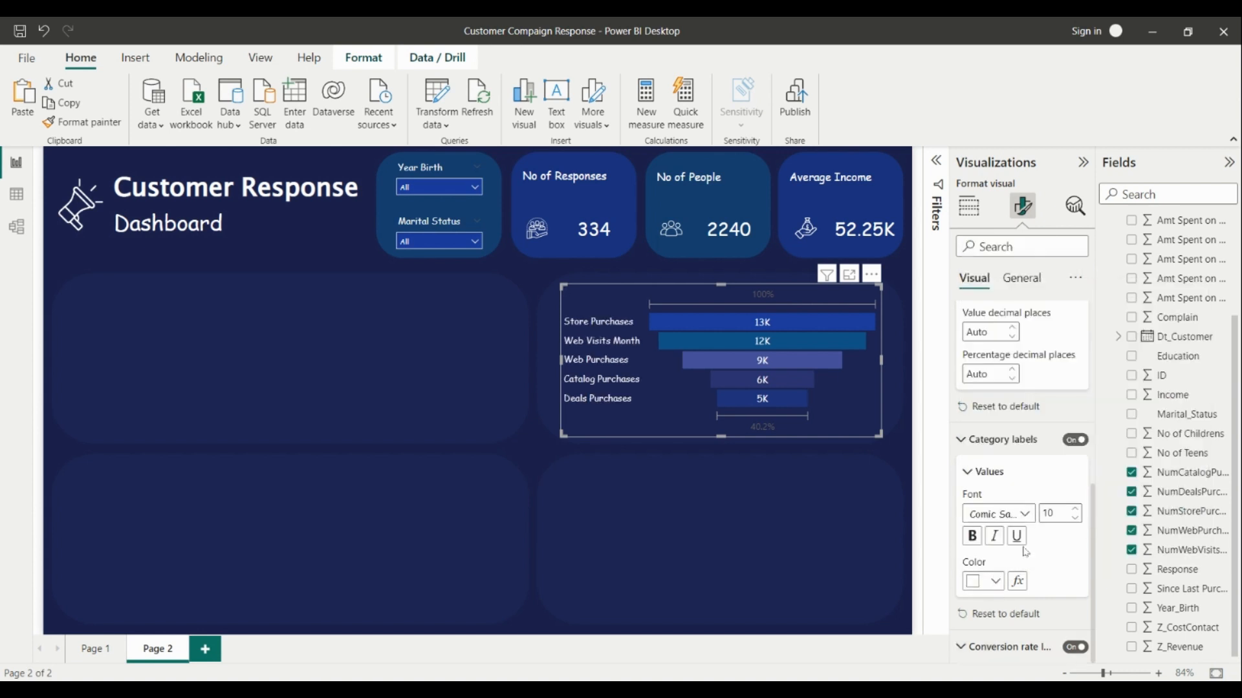
Step: Set the funnel's conversion rate labels to the Comic Sans MS font in white
{"action": "left_click", "coordinate": [1005, 646]}
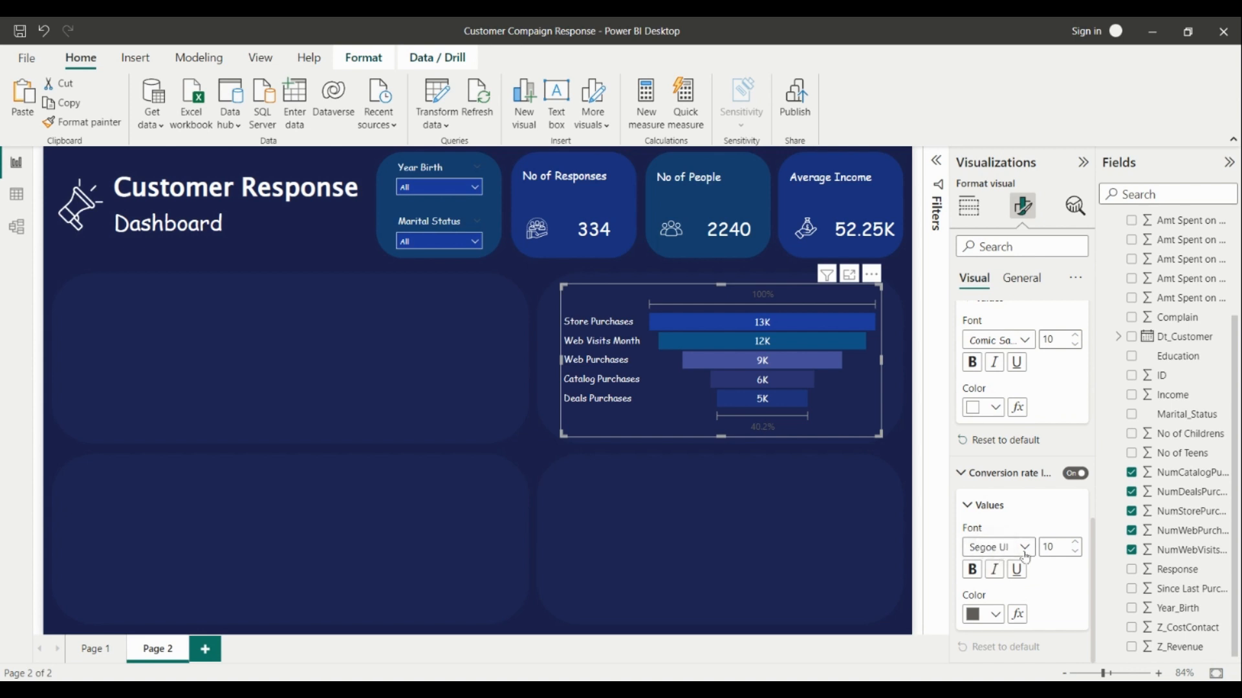
{"action": "left_click", "coordinate": [1024, 548]}
{"action": "scroll", "coordinate": [1007, 434], "scroll_direction": "up", "scroll_amount": 5}
{"action": "left_click", "coordinate": [1006, 422]}
{"action": "left_click", "coordinate": [996, 614]}
{"action": "left_click", "coordinate": [988, 542]}
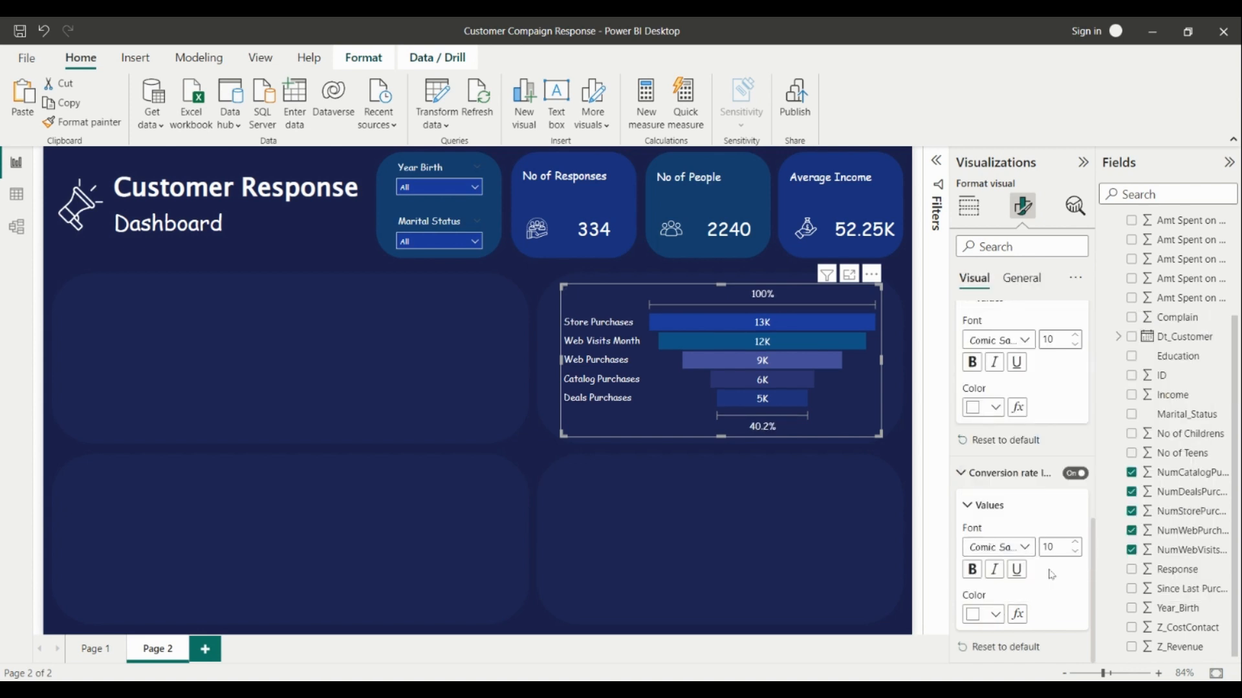
{"action": "left_click", "coordinate": [534, 454]}
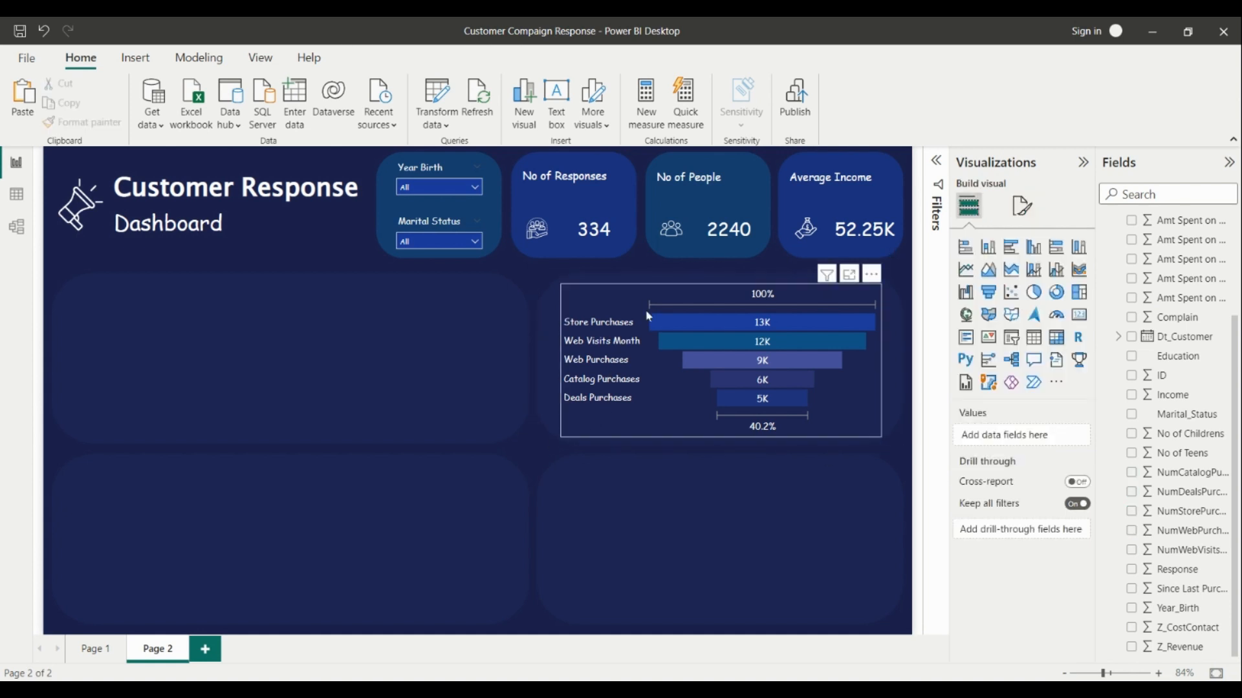
{"action": "mouse_move", "coordinate": [675, 326]}
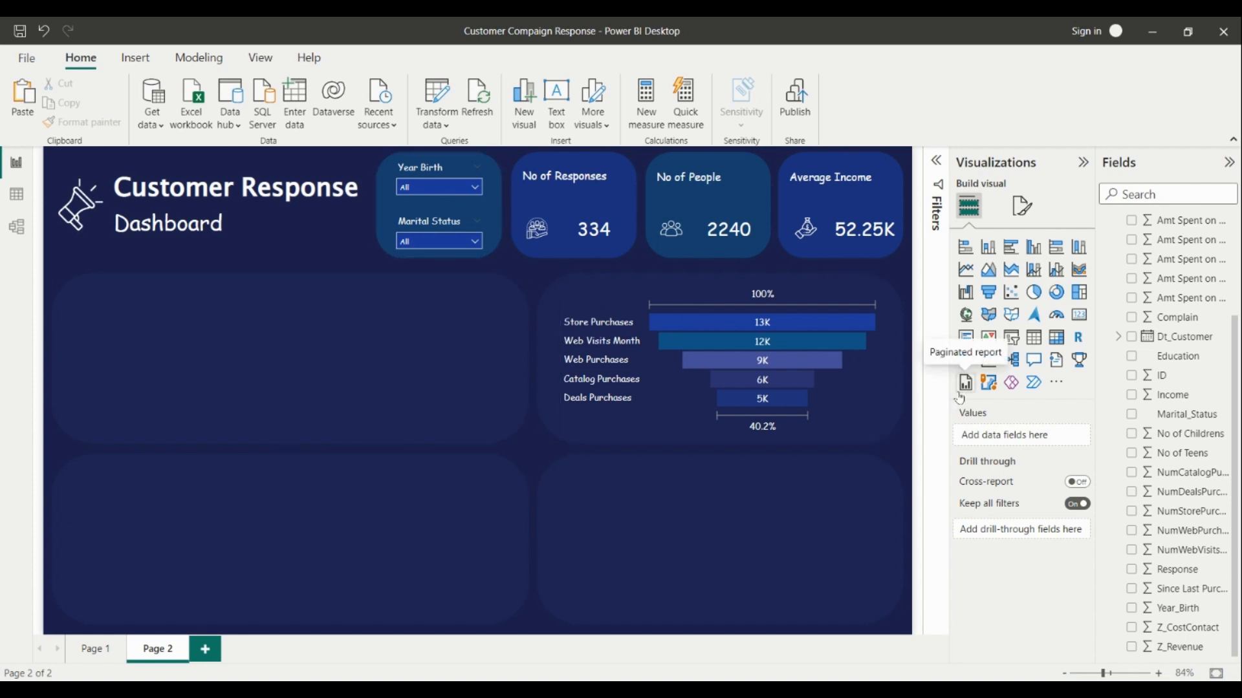
Step: Insert a line chart on Page 2 and size it to fit the empty panel beside the funnel chart
{"action": "left_click", "coordinate": [966, 277]}
{"action": "left_click_drag", "start_coordinate": [226, 244], "coordinate": [191, 333]}
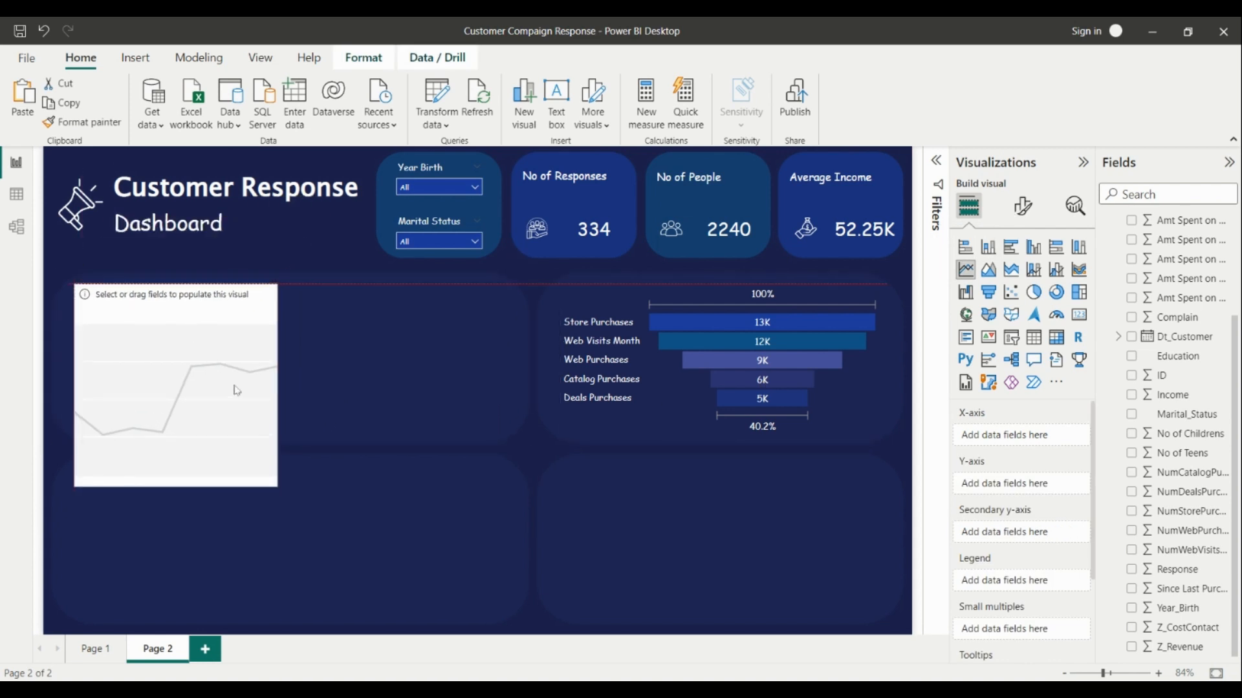
{"action": "left_click_drag", "start_coordinate": [175, 486], "coordinate": [176, 439]}
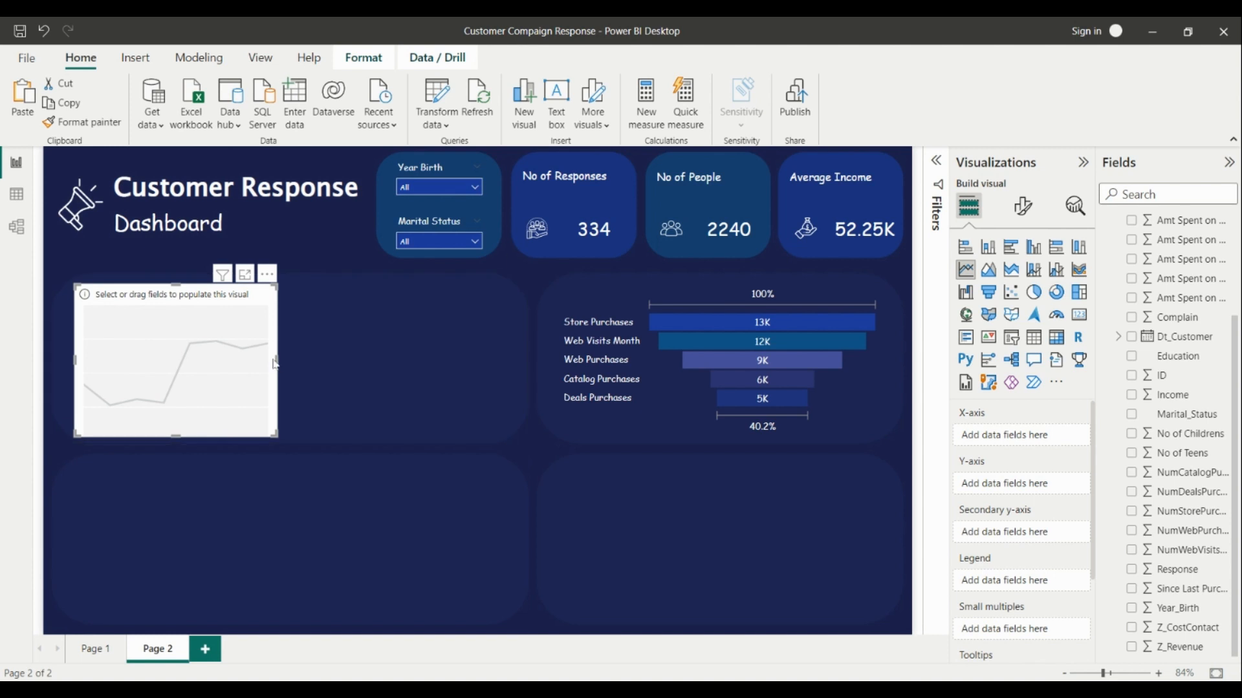
{"action": "left_click_drag", "start_coordinate": [276, 361], "coordinate": [511, 365]}
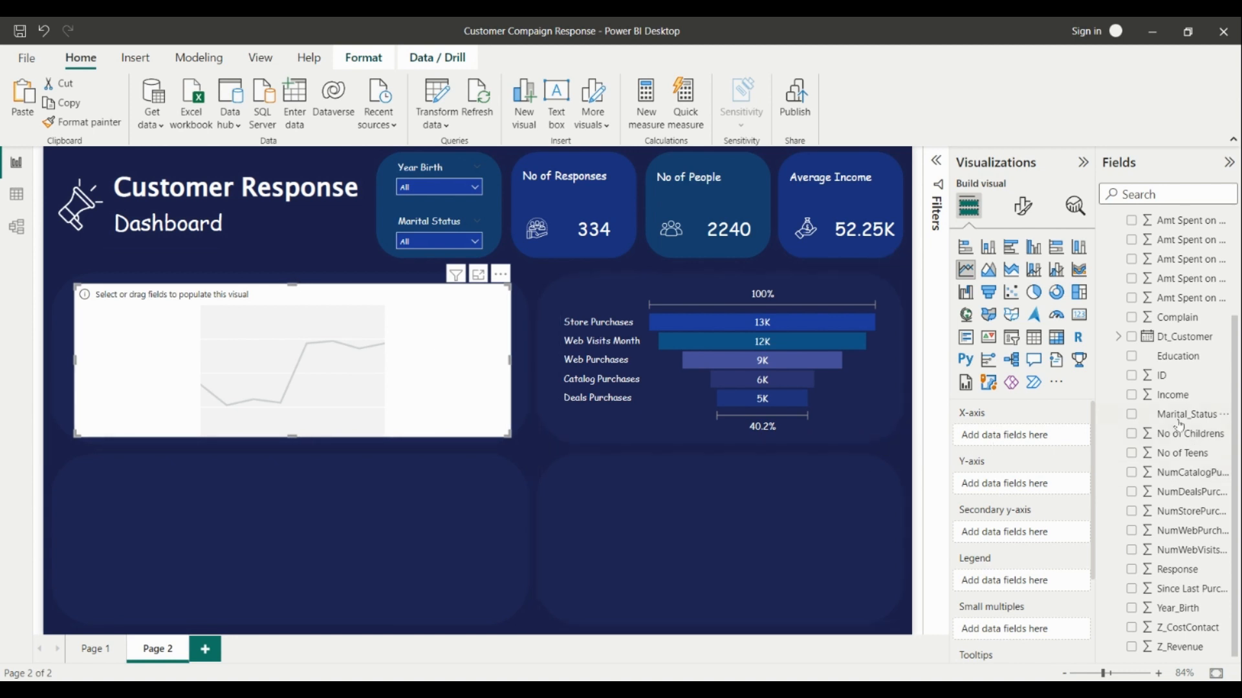
Step: Plot Income on the line chart's Y-axis aggregated as Average, with Education on the X-axis
{"action": "left_click_drag", "start_coordinate": [1164, 408], "coordinate": [1041, 492]}
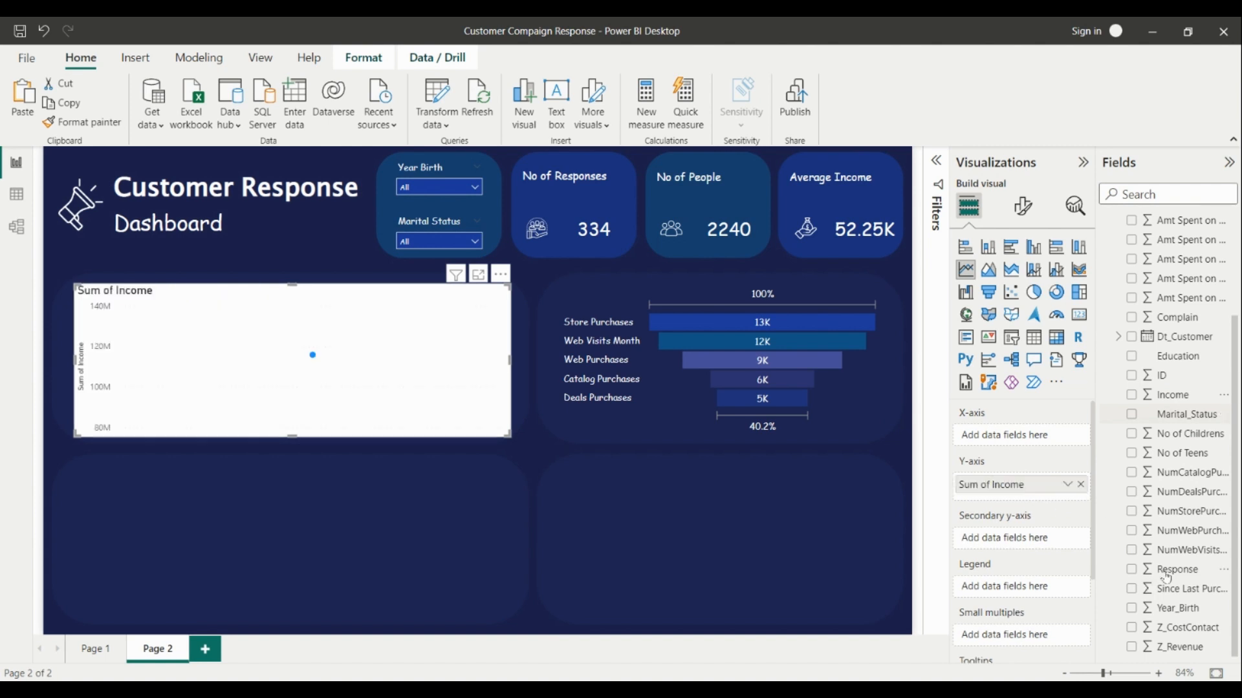
{"action": "left_click", "coordinate": [1071, 489]}
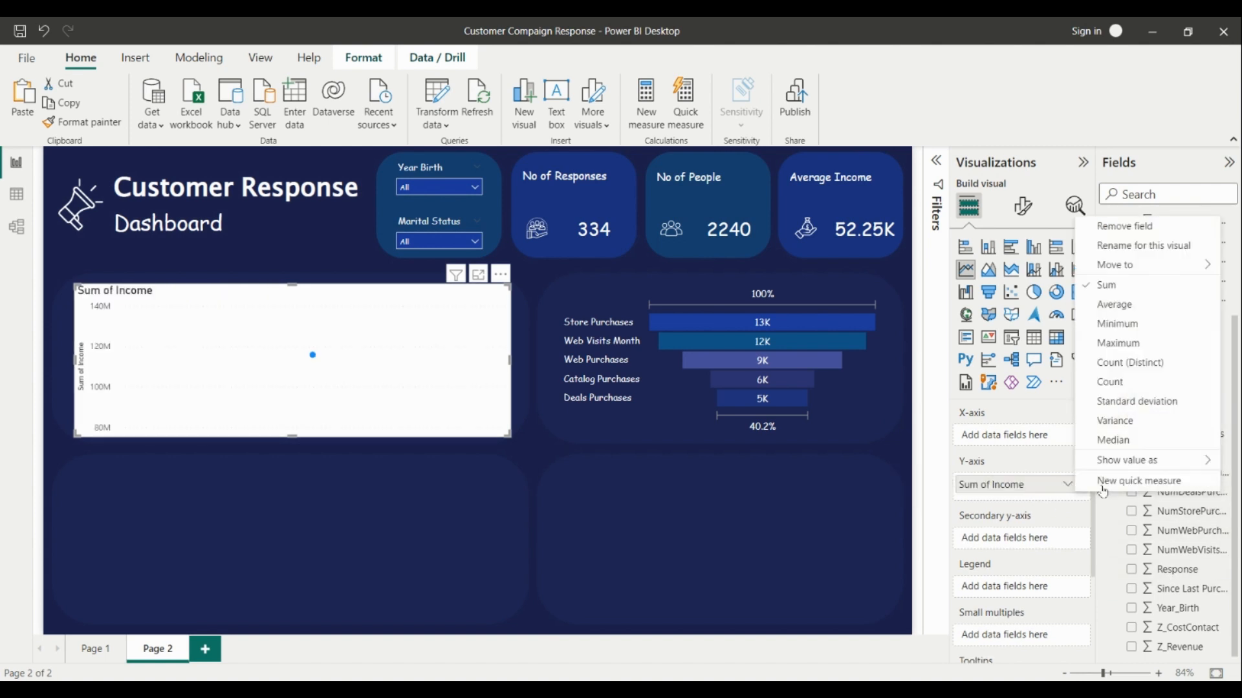
{"action": "left_click", "coordinate": [1124, 306]}
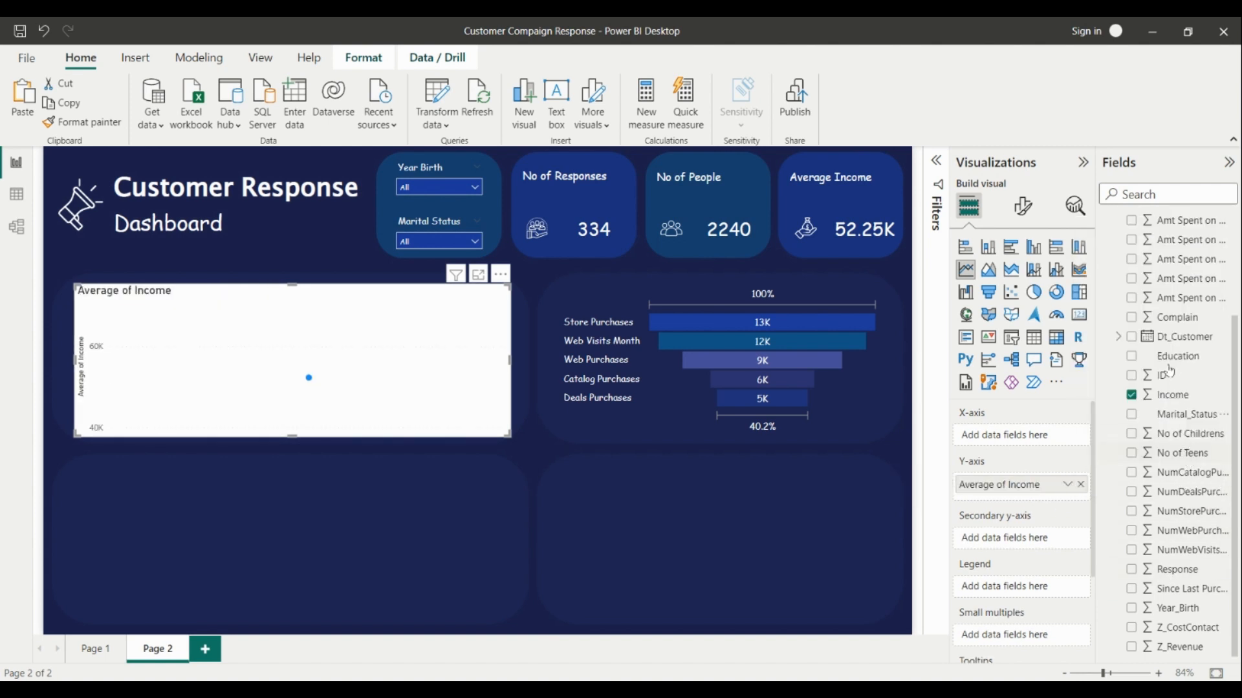
{"action": "left_click_drag", "start_coordinate": [1005, 447], "coordinate": [1004, 436]}
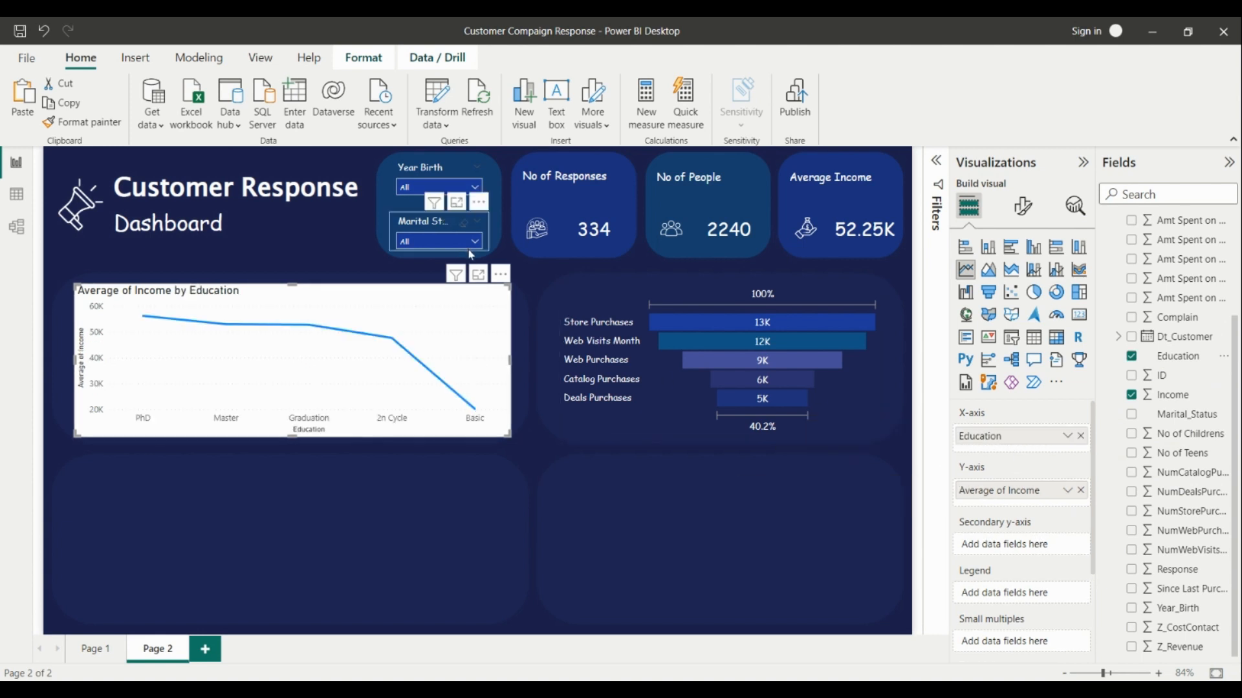
Step: Sort the line chart's axis ascending by Average of Income
{"action": "left_click", "coordinate": [501, 274]}
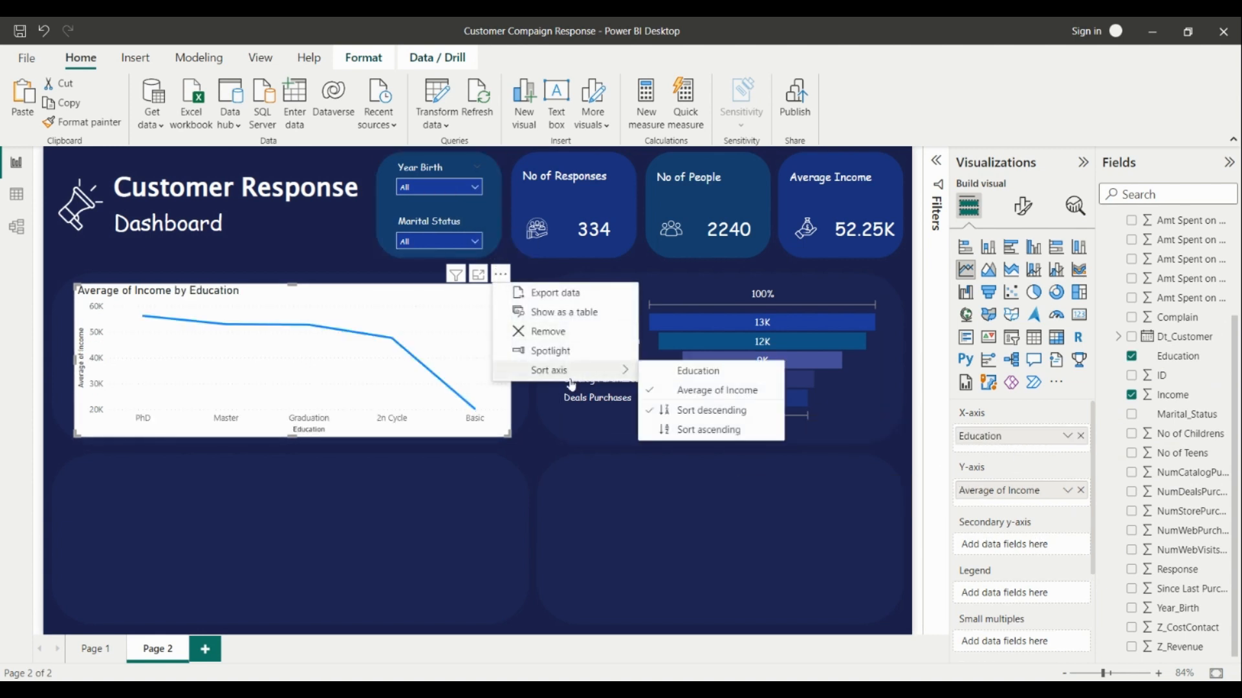
{"action": "left_click", "coordinate": [701, 439]}
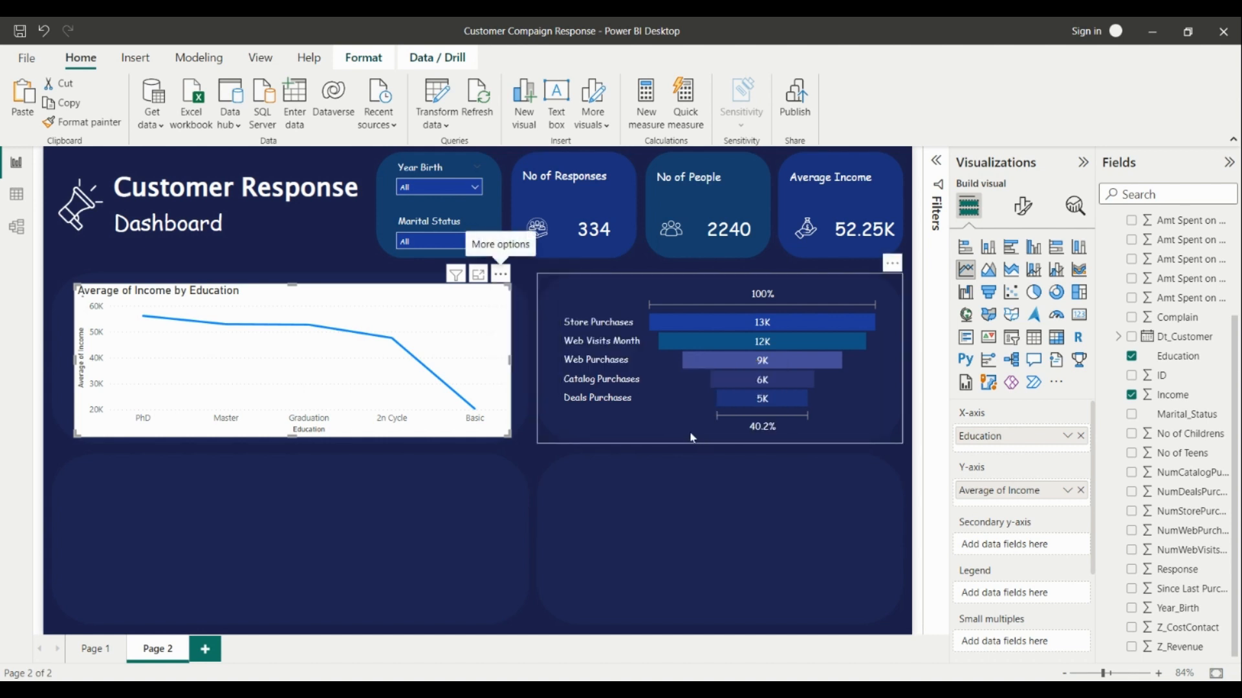
{"action": "left_click", "coordinate": [500, 275]}
{"action": "mouse_move", "coordinate": [545, 371]}
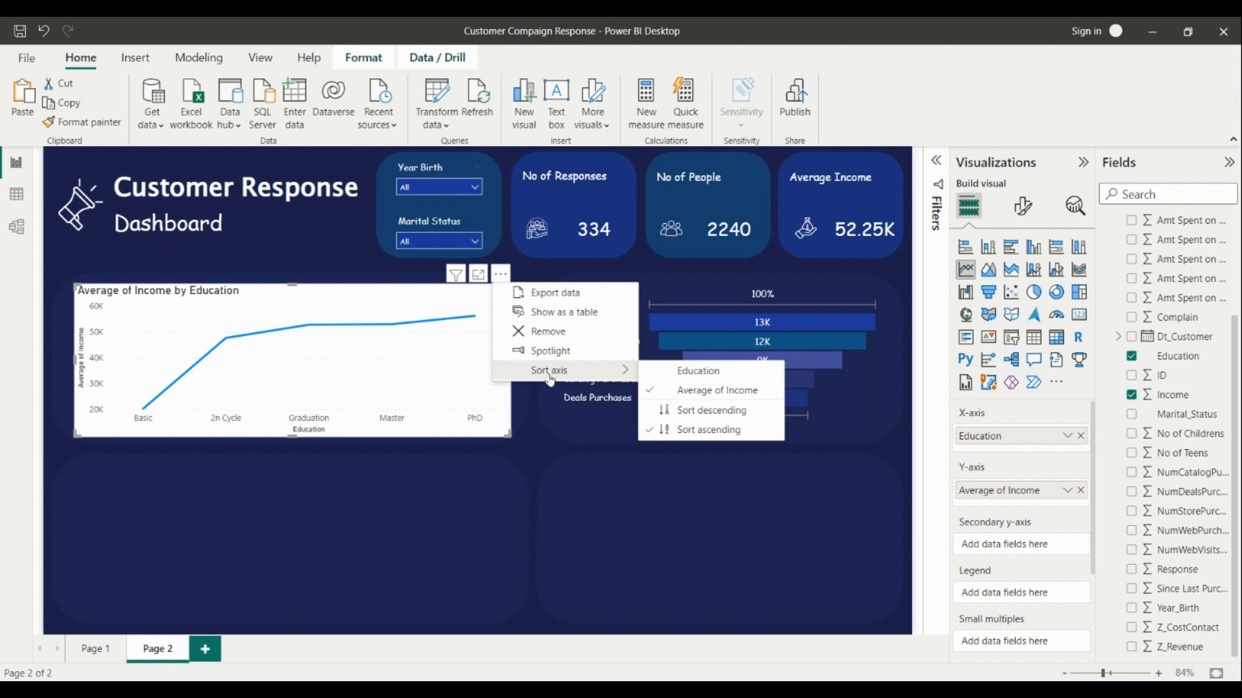
{"action": "left_click", "coordinate": [370, 259]}
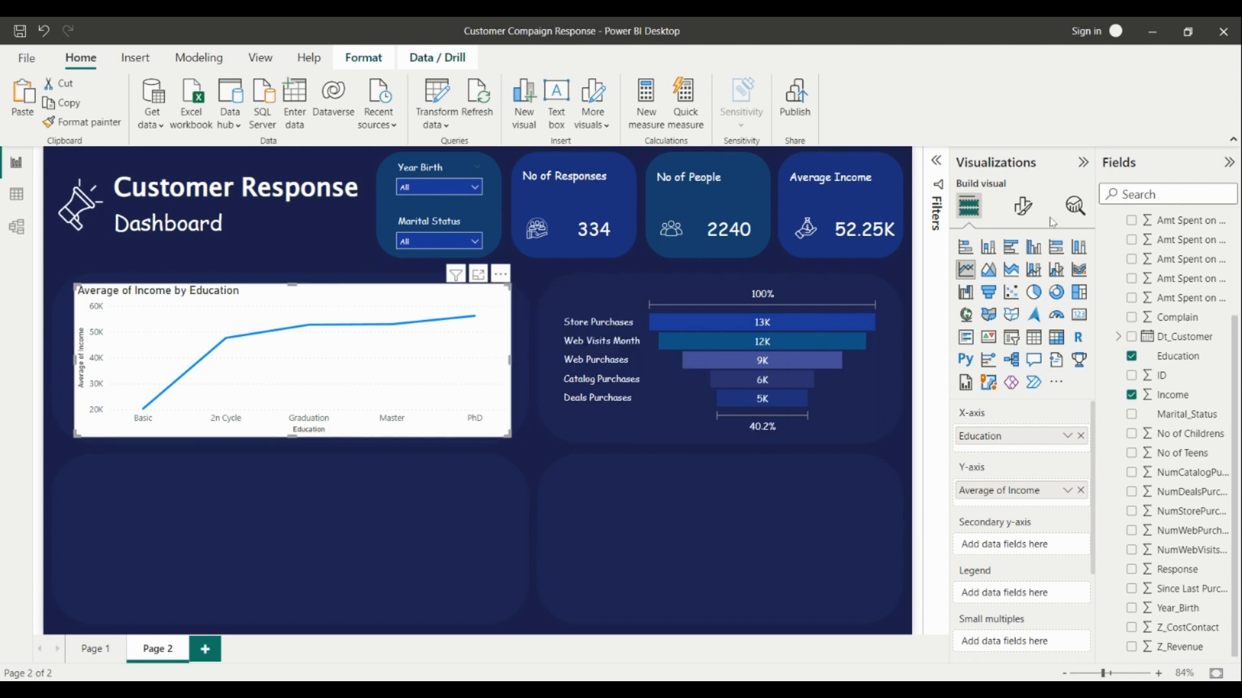
Step: Set the line chart's X-axis values to Comic Sans MS in white and turn off the X-axis title
{"action": "left_click", "coordinate": [1022, 206]}
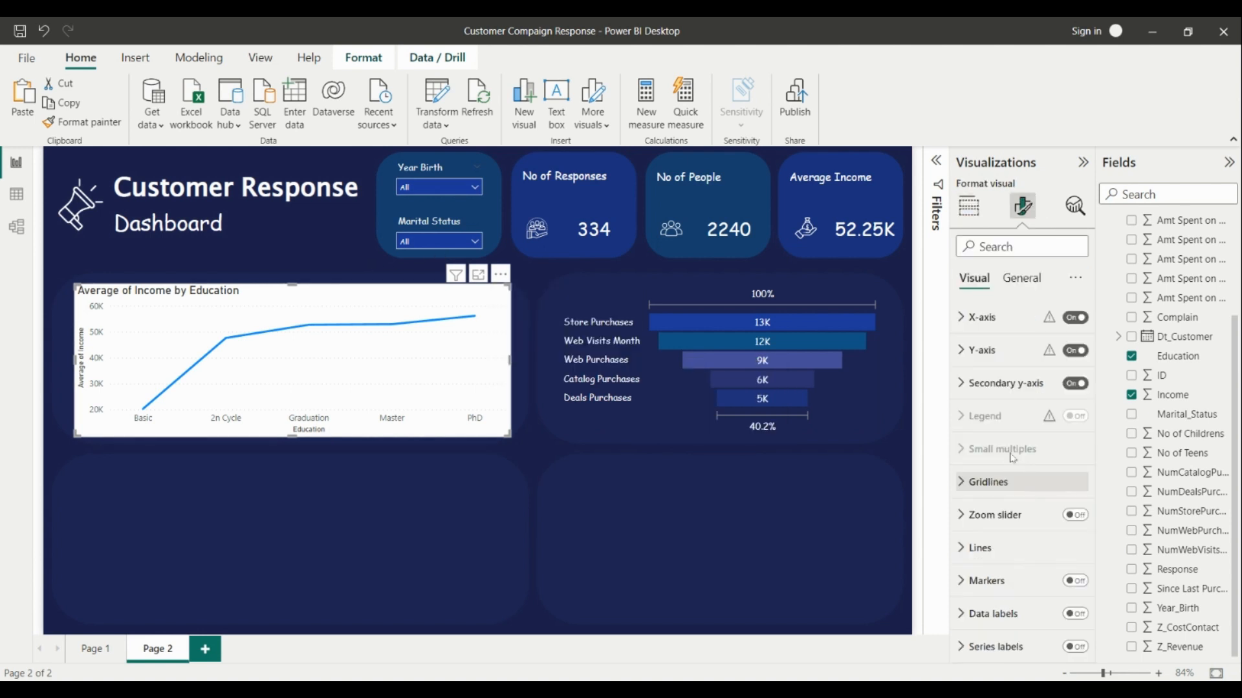
{"action": "left_click", "coordinate": [978, 318]}
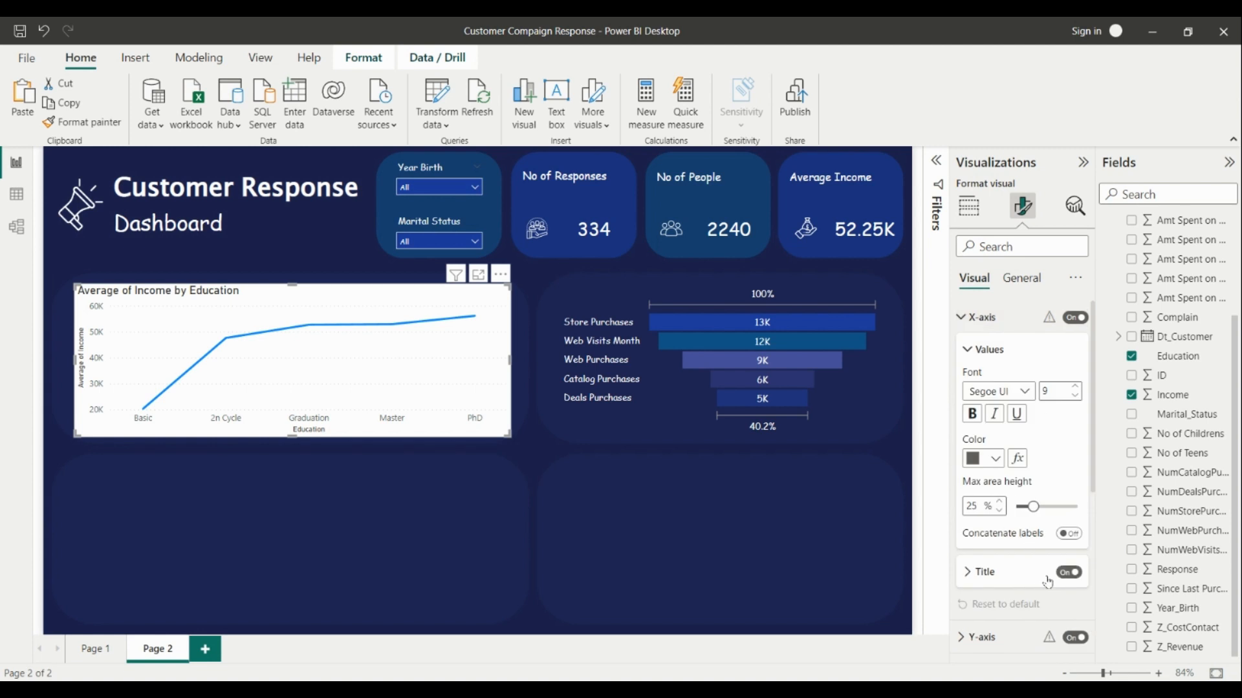
{"action": "left_click", "coordinate": [978, 393]}
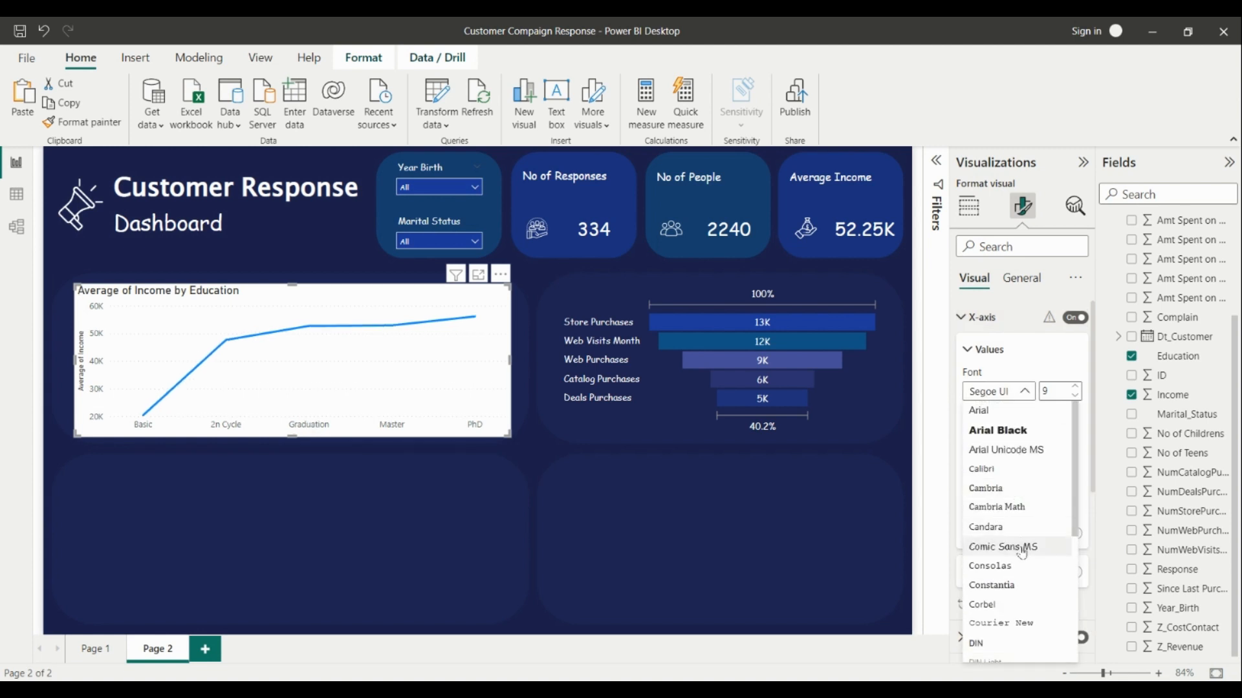
{"action": "left_click", "coordinate": [1020, 550]}
{"action": "left_click", "coordinate": [1002, 459]}
{"action": "left_click", "coordinate": [980, 192]}
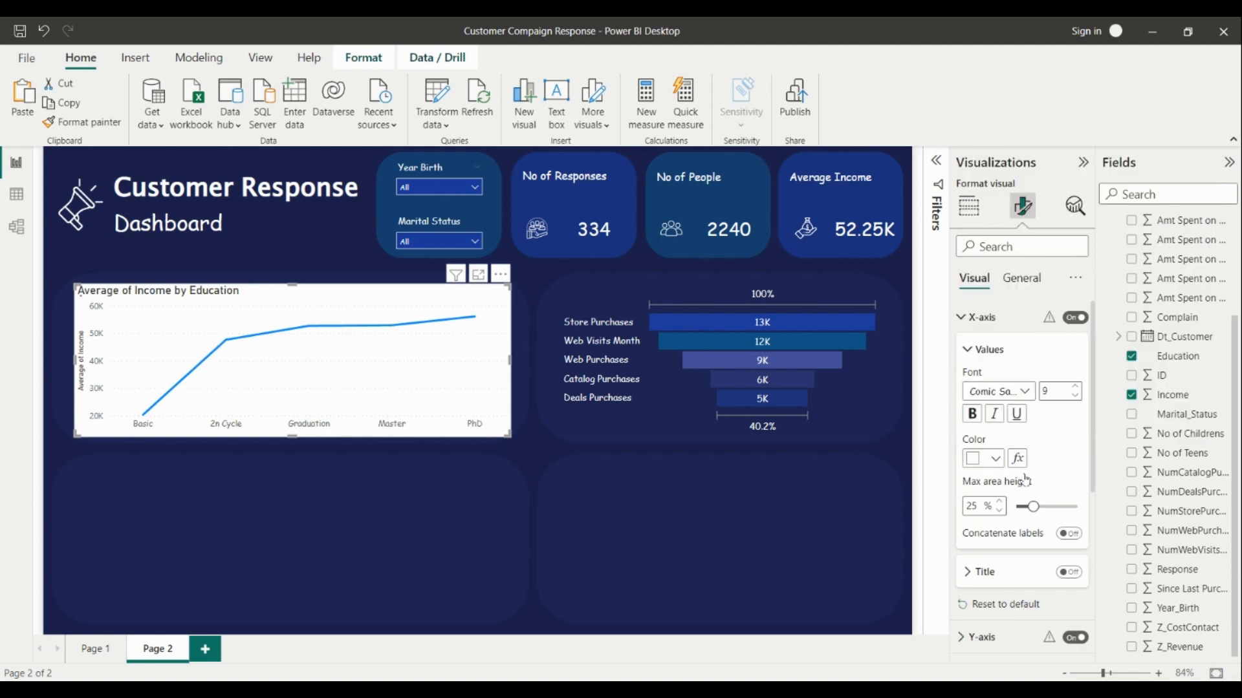
Step: Turn off the line chart's Y-axis title and set the Y-axis values to Comic Sans MS in white
{"action": "scroll", "coordinate": [1025, 481], "scroll_direction": "down", "scroll_amount": 3}
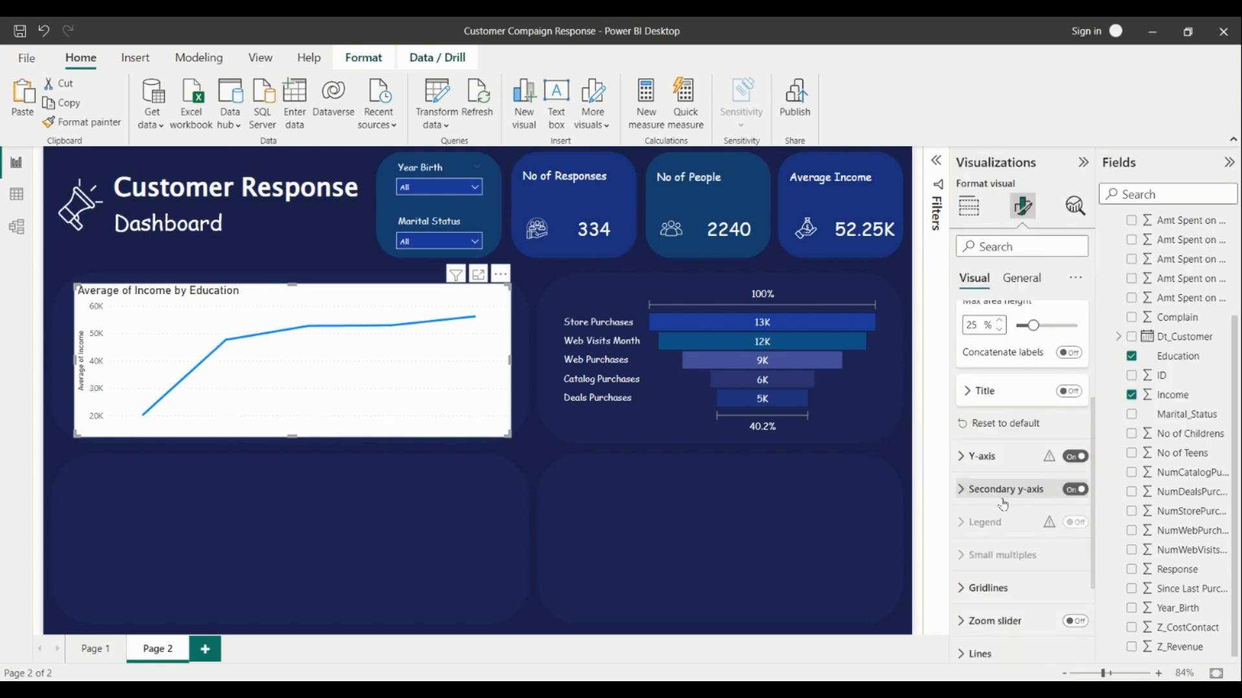
{"action": "left_click", "coordinate": [975, 456]}
{"action": "scroll", "coordinate": [1018, 588], "scroll_direction": "down", "scroll_amount": 2}
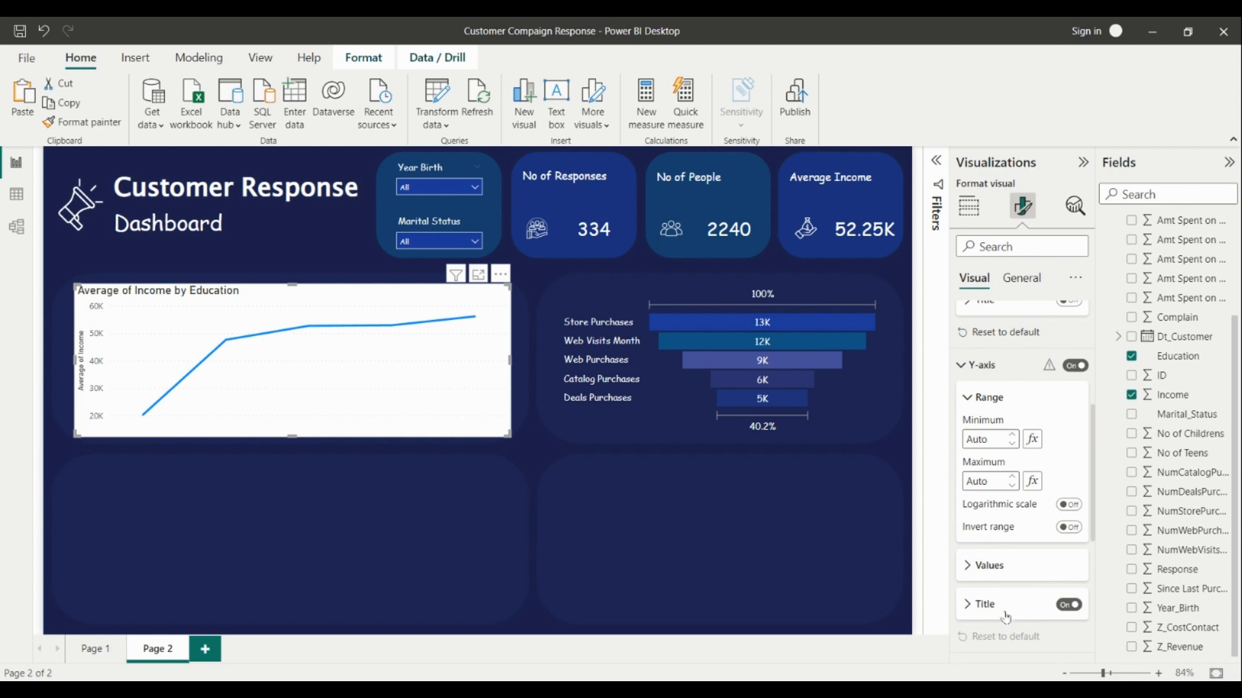
{"action": "left_click", "coordinate": [1069, 605]}
{"action": "left_click", "coordinate": [986, 565]}
{"action": "scroll", "coordinate": [1004, 561], "scroll_direction": "down", "scroll_amount": 2}
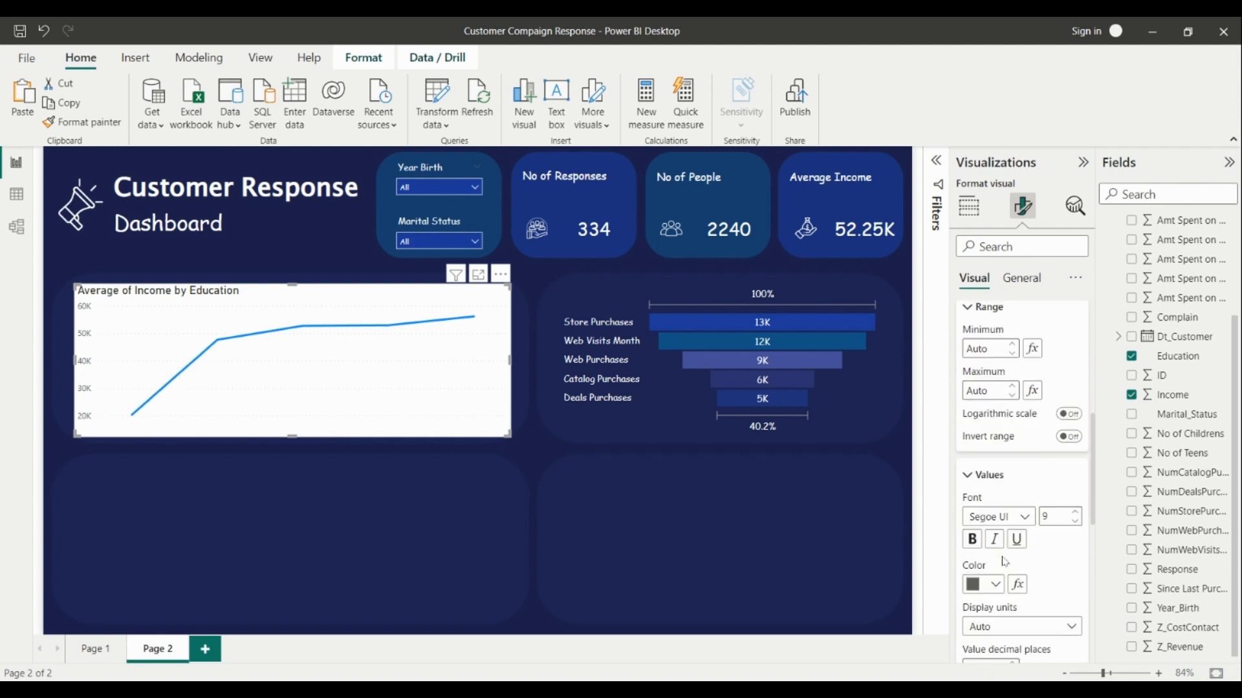
{"action": "left_click", "coordinate": [992, 584]}
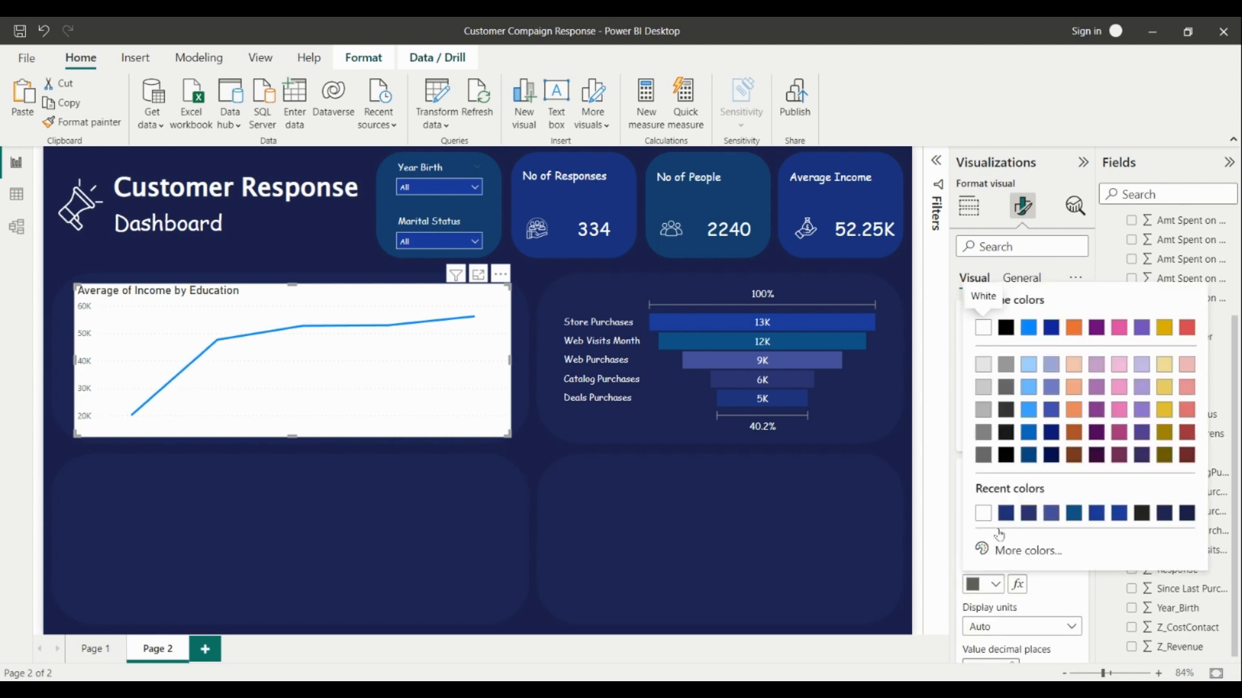
{"action": "left_click", "coordinate": [985, 327]}
{"action": "left_click", "coordinate": [1022, 517]}
{"action": "scroll", "coordinate": [1016, 421], "scroll_direction": "up", "scroll_amount": 2}
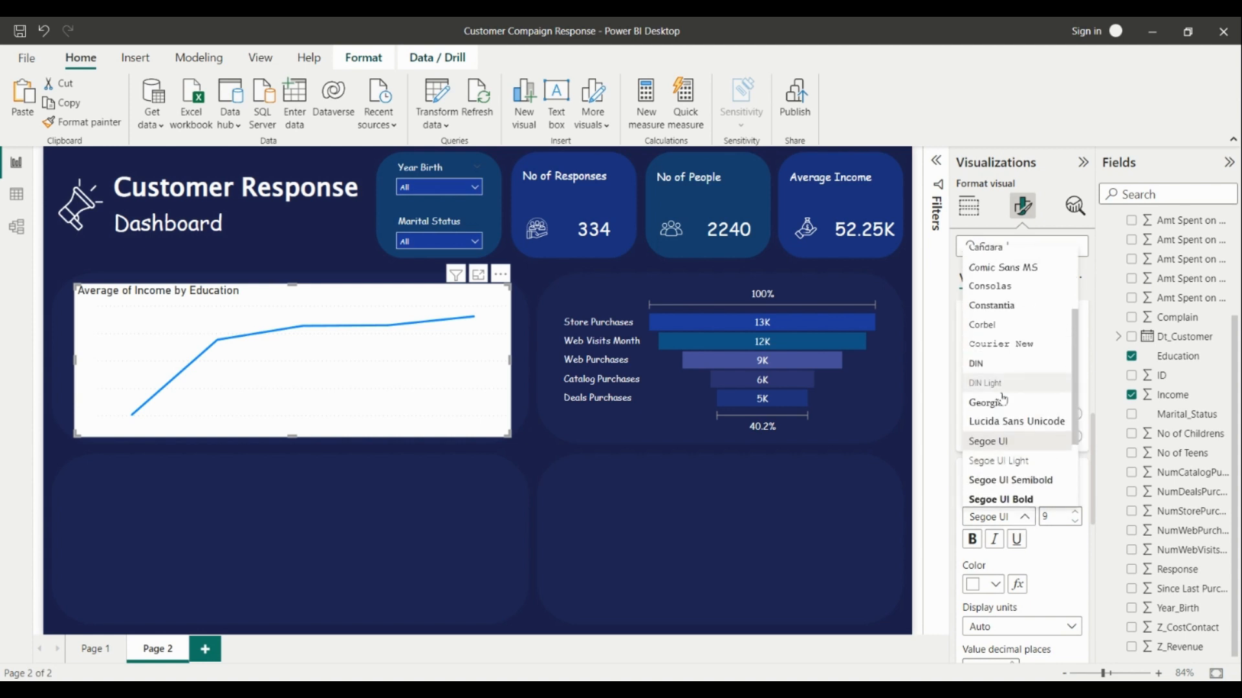
{"action": "left_click", "coordinate": [1011, 267]}
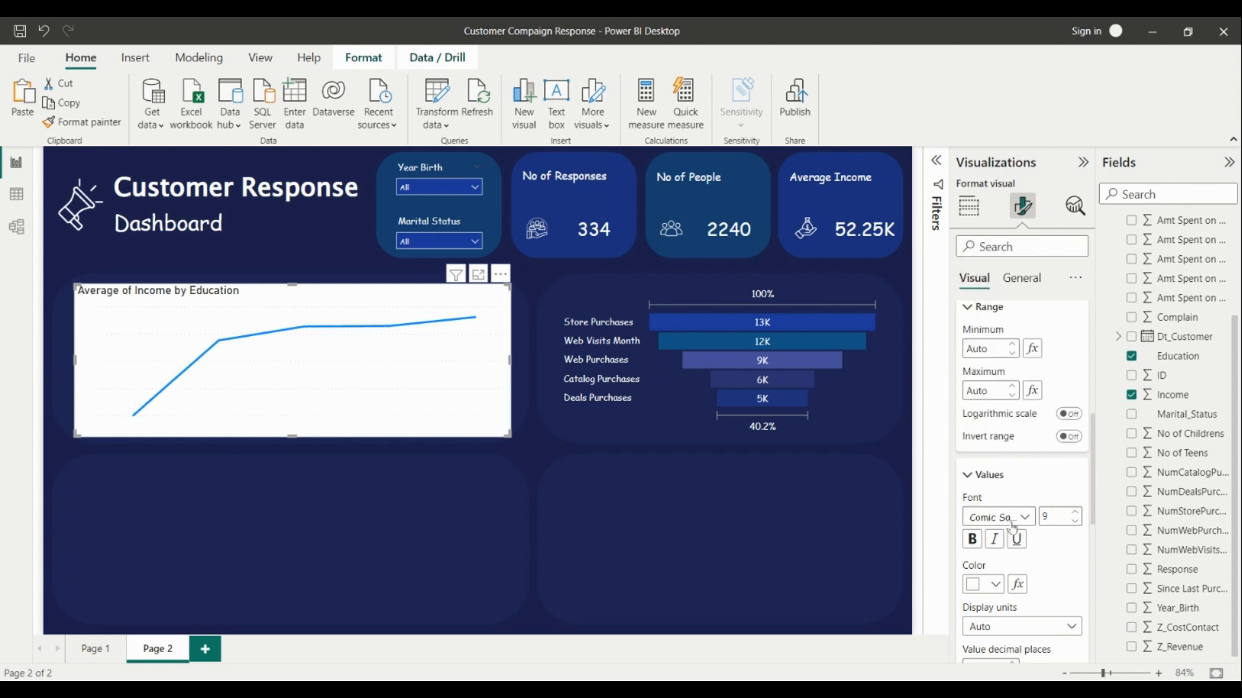
Step: Turn off the line chart's title and its background effect
{"action": "scroll", "coordinate": [1020, 531], "scroll_direction": "down", "scroll_amount": 4}
{"action": "scroll", "coordinate": [1020, 530], "scroll_direction": "down", "scroll_amount": 3}
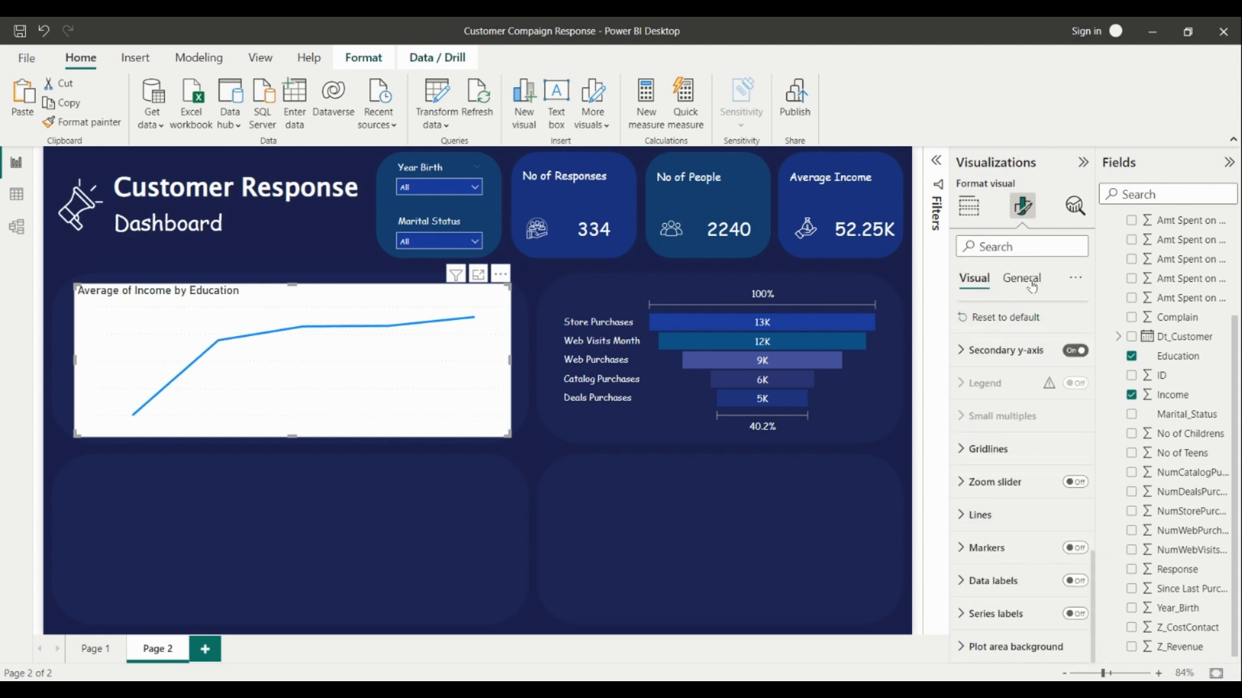
{"action": "left_click", "coordinate": [1022, 278]}
{"action": "left_click", "coordinate": [1067, 355]}
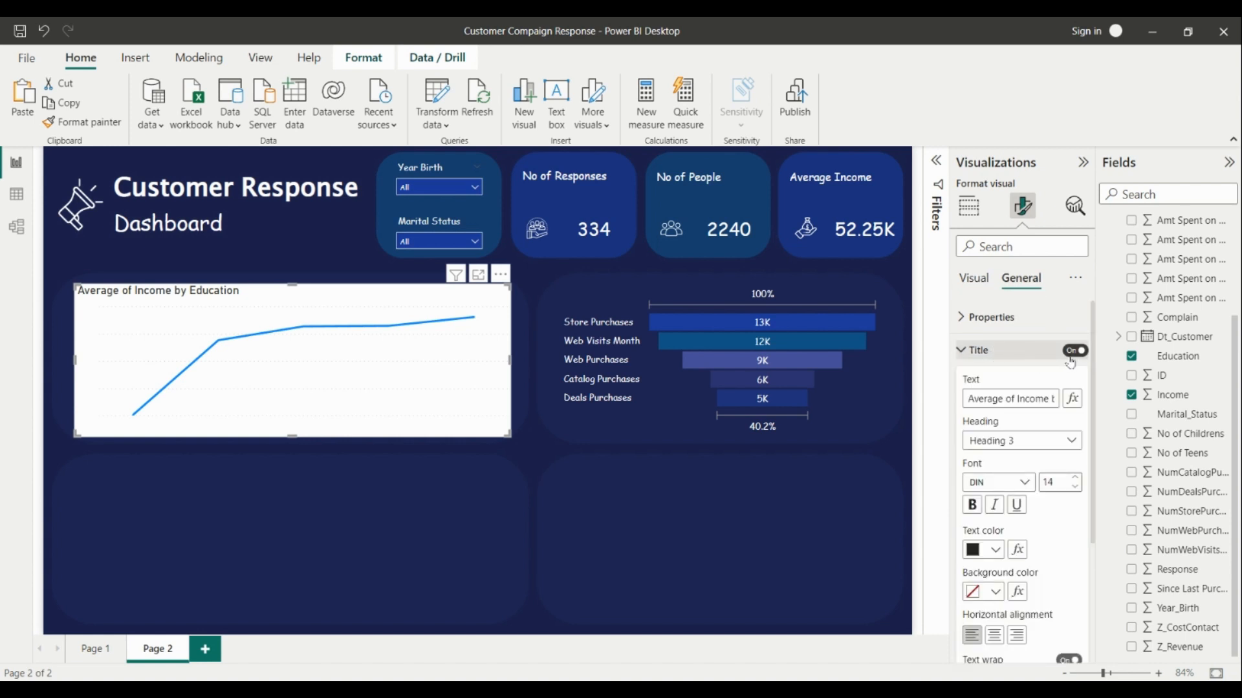
{"action": "left_click", "coordinate": [1074, 351]}
{"action": "left_click", "coordinate": [1054, 353]}
{"action": "left_click", "coordinate": [1051, 384]}
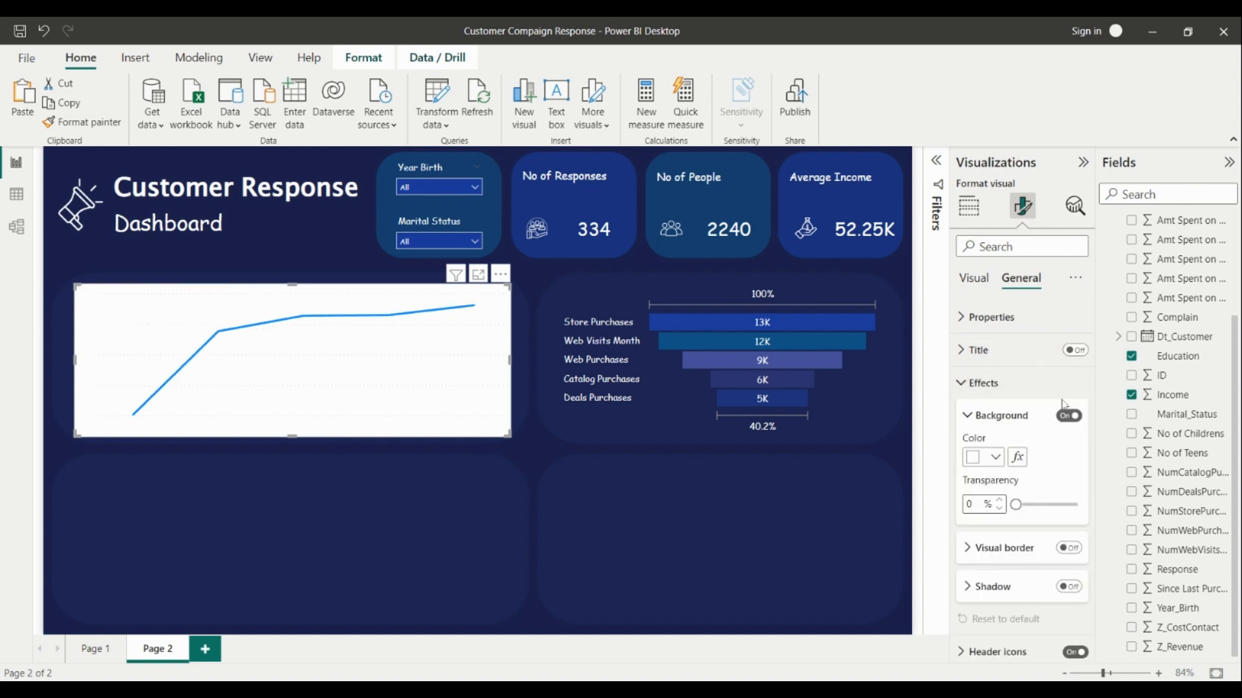
{"action": "left_click", "coordinate": [1068, 415]}
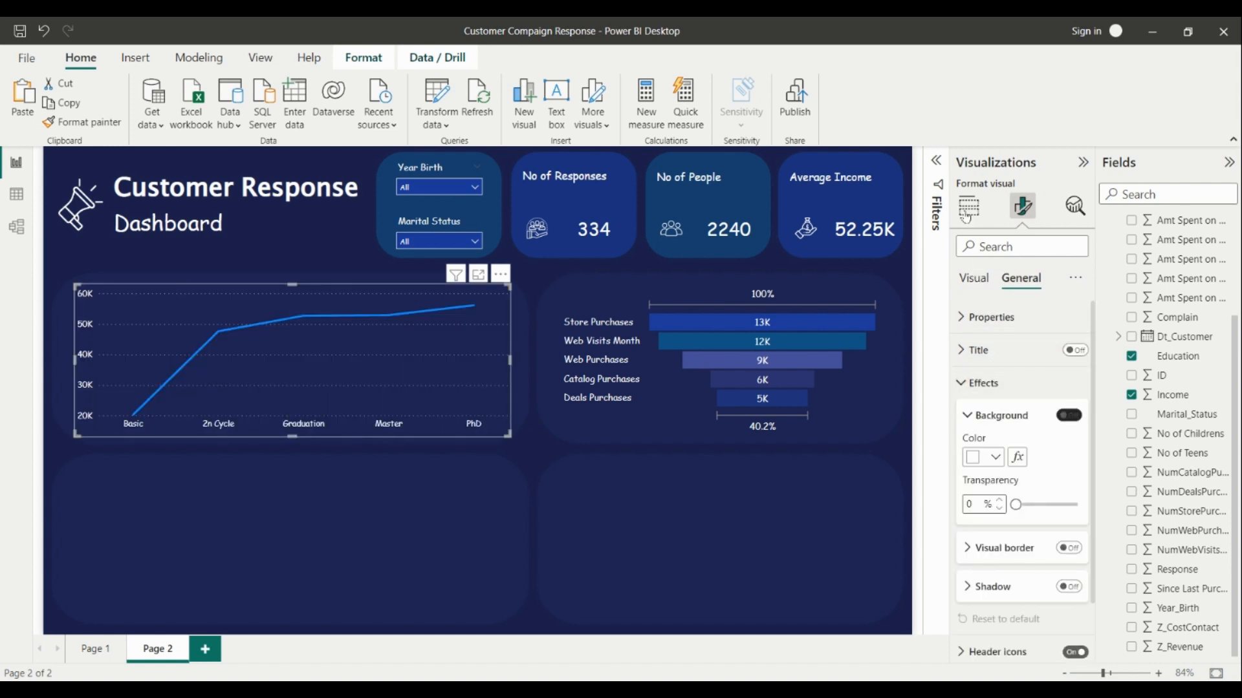
Step: Change the Average of Income line colour to a dark blue
{"action": "left_click", "coordinate": [974, 278]}
{"action": "scroll", "coordinate": [1014, 482], "scroll_direction": "down", "scroll_amount": 10}
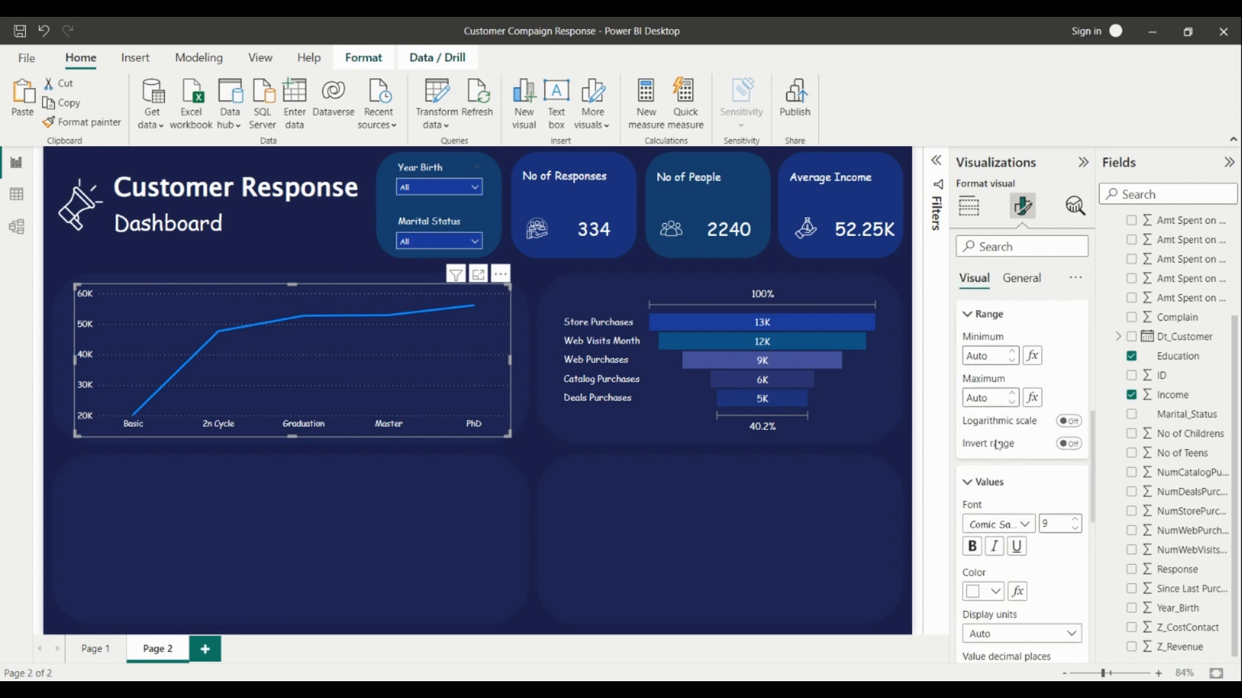
{"action": "left_click", "coordinate": [1007, 515]}
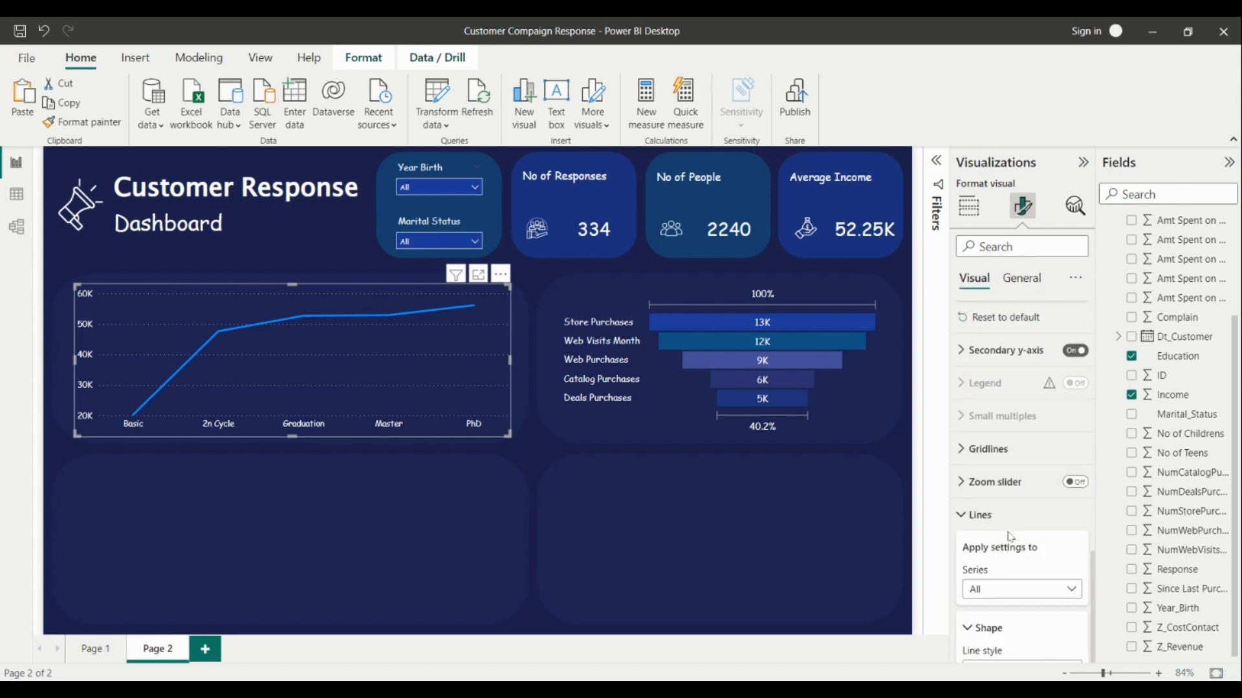
{"action": "scroll", "coordinate": [1021, 523], "scroll_direction": "down", "scroll_amount": 3}
{"action": "left_click", "coordinate": [998, 640]}
{"action": "scroll", "coordinate": [1020, 582], "scroll_direction": "down", "scroll_amount": 1}
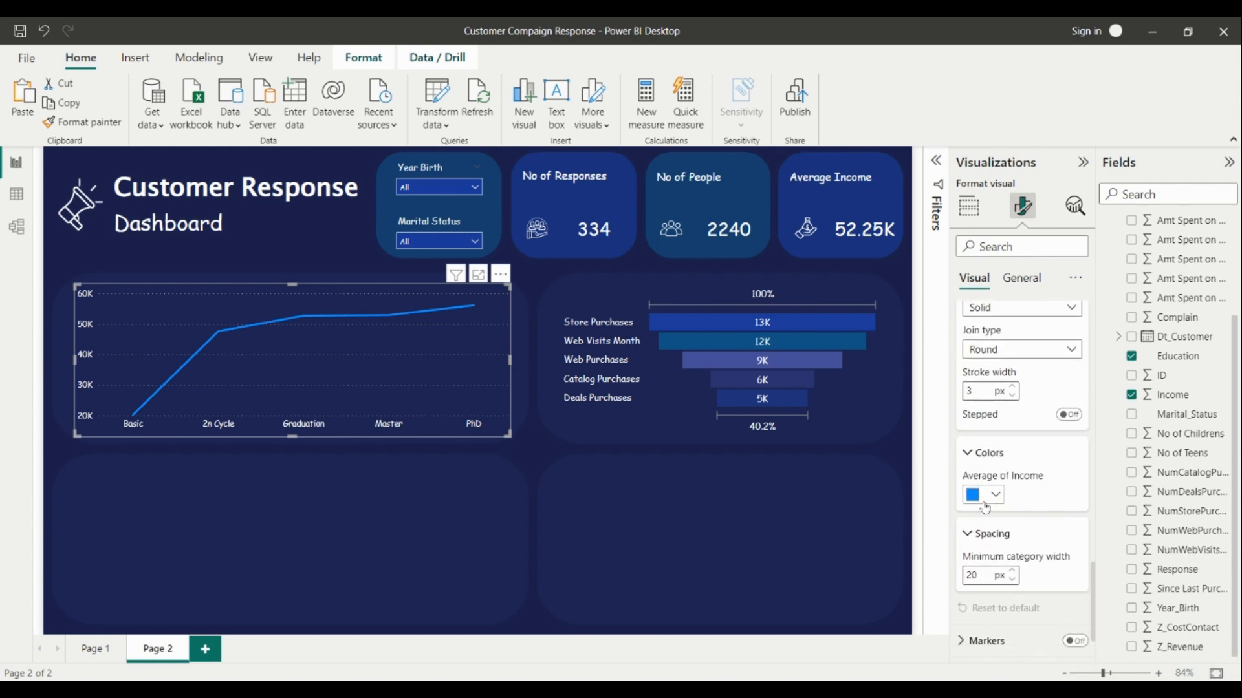
{"action": "left_click", "coordinate": [984, 500]}
{"action": "left_click", "coordinate": [1074, 424]}
{"action": "scroll", "coordinate": [1044, 511], "scroll_direction": "down", "scroll_amount": 1}
{"action": "scroll", "coordinate": [1044, 511], "scroll_direction": "down", "scroll_amount": 2}
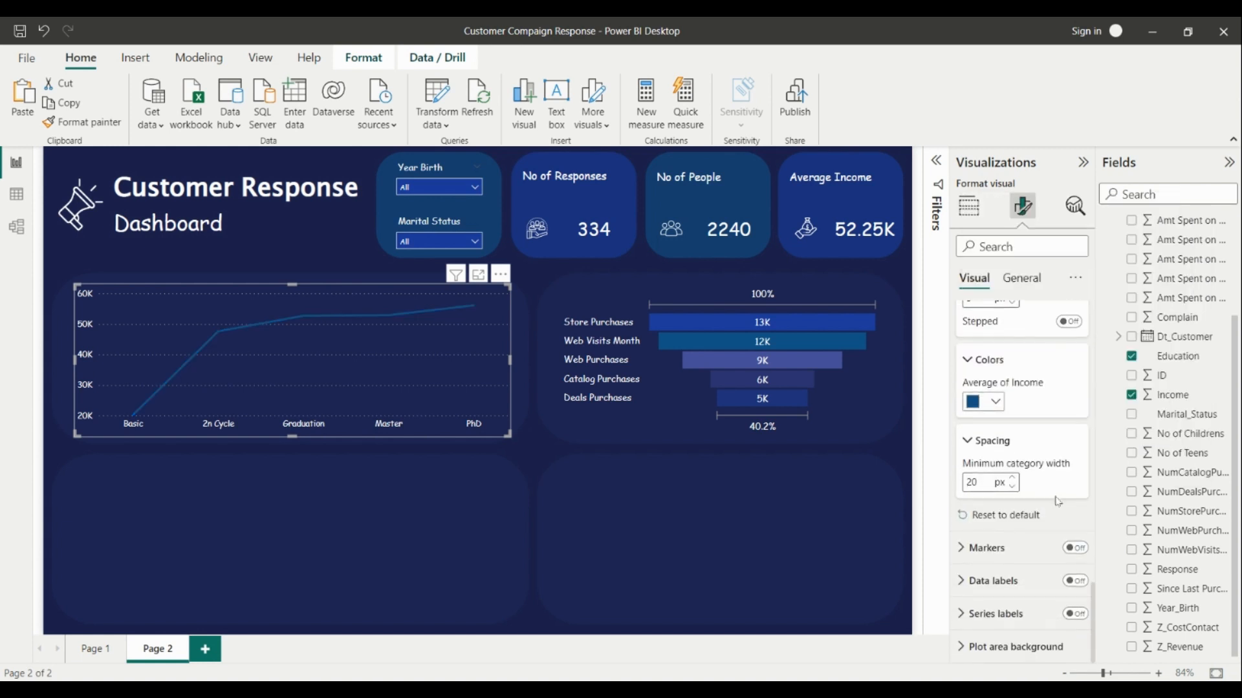
Step: Turn on markers and data labels for the line chart, and open the data label settings
{"action": "left_click", "coordinate": [1075, 548]}
{"action": "left_click", "coordinate": [1078, 584]}
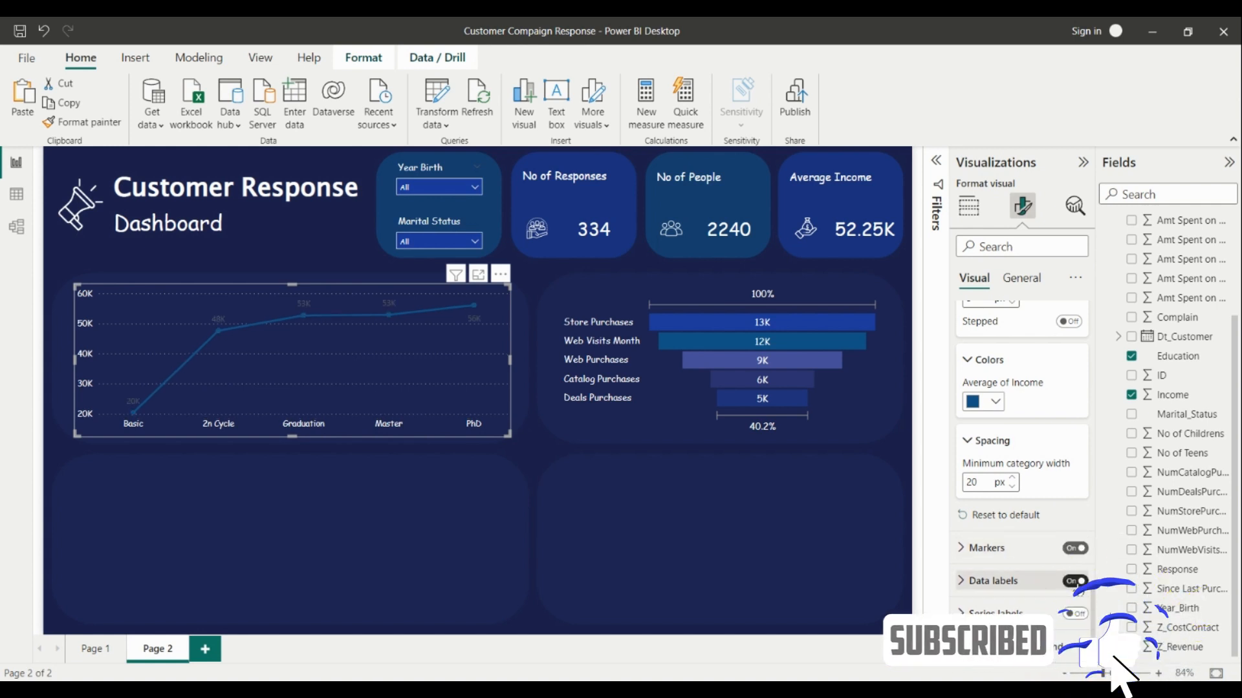
{"action": "left_click", "coordinate": [986, 584]}
{"action": "scroll", "coordinate": [1014, 558], "scroll_direction": "down", "scroll_amount": 3}
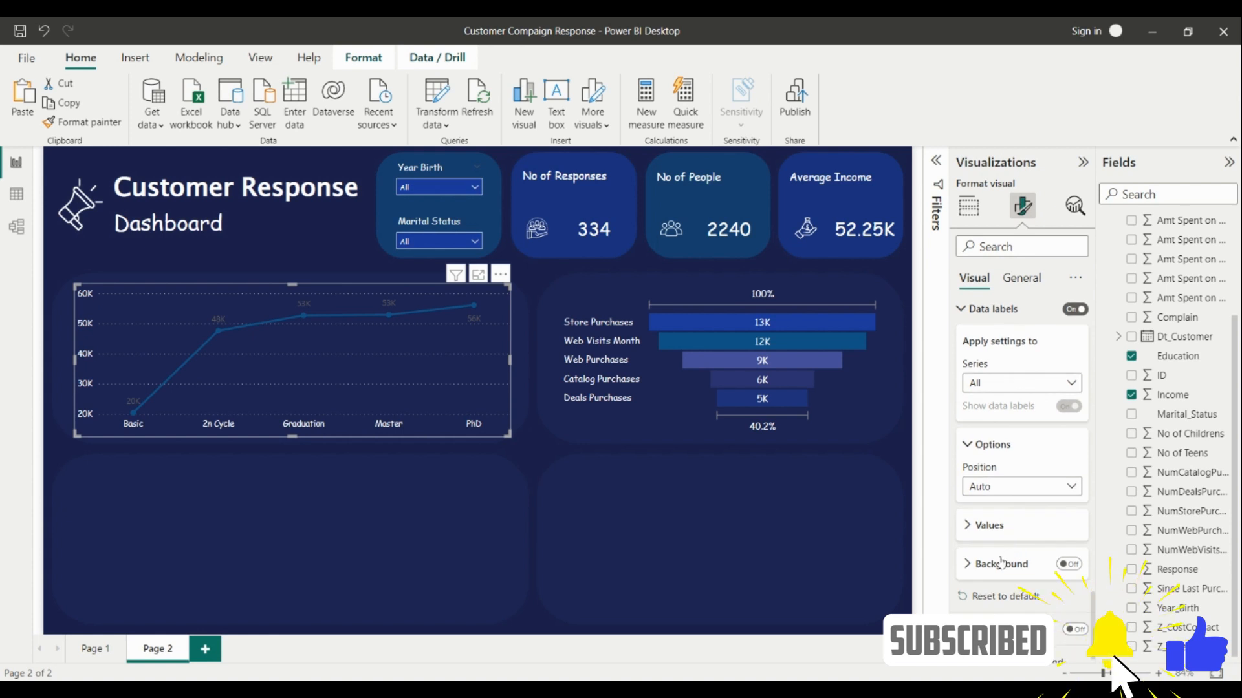
Step: Set the line chart's data label values to Comic Sans MS in white
{"action": "left_click", "coordinate": [999, 527]}
{"action": "scroll", "coordinate": [1001, 521], "scroll_direction": "down", "scroll_amount": 2}
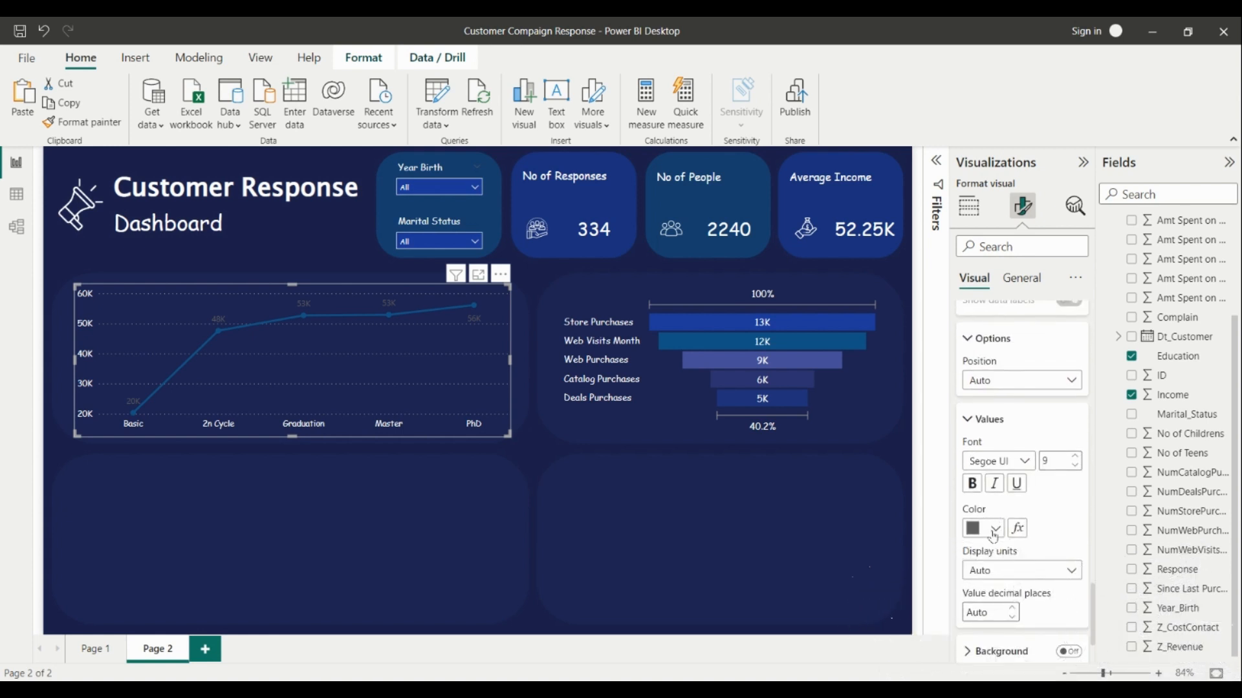
{"action": "left_click", "coordinate": [995, 531]}
{"action": "left_click", "coordinate": [1007, 459]}
{"action": "left_click", "coordinate": [1006, 462]}
{"action": "scroll", "coordinate": [1019, 289], "scroll_direction": "up", "scroll_amount": 3}
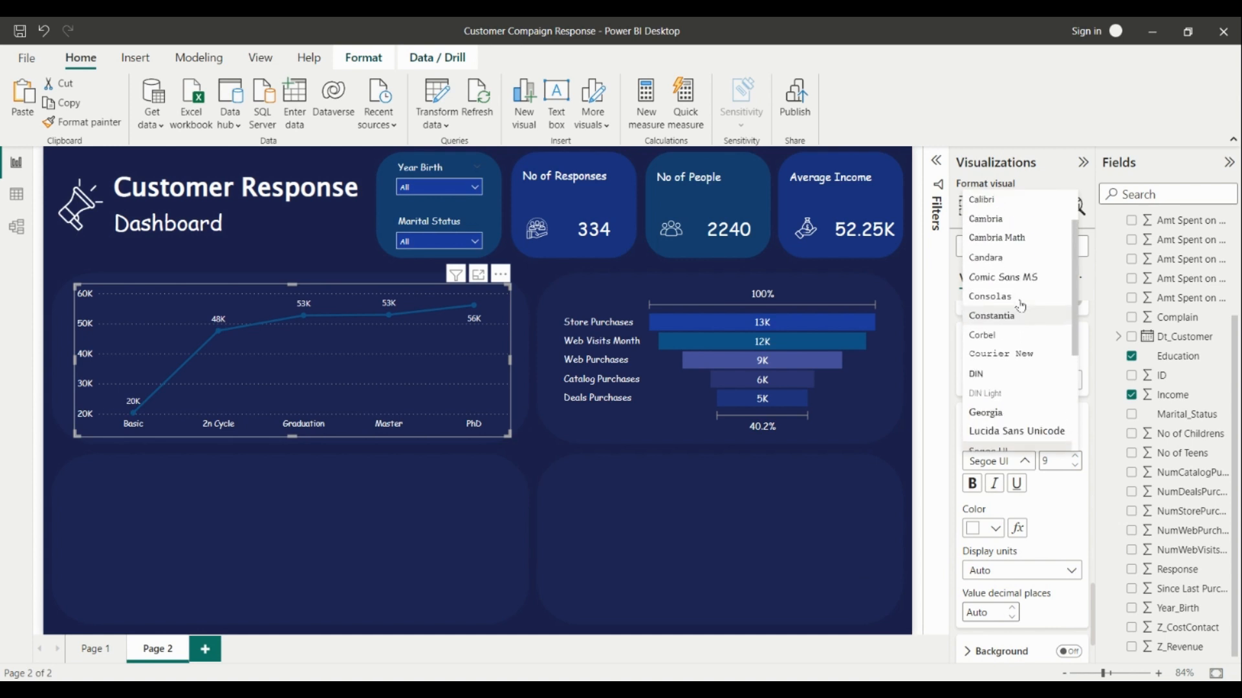
{"action": "left_click", "coordinate": [1013, 277]}
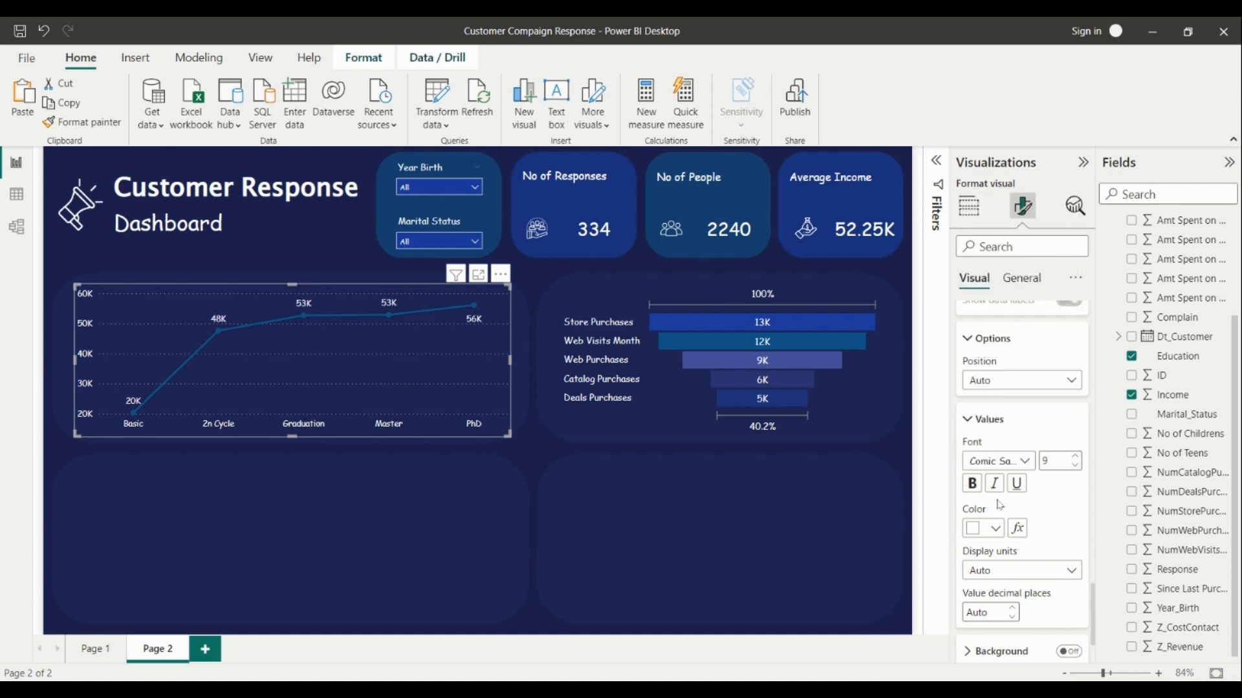
{"action": "left_click", "coordinate": [354, 264]}
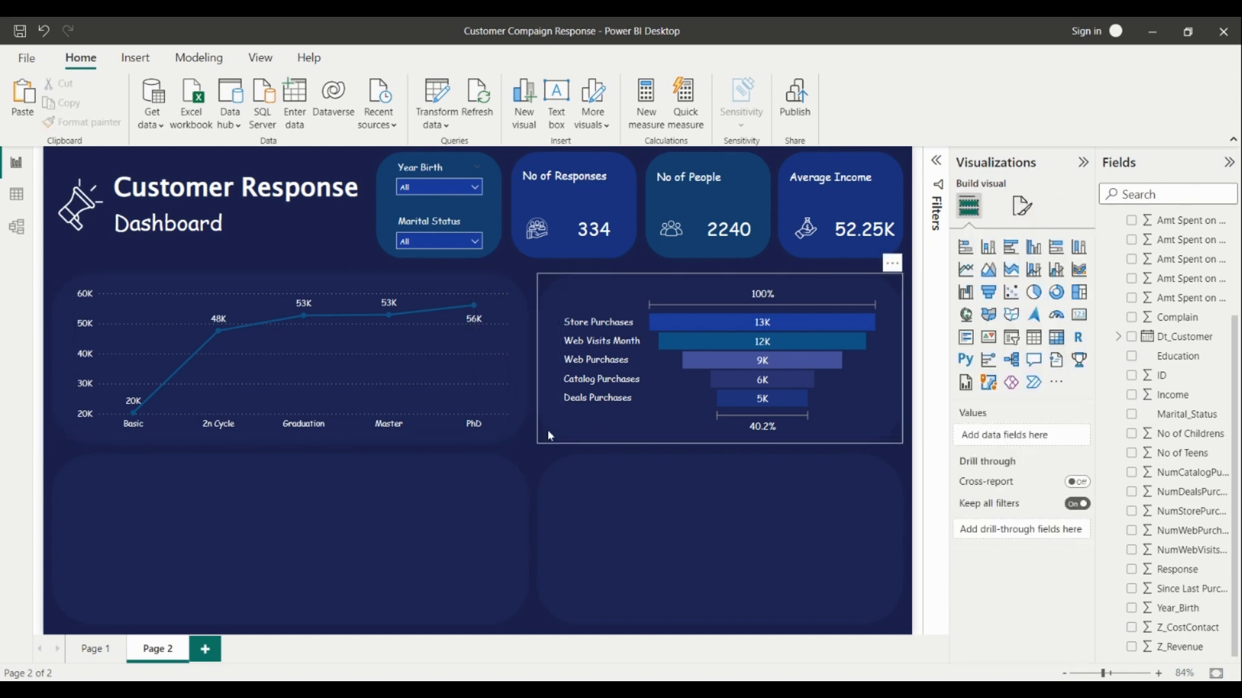
Step: Rename the line chart's Y-axis field to Average Income
{"action": "mouse_move", "coordinate": [486, 375]}
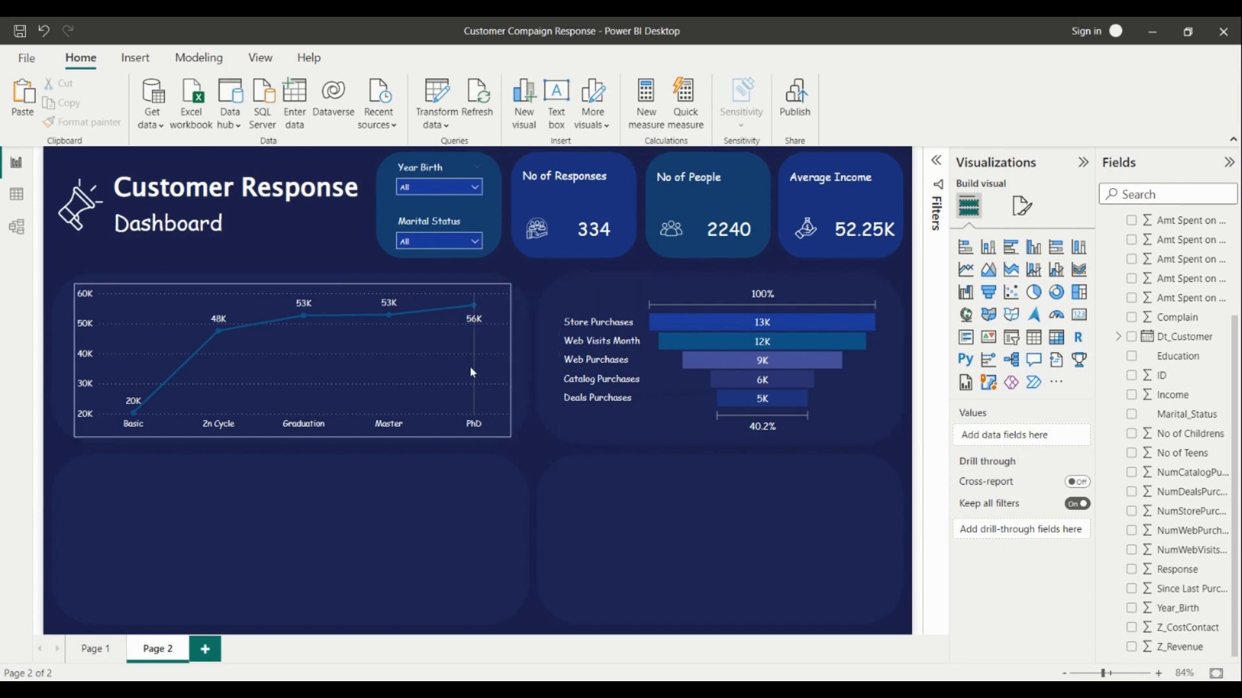
{"action": "left_click", "coordinate": [464, 370]}
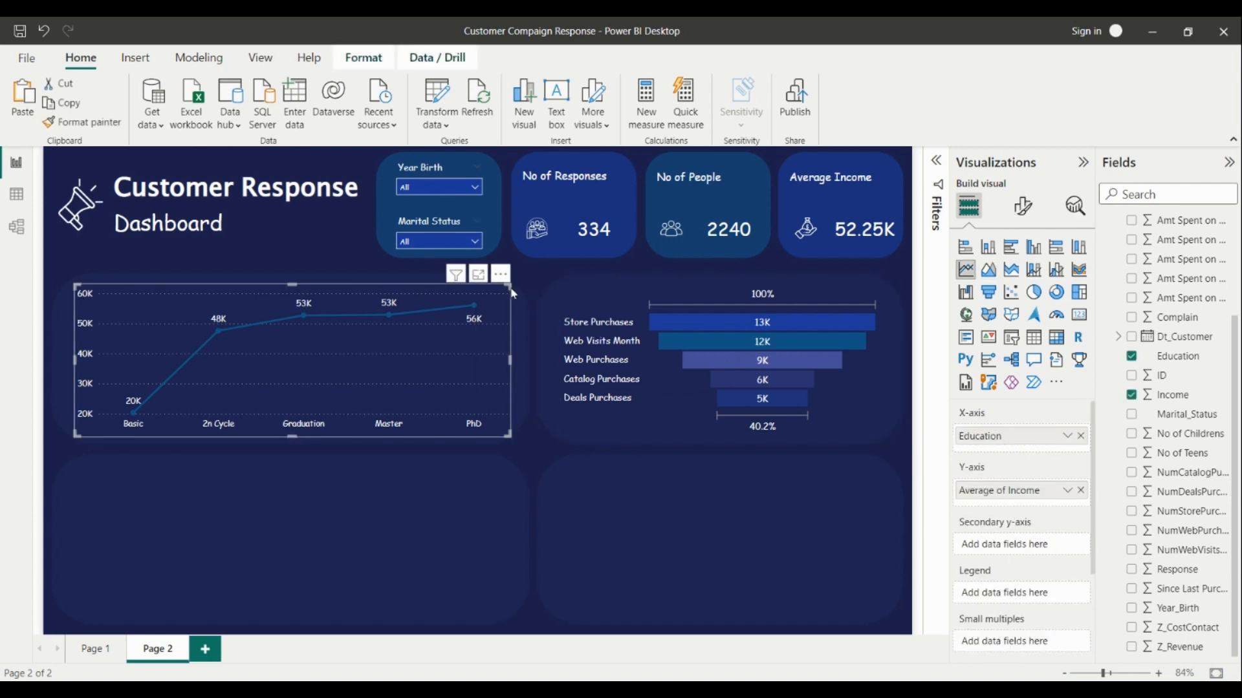
{"action": "double_click", "coordinate": [1006, 495]}
{"action": "left_click", "coordinate": [1006, 495]}
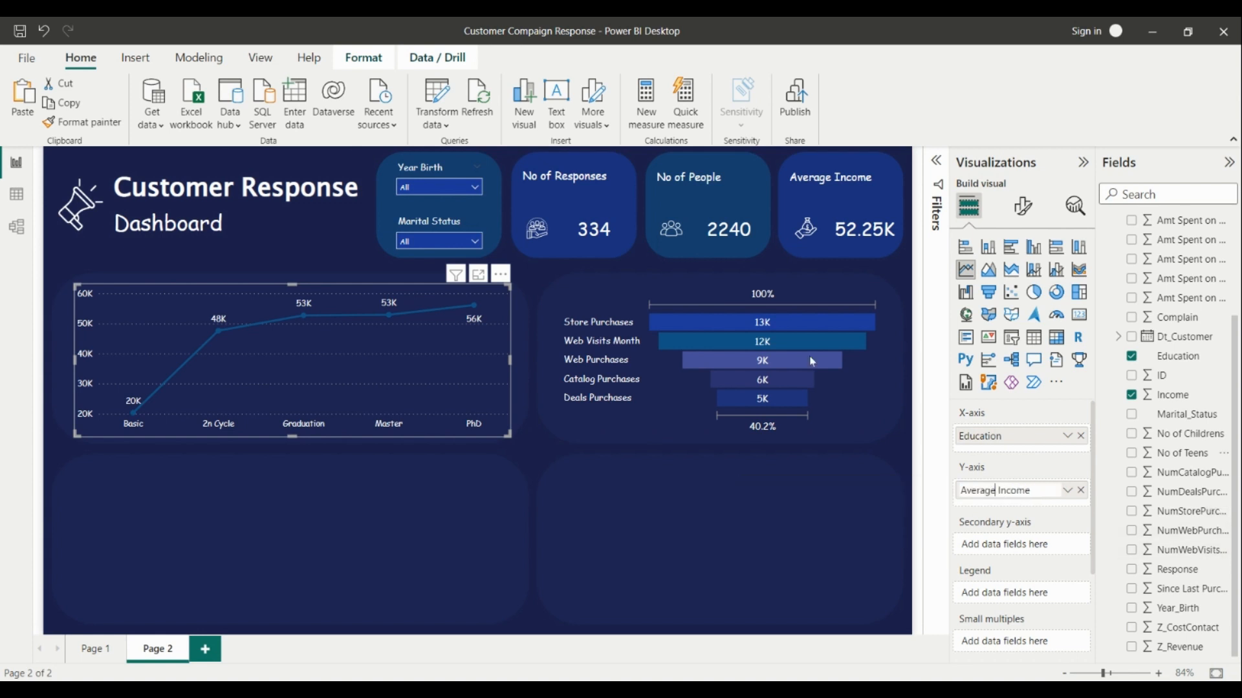
{"action": "key", "text": "Return"}
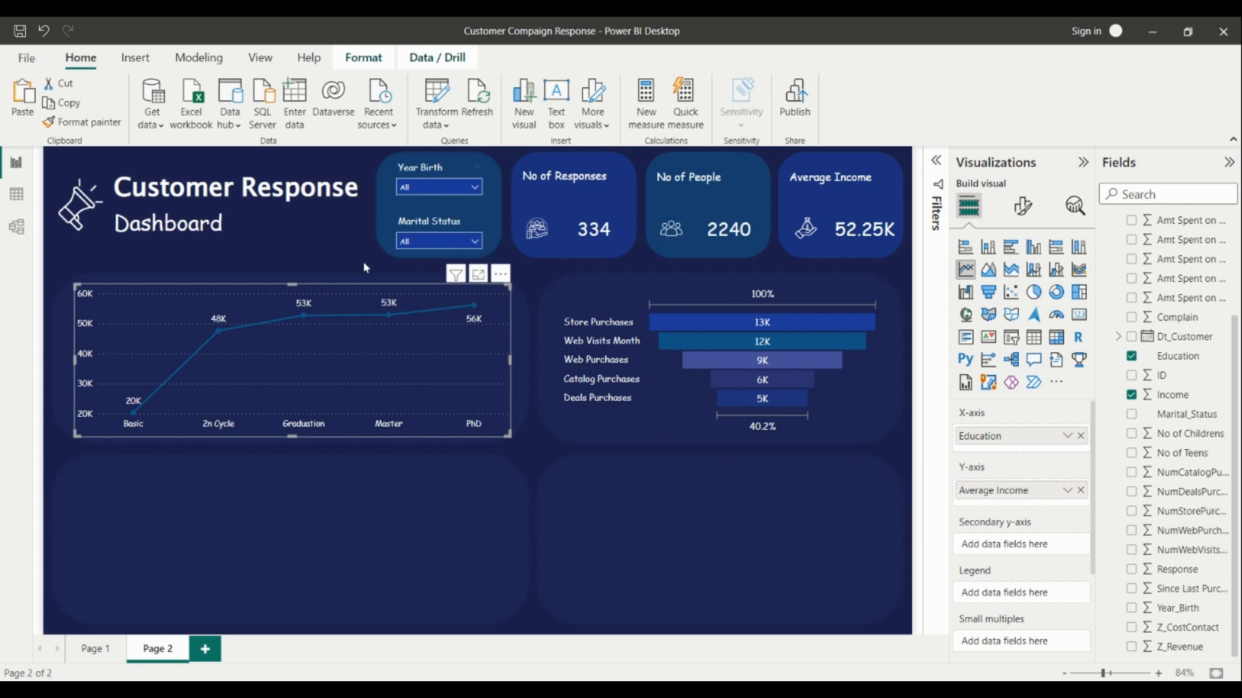
{"action": "mouse_move", "coordinate": [130, 412]}
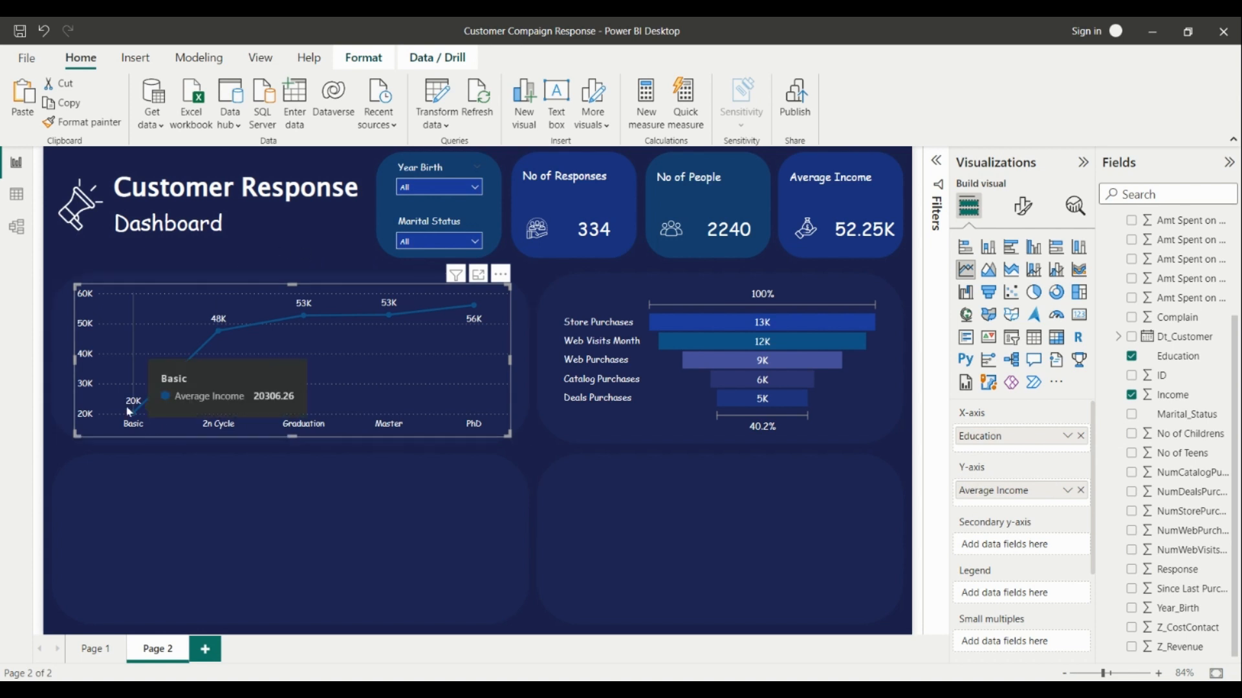
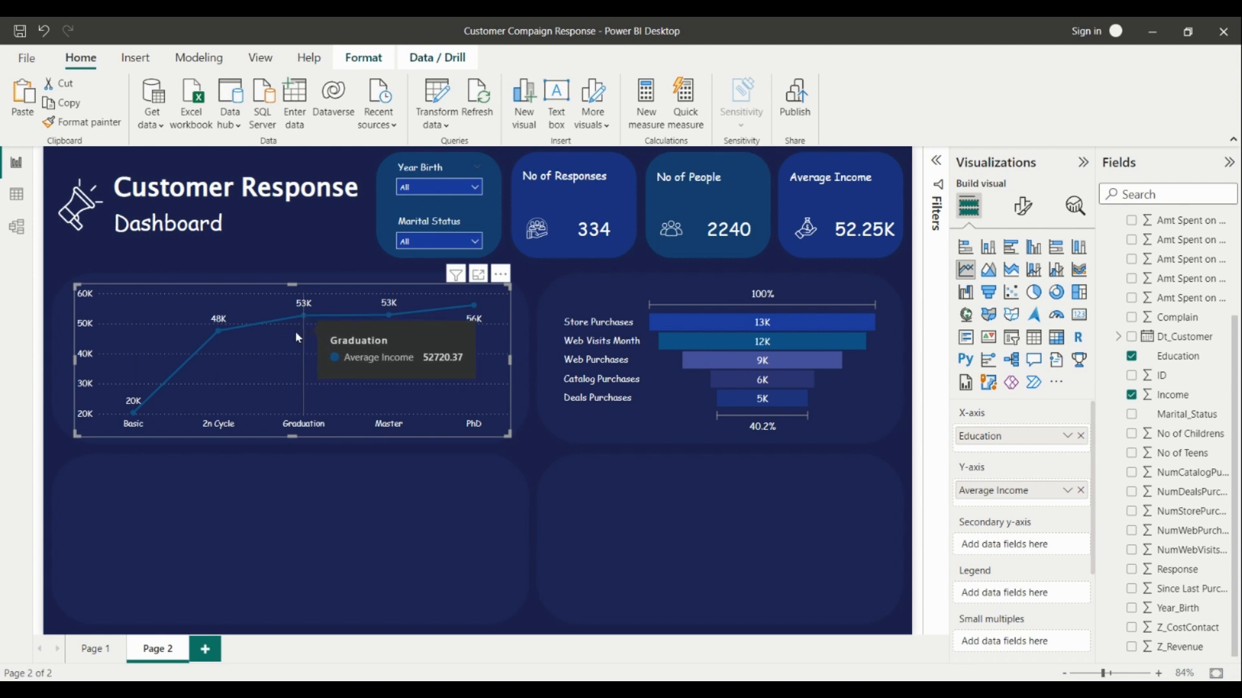
{"action": "left_click", "coordinate": [534, 452]}
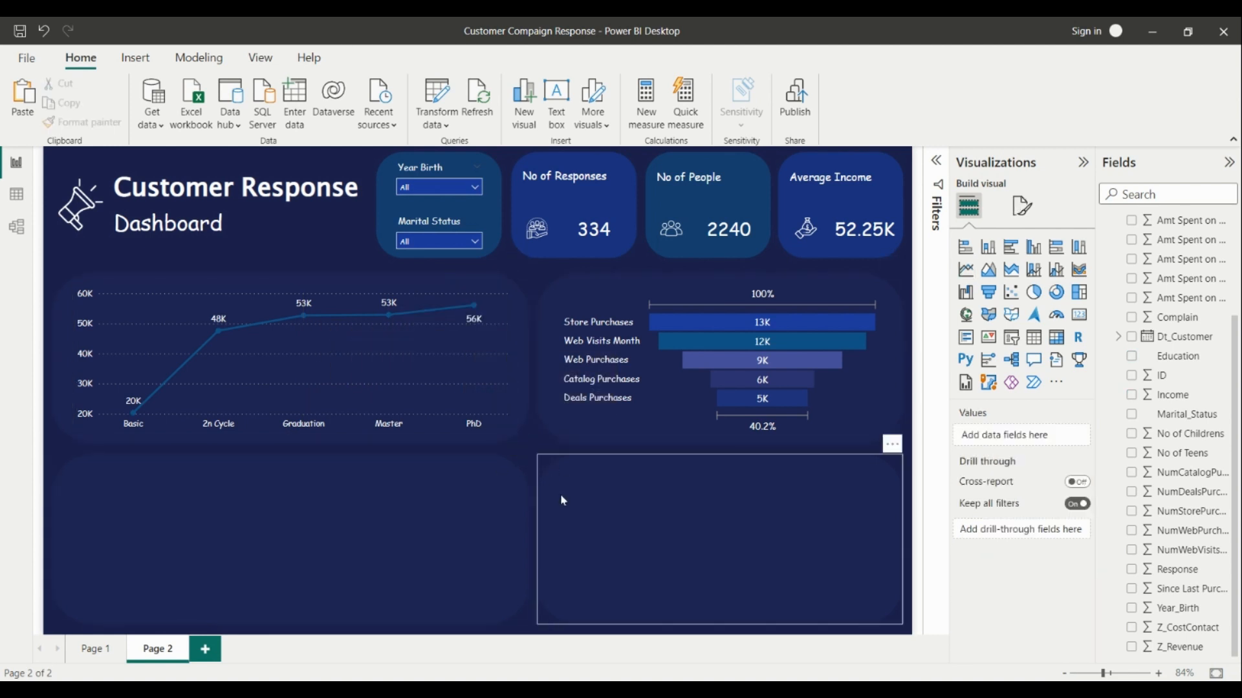
Step: Add a donut chart and size it to fill the empty panel below the purchase funnel
{"action": "left_click", "coordinate": [1064, 294]}
{"action": "left_click_drag", "start_coordinate": [240, 290], "coordinate": [681, 515]}
{"action": "left_click_drag", "start_coordinate": [655, 422], "coordinate": [659, 472]}
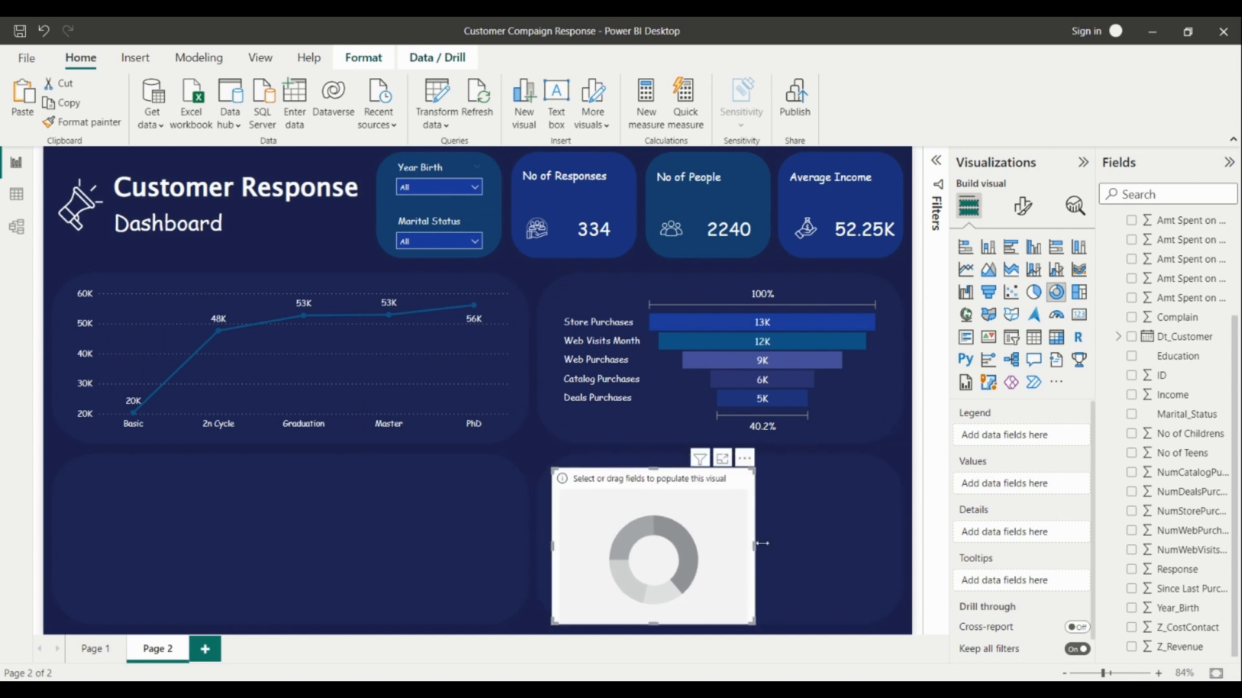
{"action": "left_click_drag", "start_coordinate": [762, 543], "coordinate": [893, 525]}
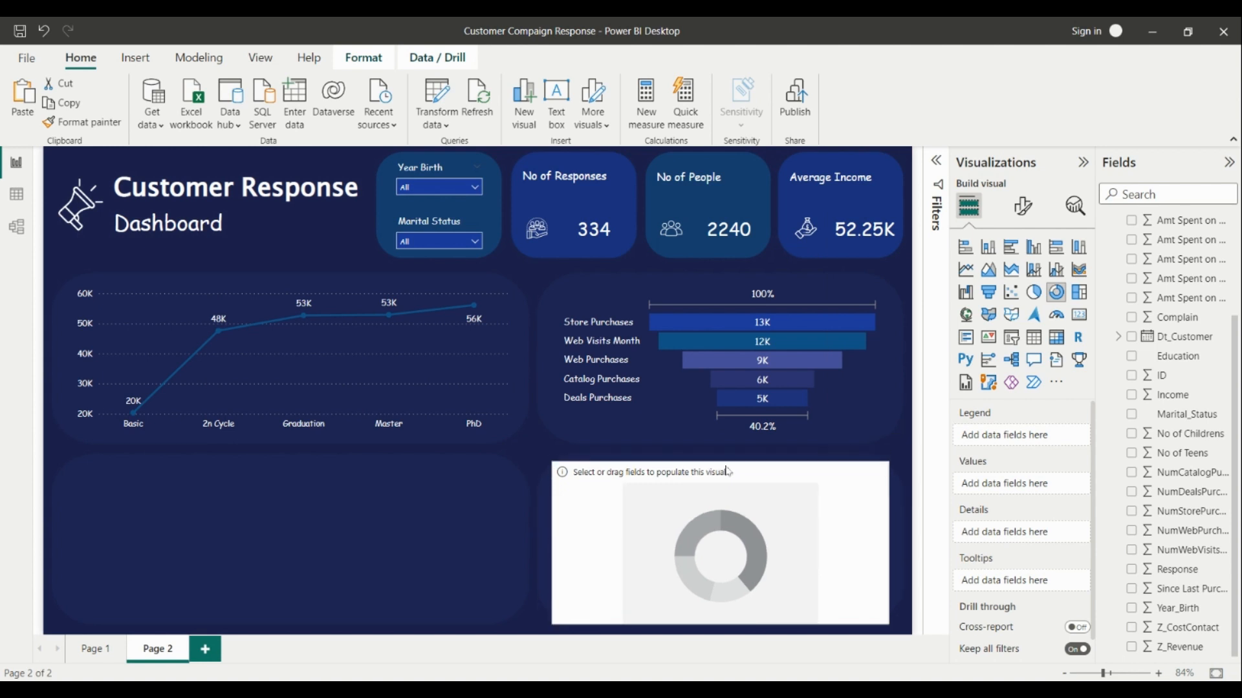
{"action": "left_click", "coordinate": [727, 471]}
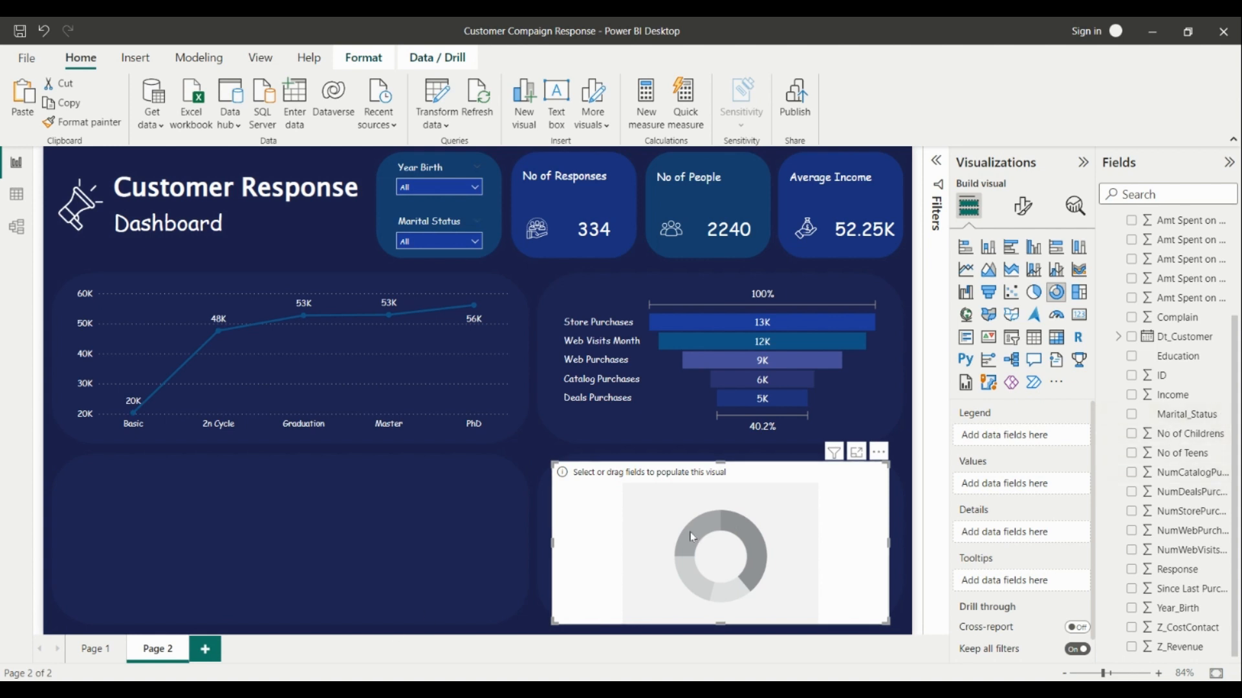
Step: Set Marital_Status as the donut chart's legend, with No of Childrens and No of Teens as its values
{"action": "left_click_drag", "start_coordinate": [1189, 417], "coordinate": [1041, 447]}
{"action": "left_click_drag", "start_coordinate": [1171, 434], "coordinate": [1028, 501]}
{"action": "left_click_drag", "start_coordinate": [1177, 454], "coordinate": [1051, 511]}
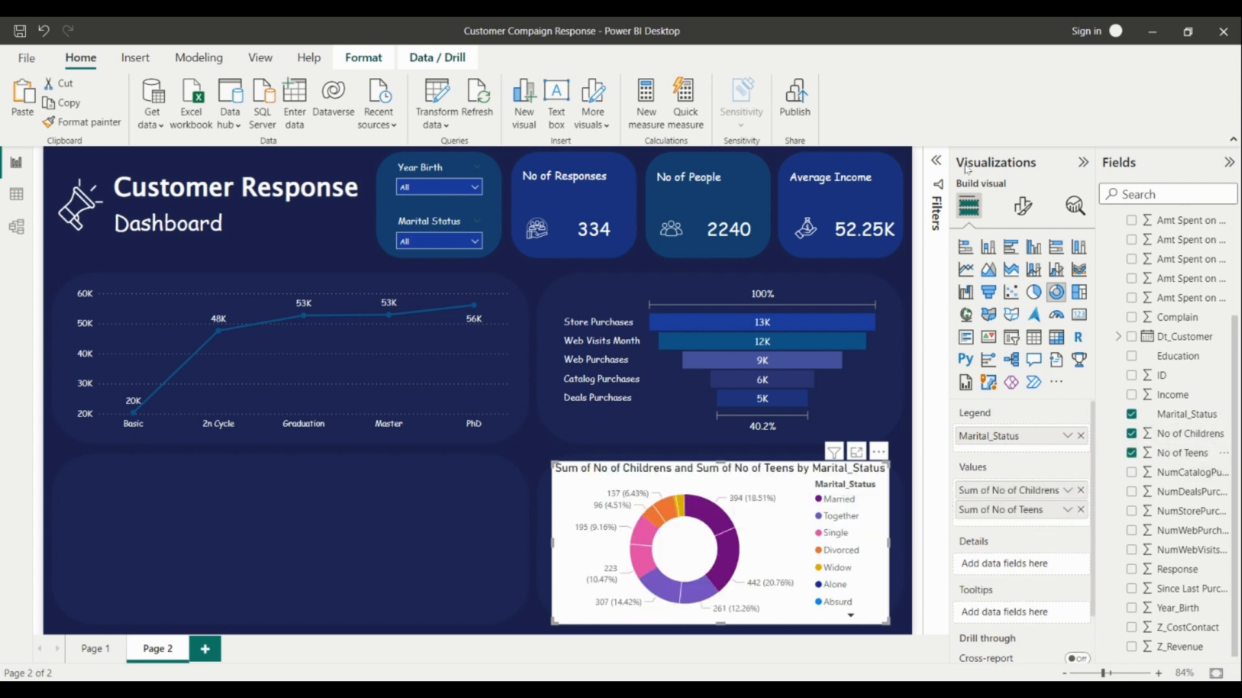
Step: Filter the donut chart's Marital_Status to Alone, Divorced, Married, Single and Widow
{"action": "left_click", "coordinate": [936, 163]}
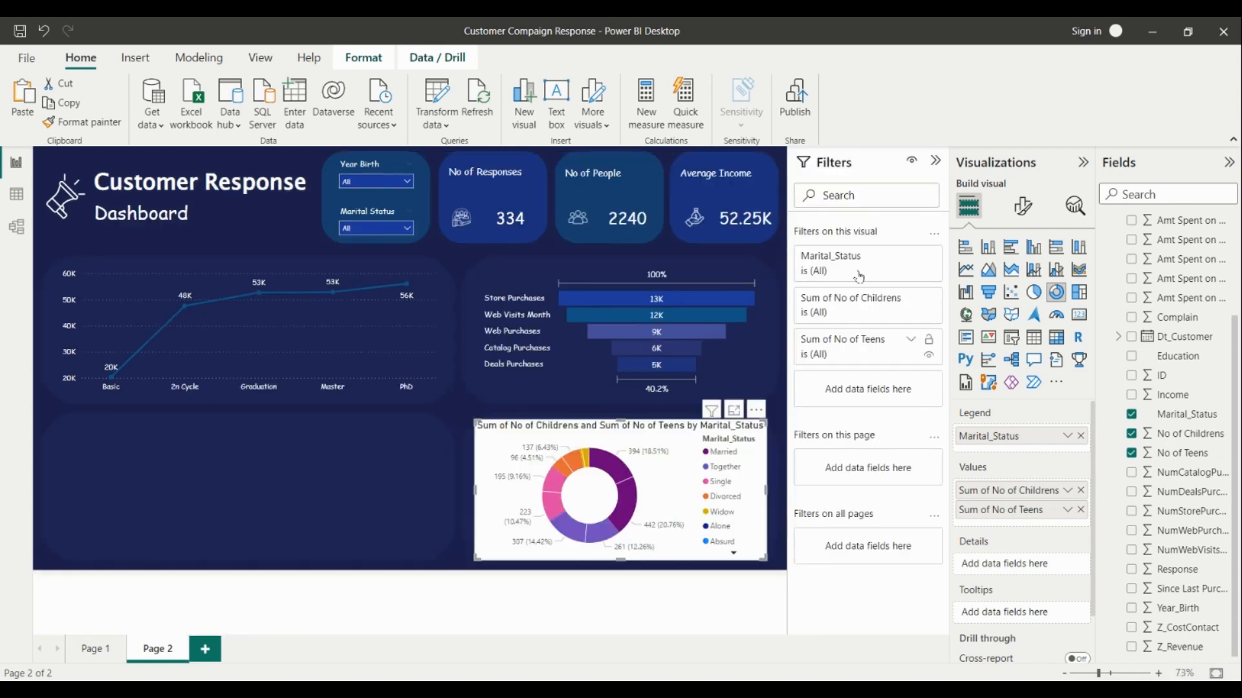
{"action": "left_click", "coordinate": [911, 259]}
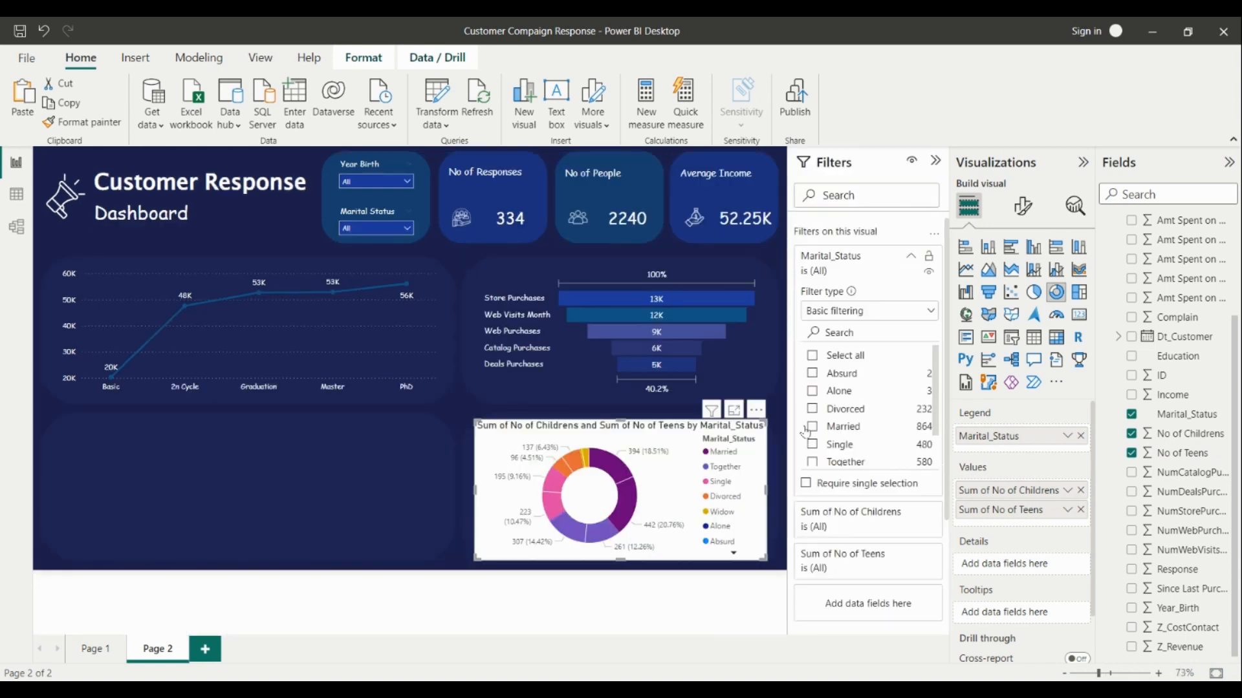
{"action": "left_click", "coordinate": [812, 390]}
{"action": "left_click", "coordinate": [812, 409]}
{"action": "left_click", "coordinate": [813, 426]}
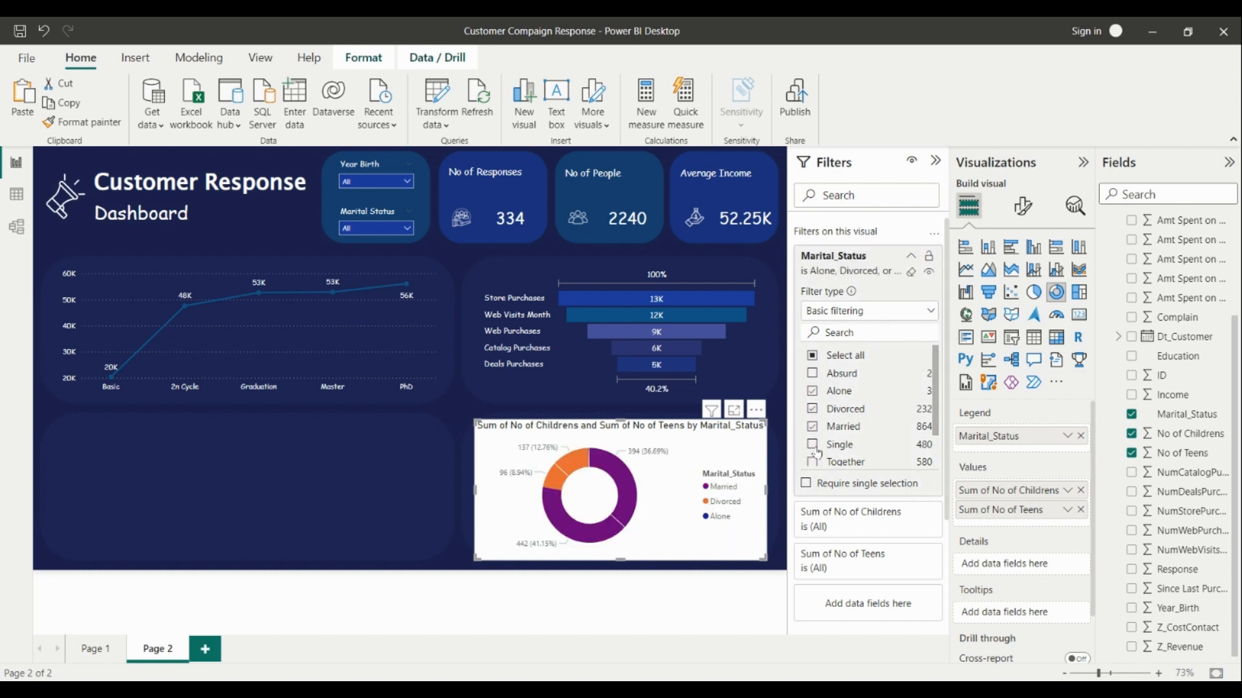
{"action": "left_click", "coordinate": [812, 444]}
{"action": "scroll", "coordinate": [893, 465], "scroll_direction": "down", "scroll_amount": 1}
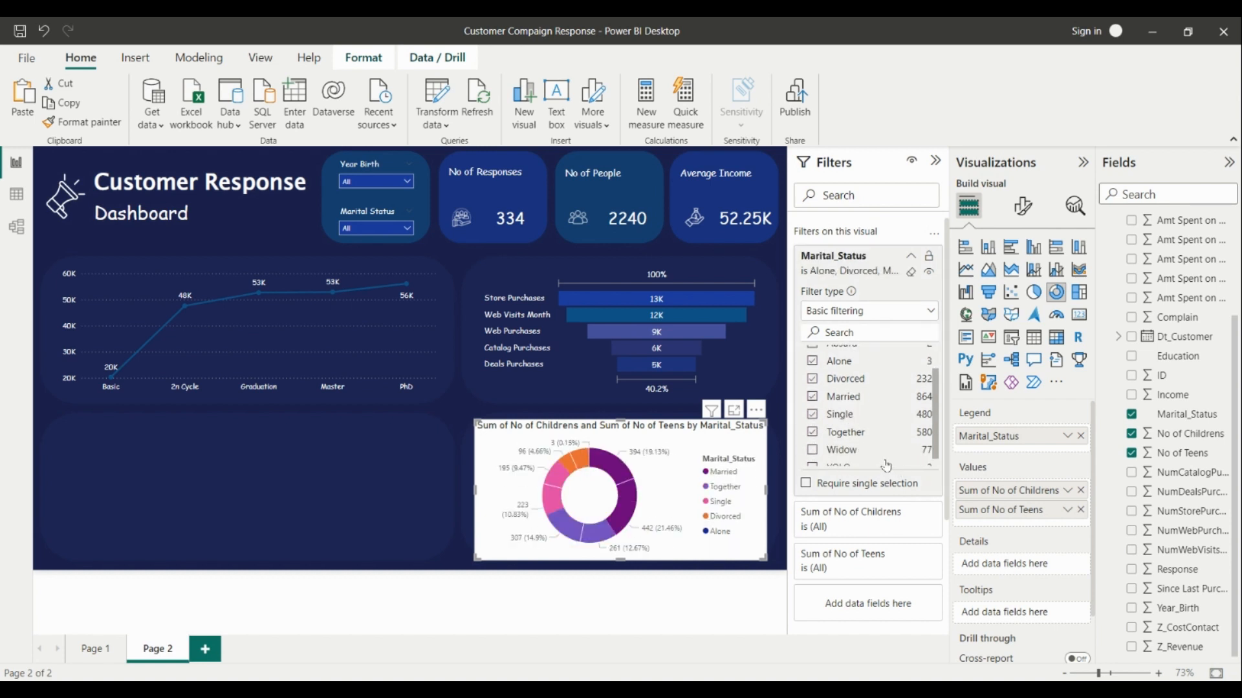
{"action": "scroll", "coordinate": [886, 465], "scroll_direction": "down", "scroll_amount": 1}
{"action": "left_click", "coordinate": [817, 428]}
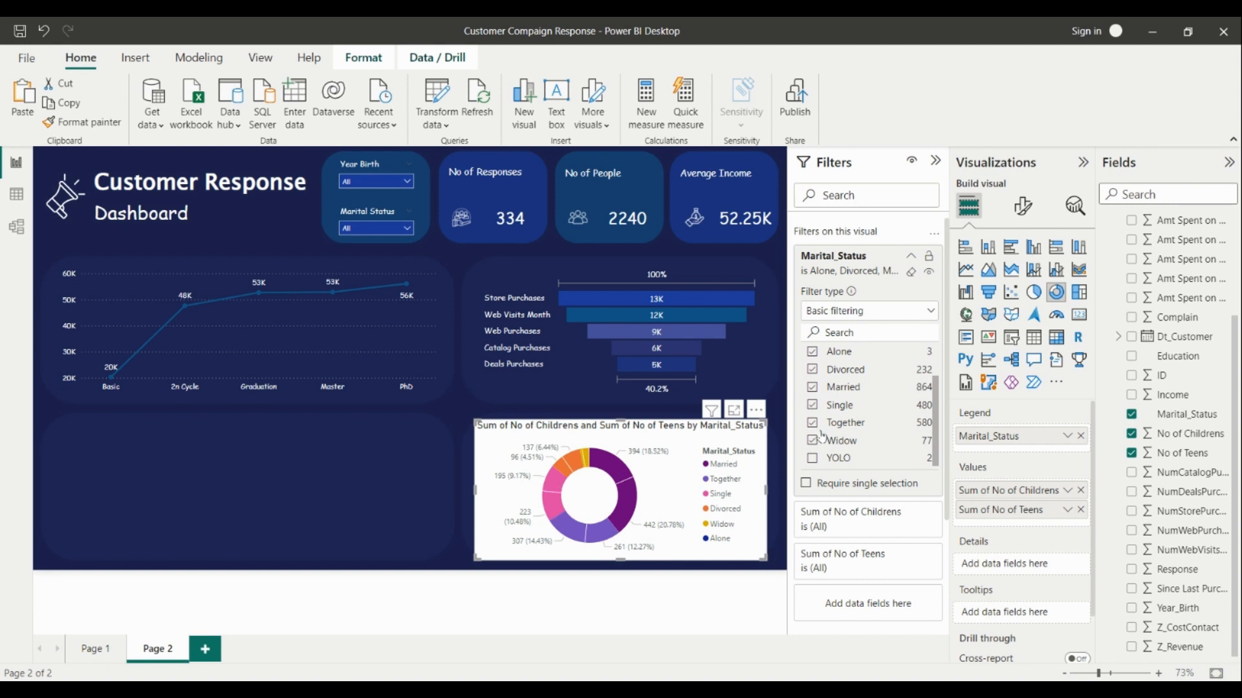
{"action": "scroll", "coordinate": [878, 466], "scroll_direction": "up", "scroll_amount": 2}
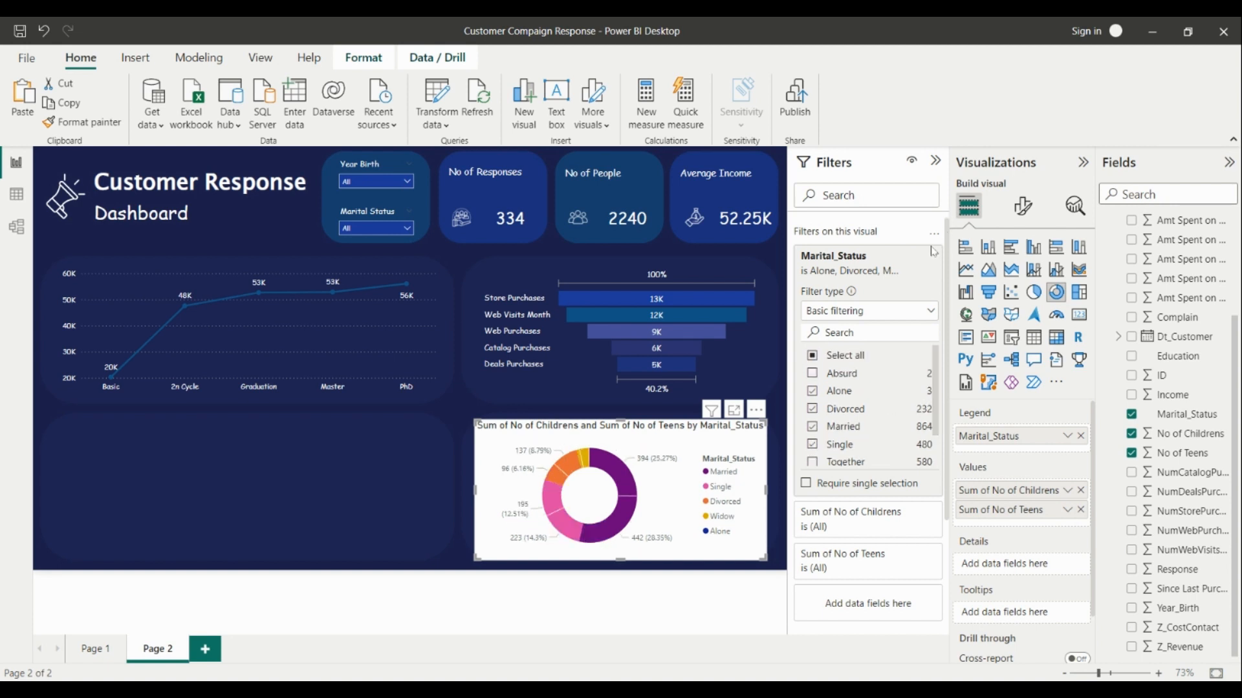
{"action": "left_click", "coordinate": [935, 161]}
Step: Rename the donut chart's two value fields to Childrens and Teens
{"action": "double_click", "coordinate": [1005, 491]}
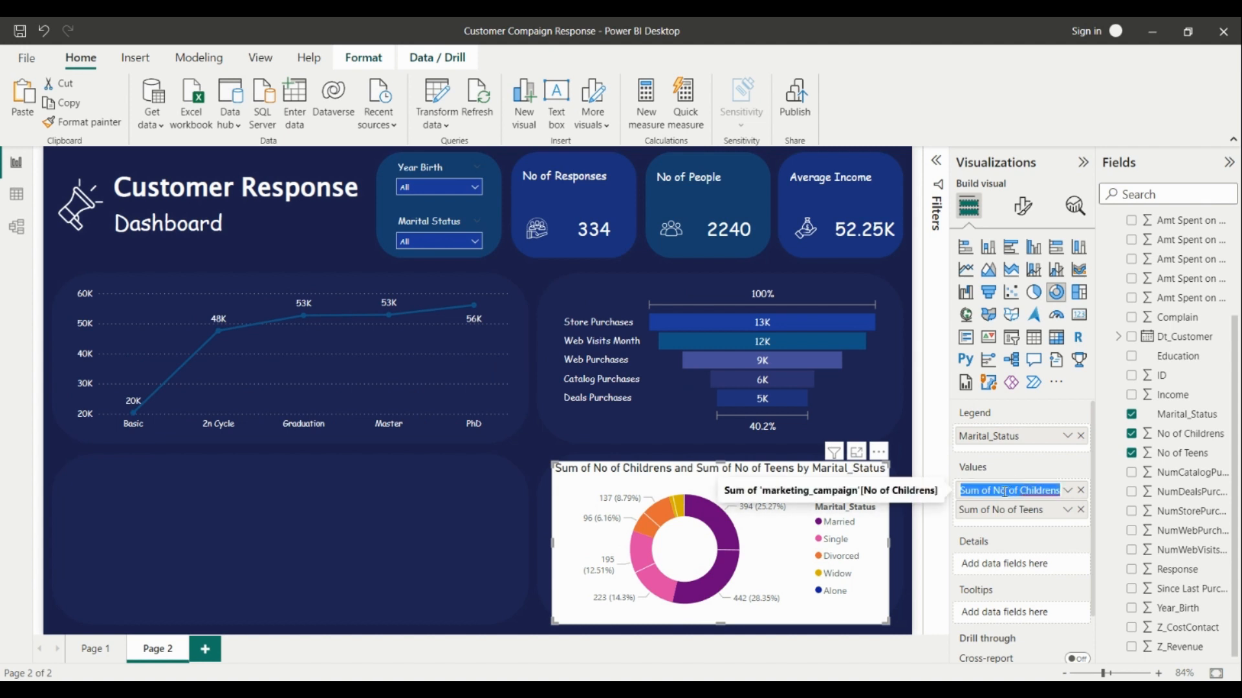
{"action": "left_click", "coordinate": [1020, 490]}
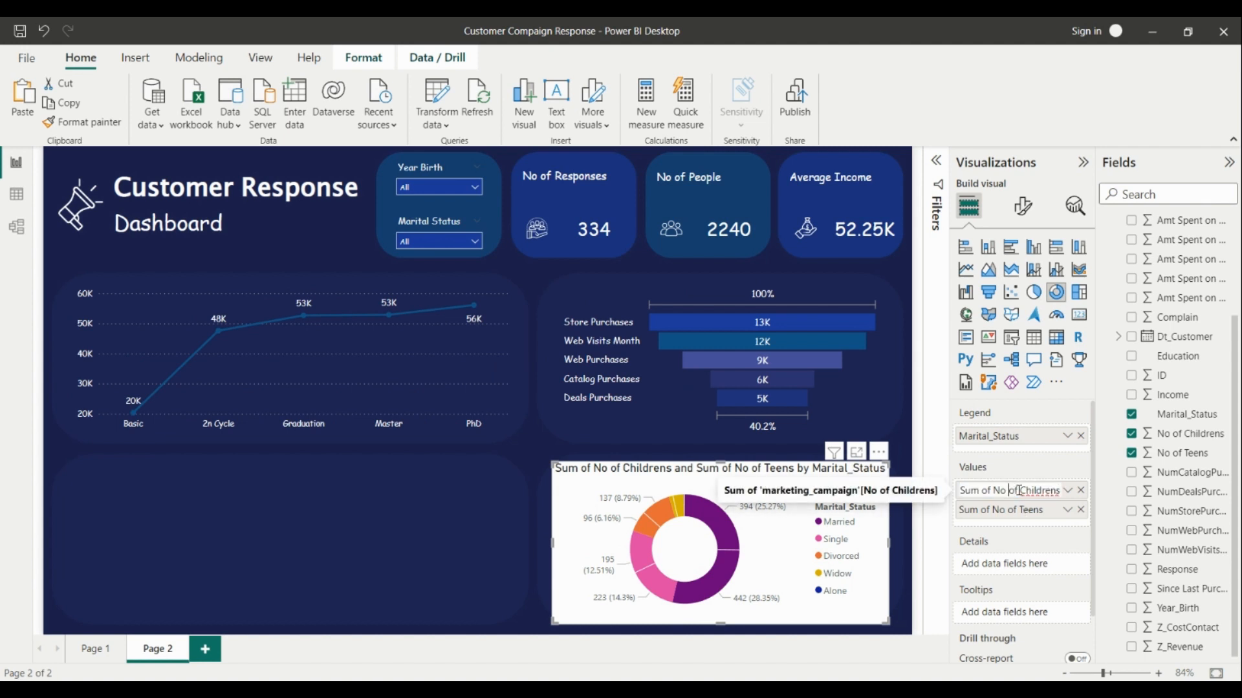
{"action": "key", "text": "shift+Home"}
{"action": "key", "text": "BackSpace"}
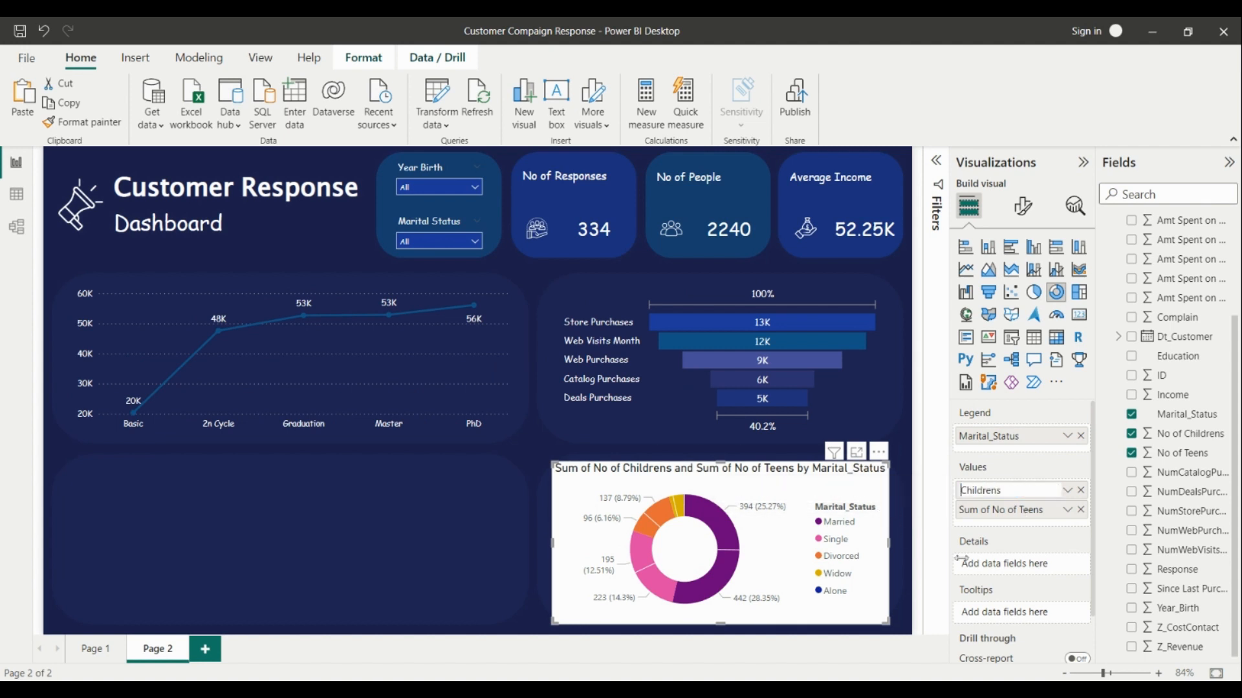
{"action": "double_click", "coordinate": [1004, 511]}
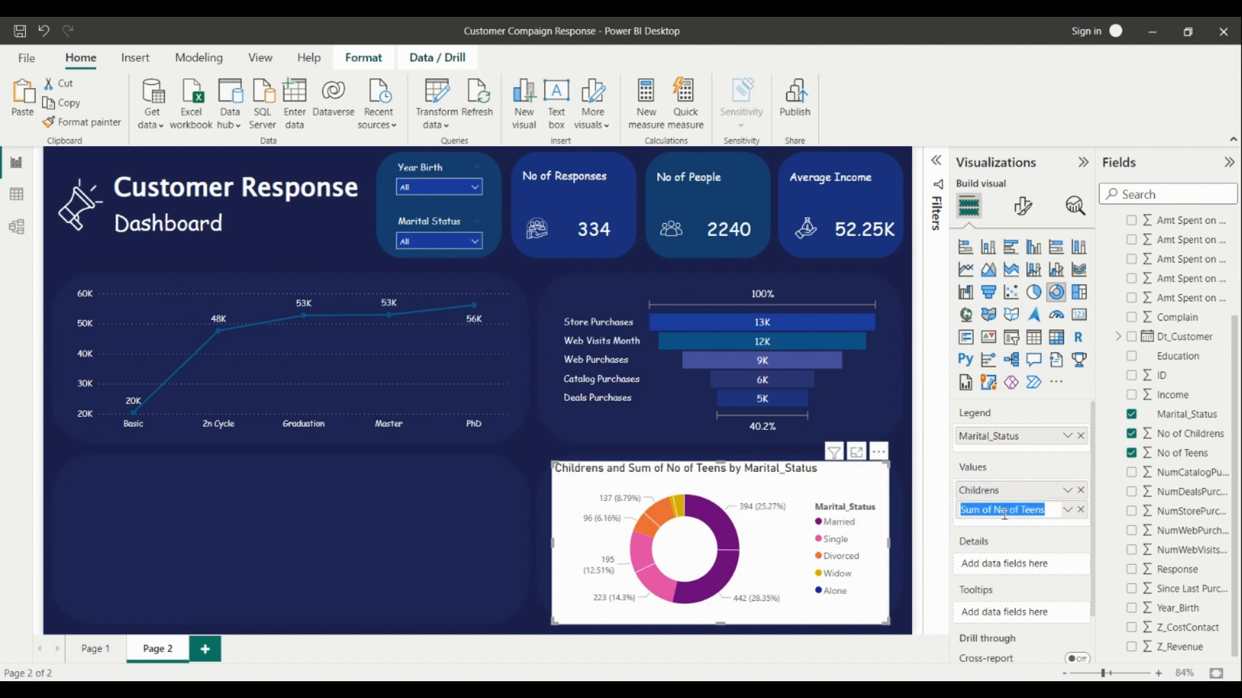
{"action": "left_click", "coordinate": [1020, 511]}
{"action": "key", "text": "shift+Home"}
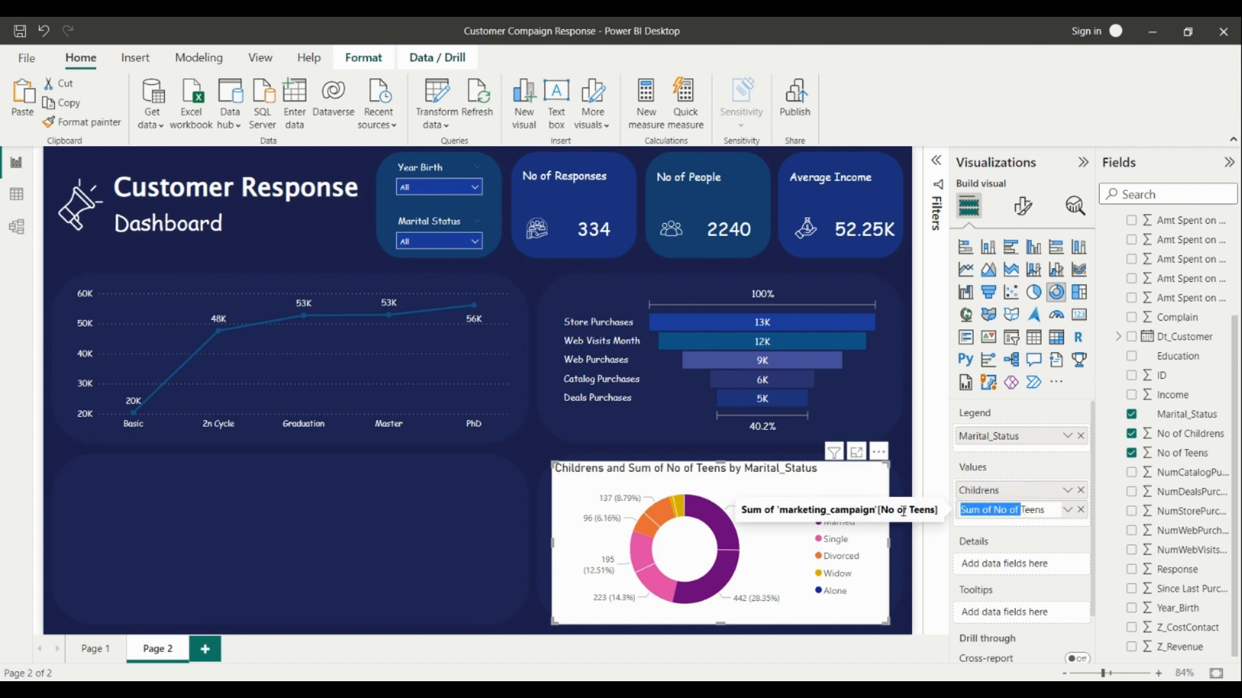
{"action": "key", "text": "BackSpace"}
{"action": "key", "text": "Return"}
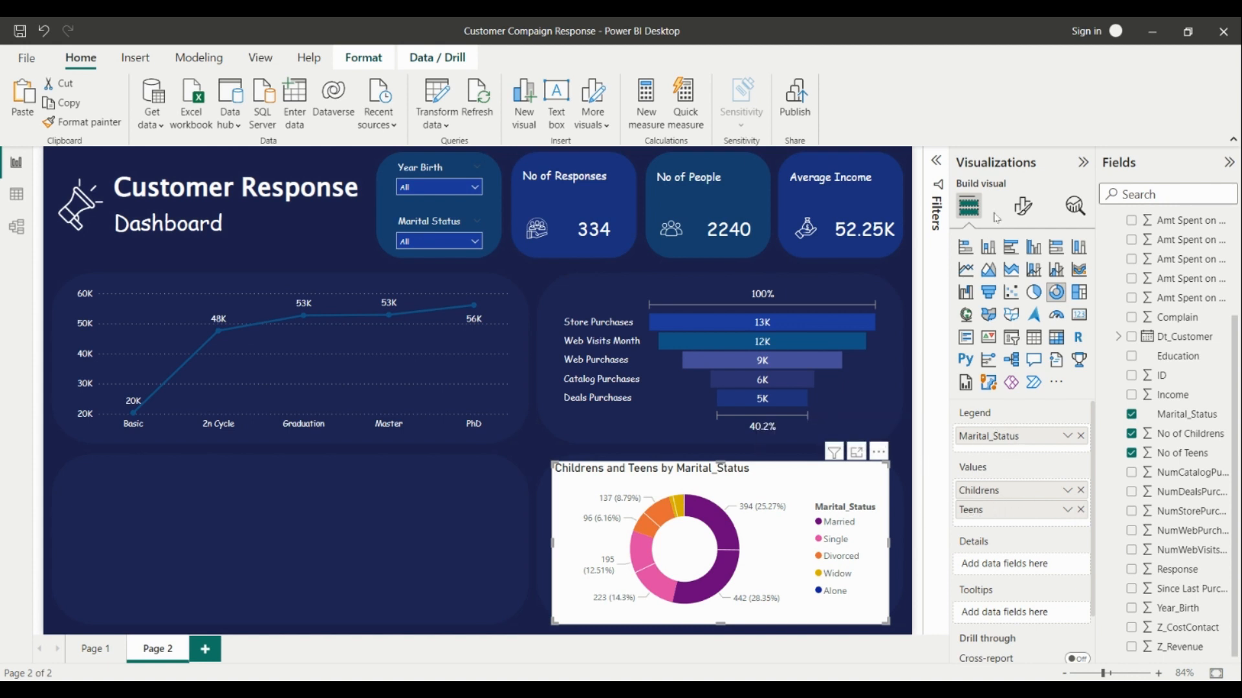
Step: Turn off the donut chart's title and its background effect
{"action": "left_click", "coordinate": [1022, 206]}
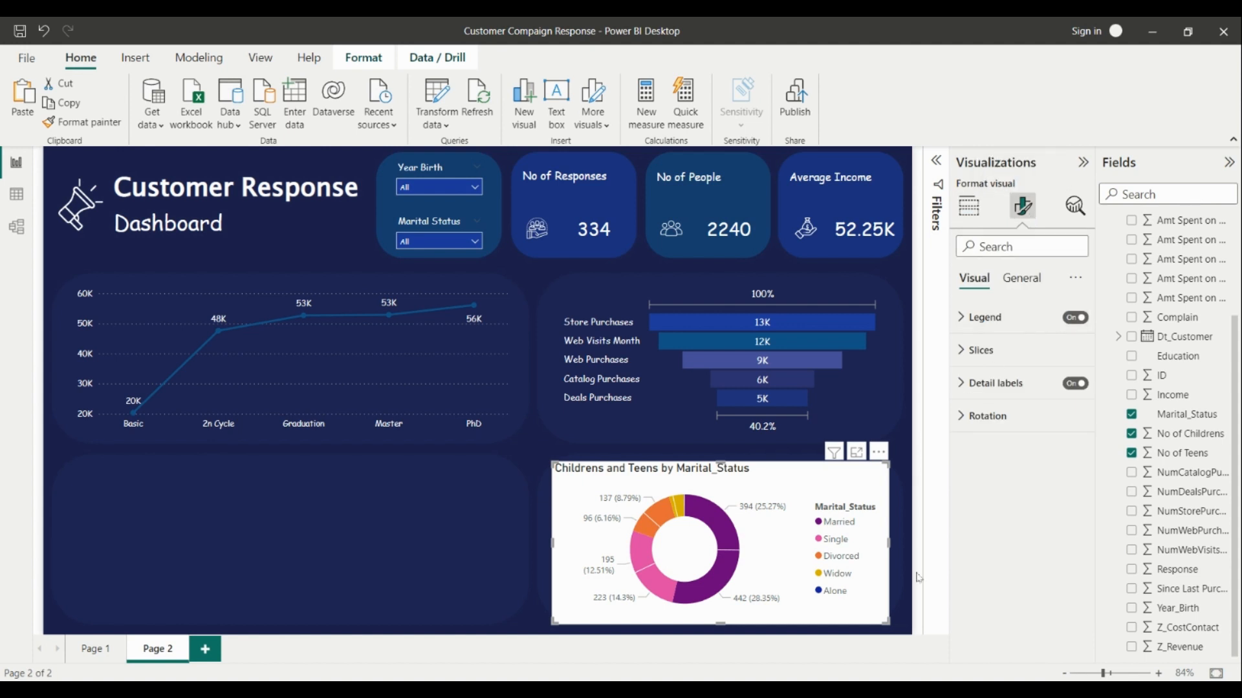
{"action": "left_click", "coordinate": [1011, 286]}
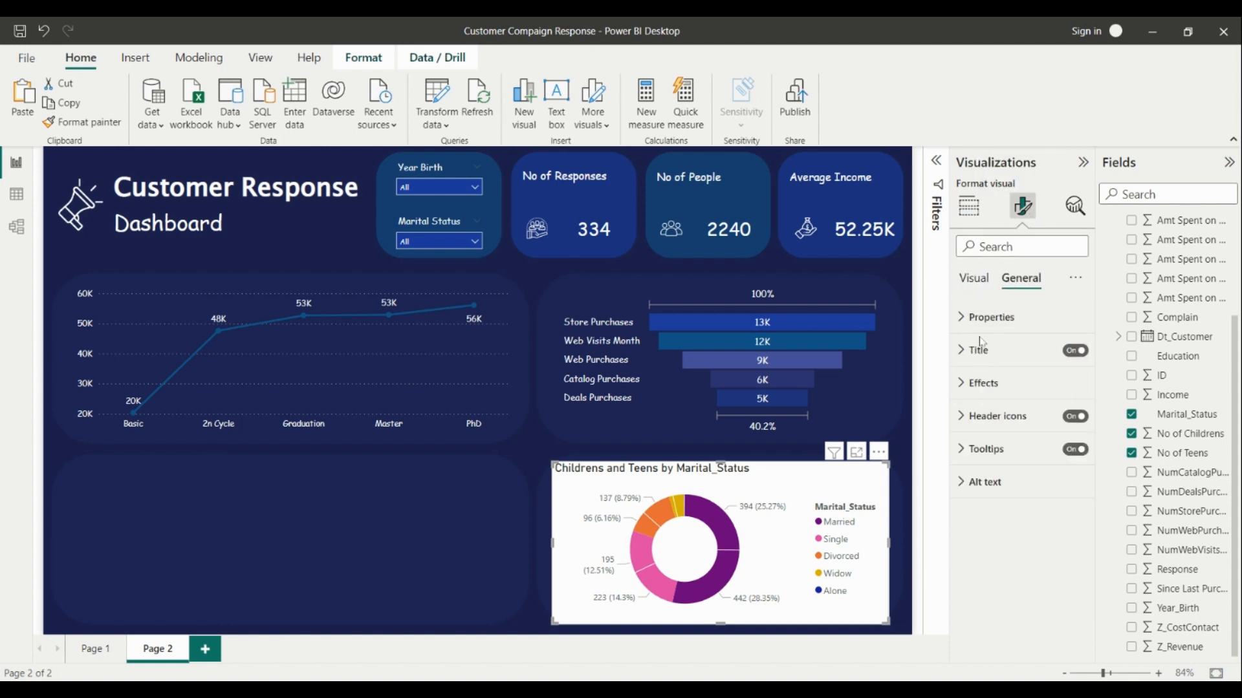
{"action": "left_click", "coordinate": [978, 350]}
{"action": "left_click", "coordinate": [1075, 350]}
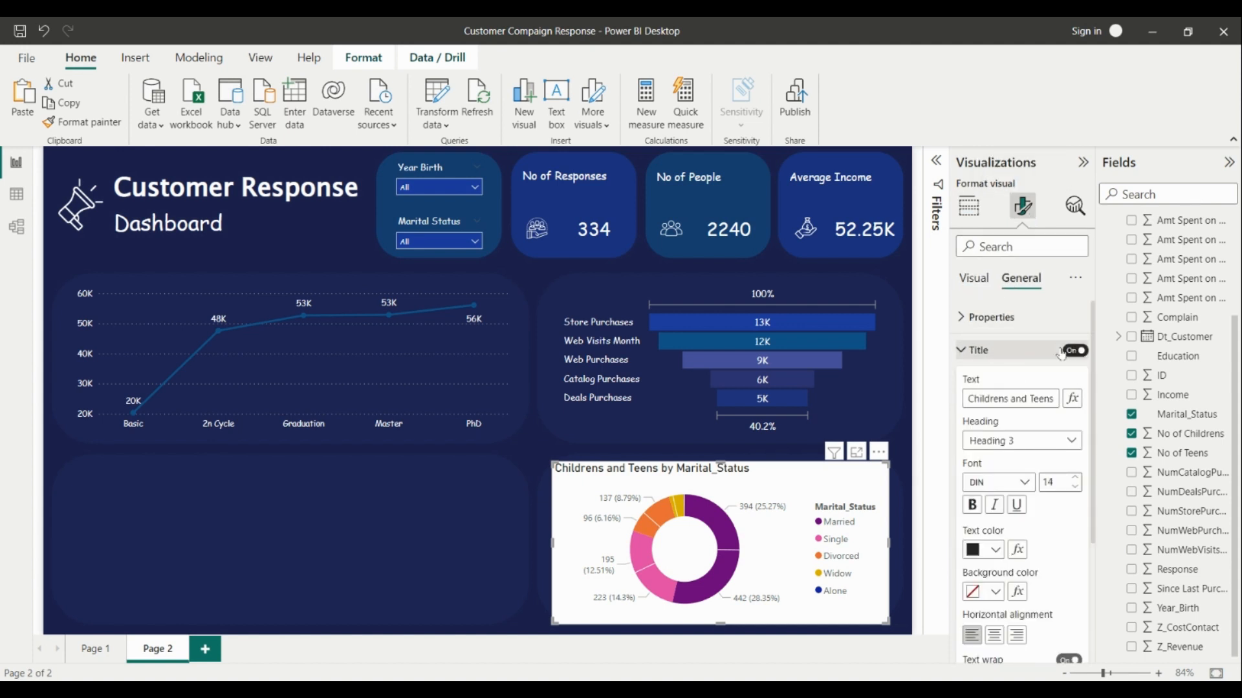
{"action": "left_click", "coordinate": [1054, 350]}
{"action": "left_click", "coordinate": [1054, 383]}
{"action": "left_click", "coordinate": [1056, 419]}
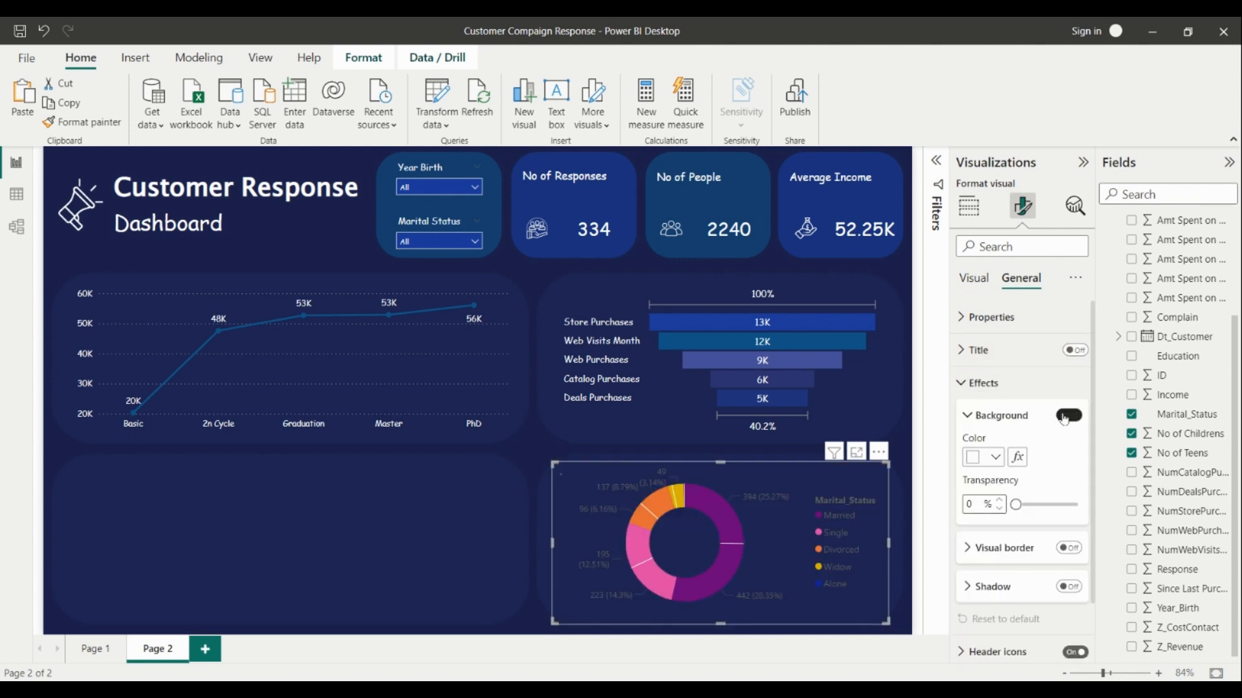
Step: Turn off the donut chart's legend title and set the legend text to white Comic Sans MS
{"action": "left_click", "coordinate": [975, 279]}
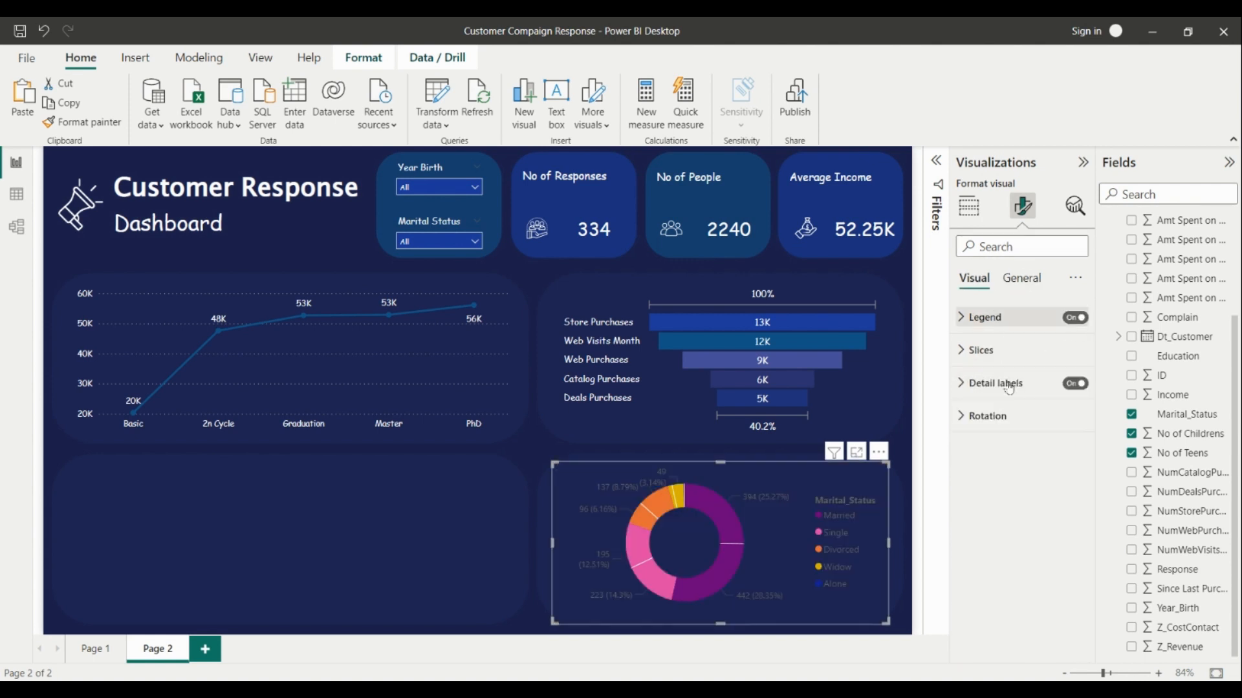
{"action": "left_click", "coordinate": [984, 318]}
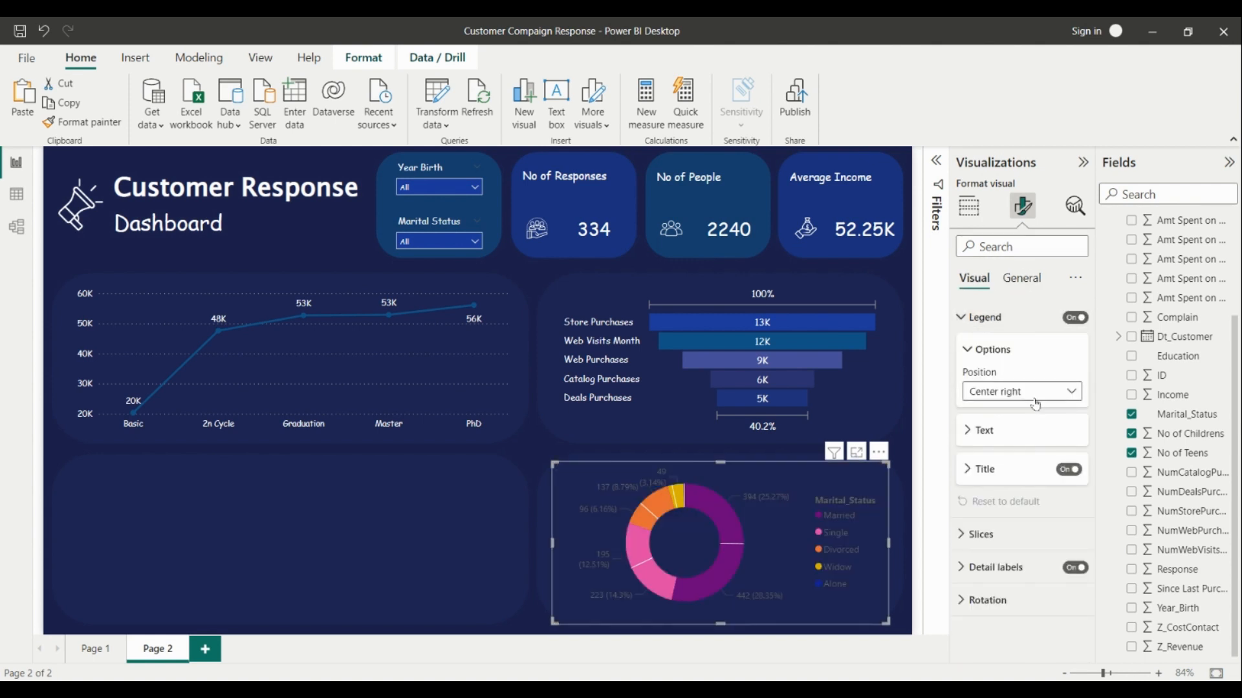
{"action": "left_click", "coordinate": [1068, 470]}
{"action": "left_click", "coordinate": [984, 432]}
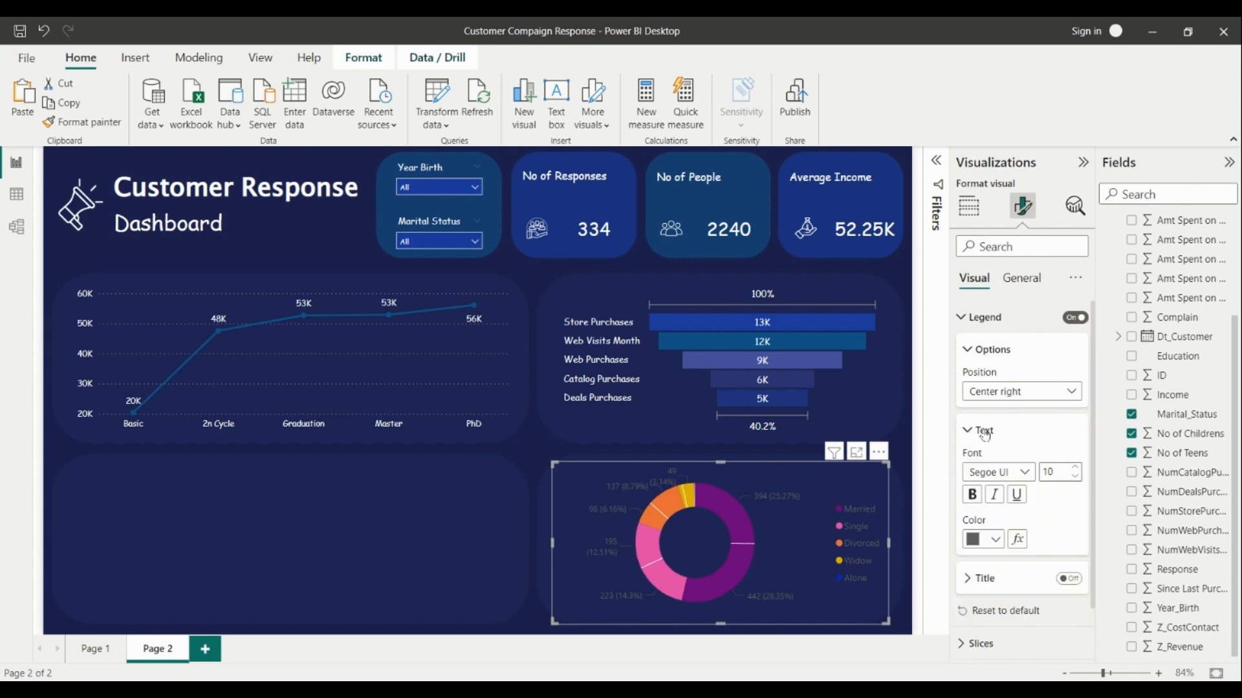
{"action": "scroll", "coordinate": [996, 439], "scroll_direction": "down", "scroll_amount": 1}
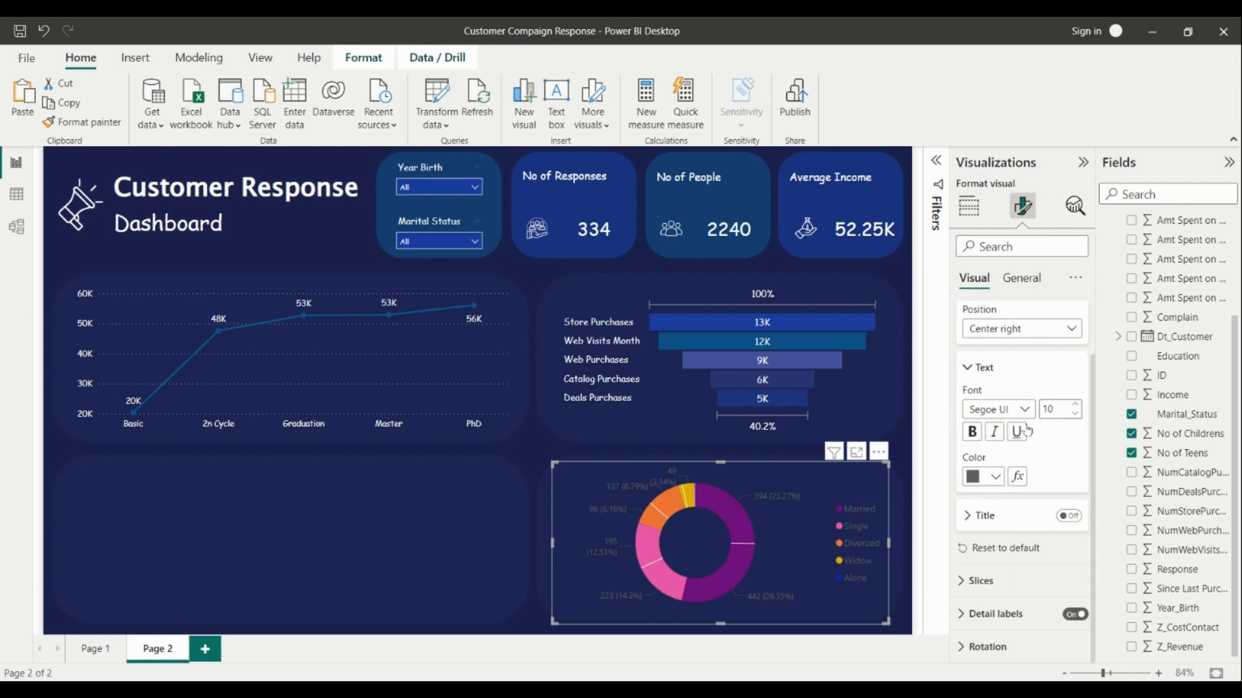
{"action": "left_click", "coordinate": [987, 409]}
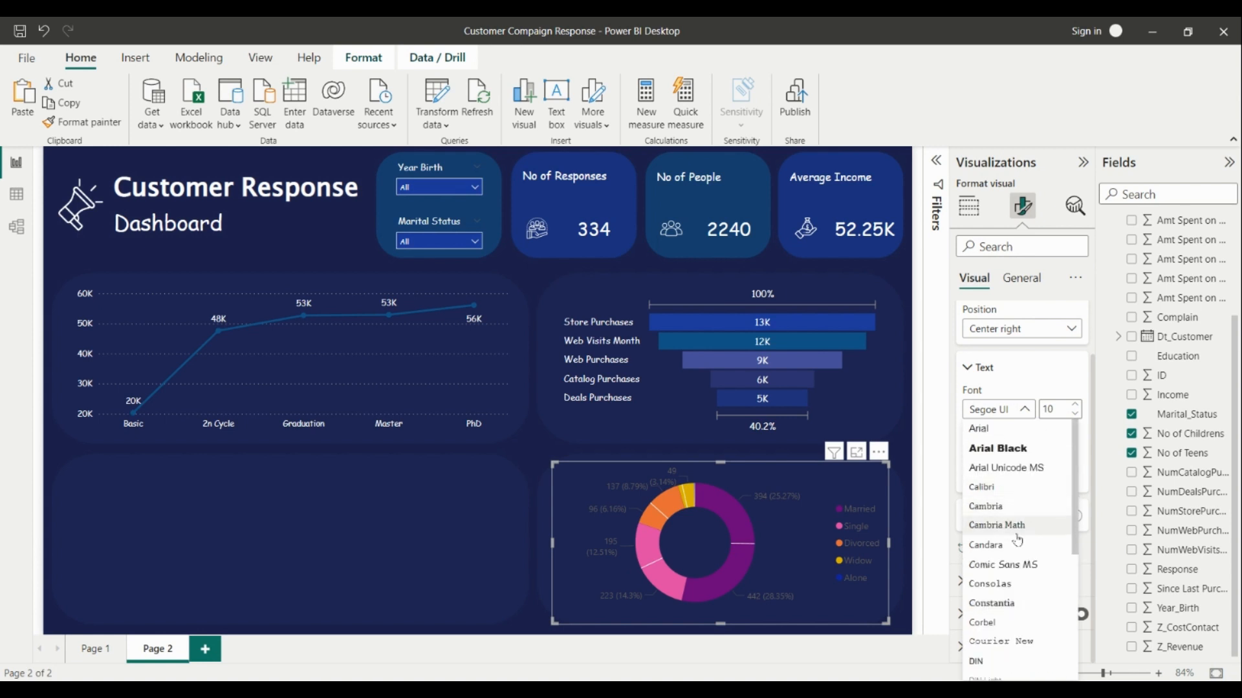
{"action": "left_click", "coordinate": [1009, 565]}
{"action": "left_click", "coordinate": [994, 476]}
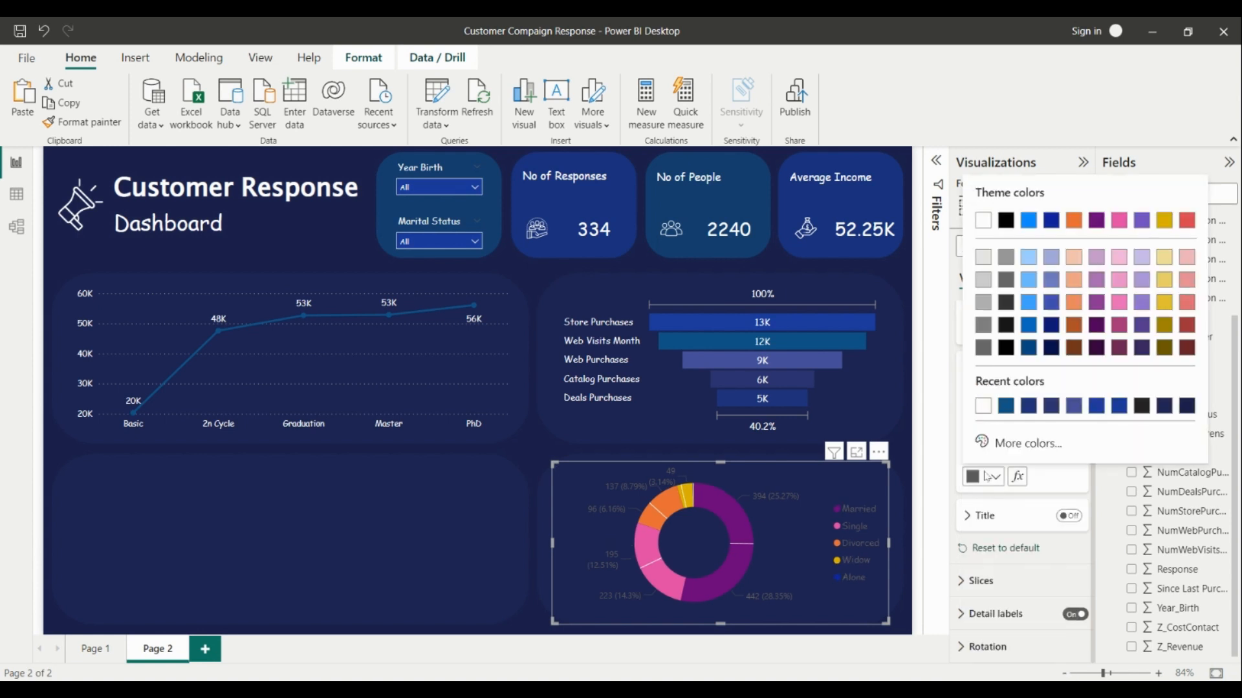
{"action": "left_click", "coordinate": [984, 407]}
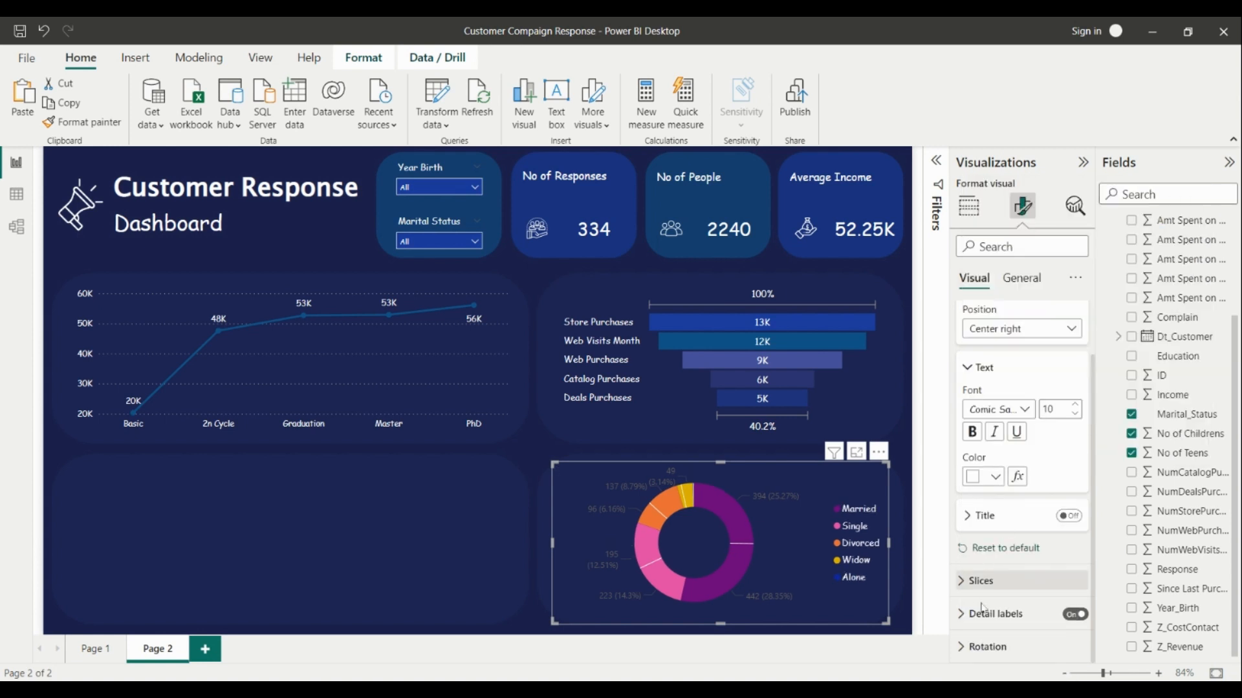
Step: Recolour the donut slices: Married bright blue, Single slate blue and Divorced dark indigo
{"action": "left_click", "coordinate": [989, 586]}
{"action": "left_click", "coordinate": [995, 383]}
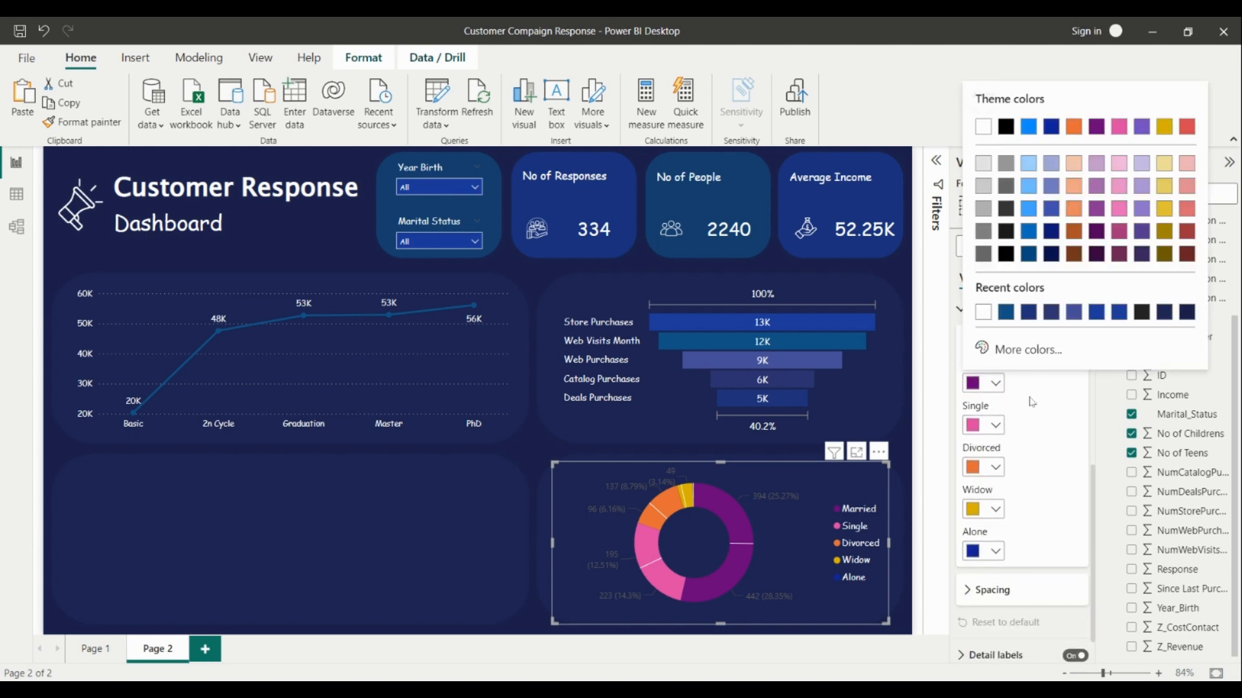
{"action": "left_click", "coordinate": [1117, 318]}
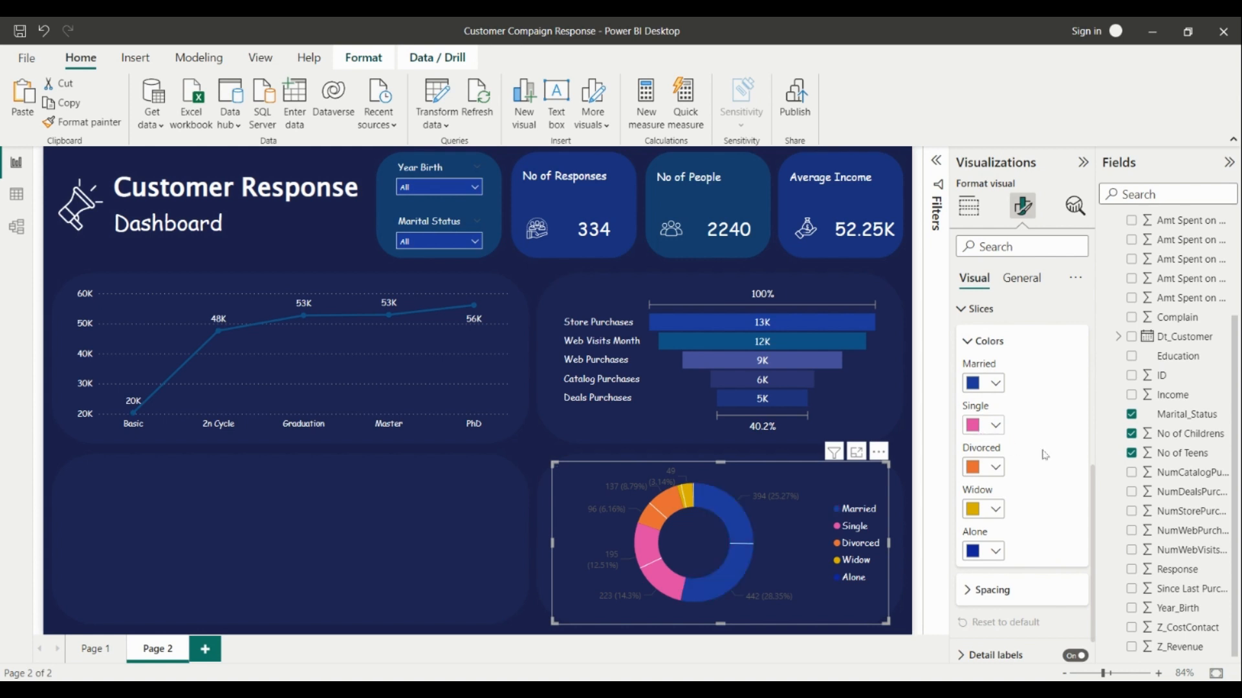
{"action": "left_click", "coordinate": [978, 429]}
{"action": "left_click", "coordinate": [1102, 356]}
{"action": "left_click", "coordinate": [986, 467]}
{"action": "left_click", "coordinate": [1097, 398]}
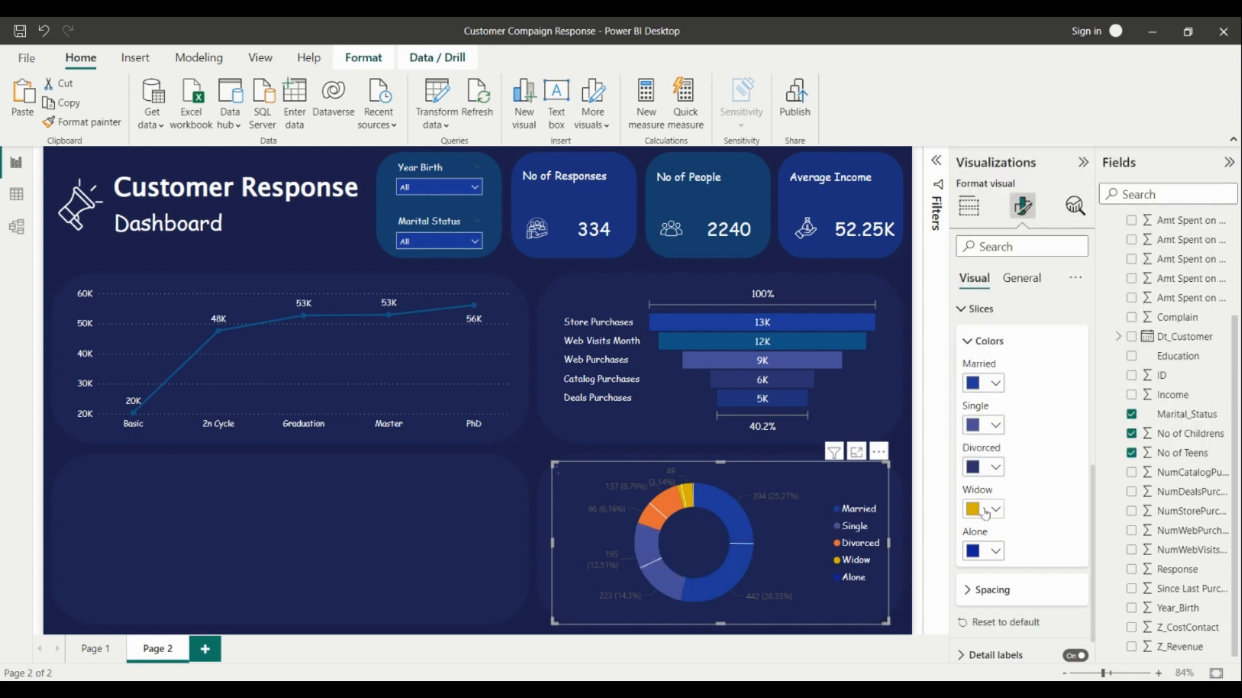
Step: Recolour the donut's Widow slice navy blue and its Alone slice teal blue
{"action": "left_click", "coordinate": [985, 510]}
{"action": "left_click", "coordinate": [1095, 444]}
{"action": "left_click", "coordinate": [985, 551]}
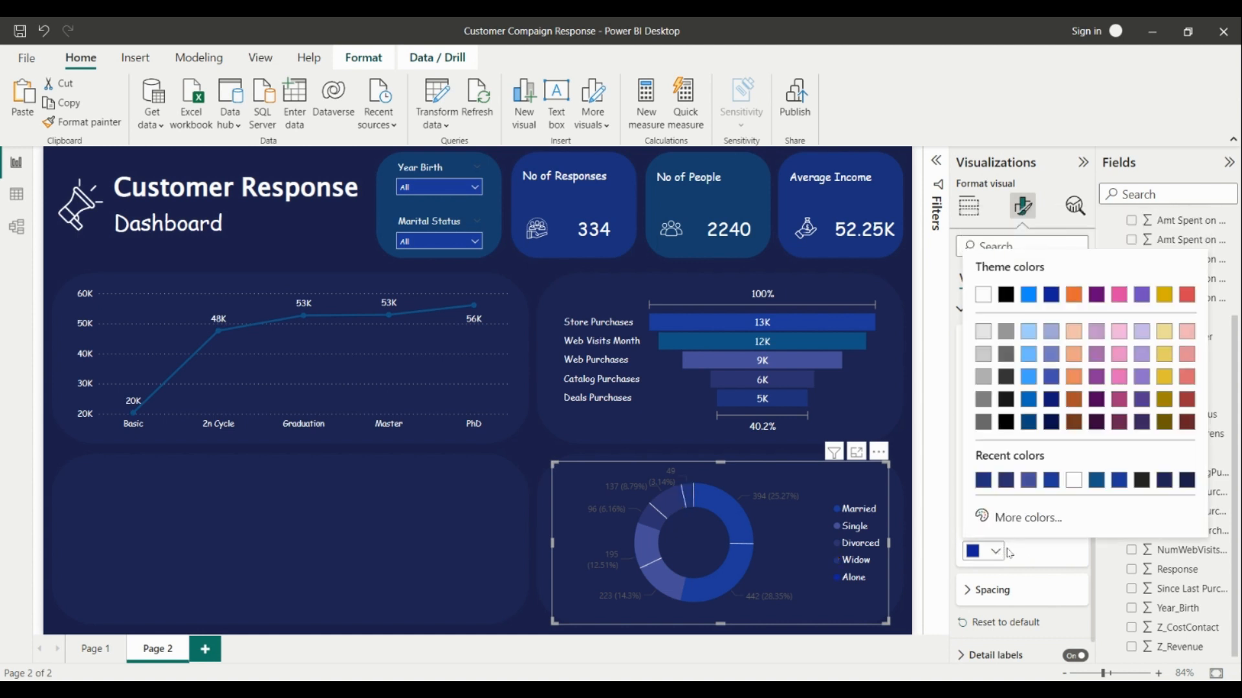
{"action": "left_click", "coordinate": [1096, 481]}
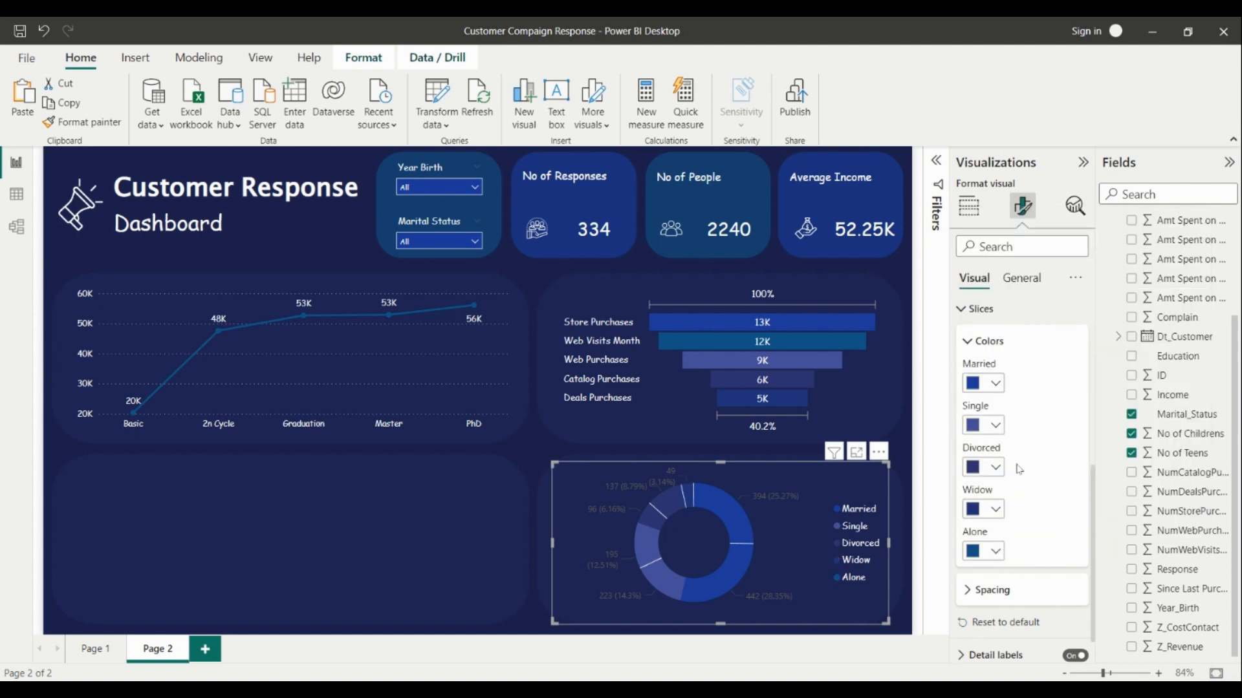
Step: Set the donut's Widow slice to teal blue #145386 and its Alone slice to bright blue
{"action": "left_click", "coordinate": [991, 510]}
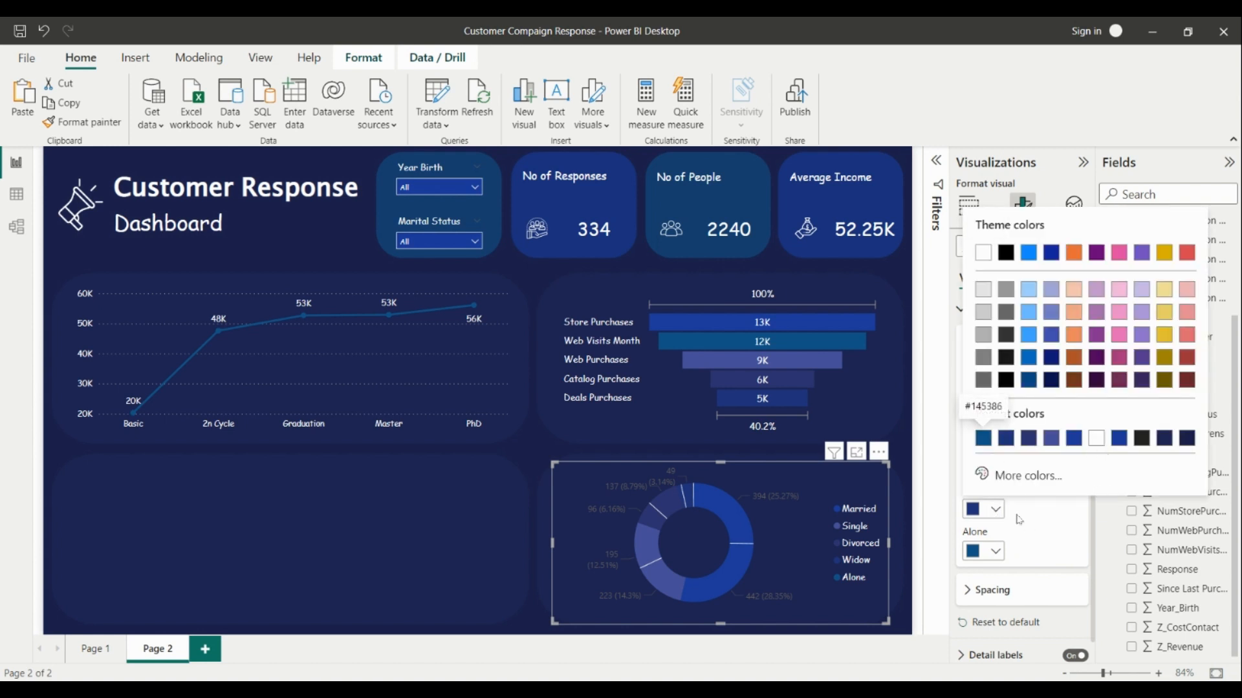
{"action": "left_click", "coordinate": [1020, 520]}
{"action": "left_click", "coordinate": [985, 551]}
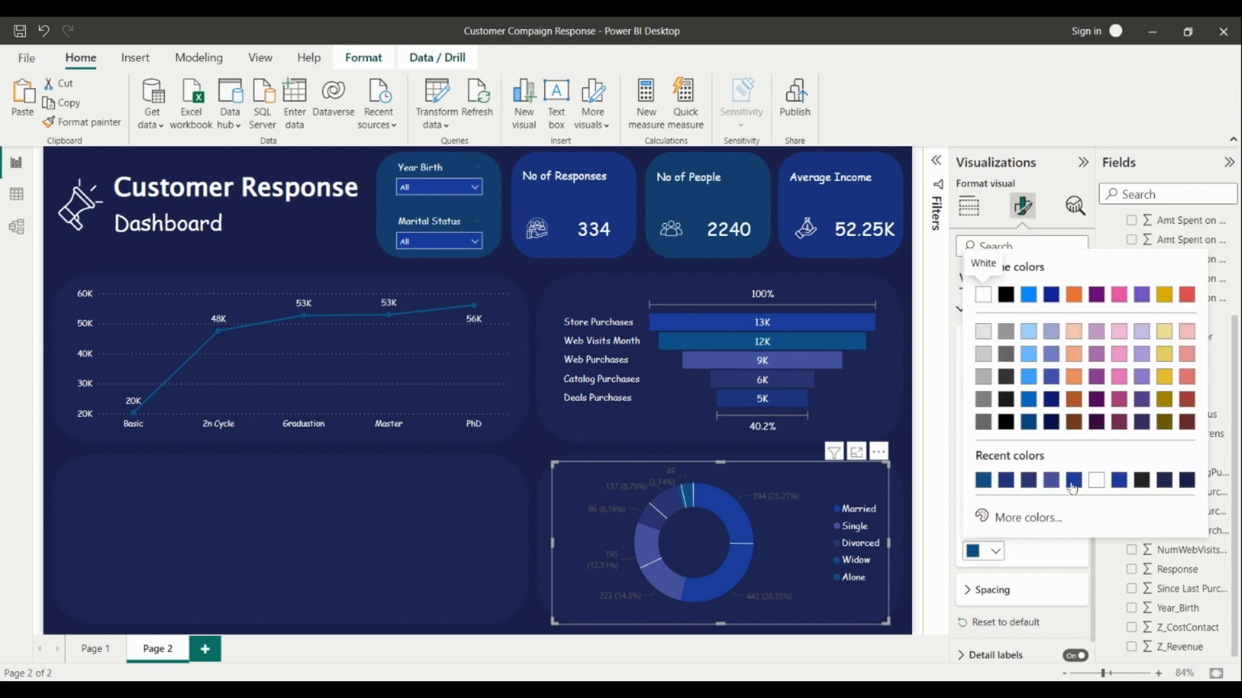
{"action": "left_click", "coordinate": [1072, 483]}
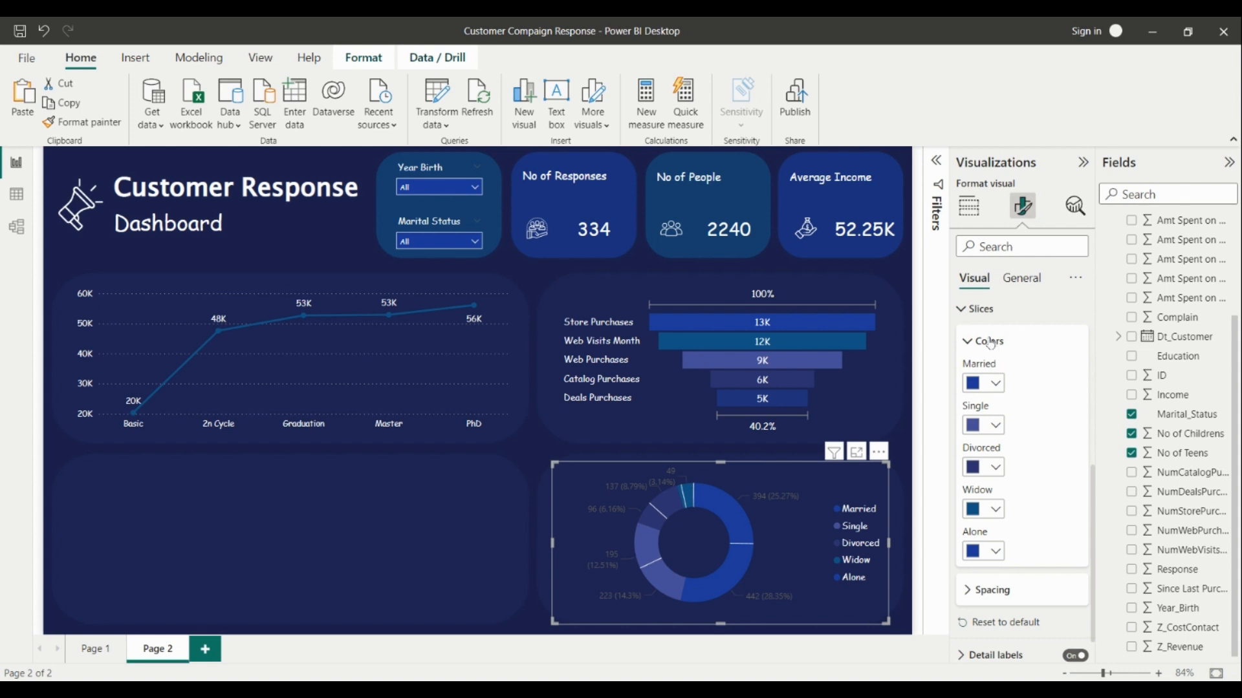
{"action": "left_click", "coordinate": [974, 309]}
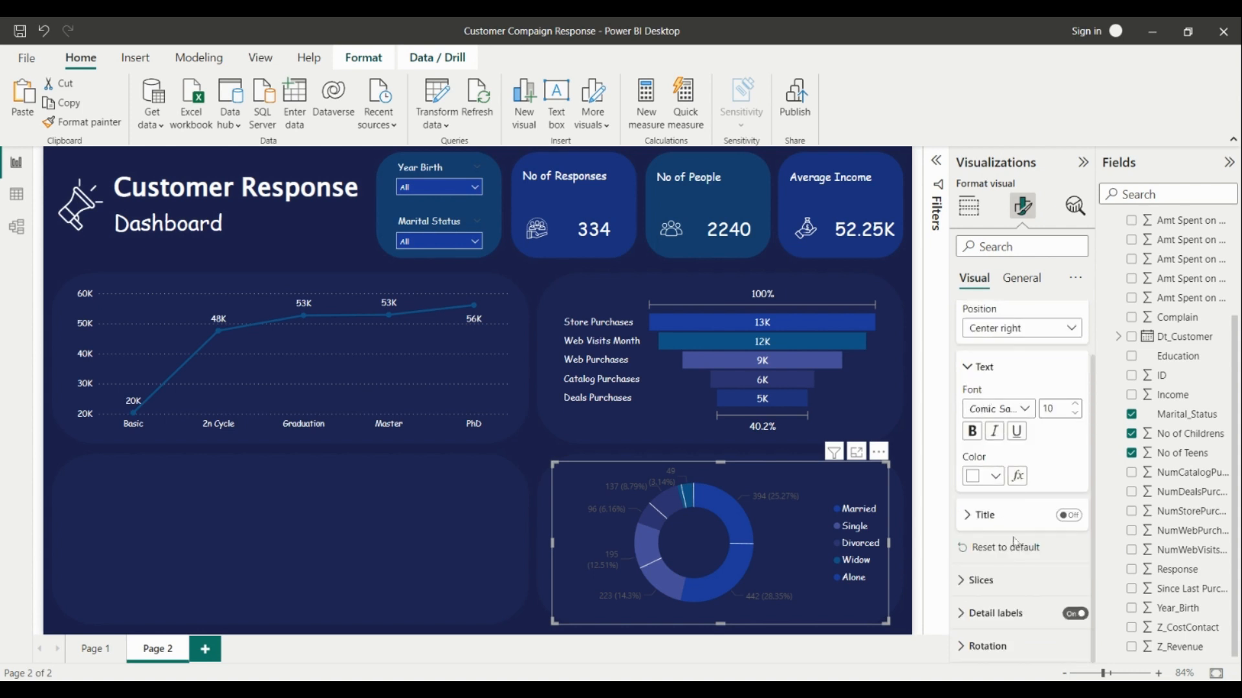
Step: Make the donut's detail labels show percent of total in white Comic Sans MS
{"action": "left_click", "coordinate": [999, 618]}
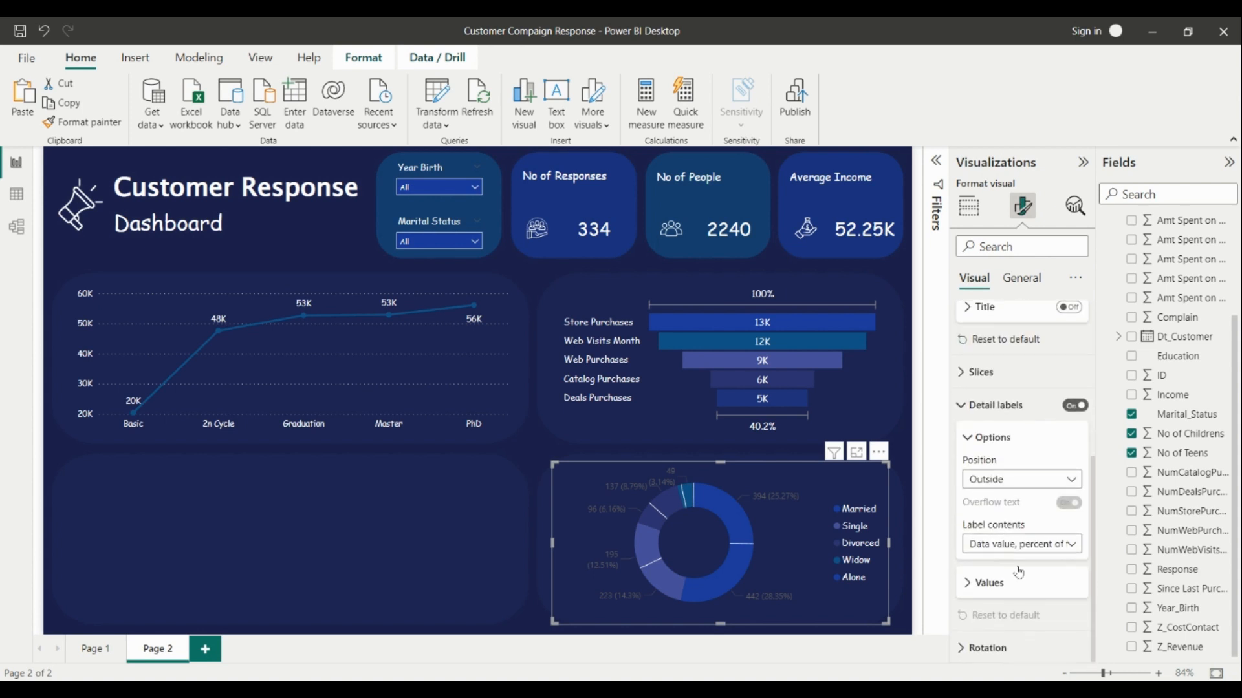
{"action": "left_click", "coordinate": [1019, 544]}
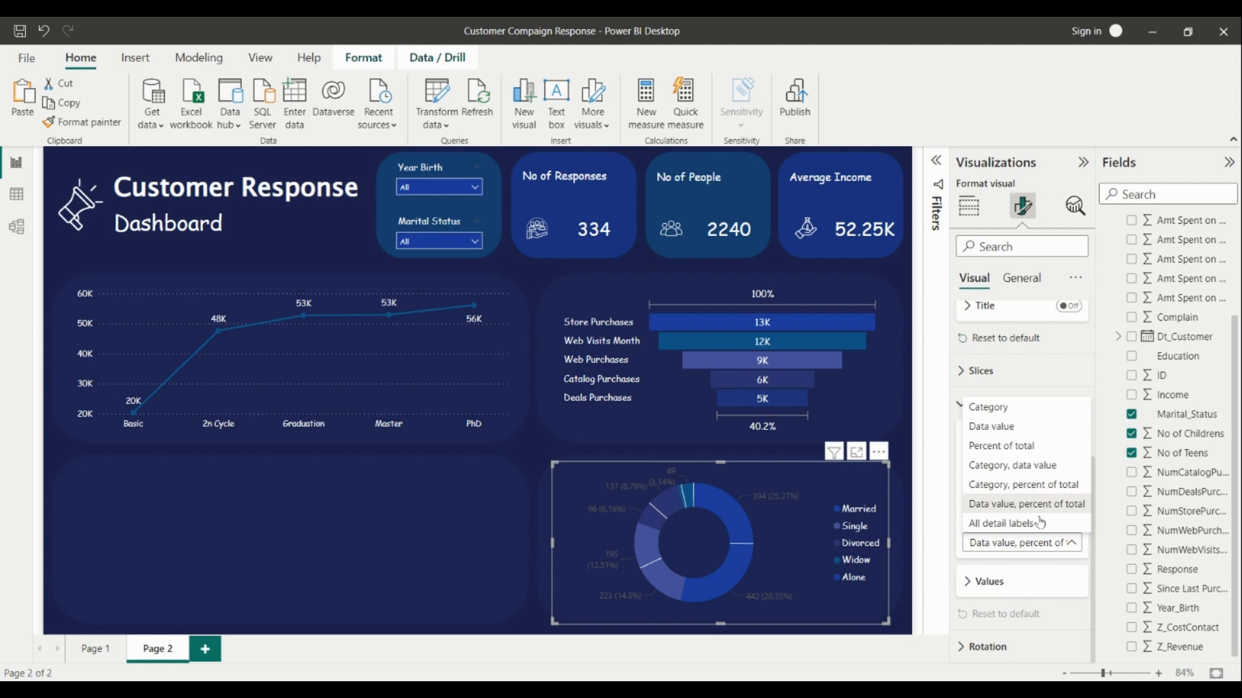
{"action": "left_click", "coordinate": [1001, 445]}
{"action": "left_click", "coordinate": [1009, 585]}
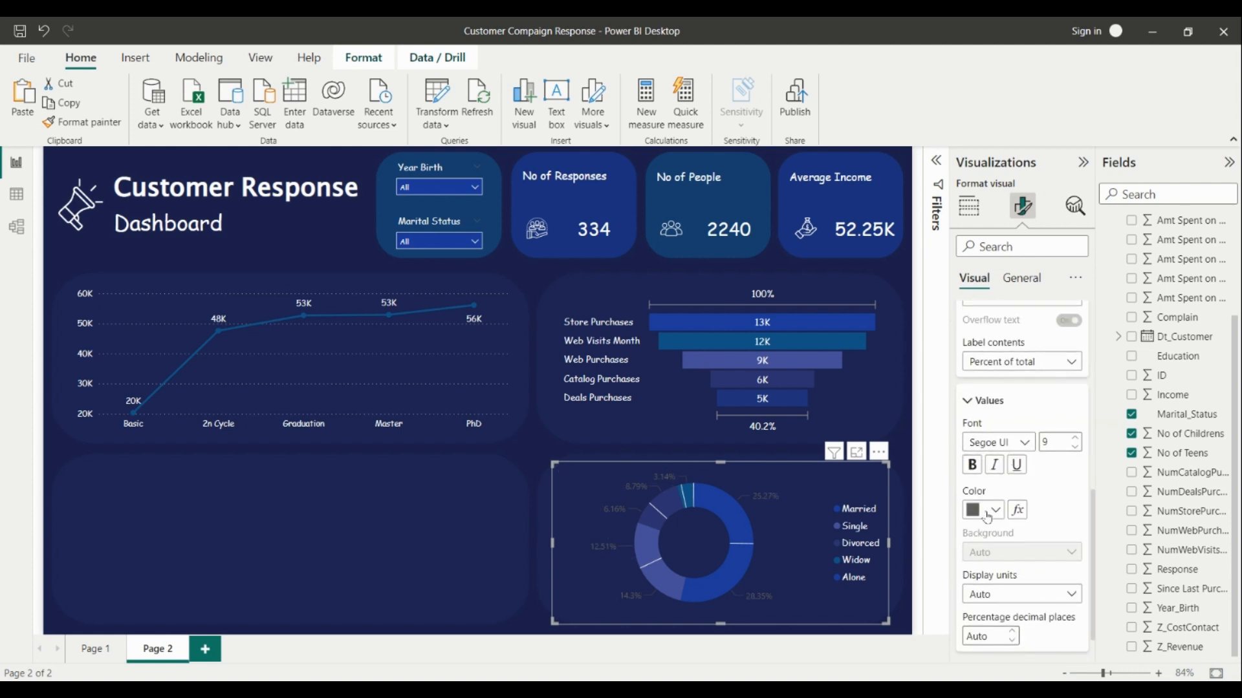
{"action": "left_click", "coordinate": [988, 514]}
{"action": "left_click", "coordinate": [1091, 444]}
{"action": "left_click", "coordinate": [999, 442]}
{"action": "scroll", "coordinate": [1012, 357], "scroll_direction": "up", "scroll_amount": 10}
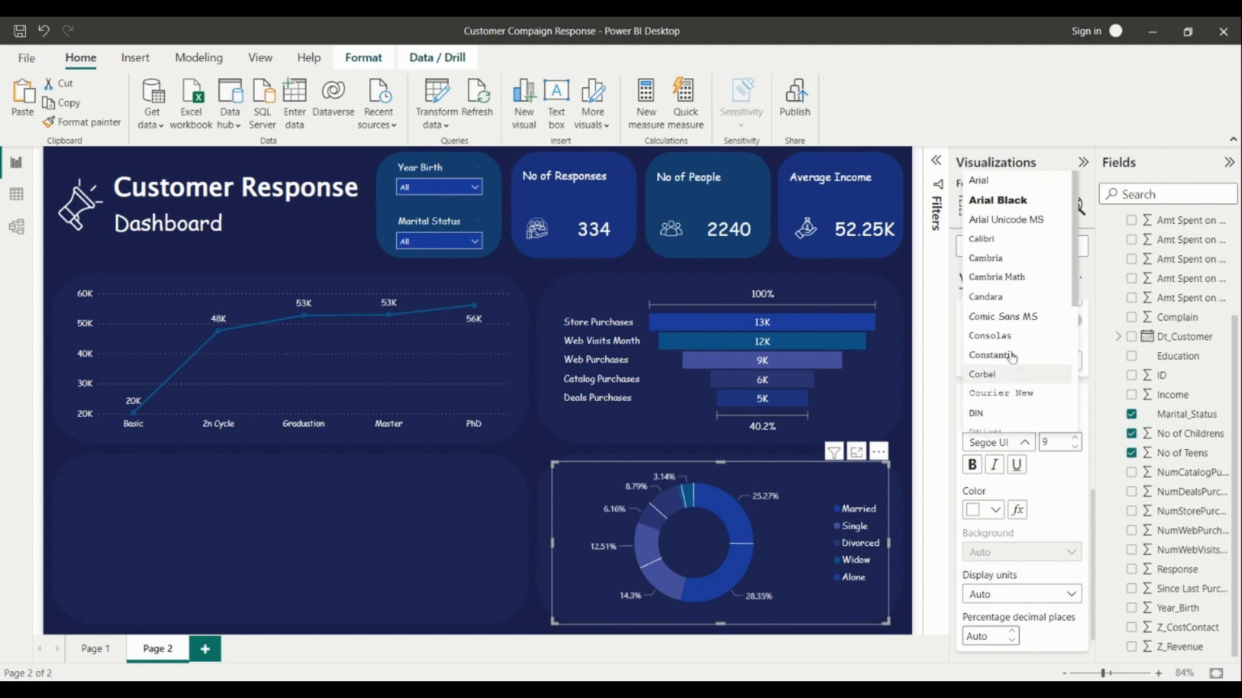
{"action": "left_click", "coordinate": [1008, 316]}
{"action": "scroll", "coordinate": [1028, 533], "scroll_direction": "down", "scroll_amount": 1}
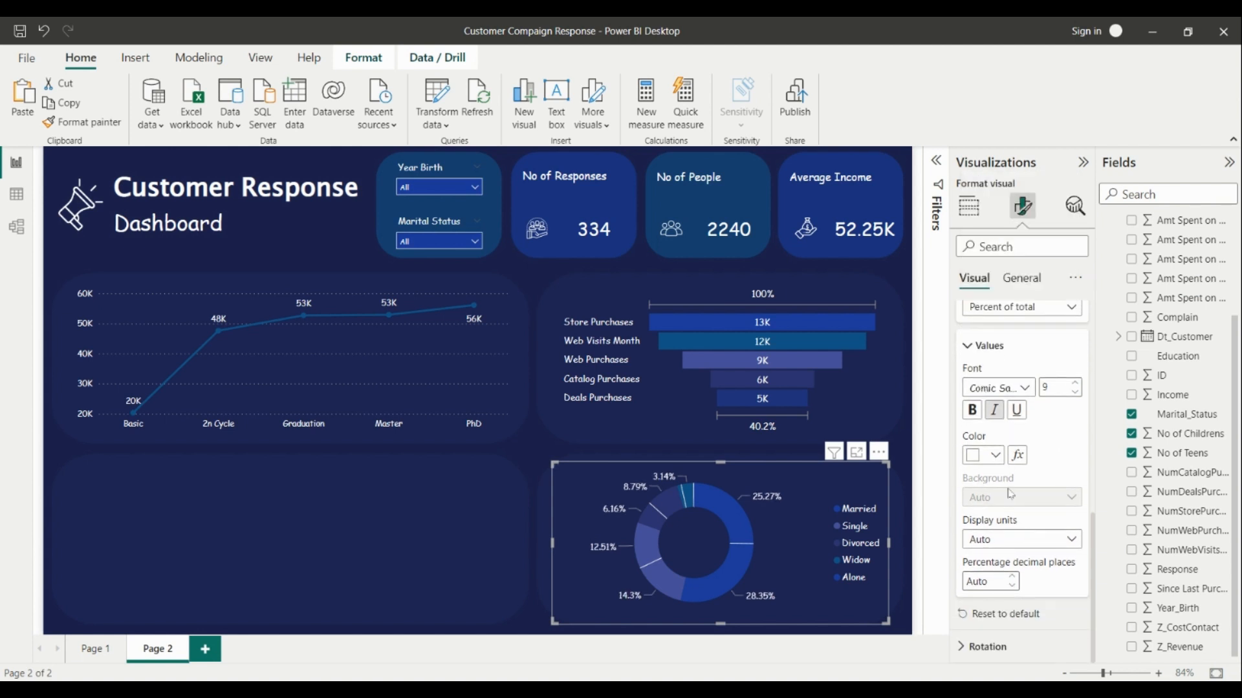
{"action": "left_click", "coordinate": [537, 464]}
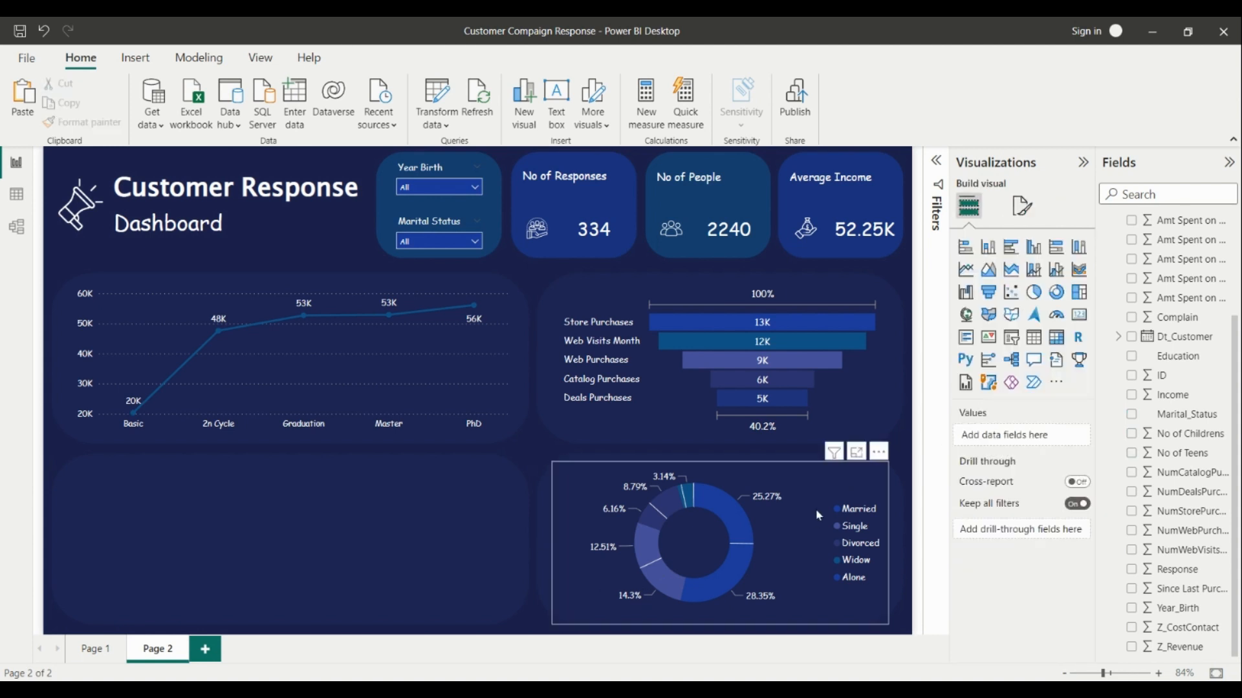
Step: Thin the donut's ring by setting the slices' inner radius to about 80 px
{"action": "left_click", "coordinate": [805, 483]}
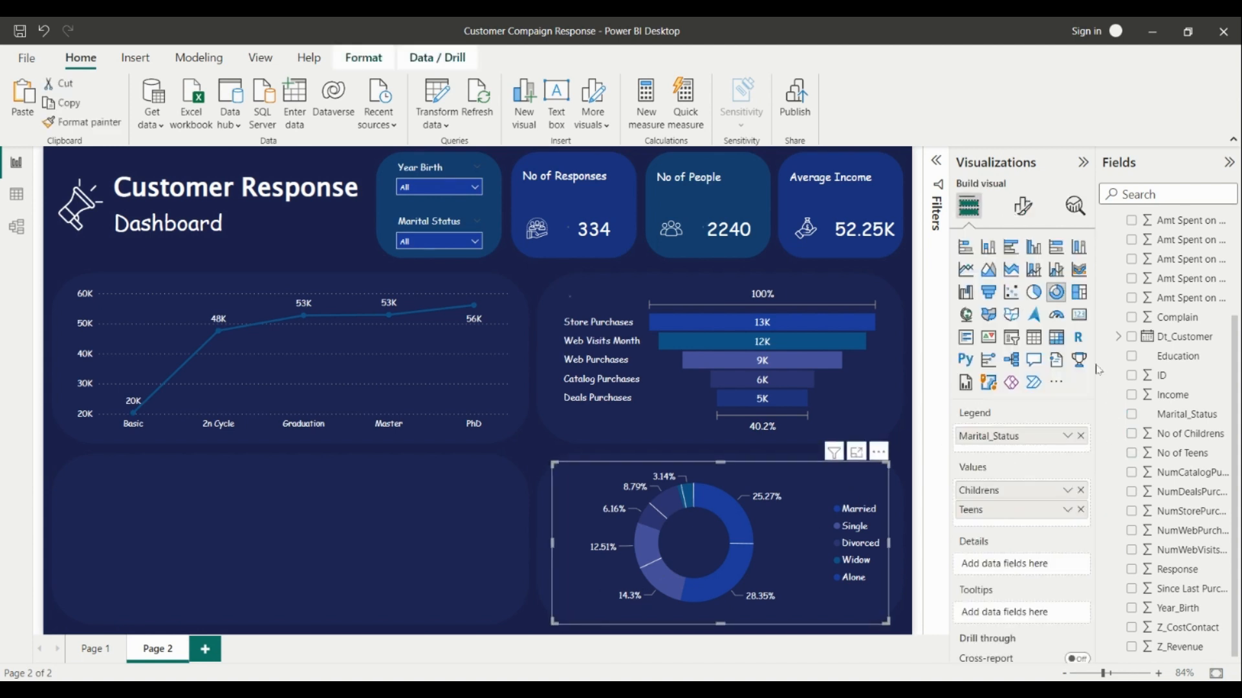
{"action": "left_click", "coordinate": [1022, 205]}
{"action": "left_click", "coordinate": [988, 416]}
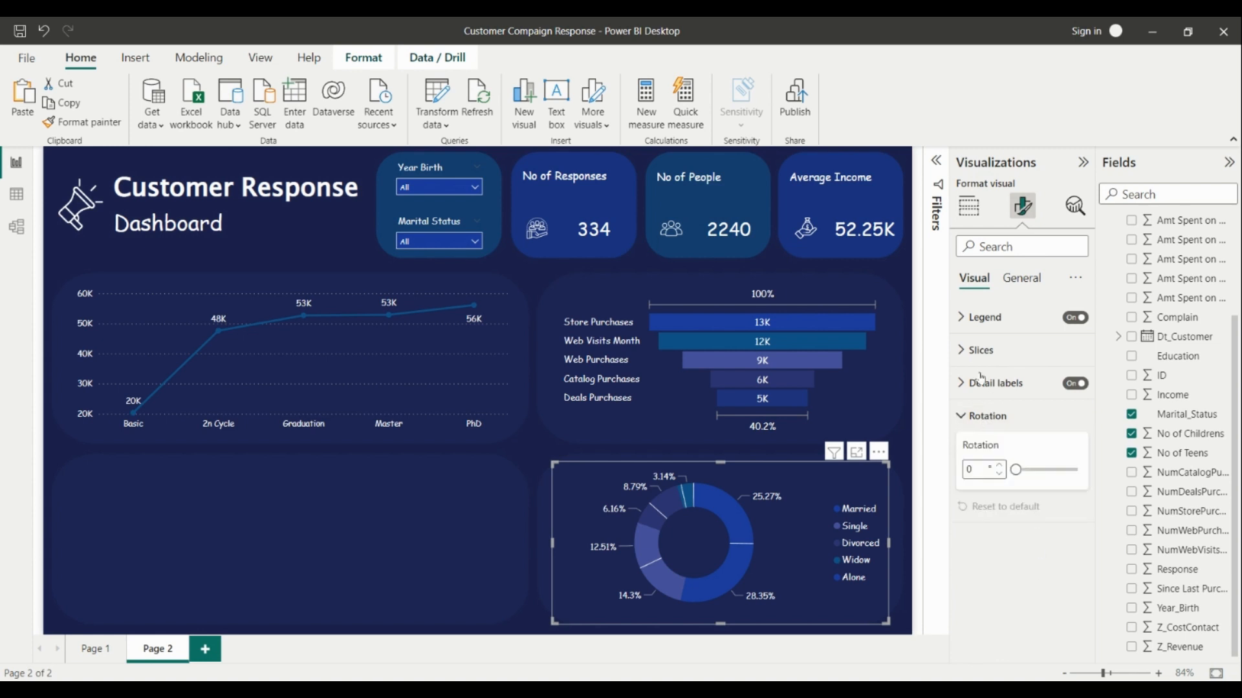
{"action": "left_click", "coordinate": [981, 350]}
{"action": "scroll", "coordinate": [1030, 416], "scroll_direction": "down", "scroll_amount": 2}
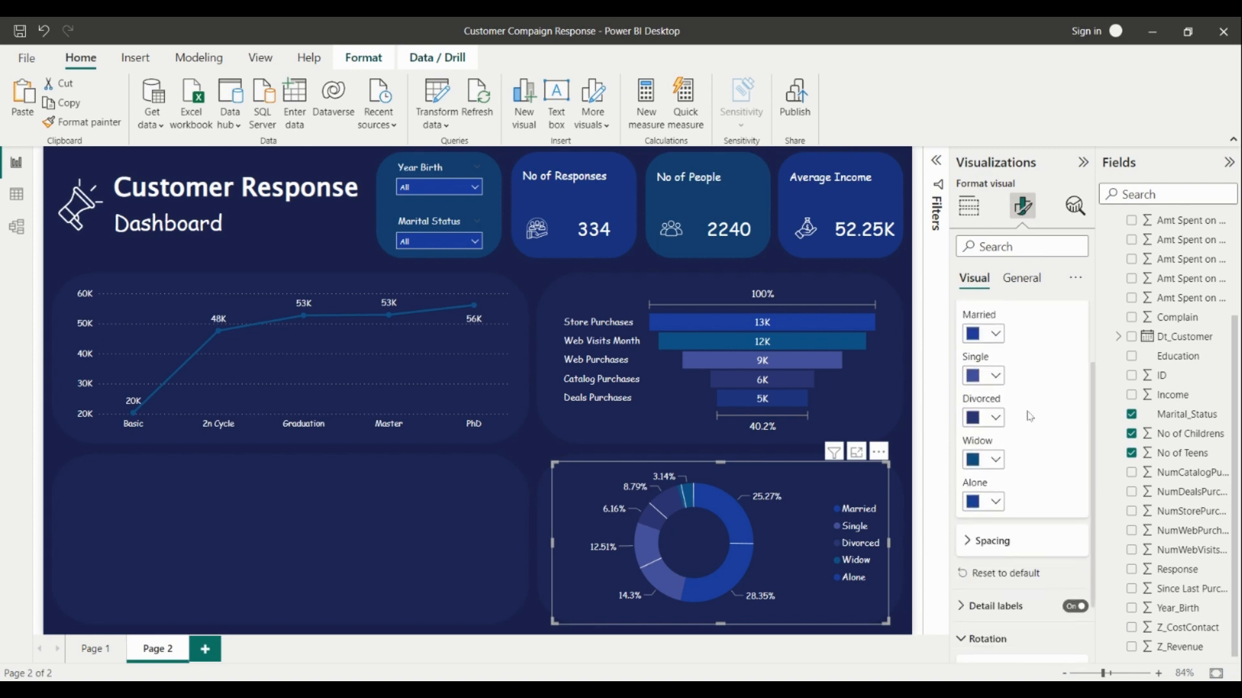
{"action": "scroll", "coordinate": [1009, 453], "scroll_direction": "down", "scroll_amount": 2}
{"action": "left_click", "coordinate": [983, 458]}
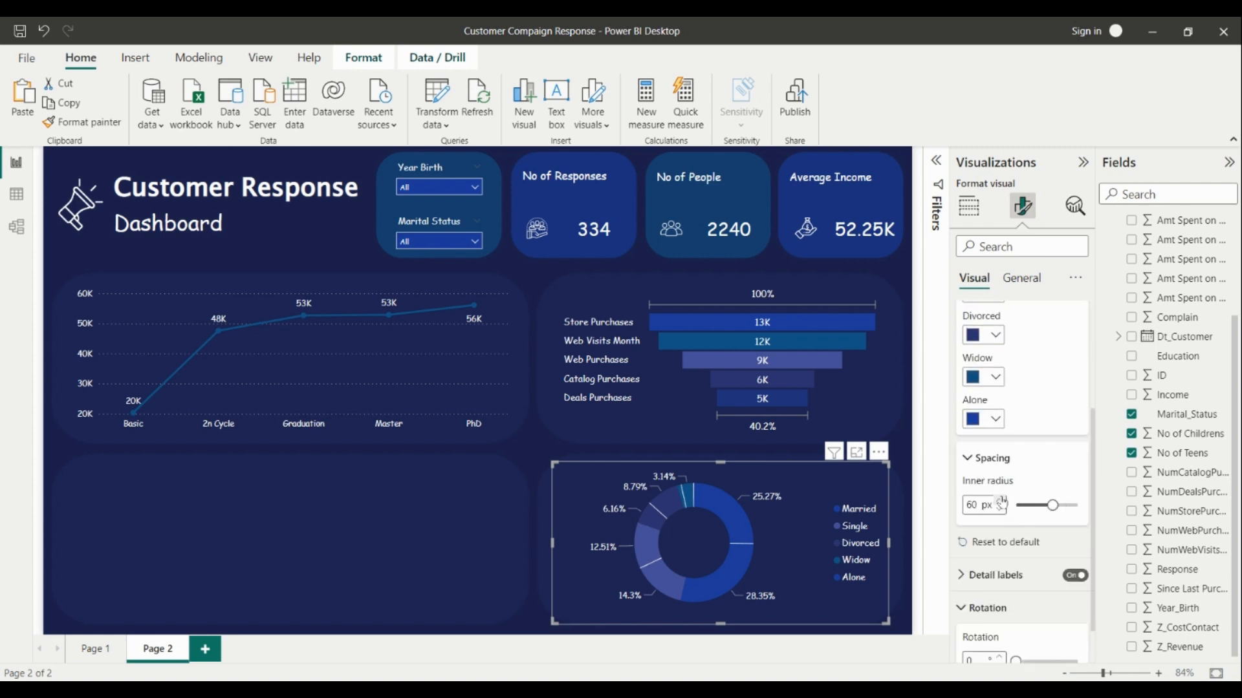
{"action": "mouse_move", "coordinate": [1052, 505]}
{"action": "left_mouse_down"}
{"action": "mouse_move", "coordinate": [1037, 505]}
{"action": "mouse_move", "coordinate": [1068, 505]}
{"action": "left_mouse_up"}
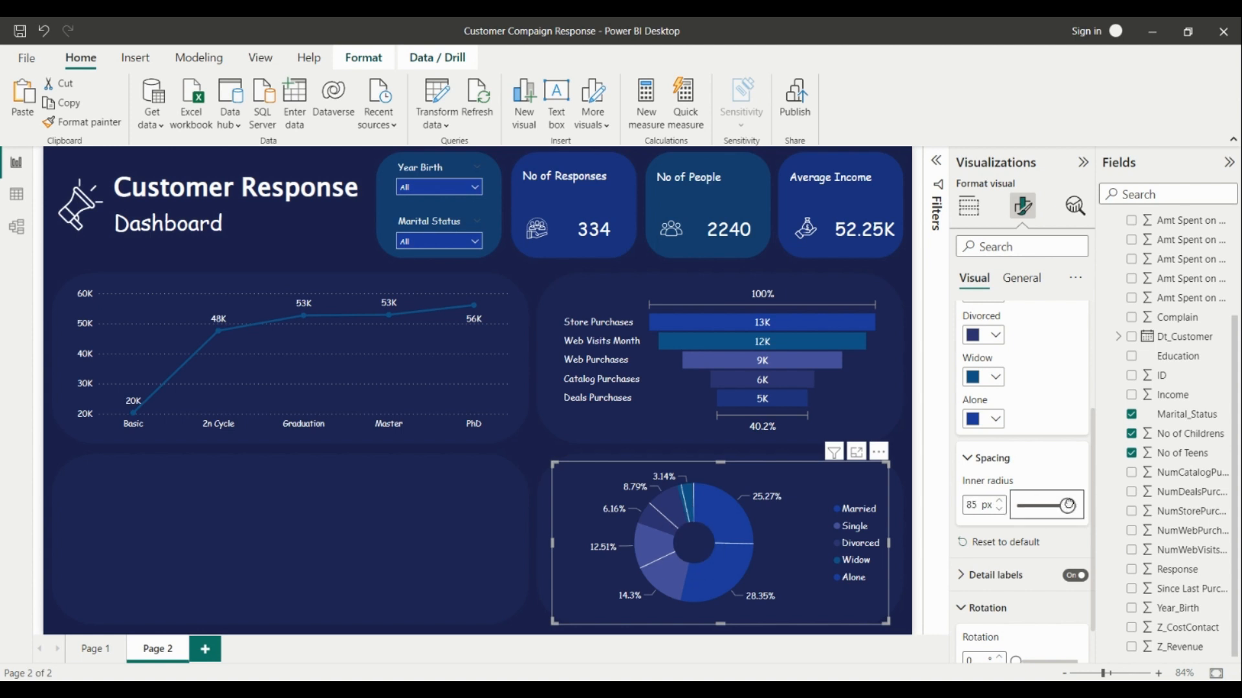
{"action": "left_click", "coordinate": [998, 511]}
{"action": "left_click", "coordinate": [998, 512]}
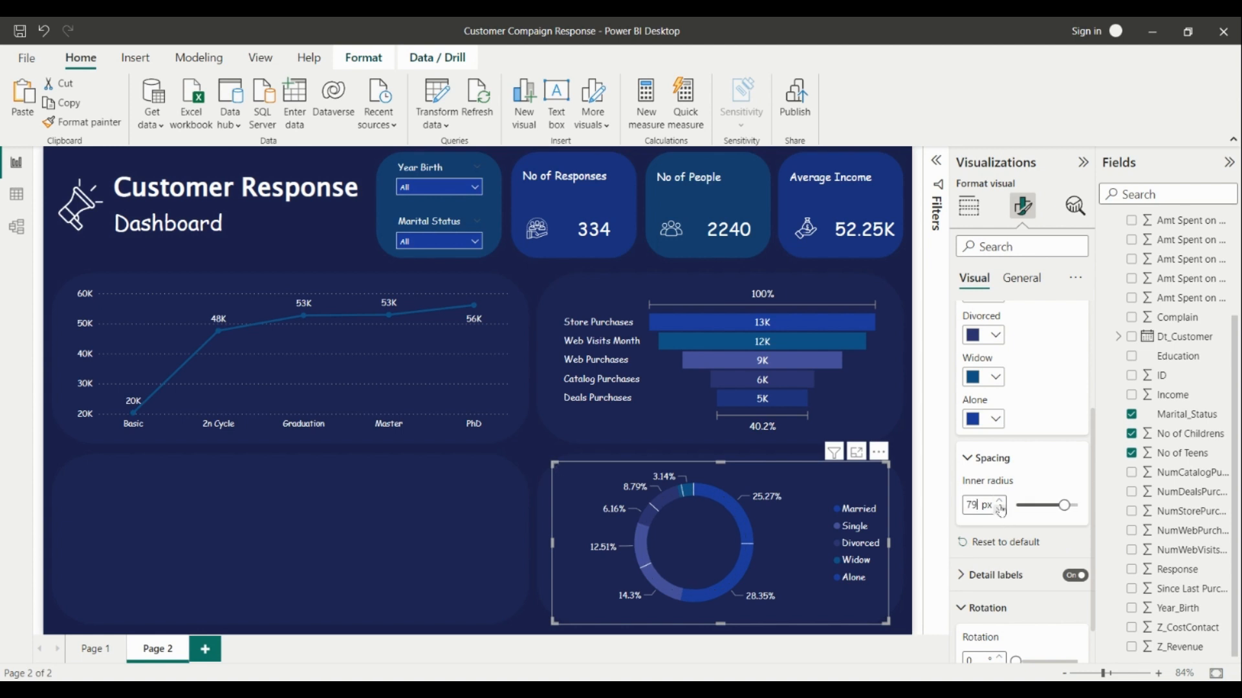
{"action": "left_click", "coordinate": [999, 501]}
{"action": "left_click", "coordinate": [528, 452]}
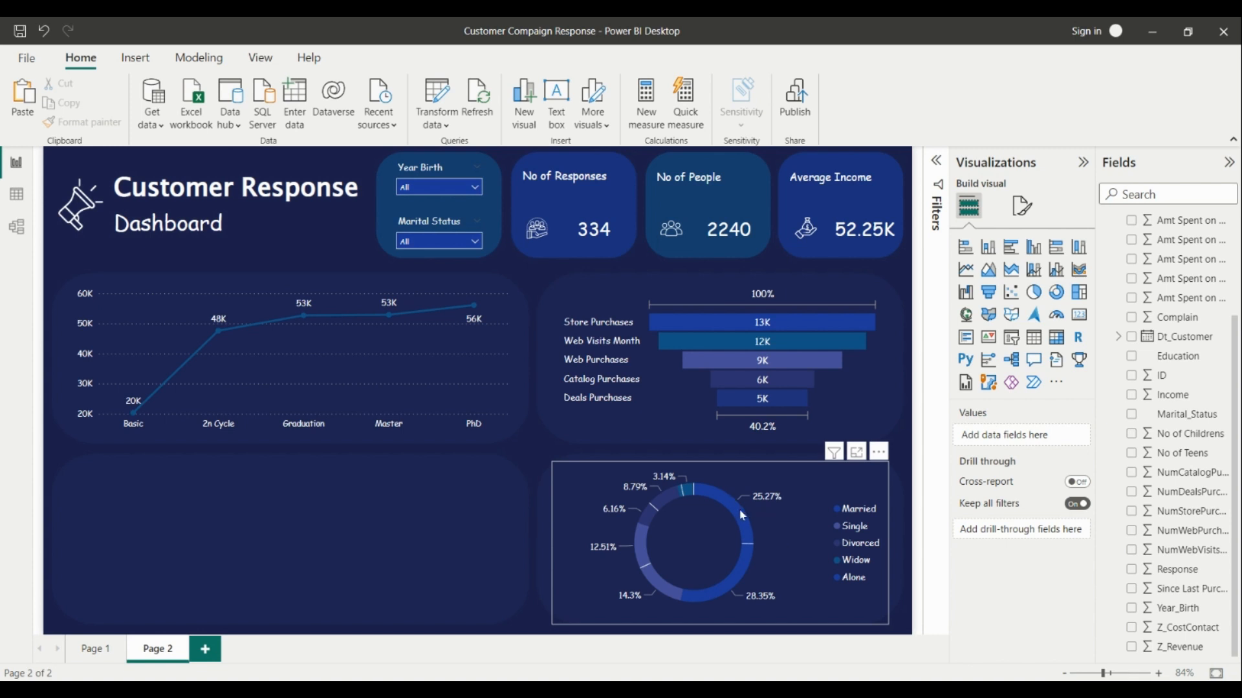
{"action": "mouse_move", "coordinate": [743, 516]}
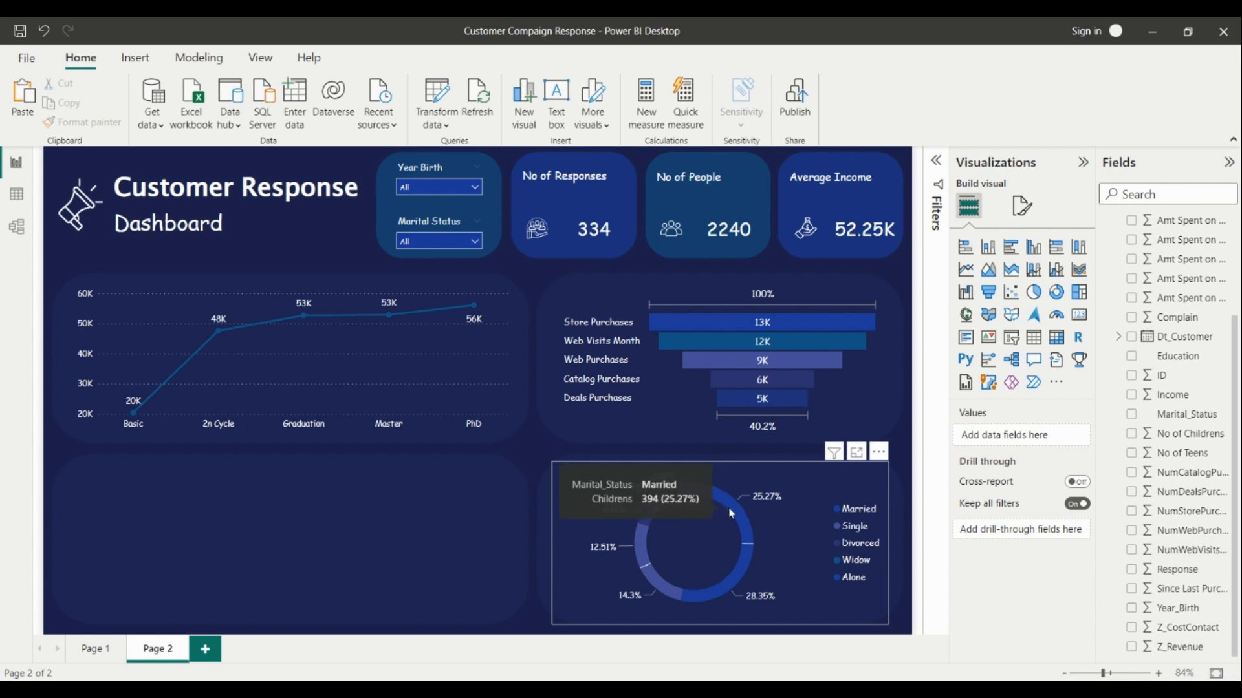
{"action": "mouse_move", "coordinate": [616, 578]}
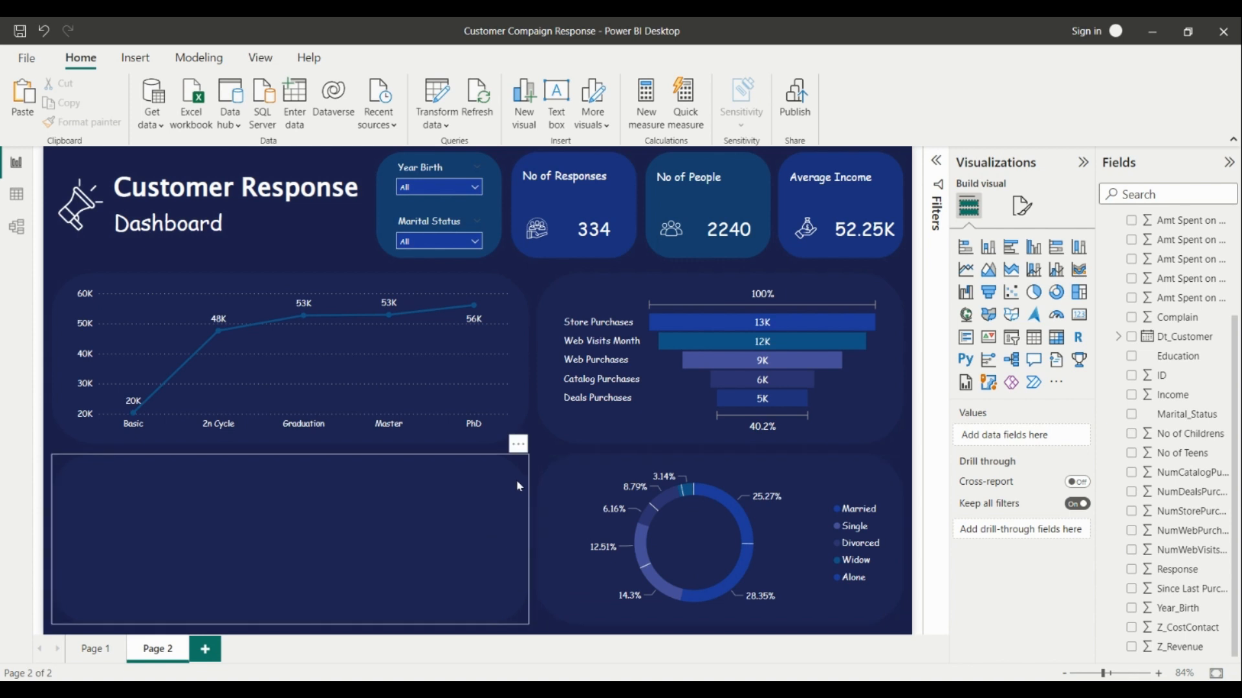
Step: Insert a clustered column chart and fit it to the empty panel below the line chart
{"action": "left_click", "coordinate": [1038, 249]}
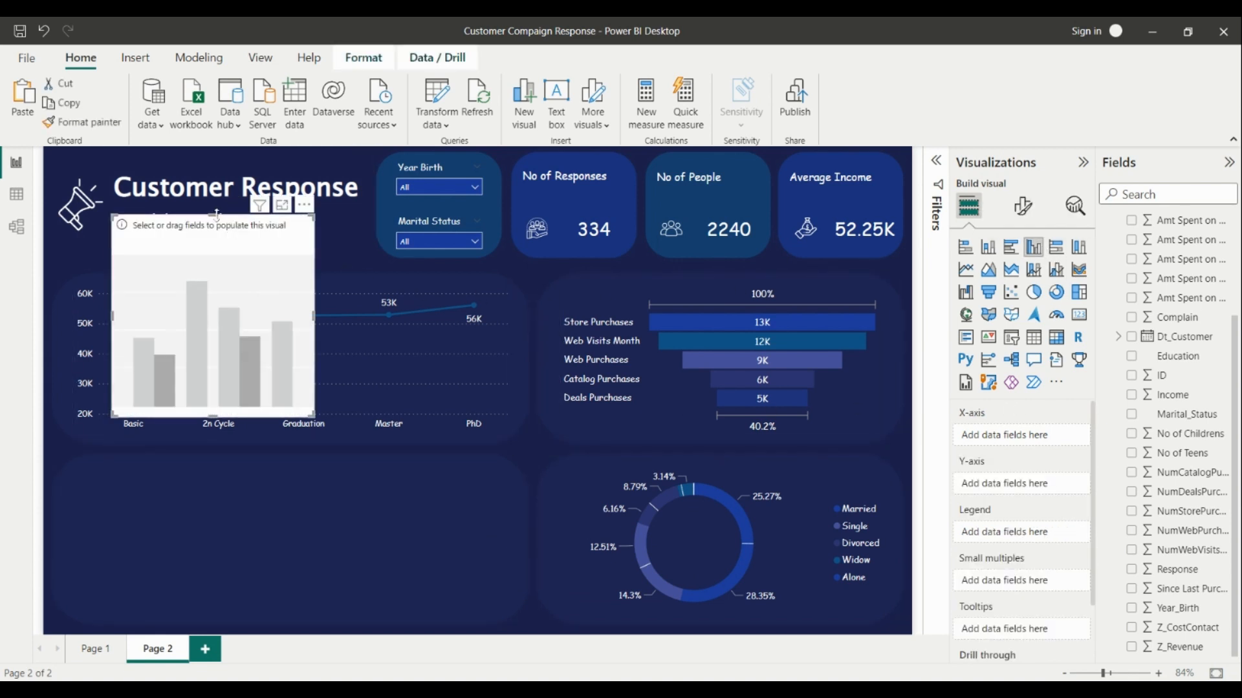
{"action": "left_click_drag", "start_coordinate": [220, 265], "coordinate": [208, 509]}
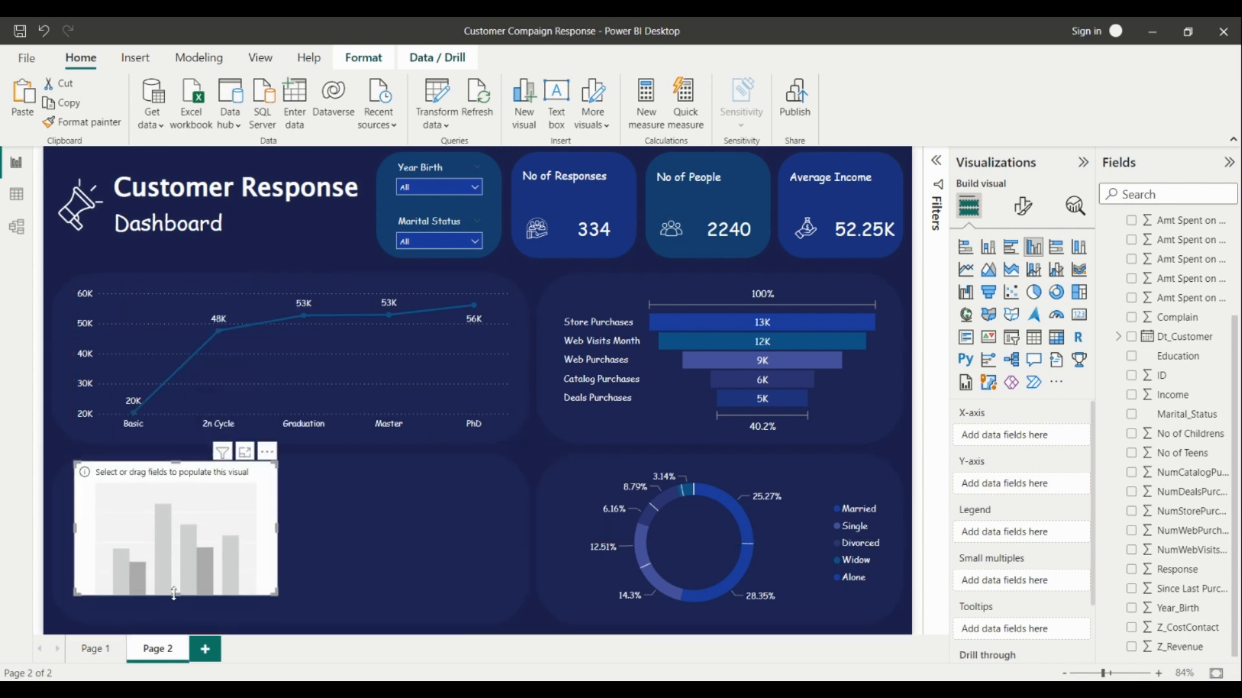
{"action": "left_click_drag", "start_coordinate": [174, 596], "coordinate": [179, 615]}
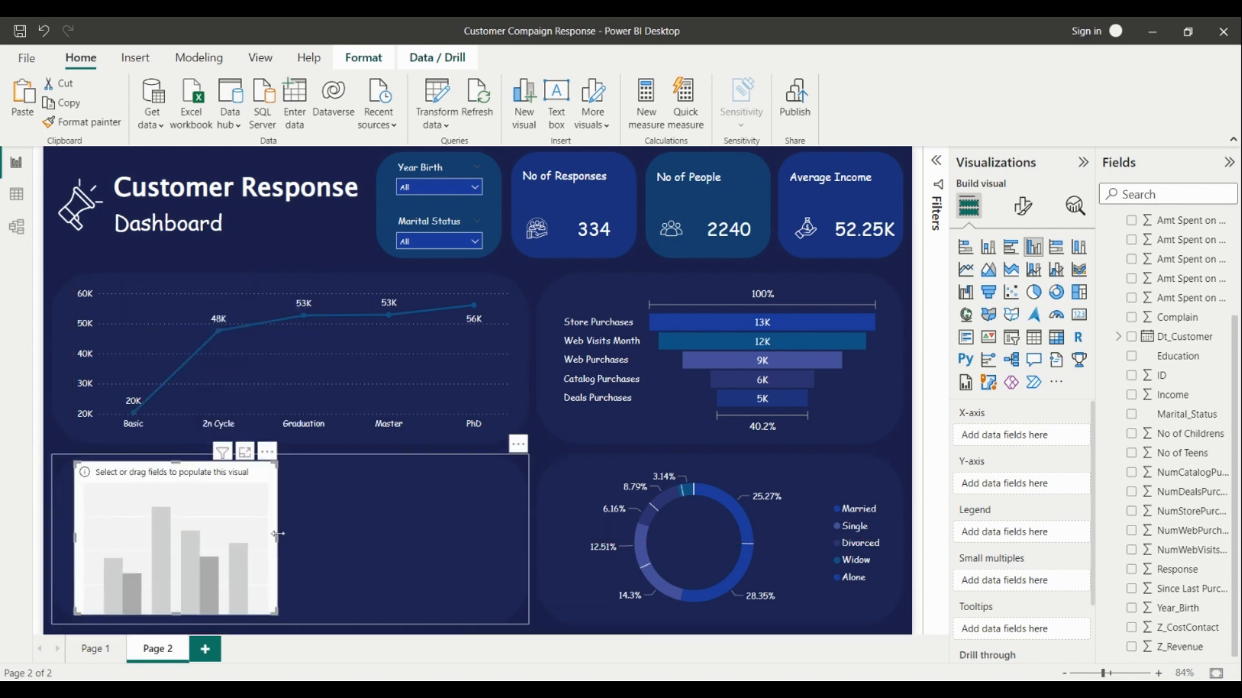
{"action": "left_click_drag", "start_coordinate": [277, 537], "coordinate": [512, 538]}
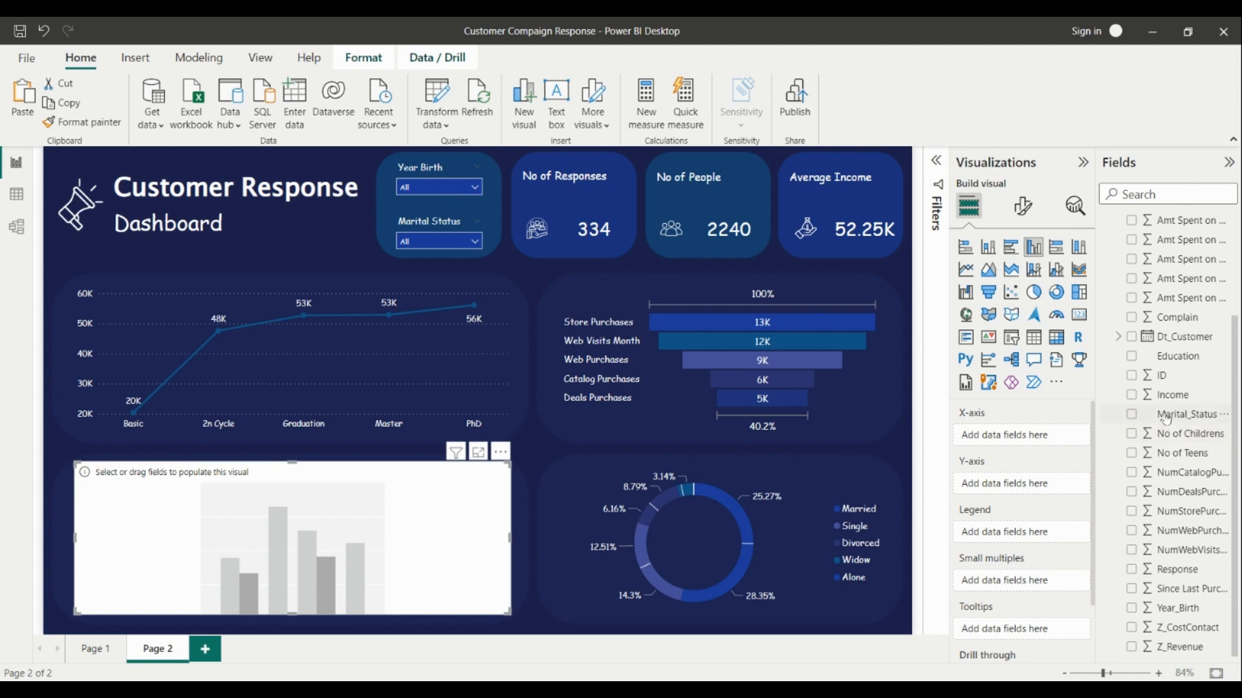
Step: Put Marital_Status on the column chart's X-axis and the Amt Spent fields for FishProducts, Fruits, GoldProds, SweetProducts, Products and Wines on its Y-axis
{"action": "left_click_drag", "start_coordinate": [1164, 415], "coordinate": [1035, 436]}
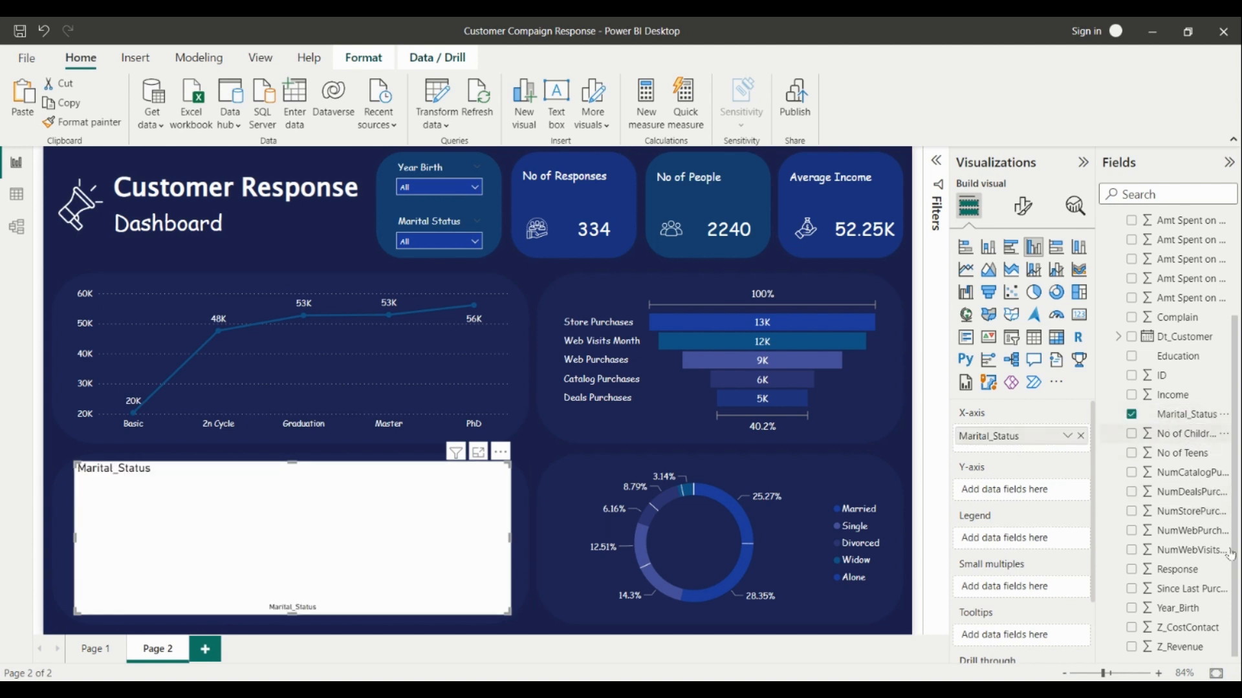
{"action": "scroll", "coordinate": [1187, 530], "scroll_direction": "up", "scroll_amount": 1}
{"action": "scroll", "coordinate": [1187, 530], "scroll_direction": "up", "scroll_amount": 2}
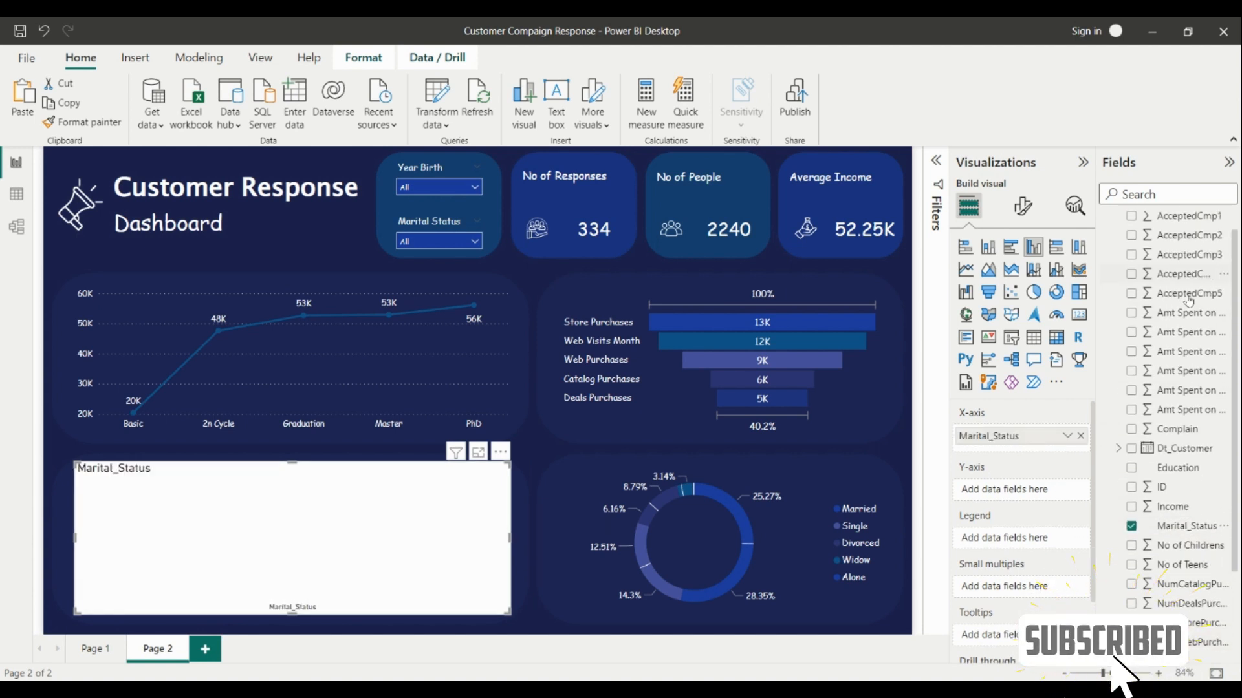
{"action": "left_click_drag", "start_coordinate": [1180, 312], "coordinate": [1038, 511]}
{"action": "left_click_drag", "start_coordinate": [1175, 355], "coordinate": [1054, 518]}
{"action": "left_click_drag", "start_coordinate": [1109, 464], "coordinate": [1031, 545]}
{"action": "left_click_drag", "start_coordinate": [1182, 388], "coordinate": [1028, 555]}
{"action": "left_click_drag", "start_coordinate": [1171, 413], "coordinate": [1022, 590]}
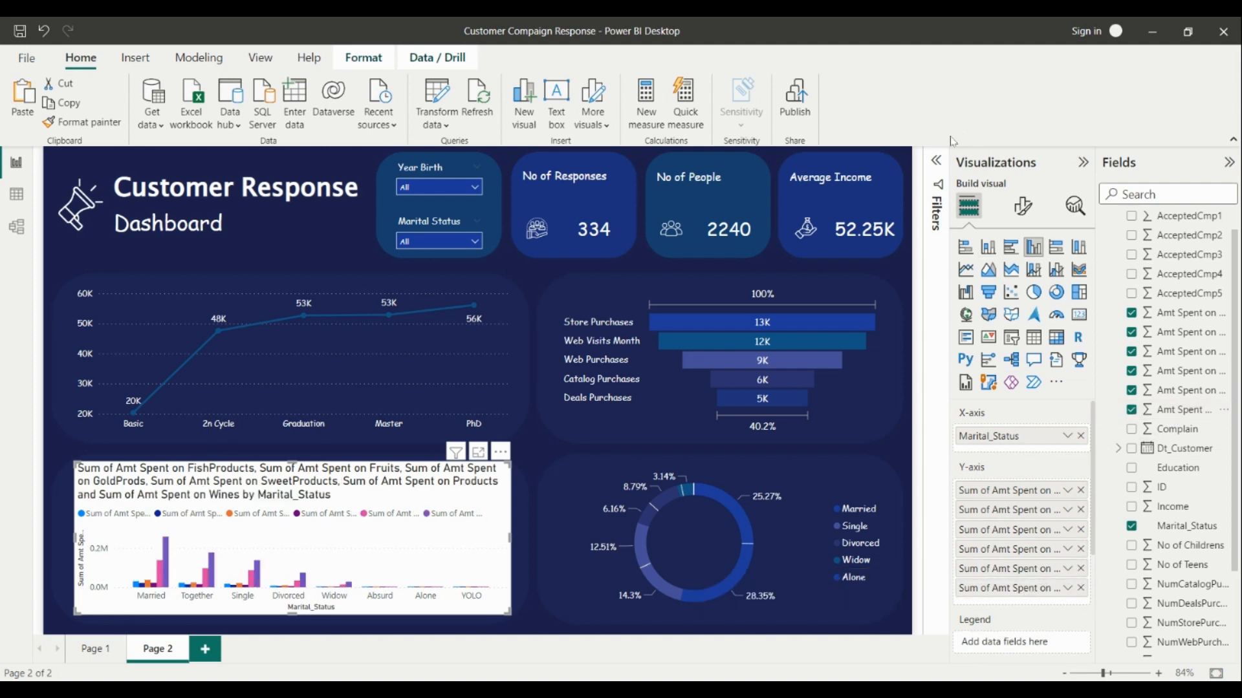
Step: Filter the column chart's Marital_Status to Divorced, Married, Single, Widow and Alone
{"action": "left_click", "coordinate": [936, 169]}
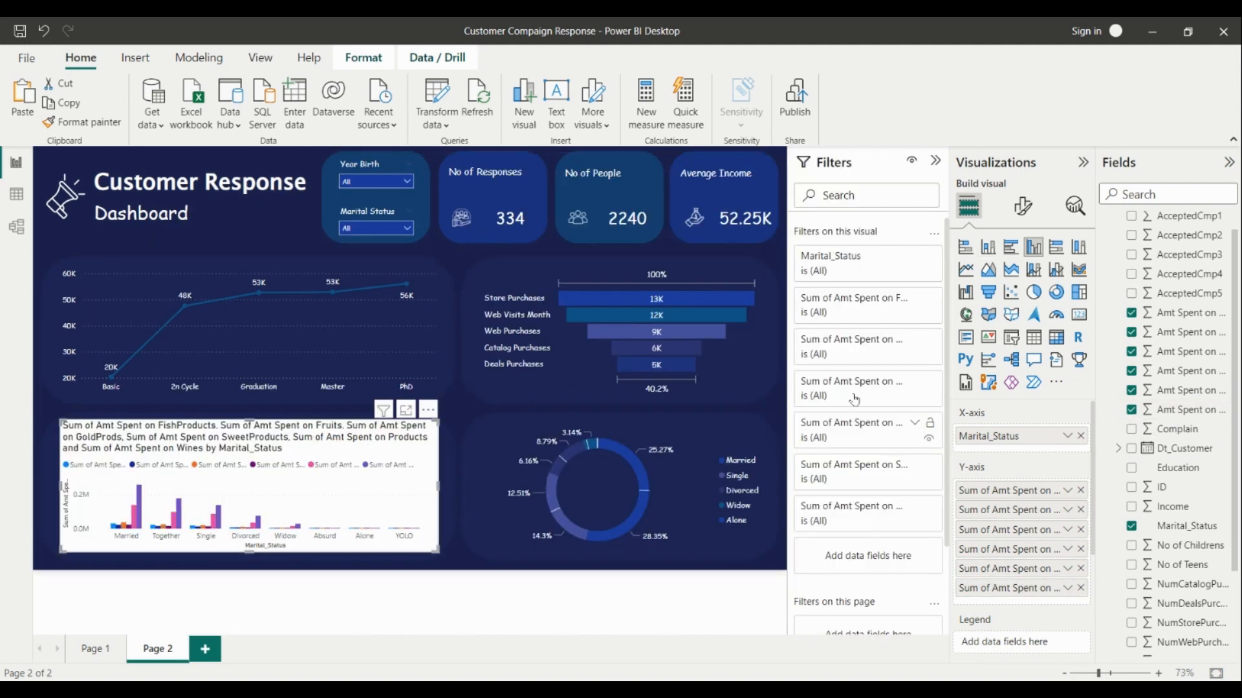
{"action": "left_click", "coordinate": [910, 259]}
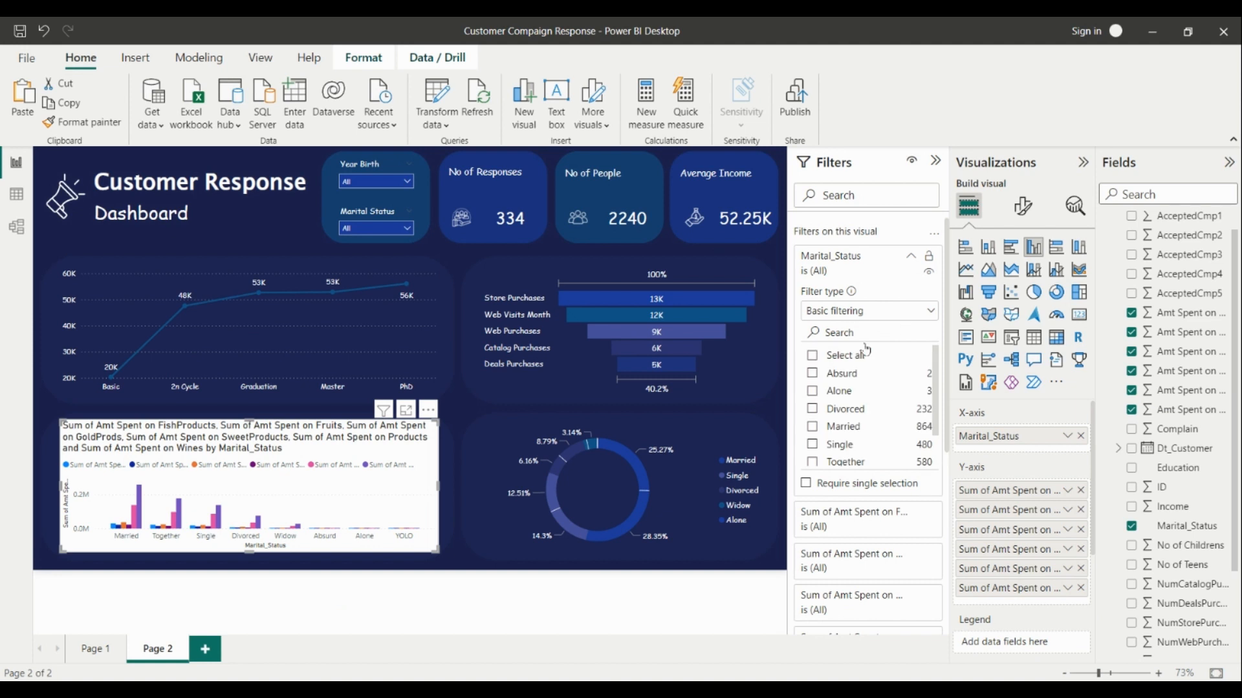
{"action": "left_click", "coordinate": [813, 409]}
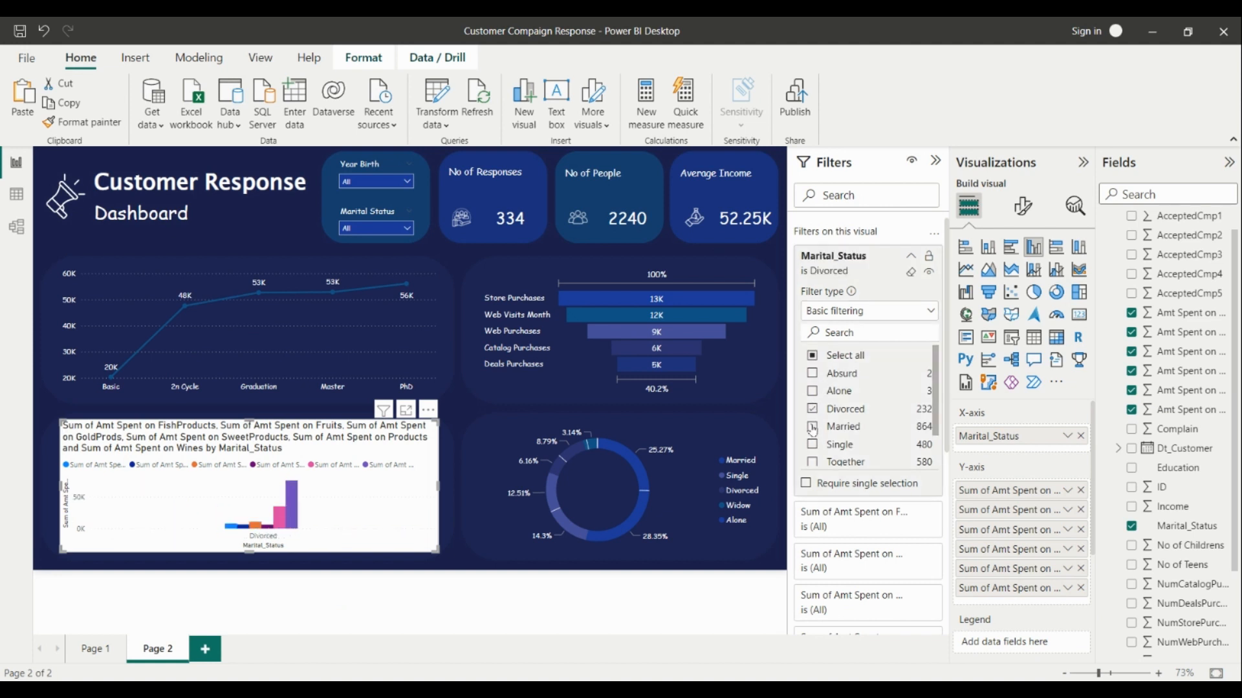
{"action": "left_click", "coordinate": [813, 428]}
{"action": "scroll", "coordinate": [814, 445], "scroll_direction": "down", "scroll_amount": 1}
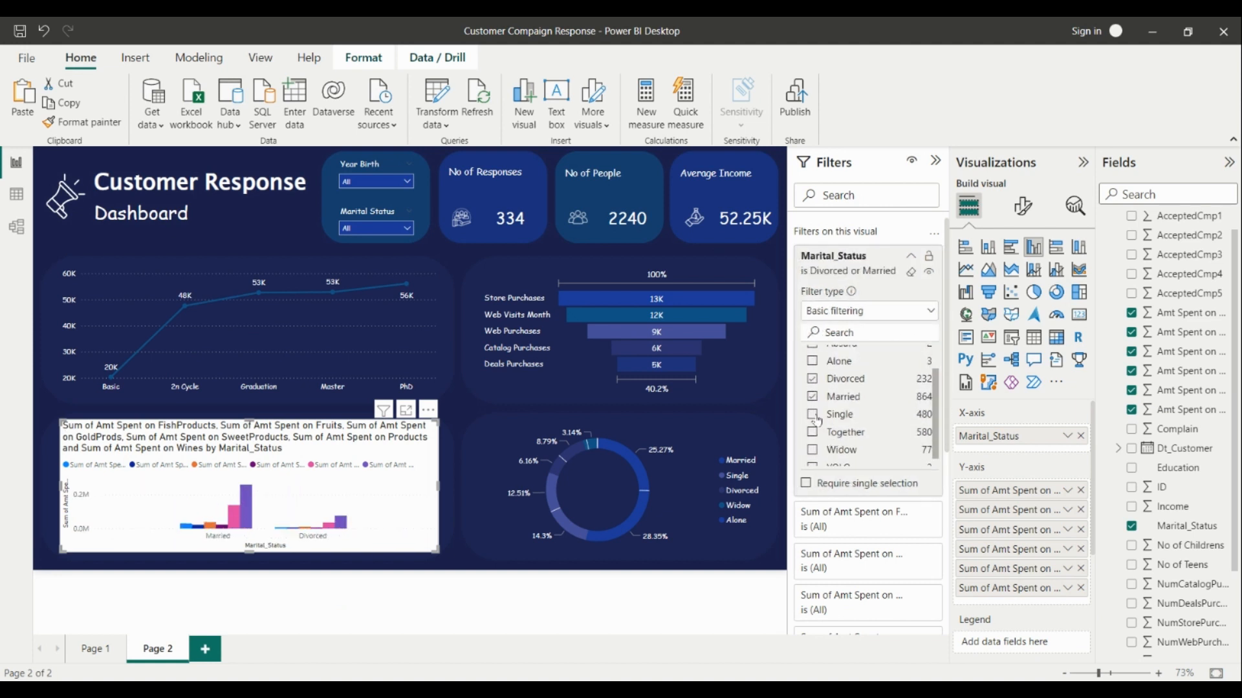
{"action": "left_click", "coordinate": [812, 414]}
{"action": "left_click", "coordinate": [812, 432]}
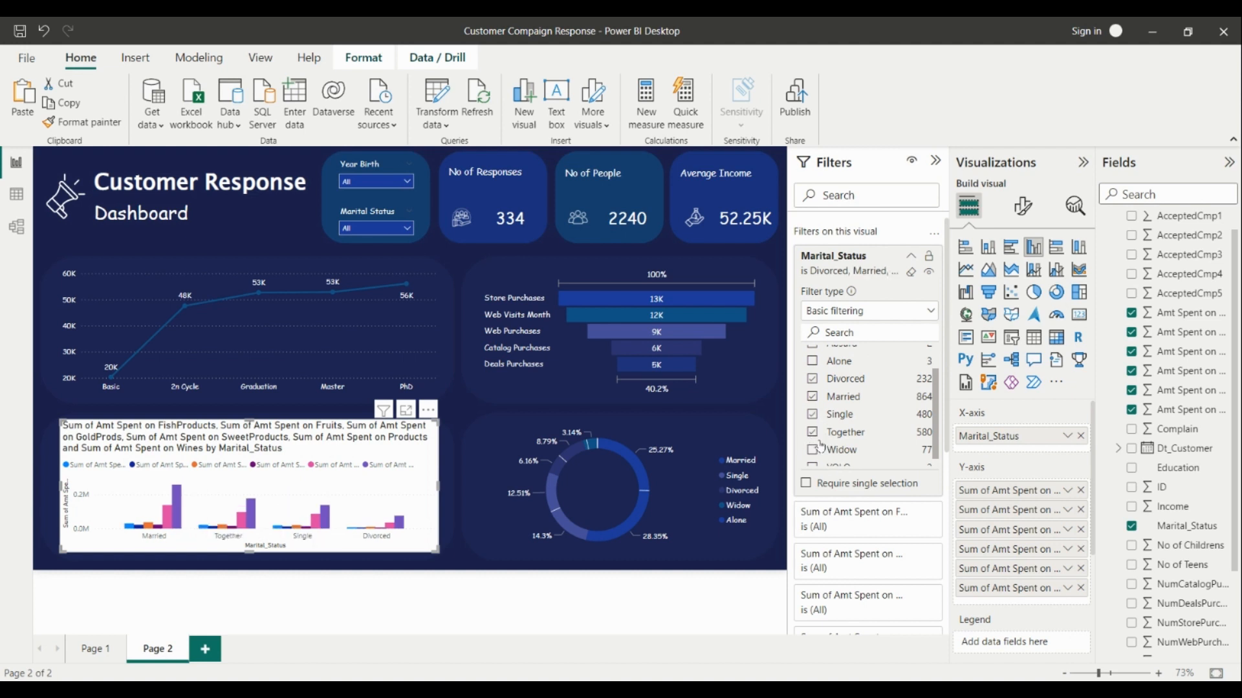
{"action": "left_click", "coordinate": [812, 450]}
{"action": "left_click", "coordinate": [813, 432]}
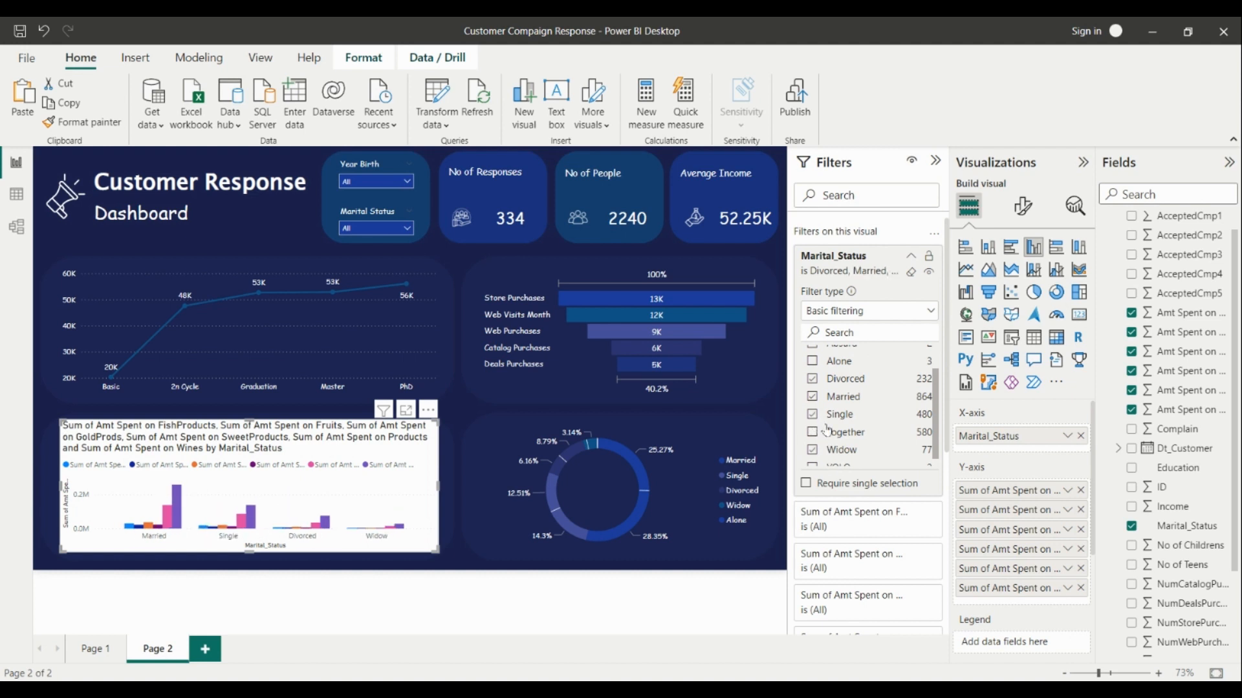
{"action": "scroll", "coordinate": [841, 443], "scroll_direction": "down", "scroll_amount": 1}
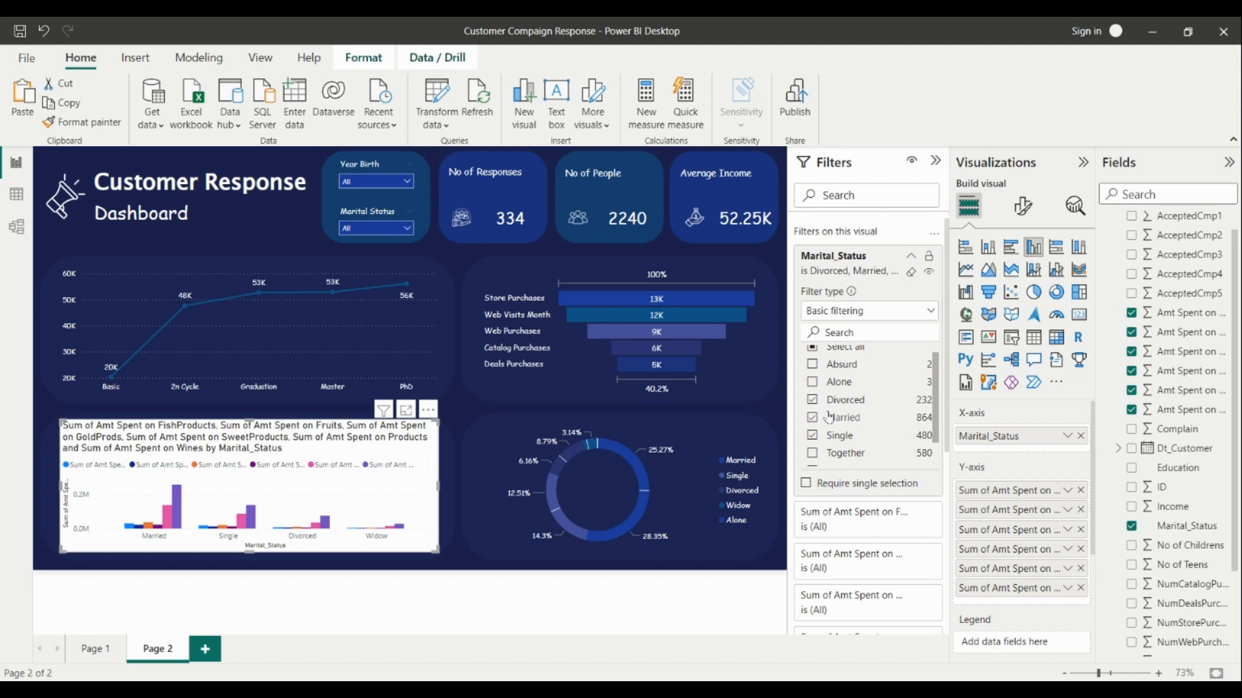
{"action": "left_click", "coordinate": [813, 382]}
{"action": "left_click", "coordinate": [935, 160]}
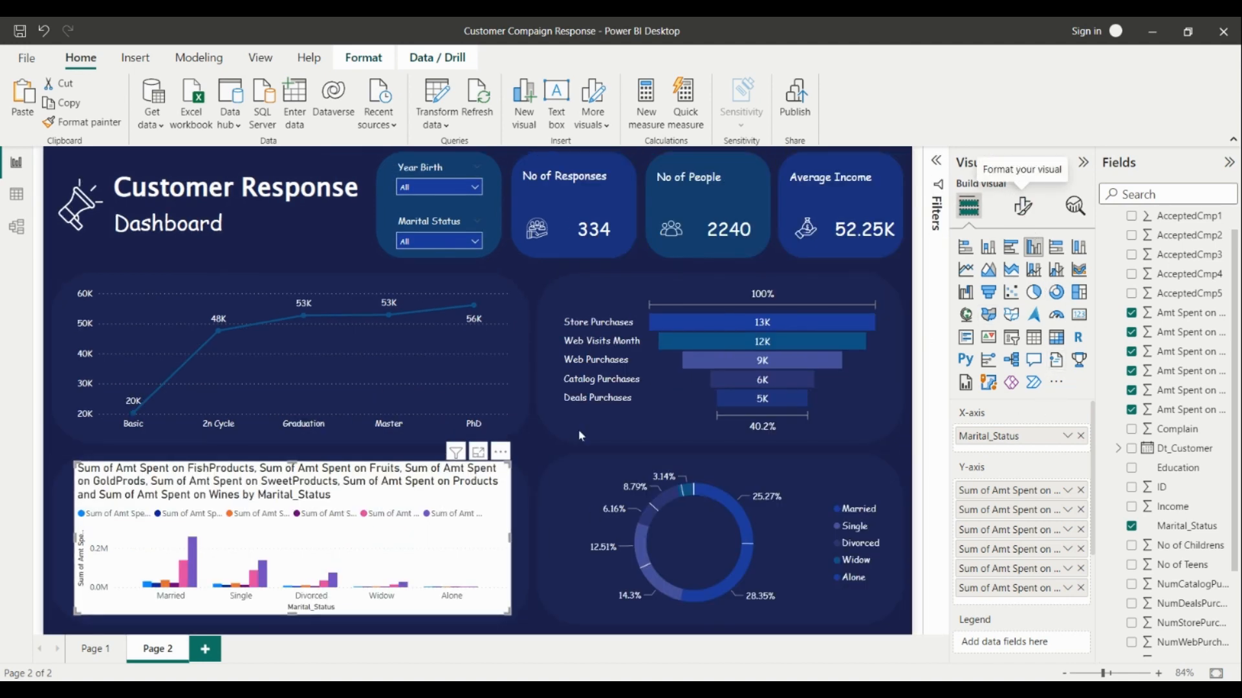
Step: Rename the column chart's fish spending value as Fish Products
{"action": "double_click", "coordinate": [998, 496]}
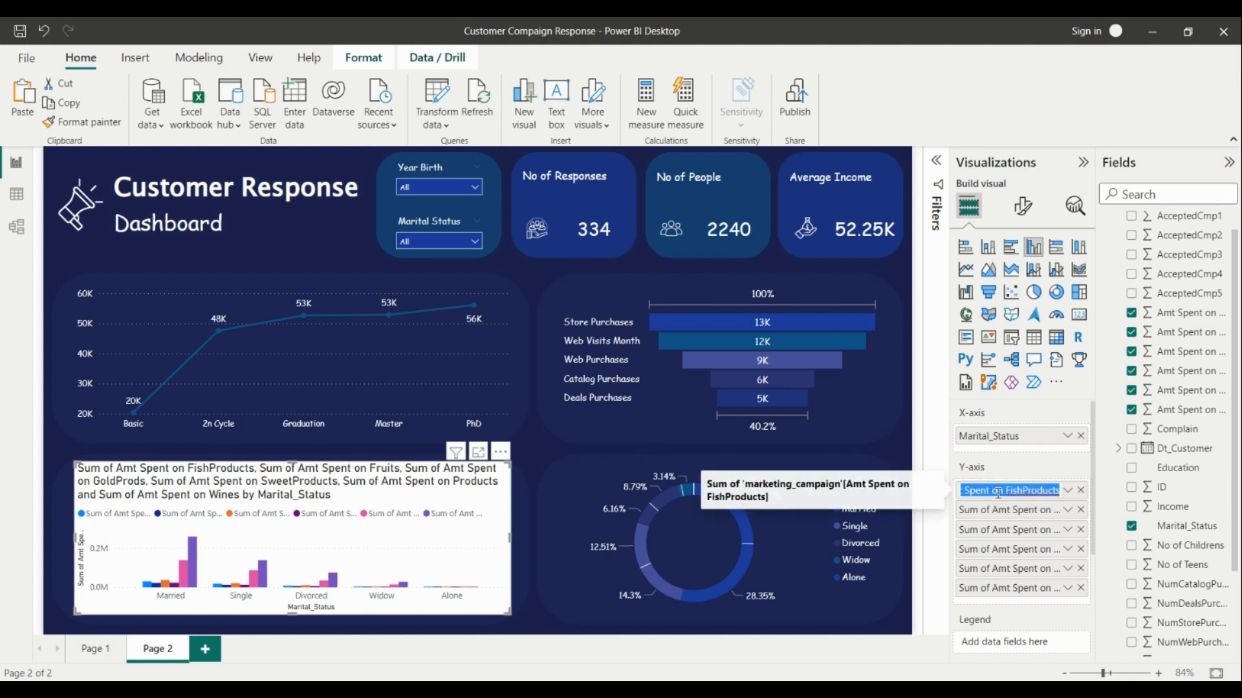
{"action": "left_click", "coordinate": [1006, 493]}
{"action": "key", "text": "ctrl+a"}
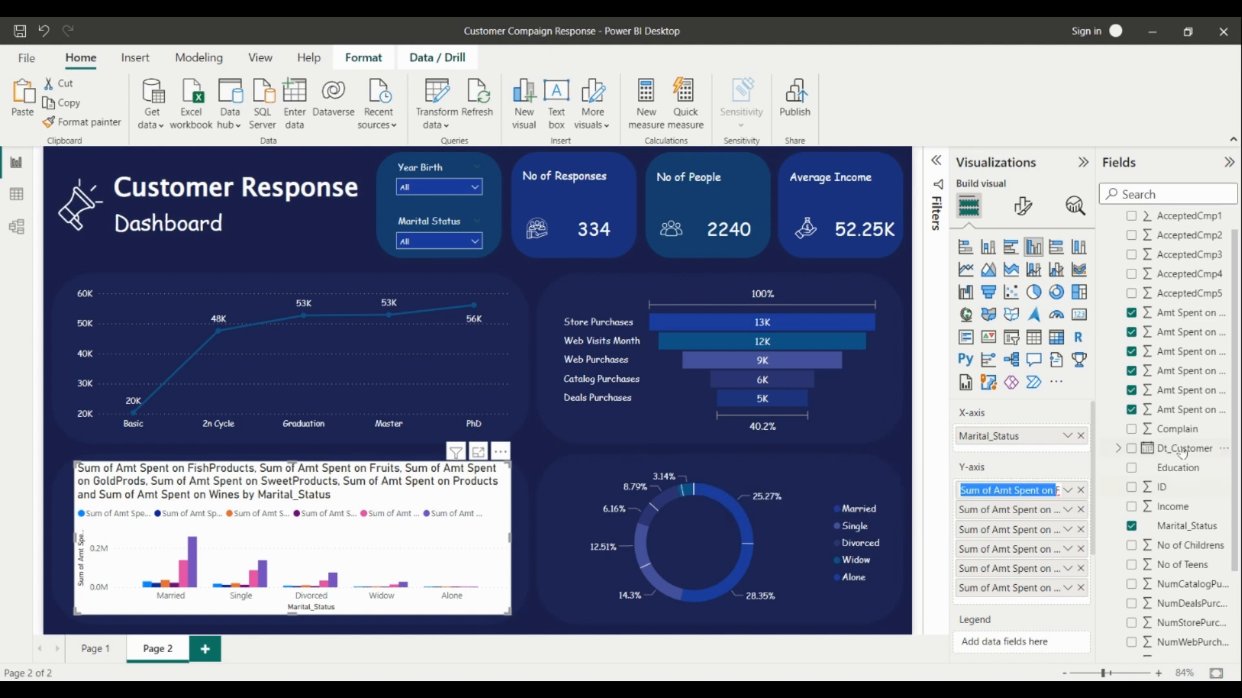
{"action": "key", "text": "Home"}
{"action": "key", "text": "ctrl+shift+Right"}
{"action": "key", "text": "ctrl+shift+Right"}
{"action": "key", "text": "ctrl+shift+Right"}
{"action": "key", "text": "ctrl+shift+Right"}
{"action": "key", "text": "ctrl+shift+Right"}
{"action": "key", "text": "Delete"}
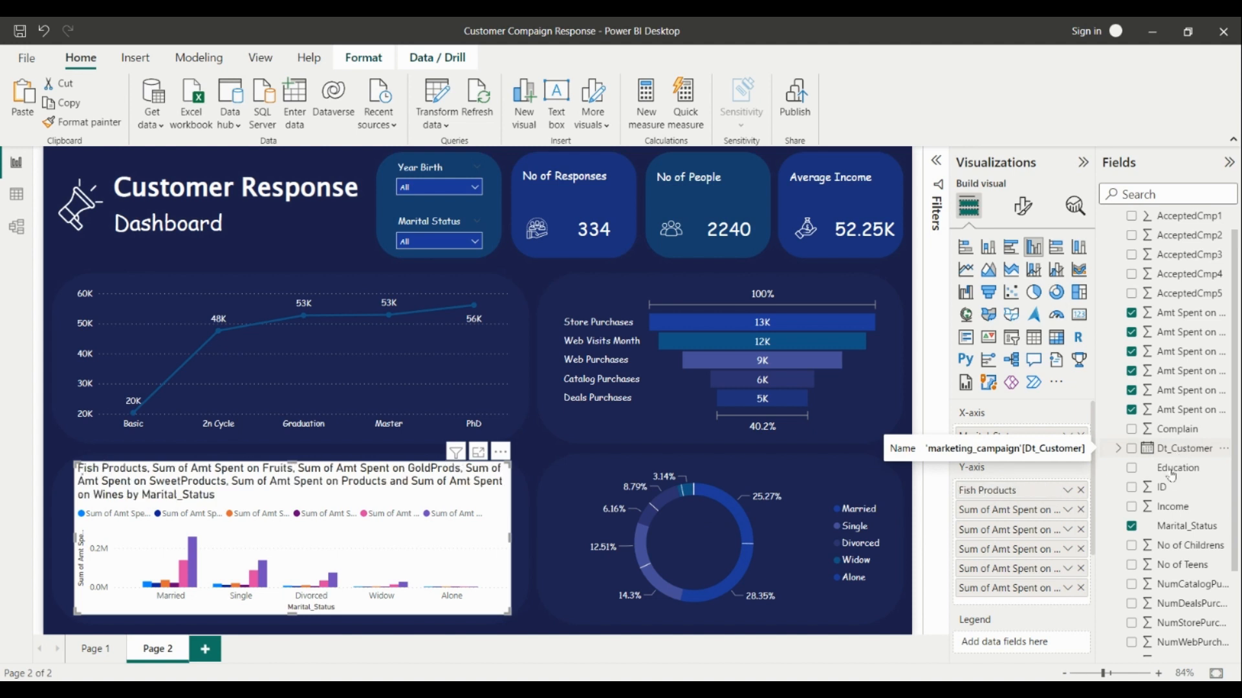
Step: Shorten the column chart's fruit spending value name to Fruits
{"action": "double_click", "coordinate": [1022, 513]}
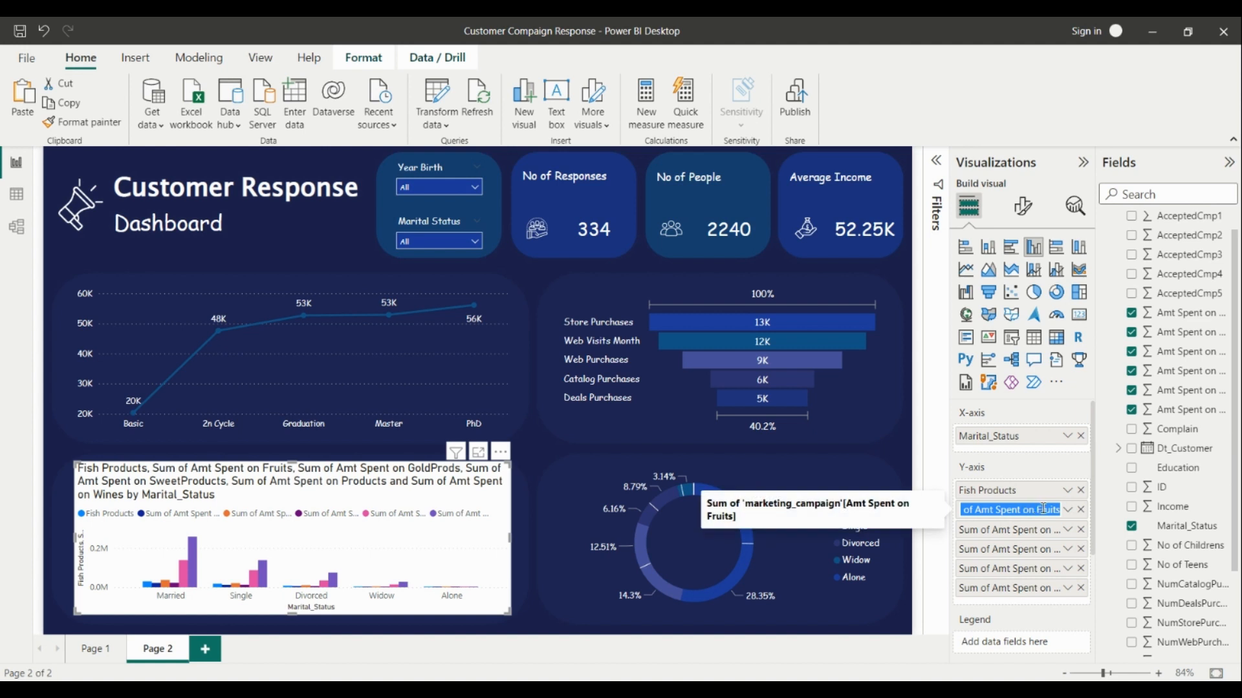
{"action": "left_click_drag", "start_coordinate": [1022, 512], "coordinate": [856, 481]}
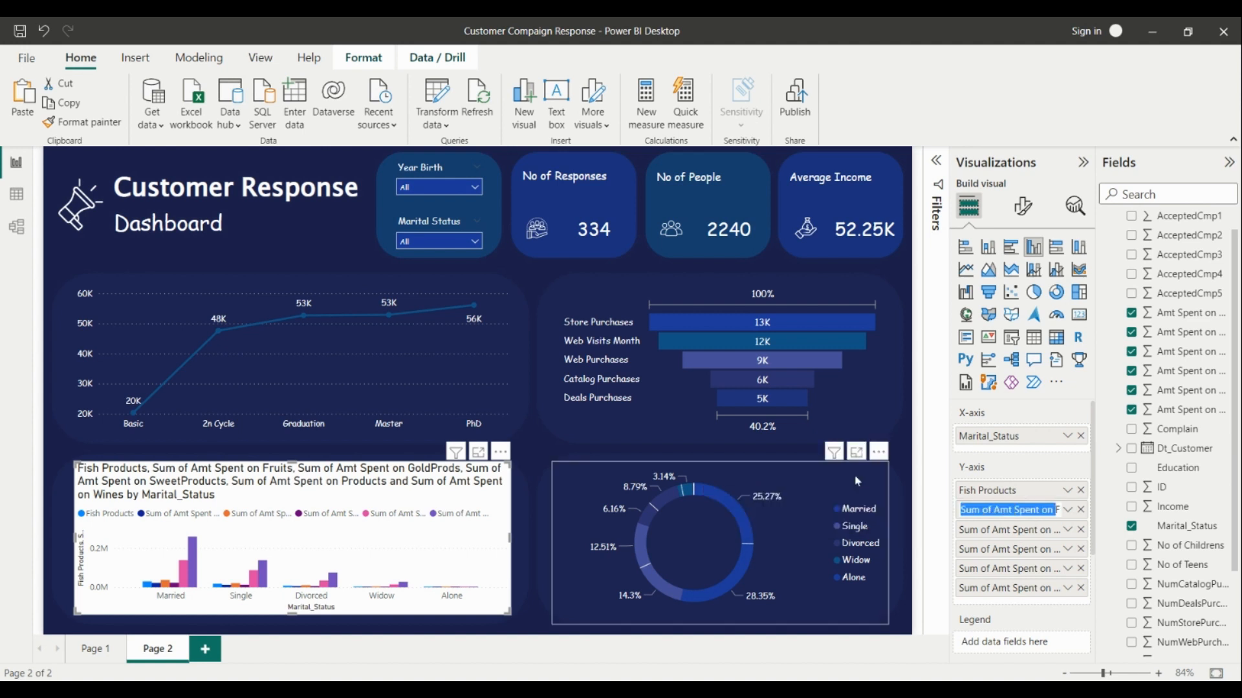
{"action": "key", "text": "BackSpace"}
{"action": "key", "text": "Return"}
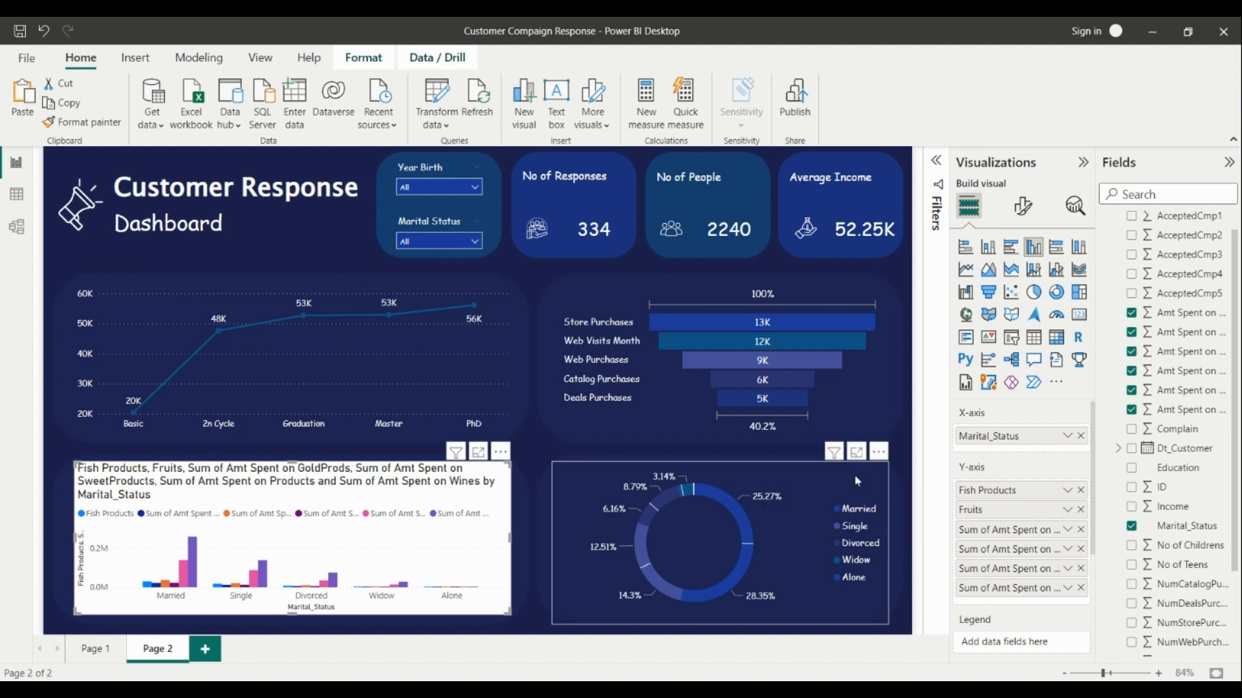
Step: Rename the column chart's GoldProds spending value as Gold Products
{"action": "double_click", "coordinate": [1006, 537]}
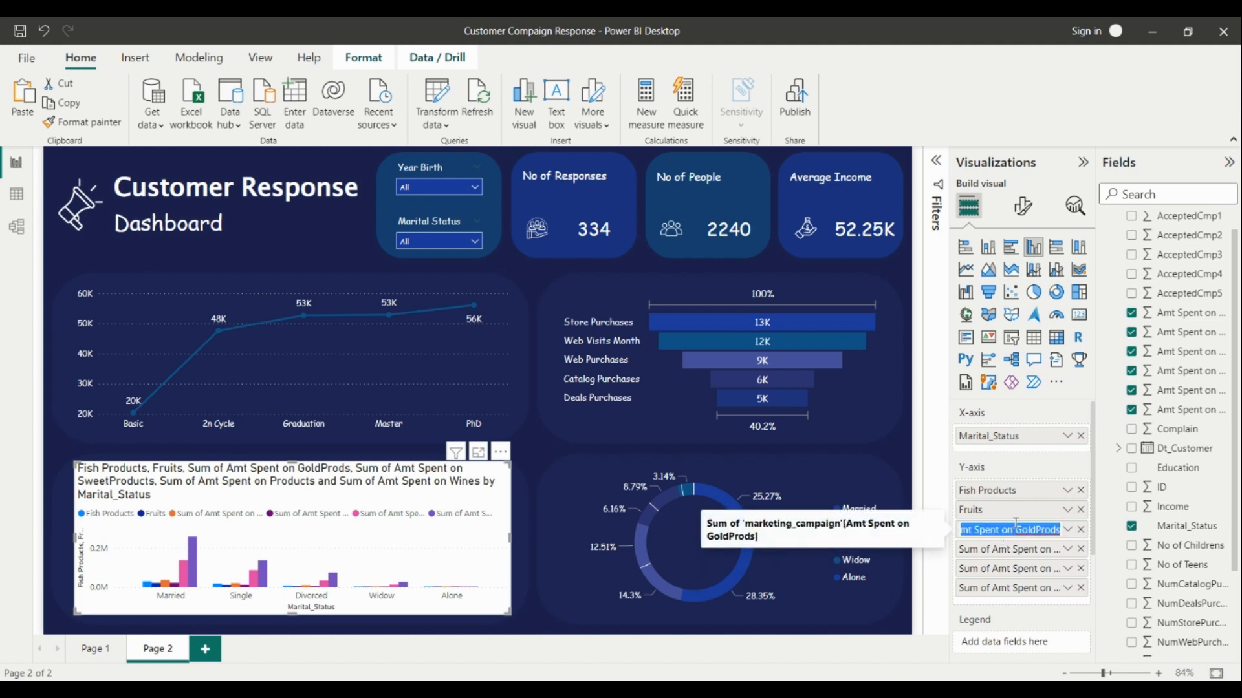
{"action": "left_click_drag", "start_coordinate": [1019, 530], "coordinate": [886, 504]}
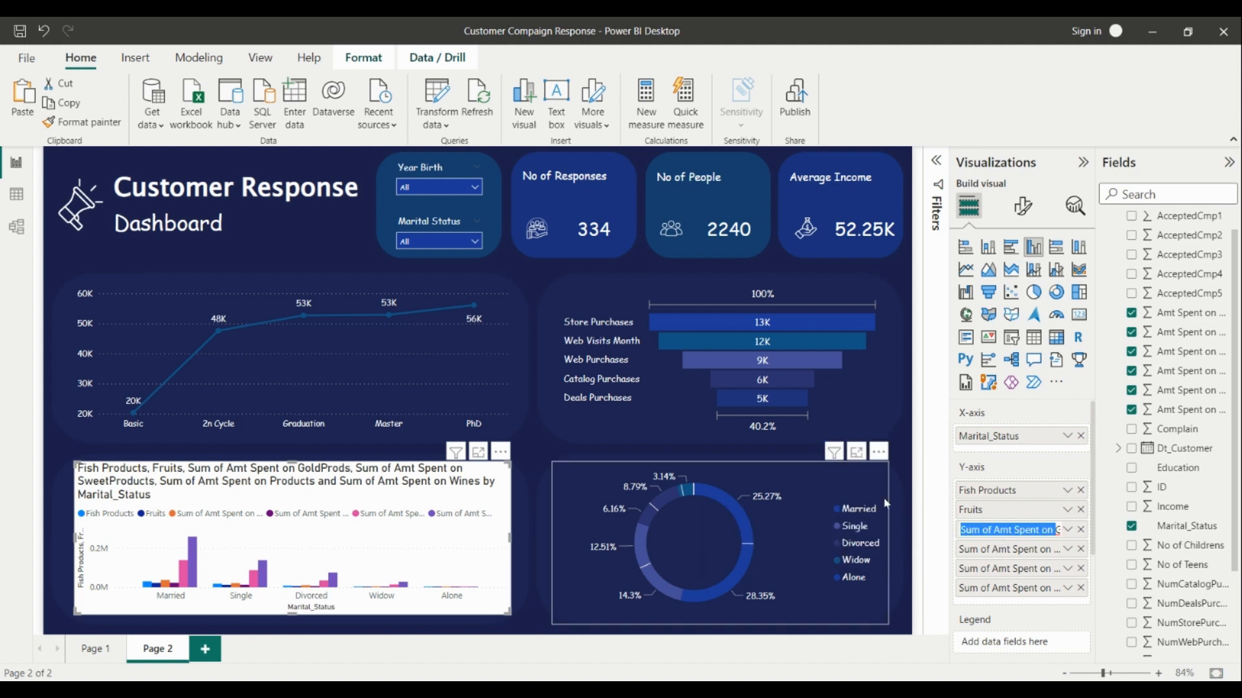
{"action": "key", "text": "BackSpace"}
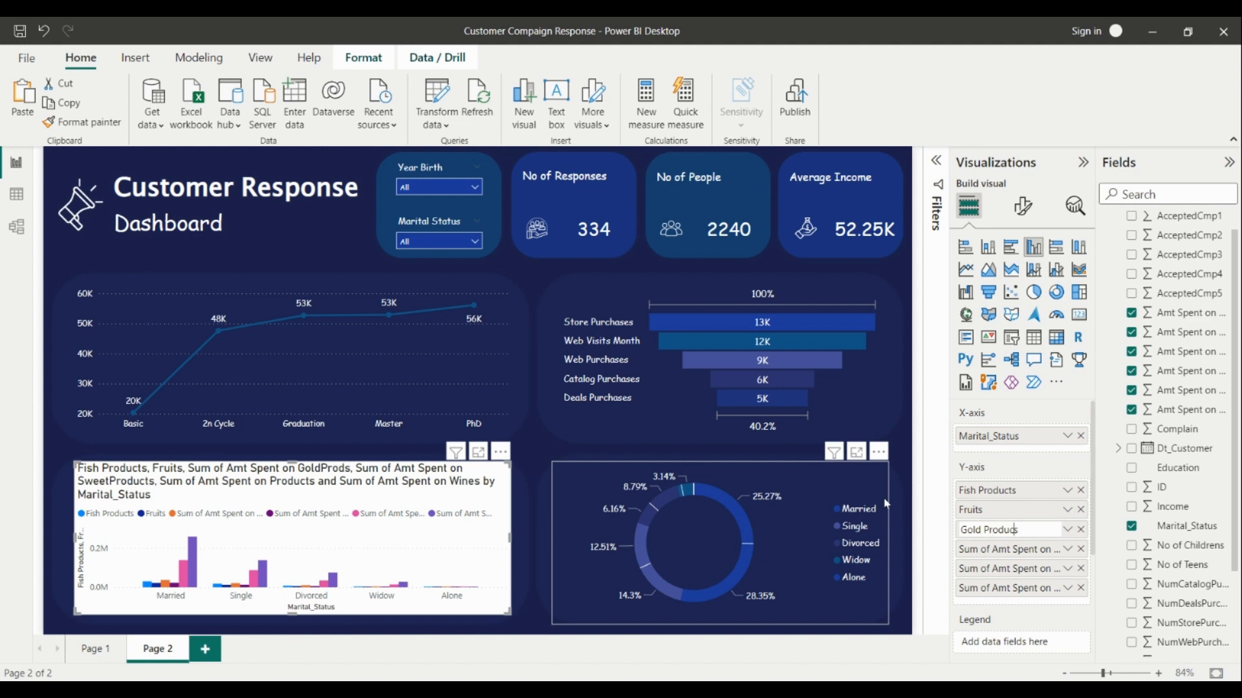
{"action": "type", "text": "ucts"}
{"action": "key", "text": "Return"}
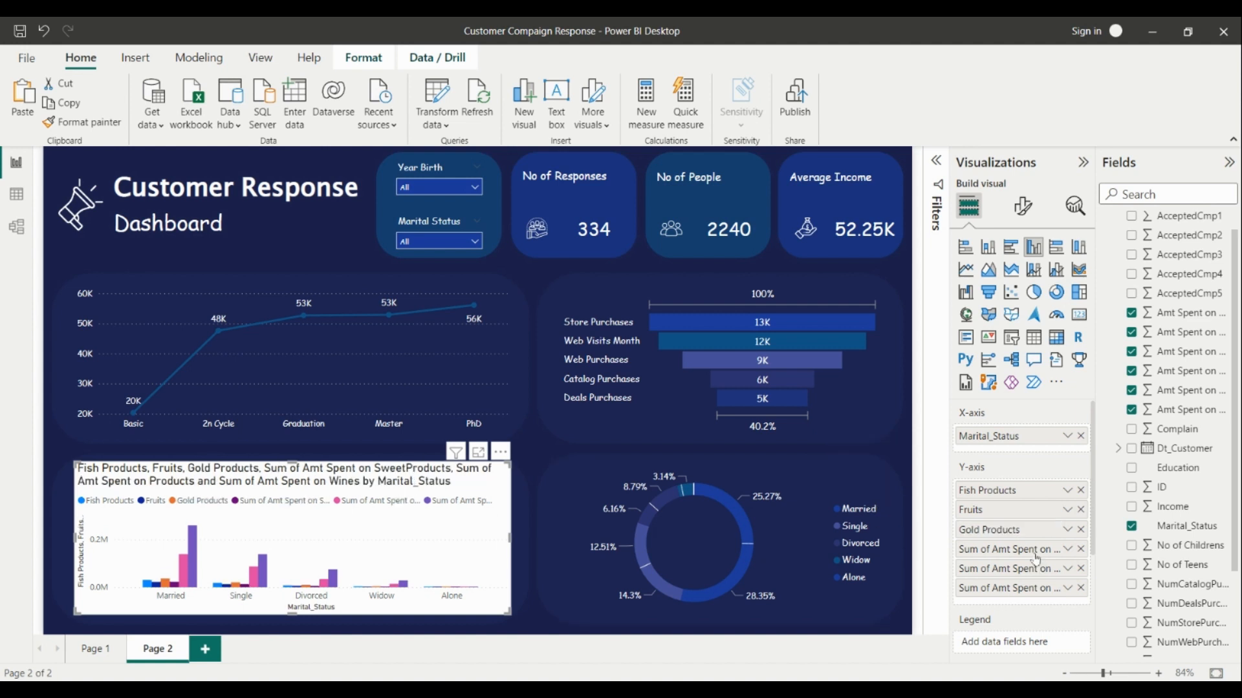
Step: Shorten the column chart's sweets spending value name to SweetProducts
{"action": "double_click", "coordinate": [1036, 553]}
{"action": "left_click", "coordinate": [1010, 550]}
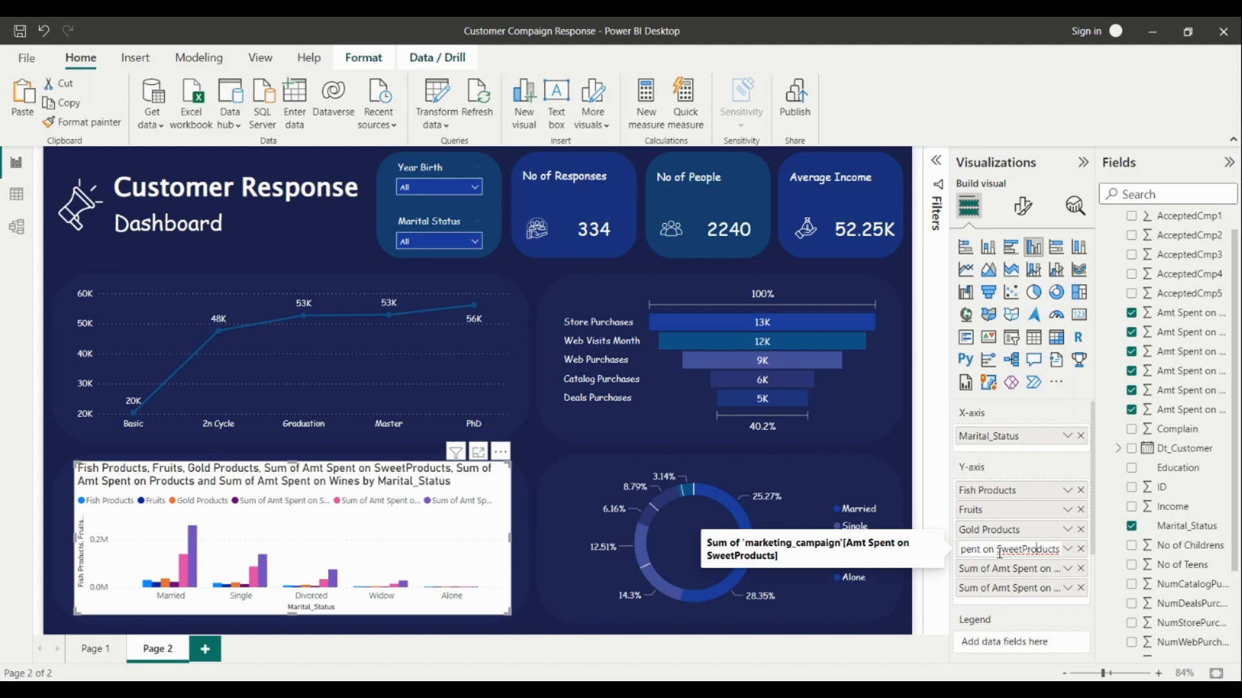
{"action": "key", "text": "shift+Home"}
{"action": "key", "text": "BackSpace"}
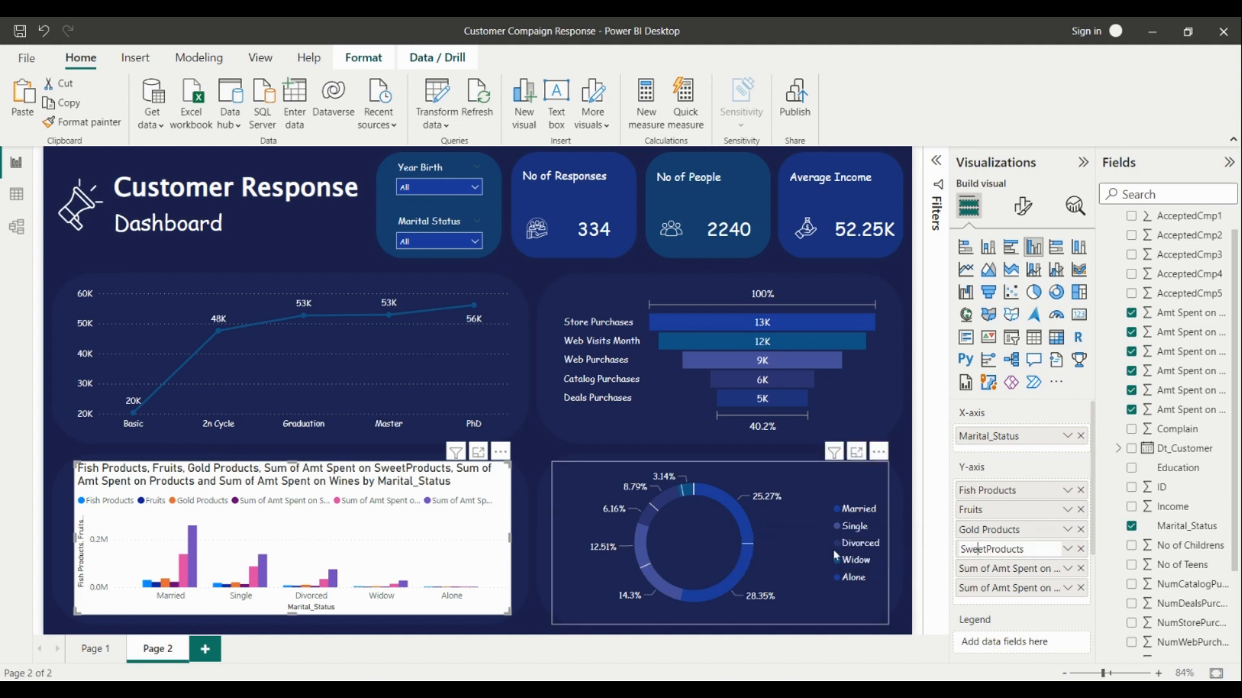
{"action": "key", "text": "Return"}
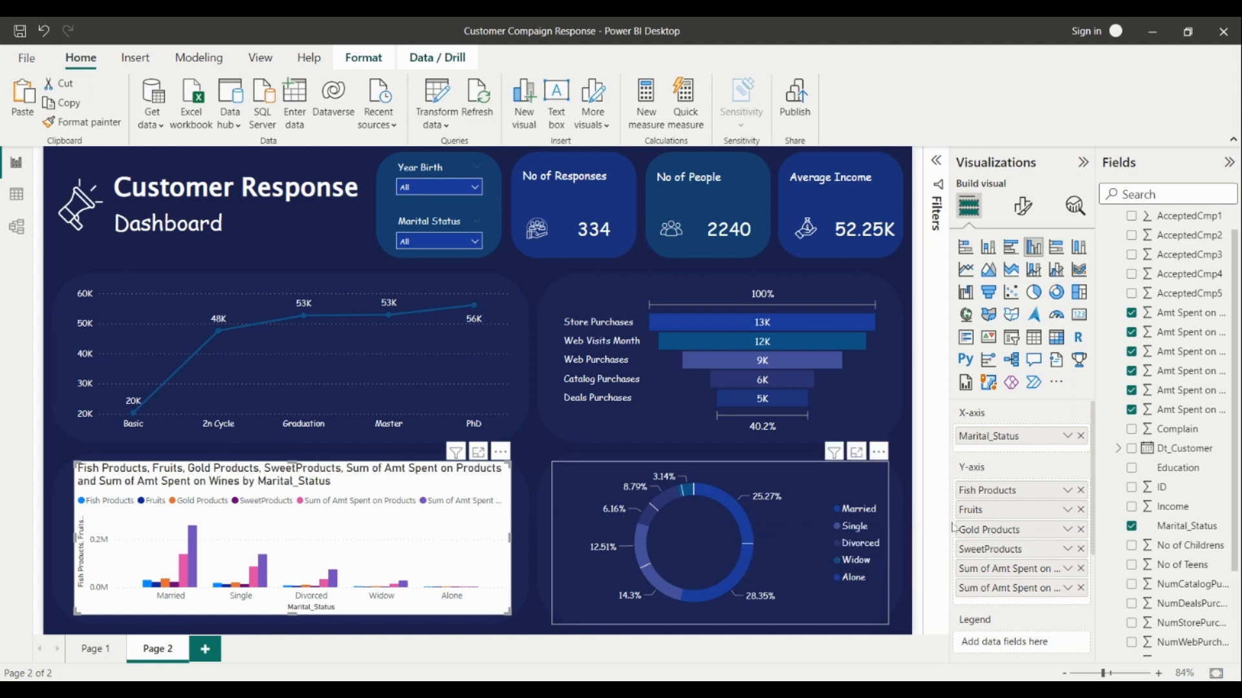
Step: Rename the column chart's Sum of Amt Spent on Products value as Products
{"action": "double_click", "coordinate": [996, 571]}
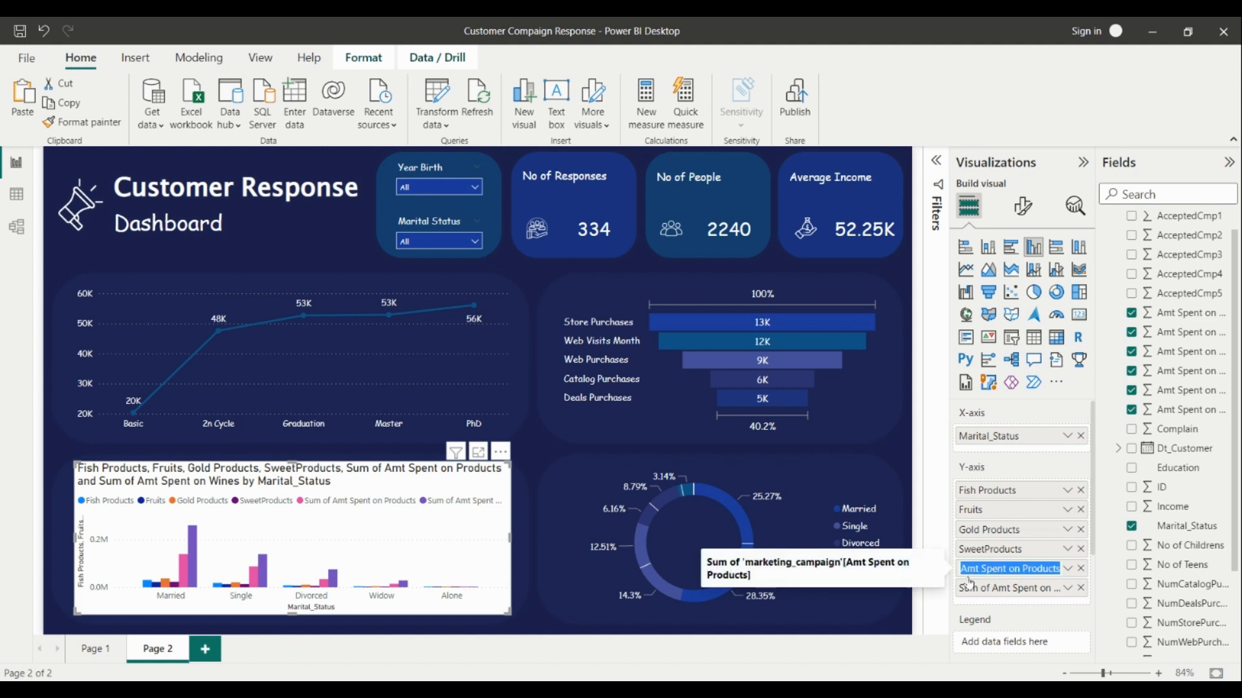
{"action": "left_click", "coordinate": [1026, 567]}
{"action": "left_click_drag", "start_coordinate": [1026, 567], "coordinate": [774, 573]}
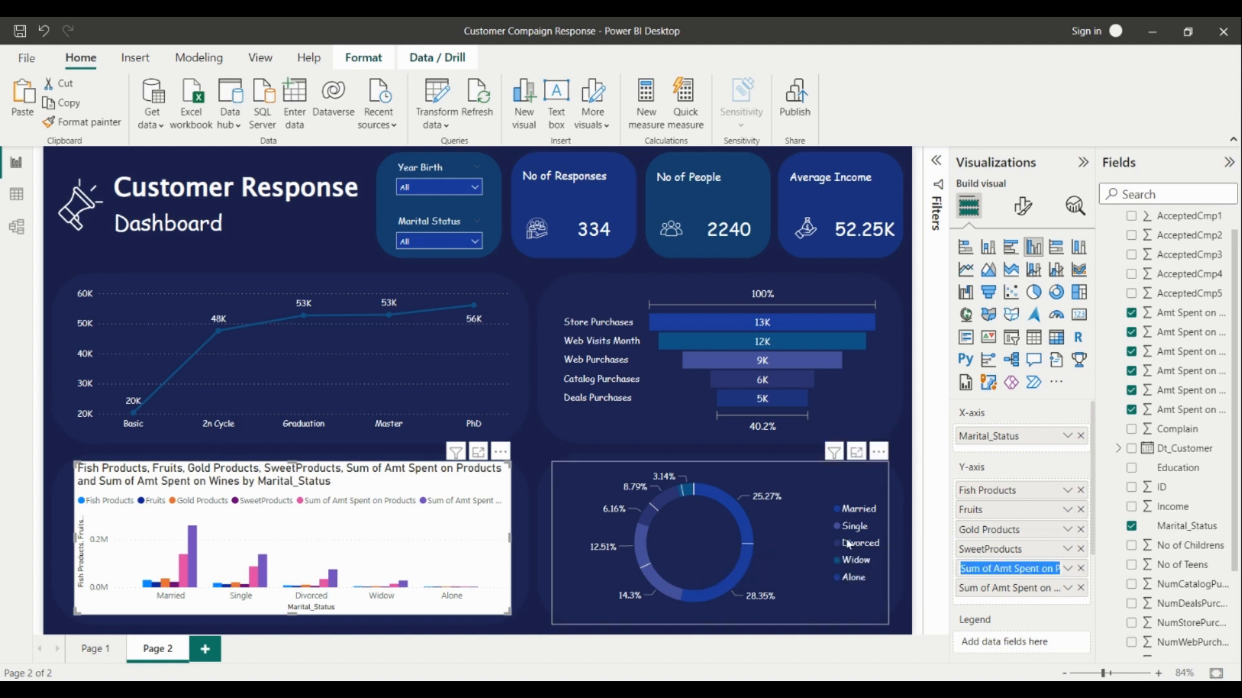
{"action": "key", "text": "Left"}
{"action": "key", "text": "shift+Right"}
{"action": "key", "text": "shift+Right"}
{"action": "key", "text": "shift+Right"}
{"action": "key", "text": "shift+Right"}
{"action": "key", "text": "shift+Right"}
{"action": "key", "text": "shift+Right"}
{"action": "key", "text": "shift+Right"}
{"action": "key", "text": "shift+Right"}
{"action": "key", "text": "shift+Right"}
{"action": "key", "text": "shift+Right"}
{"action": "key", "text": "shift+Right"}
{"action": "key", "text": "shift+Right"}
{"action": "key", "text": "shift+Right"}
{"action": "key", "text": "shift+Right"}
{"action": "key", "text": "shift+Right"}
{"action": "key", "text": "shift+Right"}
{"action": "key", "text": "shift+Right"}
{"action": "key", "text": "shift+Right"}
{"action": "key", "text": "shift+Right"}
{"action": "key", "text": "shift+Right"}
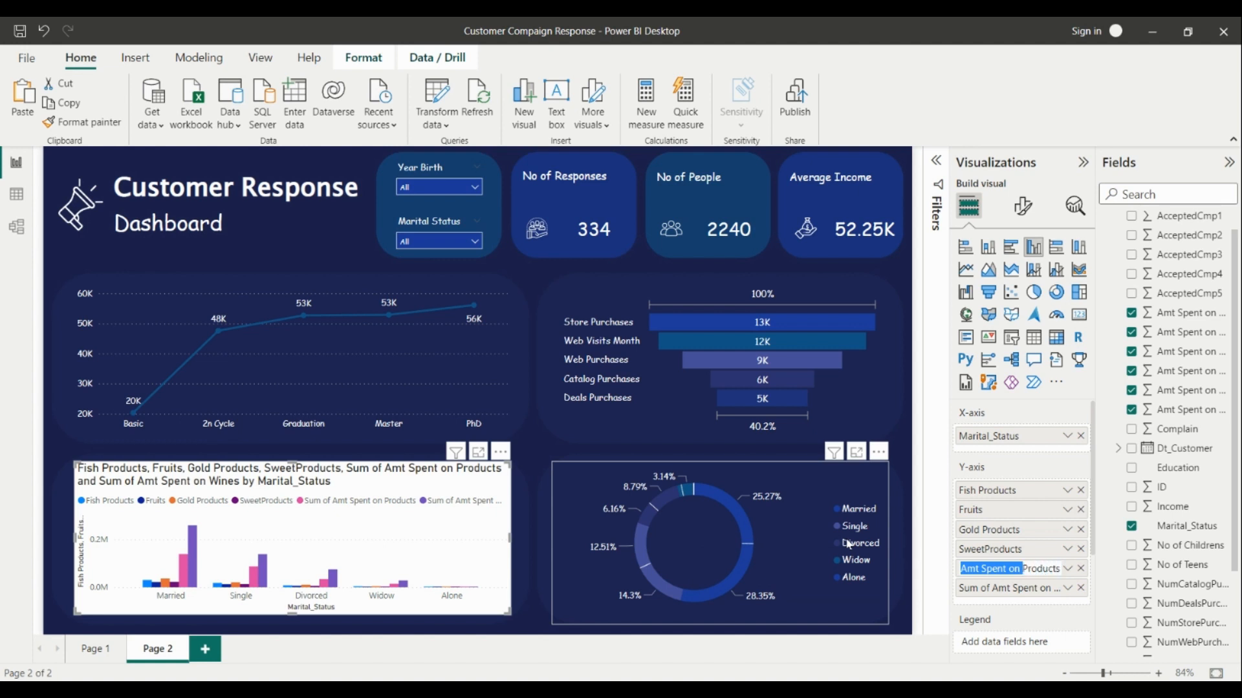
{"action": "key", "text": "BackSpace"}
{"action": "key", "text": "Return"}
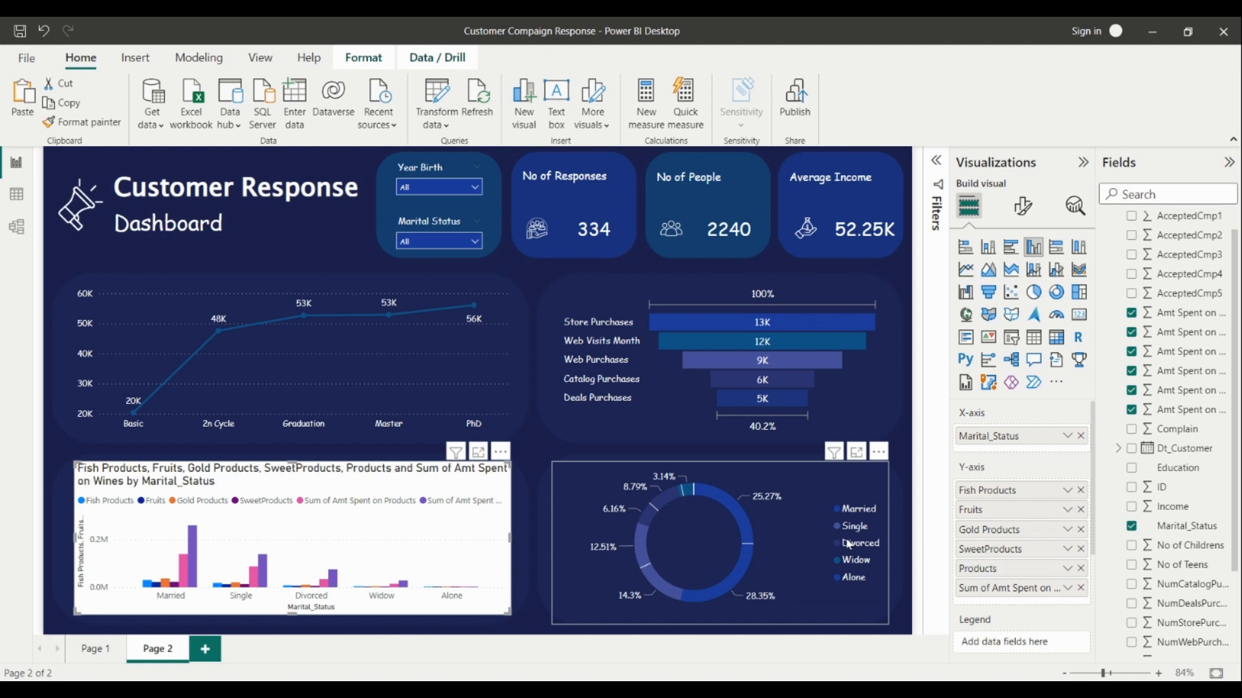
Step: Shorten the column chart's wine spending value name to Wines
{"action": "double_click", "coordinate": [1001, 588]}
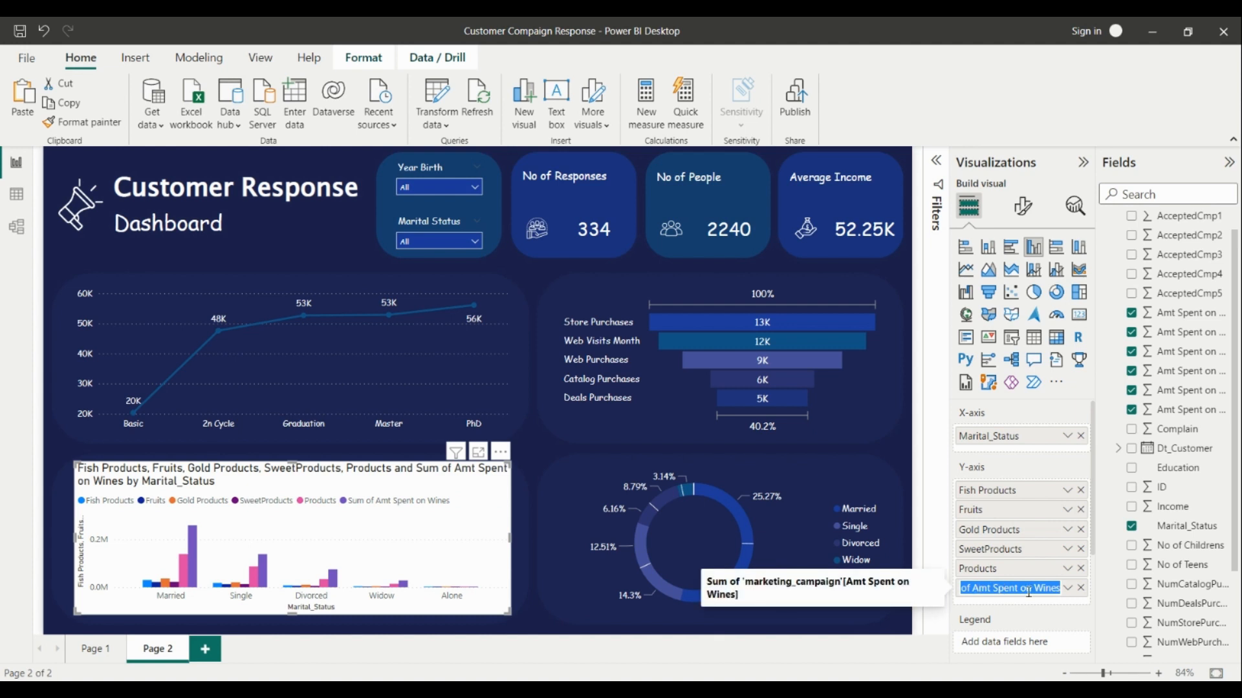
{"action": "left_click", "coordinate": [1029, 588]}
{"action": "left_click_drag", "start_coordinate": [873, 589], "coordinate": [834, 536]}
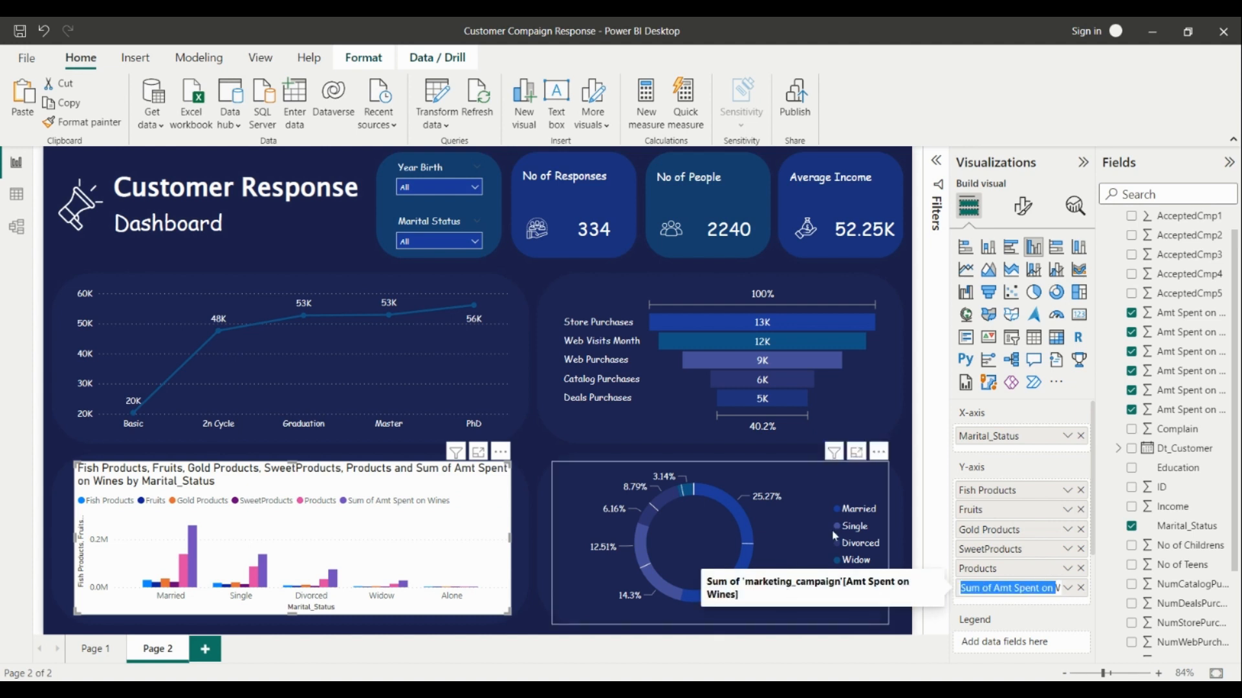
{"action": "key", "text": "BackSpace"}
{"action": "key", "text": "Return"}
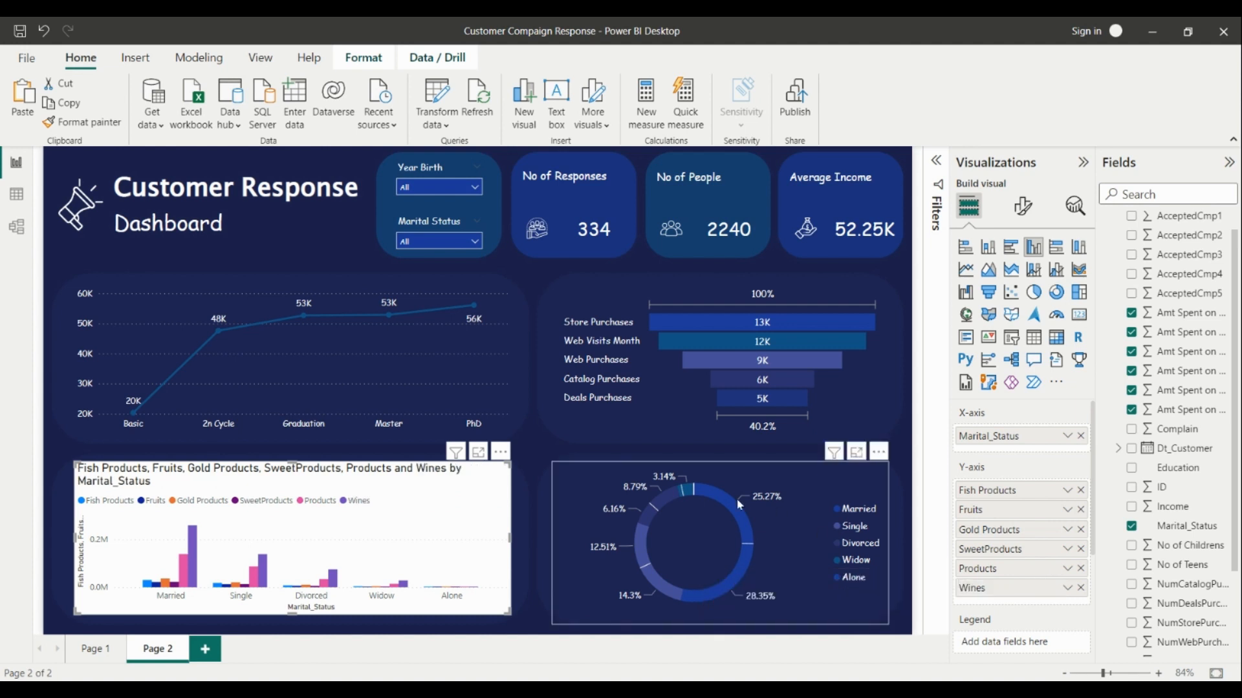
Step: Set the font of the column chart's X-axis values to Comic Sans MS
{"action": "left_click", "coordinate": [1023, 207]}
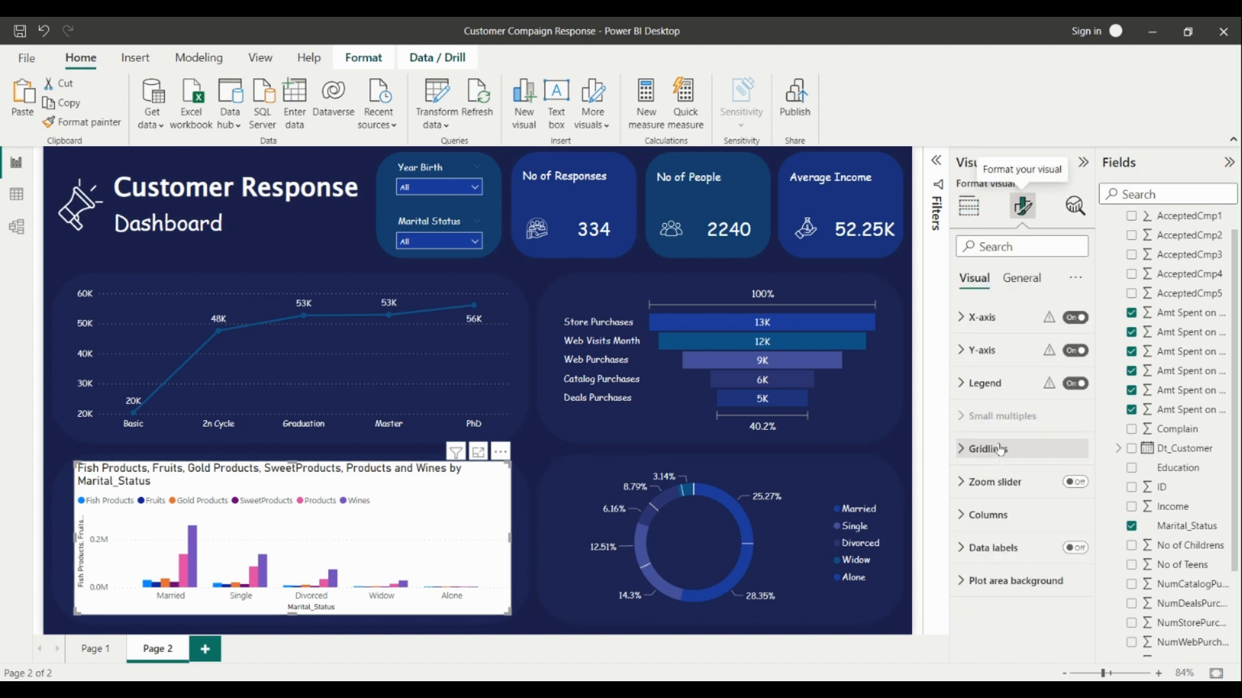
{"action": "left_click", "coordinate": [981, 317]}
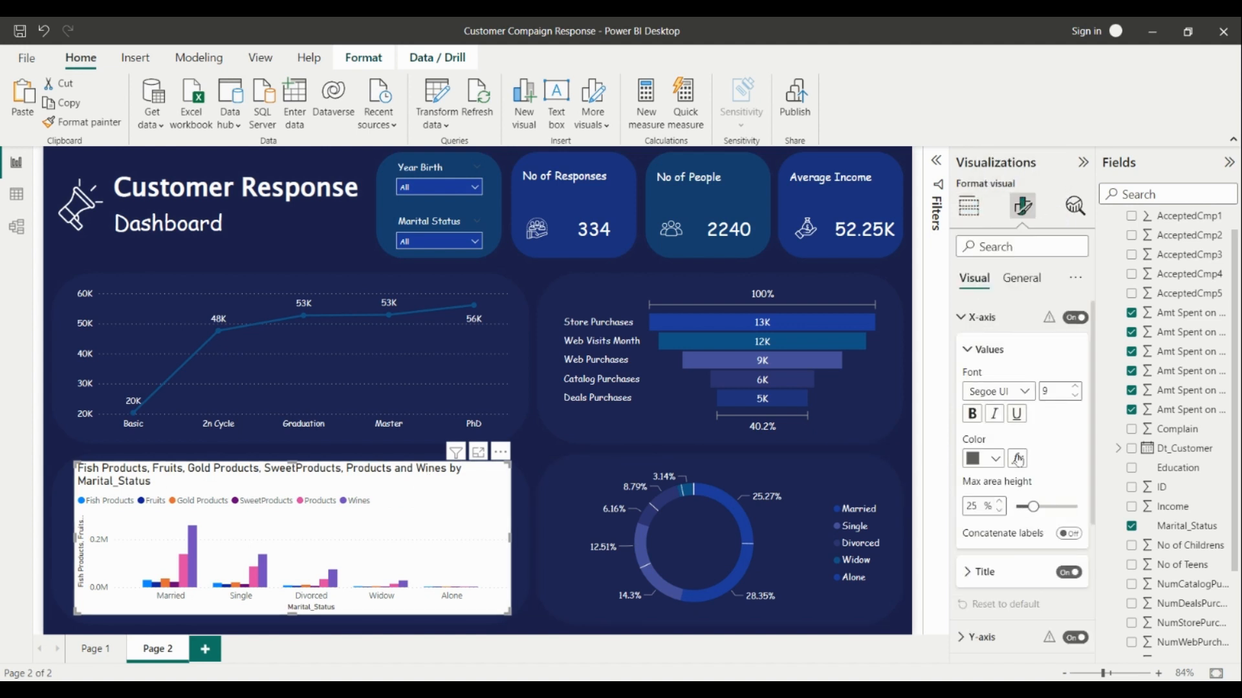
{"action": "left_click", "coordinate": [1002, 391]}
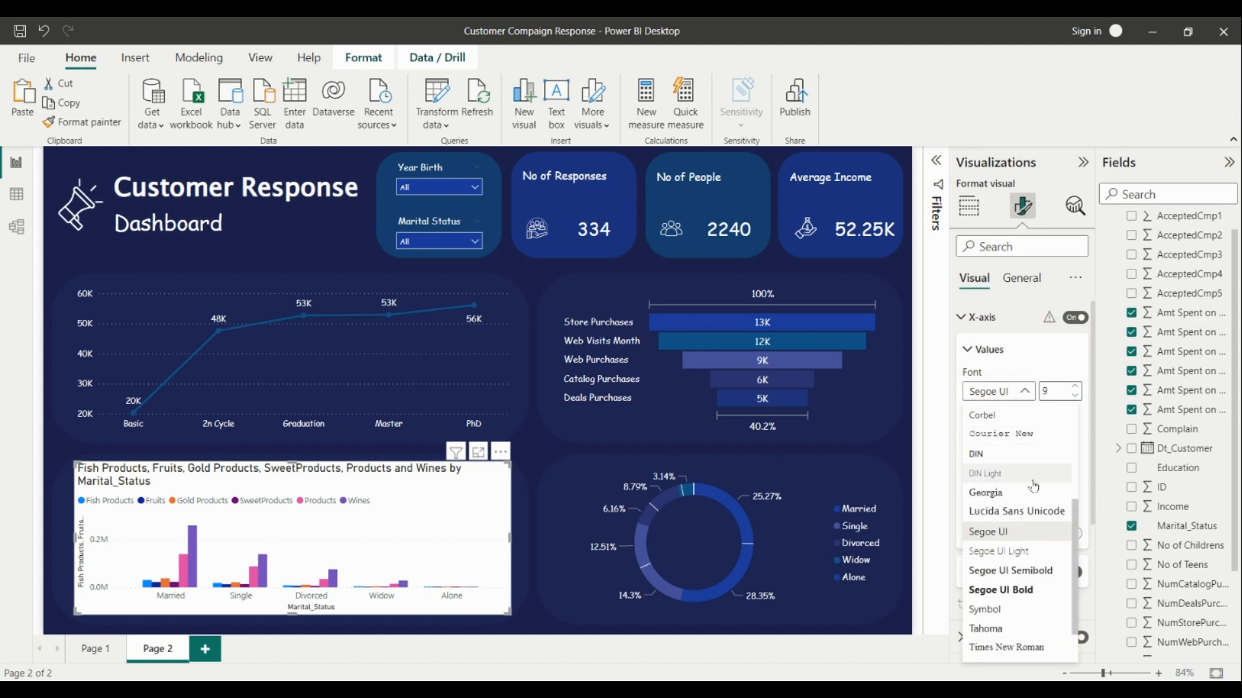
{"action": "left_click", "coordinate": [1028, 551]}
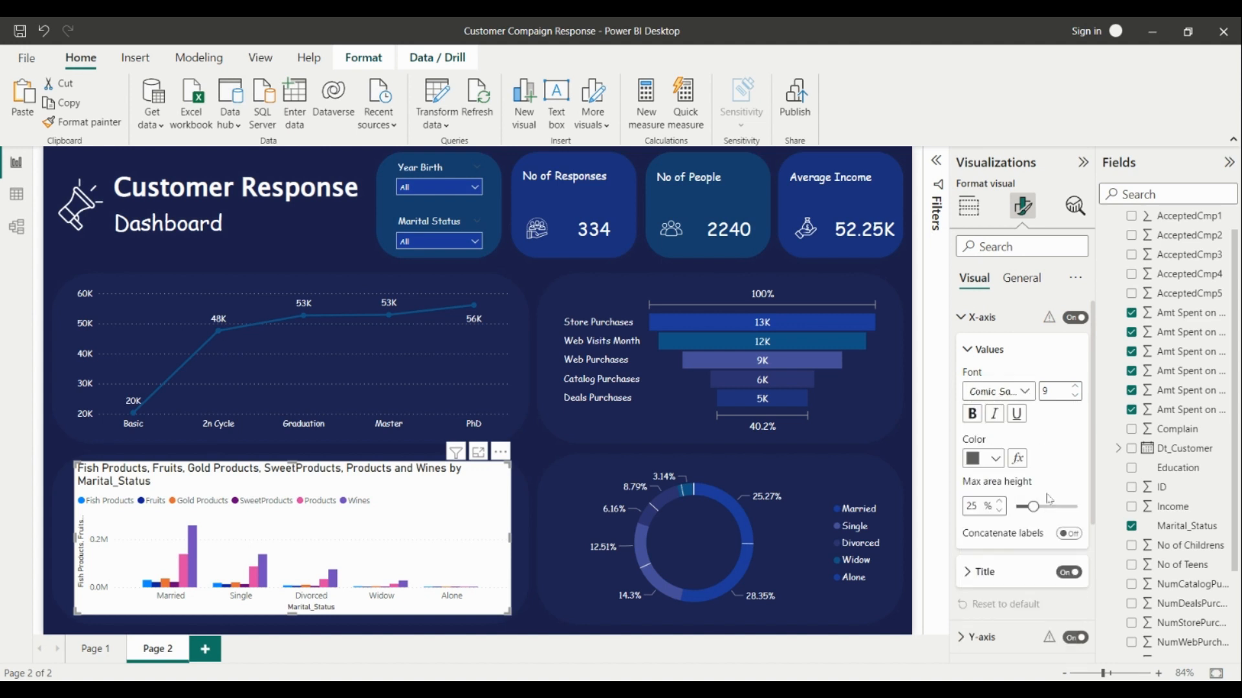
Step: Colour the column chart's X-axis values white and turn off the X-axis title
{"action": "left_click", "coordinate": [993, 461]}
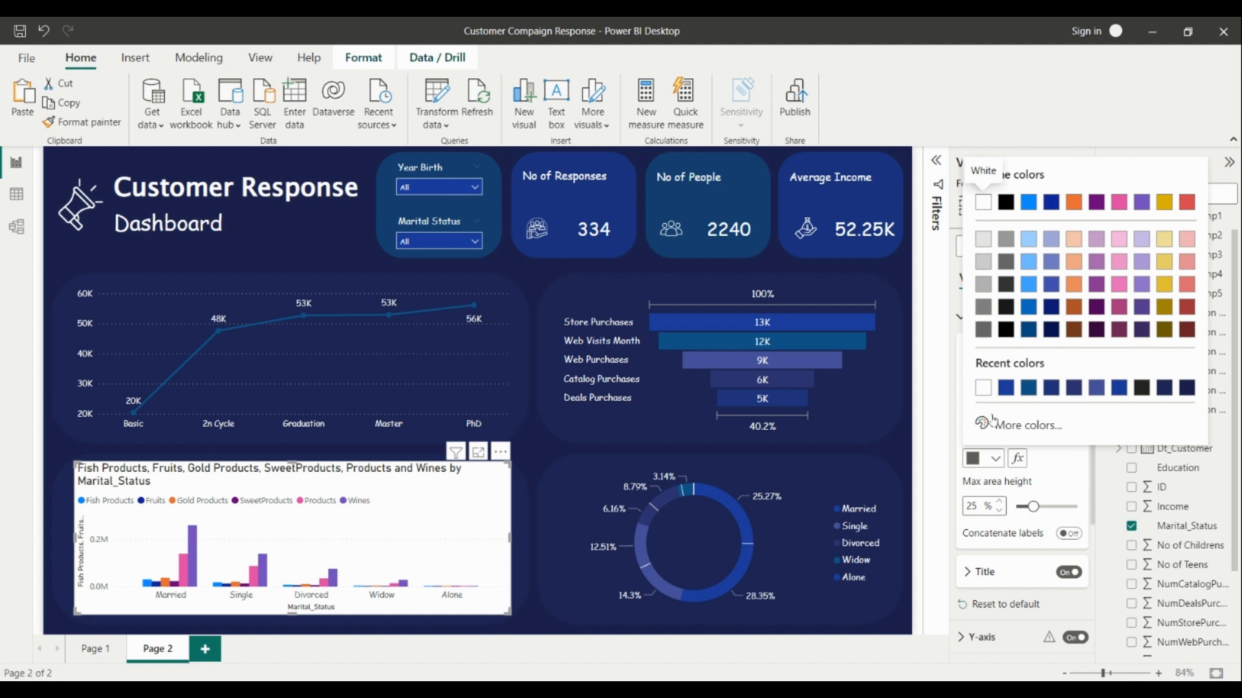
{"action": "left_click", "coordinate": [983, 388]}
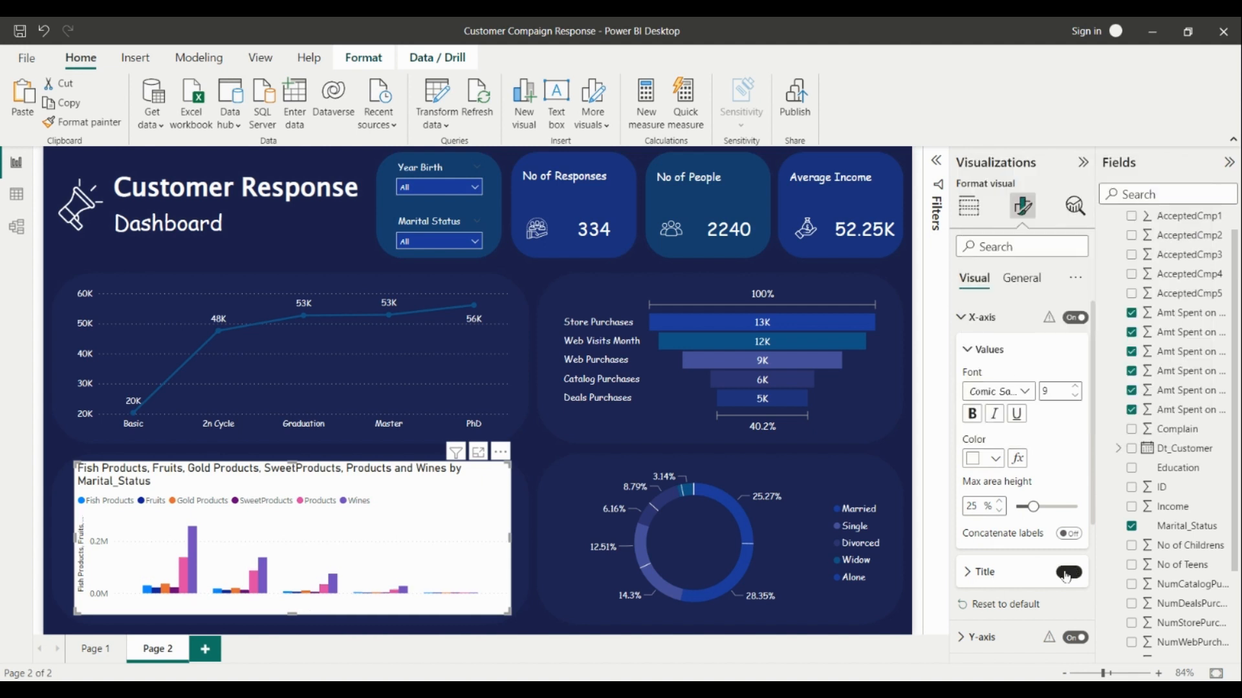
{"action": "left_click", "coordinate": [1068, 573]}
Step: Format the column chart's Y-axis values in white Comic Sans MS
{"action": "scroll", "coordinate": [1061, 562], "scroll_direction": "down", "scroll_amount": 3}
{"action": "left_click", "coordinate": [1035, 457]}
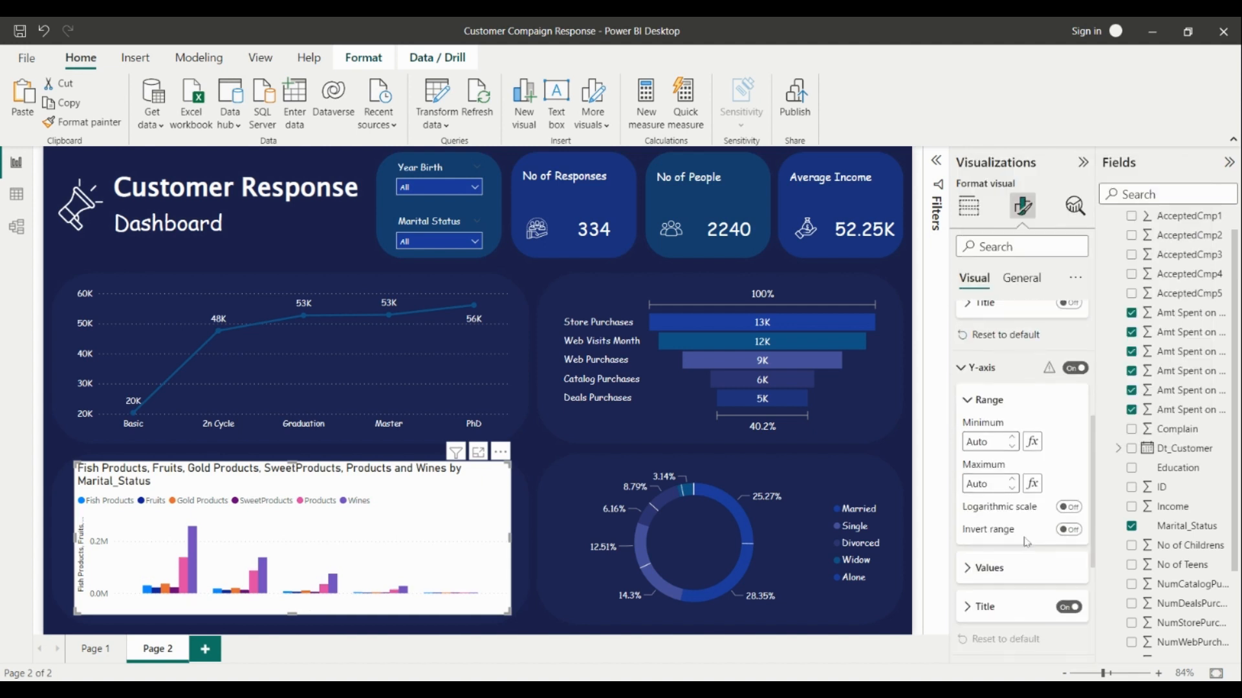
{"action": "scroll", "coordinate": [1035, 517], "scroll_direction": "down", "scroll_amount": 2}
{"action": "left_click", "coordinate": [989, 567]}
{"action": "scroll", "coordinate": [1005, 537], "scroll_direction": "down", "scroll_amount": 3}
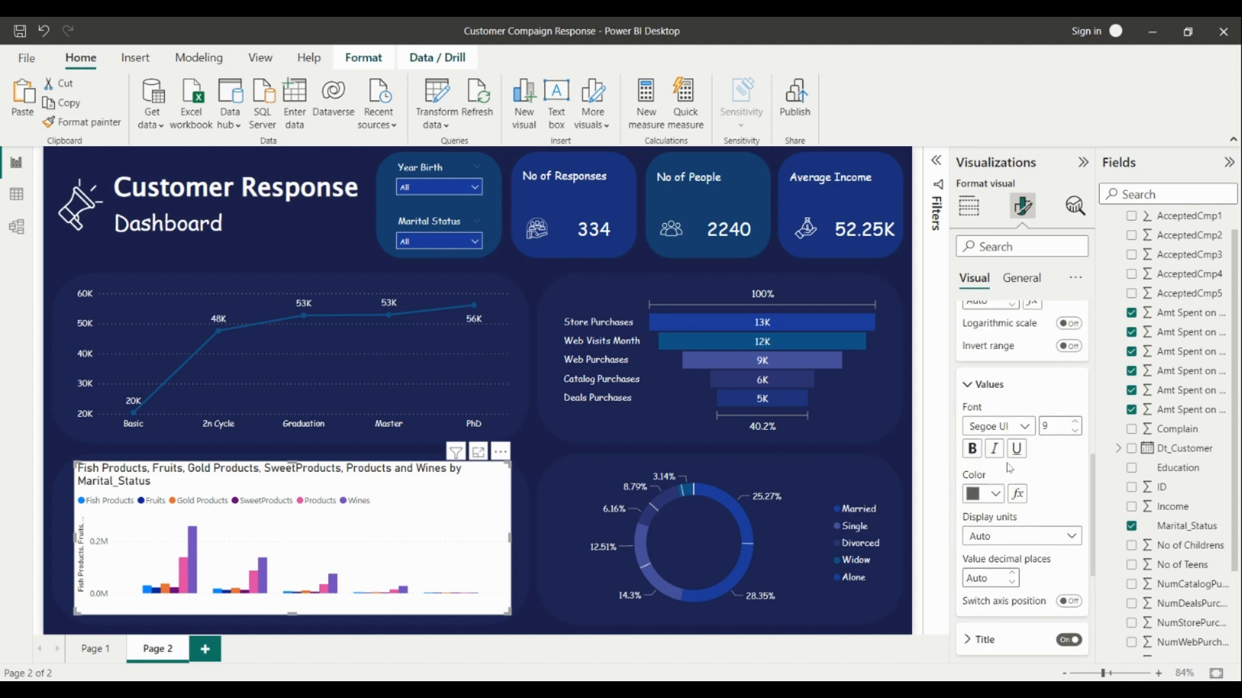
{"action": "left_click", "coordinate": [1019, 425]}
{"action": "scroll", "coordinate": [1013, 309], "scroll_direction": "up", "scroll_amount": 3}
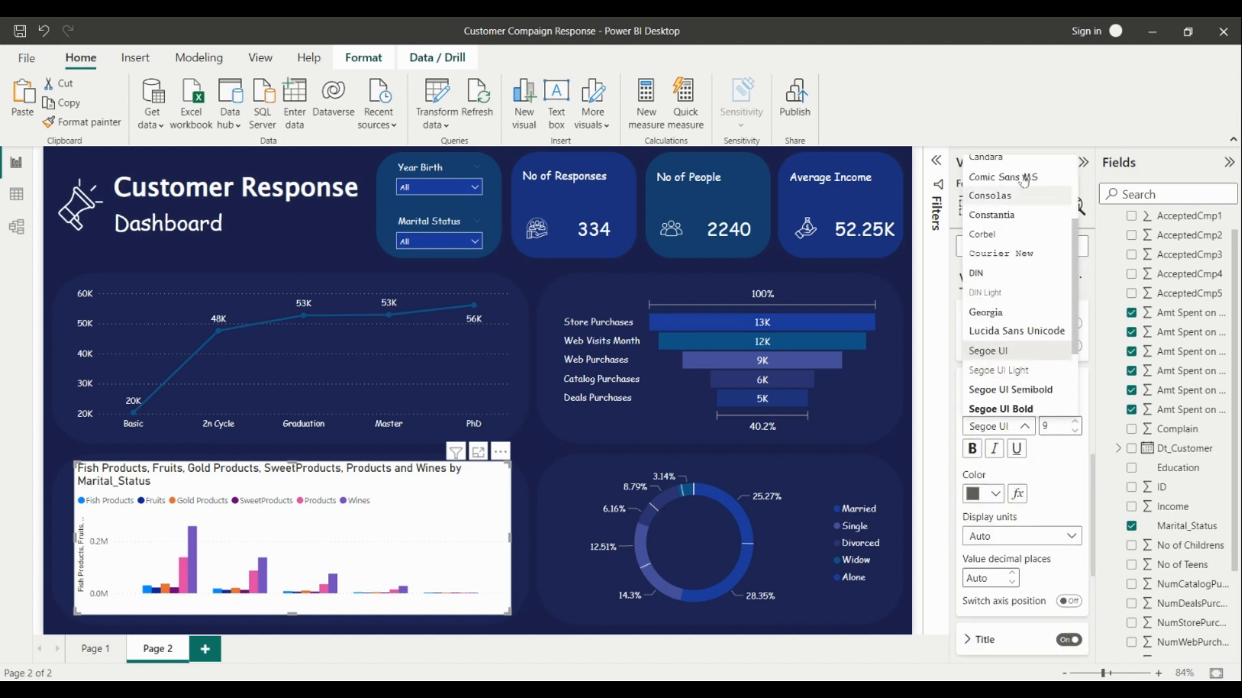
{"action": "left_click", "coordinate": [1008, 170]}
{"action": "left_click", "coordinate": [999, 496]}
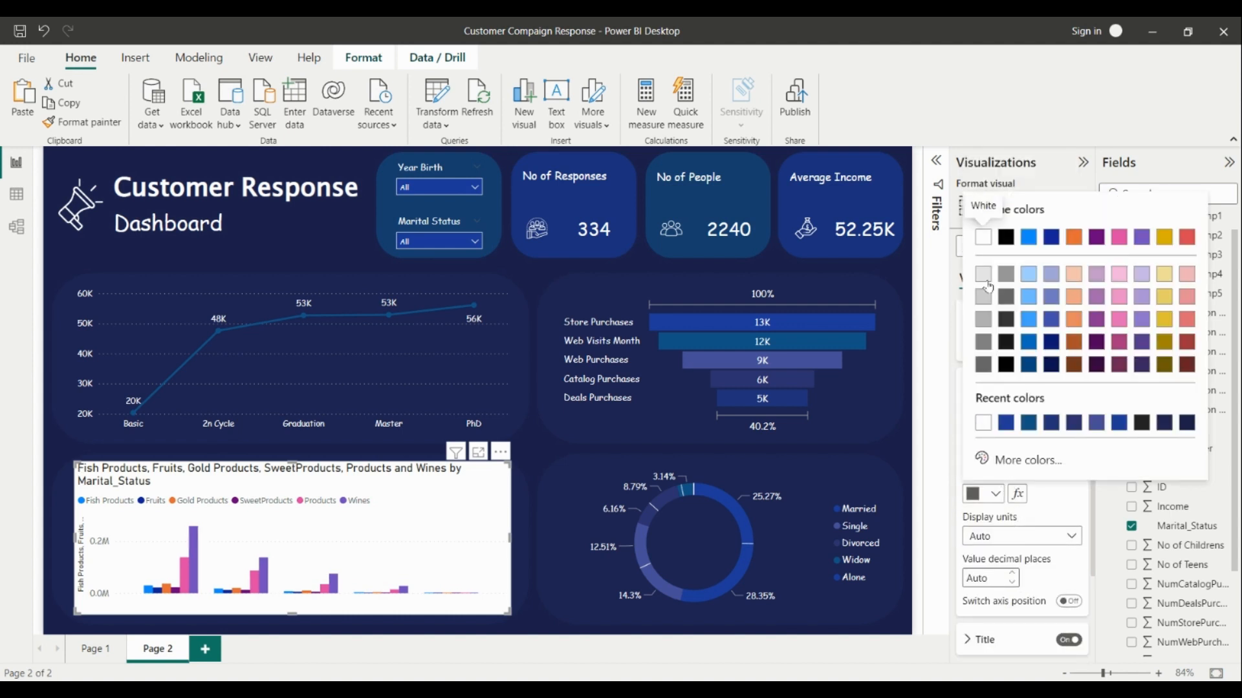
{"action": "left_click", "coordinate": [984, 242]}
Step: Turn off the column chart's Y-axis title and its legend
{"action": "scroll", "coordinate": [996, 582], "scroll_direction": "down", "scroll_amount": 3}
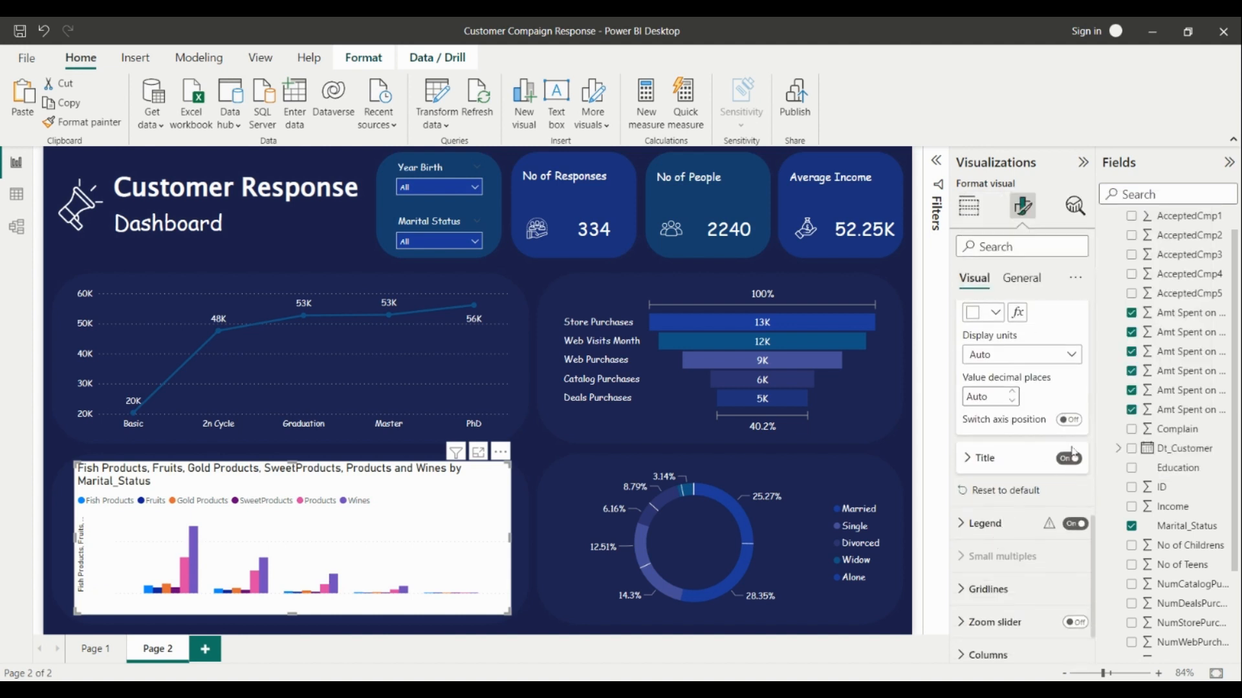
{"action": "left_click", "coordinate": [1071, 458]}
{"action": "scroll", "coordinate": [1019, 532], "scroll_direction": "down", "scroll_amount": 1}
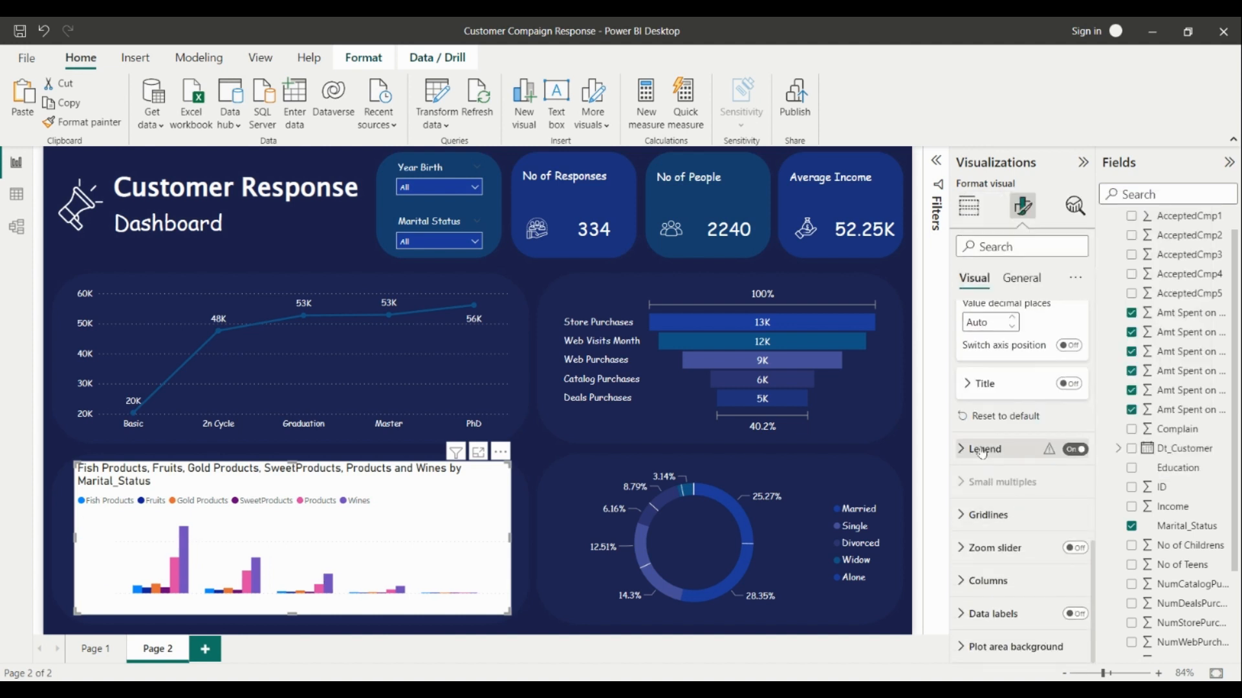
{"action": "left_click", "coordinate": [1073, 450]}
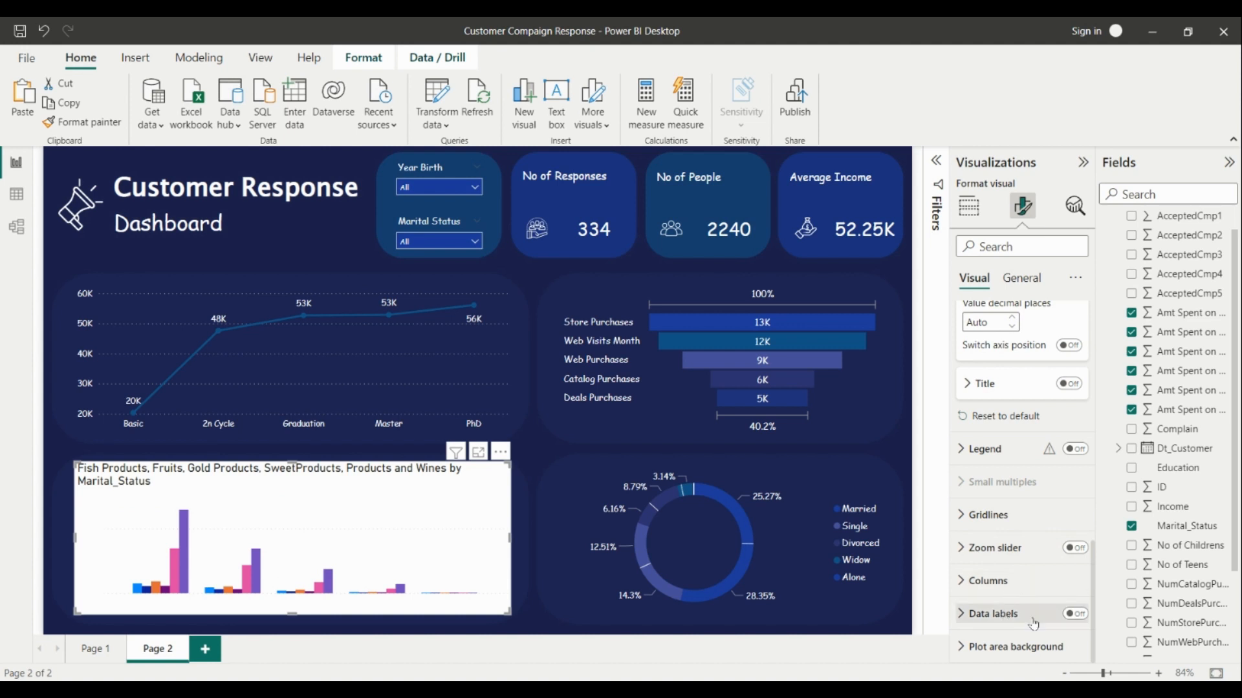
Step: Turn on the column chart's data labels and format their values in white Comic Sans MS
{"action": "left_click", "coordinate": [1074, 614]}
{"action": "scroll", "coordinate": [1035, 595], "scroll_direction": "down", "scroll_amount": 5}
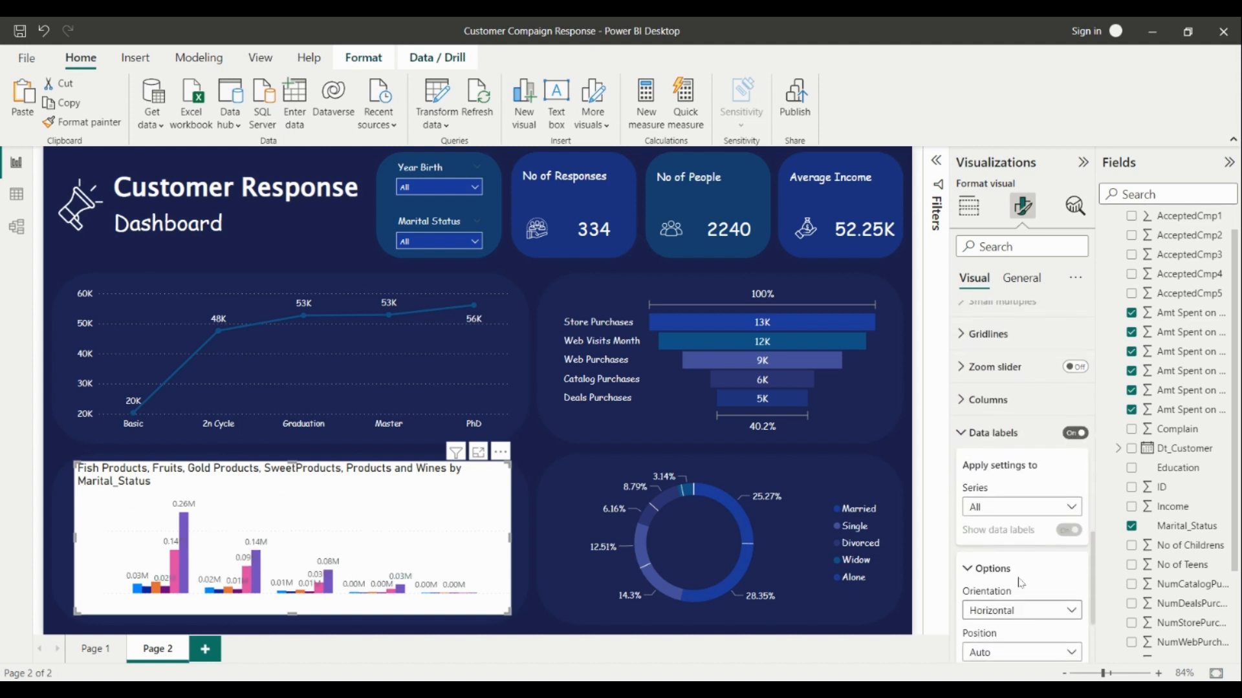
{"action": "left_click", "coordinate": [1003, 550]}
{"action": "scroll", "coordinate": [1000, 537], "scroll_direction": "down", "scroll_amount": 2}
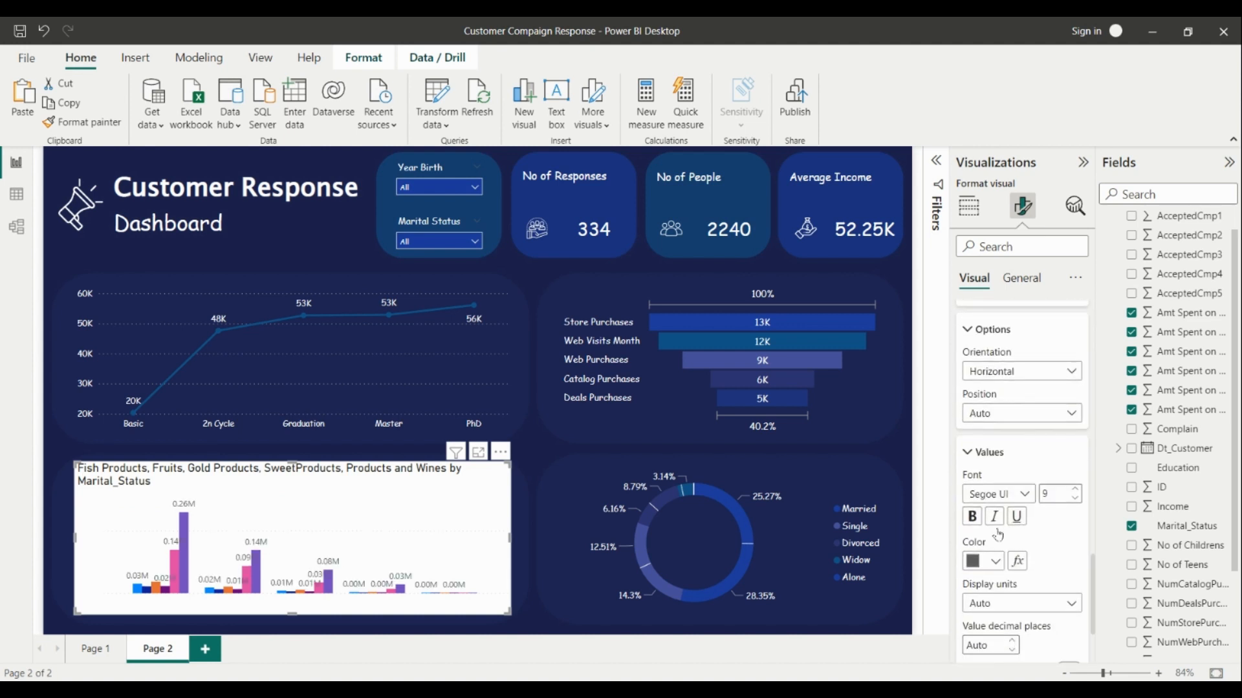
{"action": "left_click", "coordinate": [1005, 502]}
{"action": "scroll", "coordinate": [1022, 336], "scroll_direction": "up", "scroll_amount": 10}
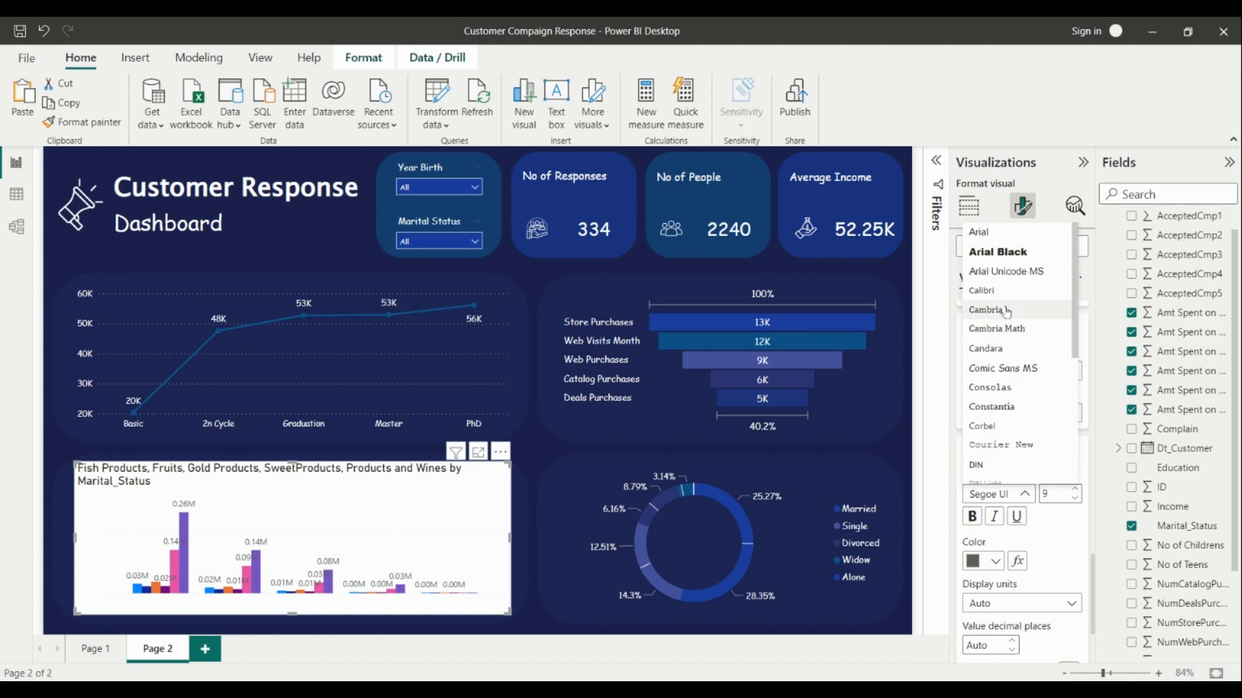
{"action": "left_click", "coordinate": [986, 517]}
{"action": "left_click", "coordinate": [995, 560]}
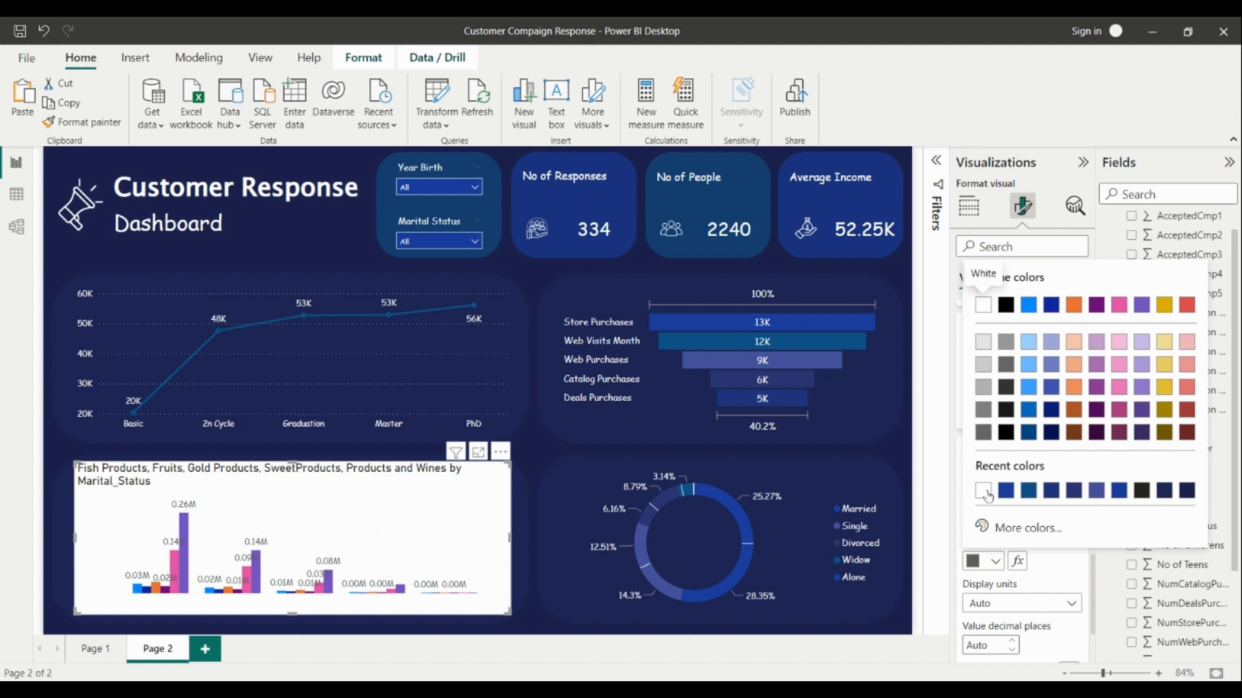
{"action": "left_click", "coordinate": [984, 492]}
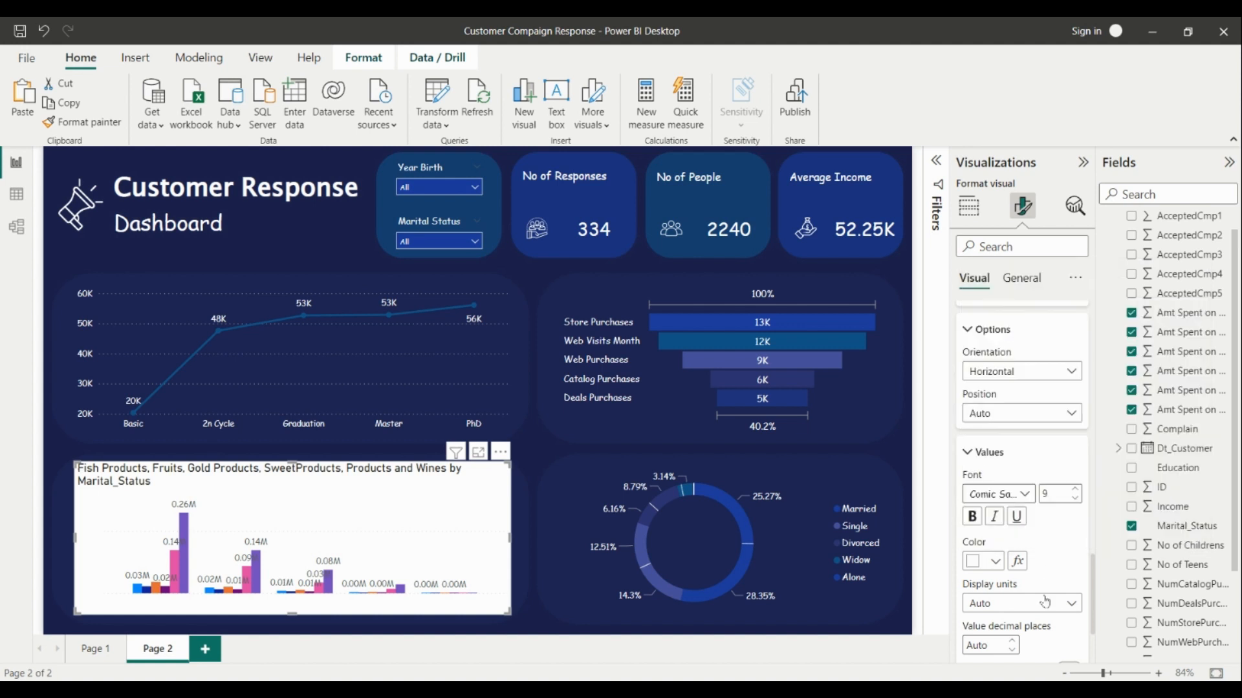
Step: Turn off the column chart's title and background
{"action": "left_click", "coordinate": [1028, 279]}
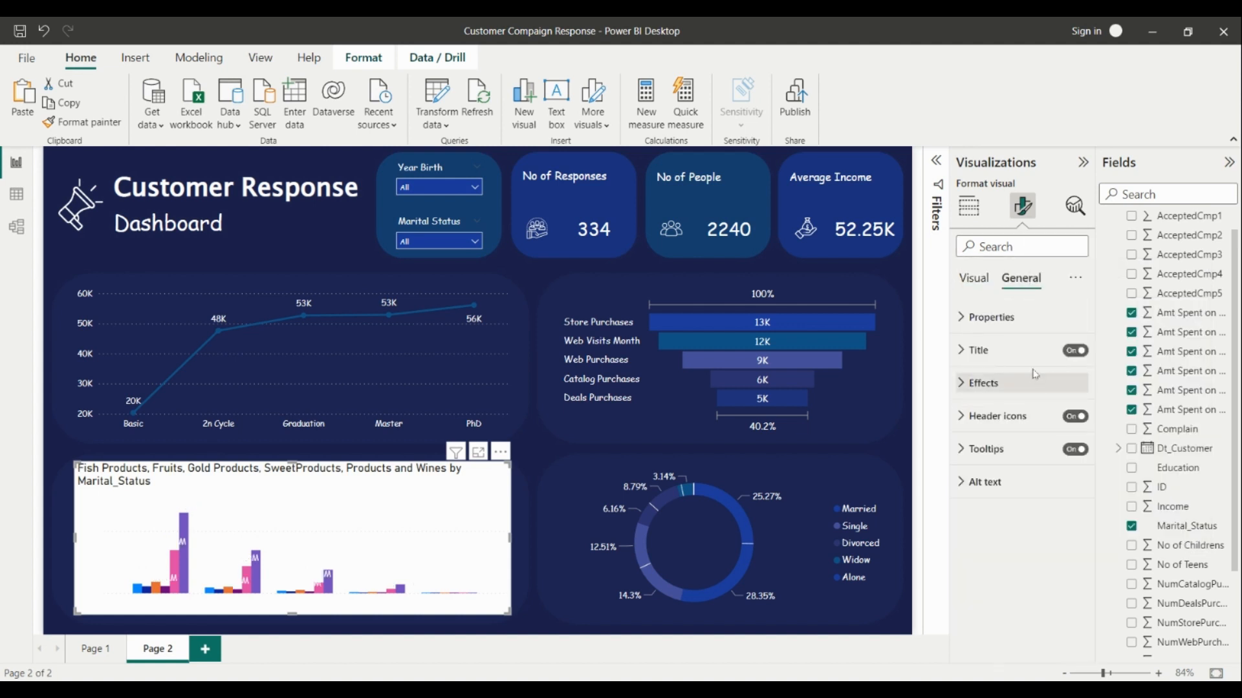
{"action": "left_click", "coordinate": [1075, 350]}
{"action": "left_click", "coordinate": [963, 383]}
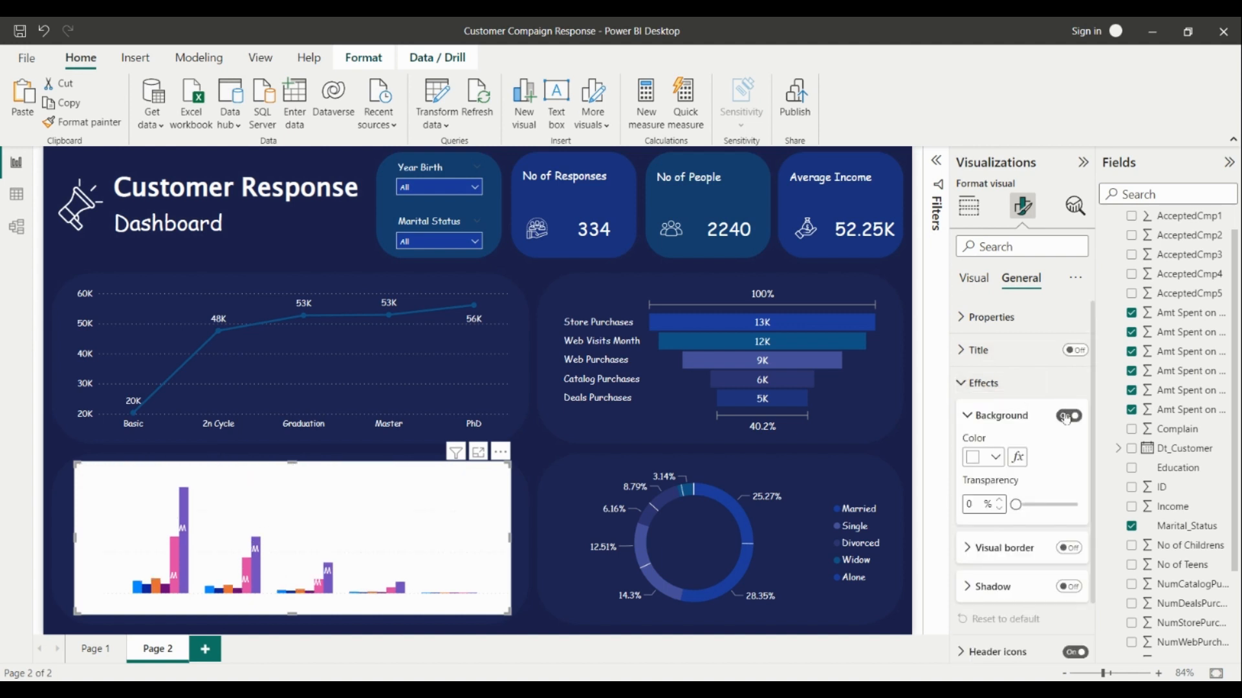
{"action": "left_click", "coordinate": [1068, 415]}
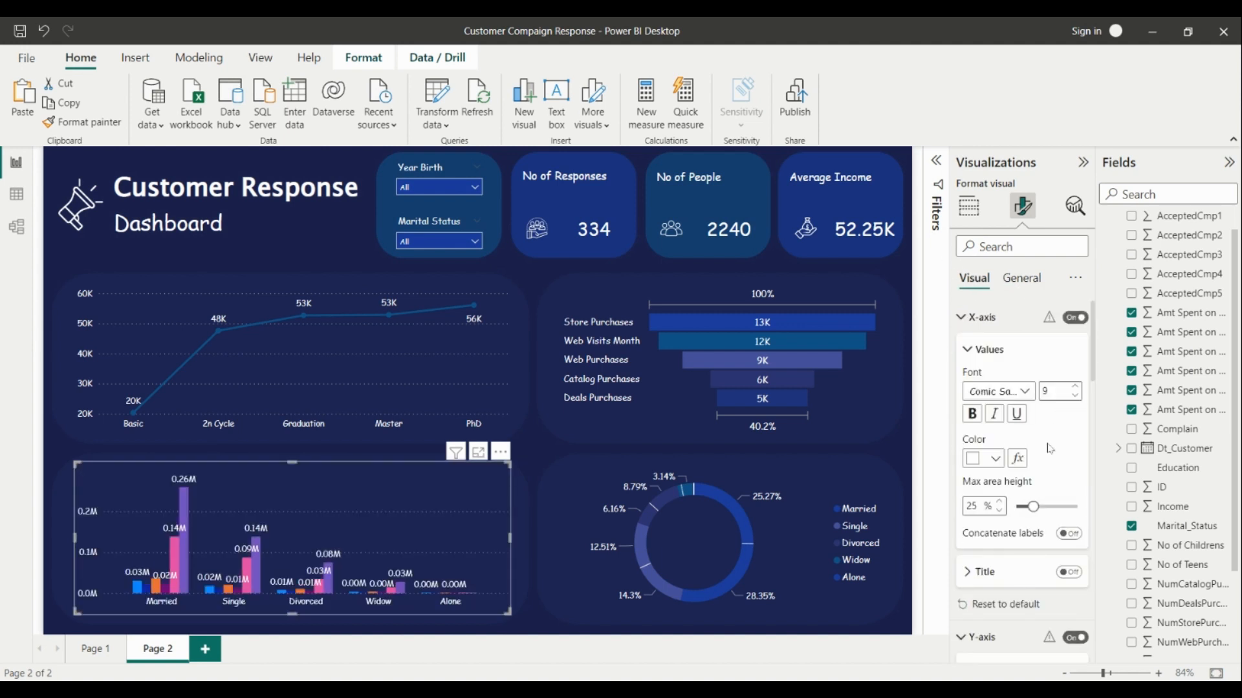
Step: Recolour the column chart's Fish Products columns blue and its Fruits columns dark purple-blue, using recent colours
{"action": "left_click", "coordinate": [968, 206]}
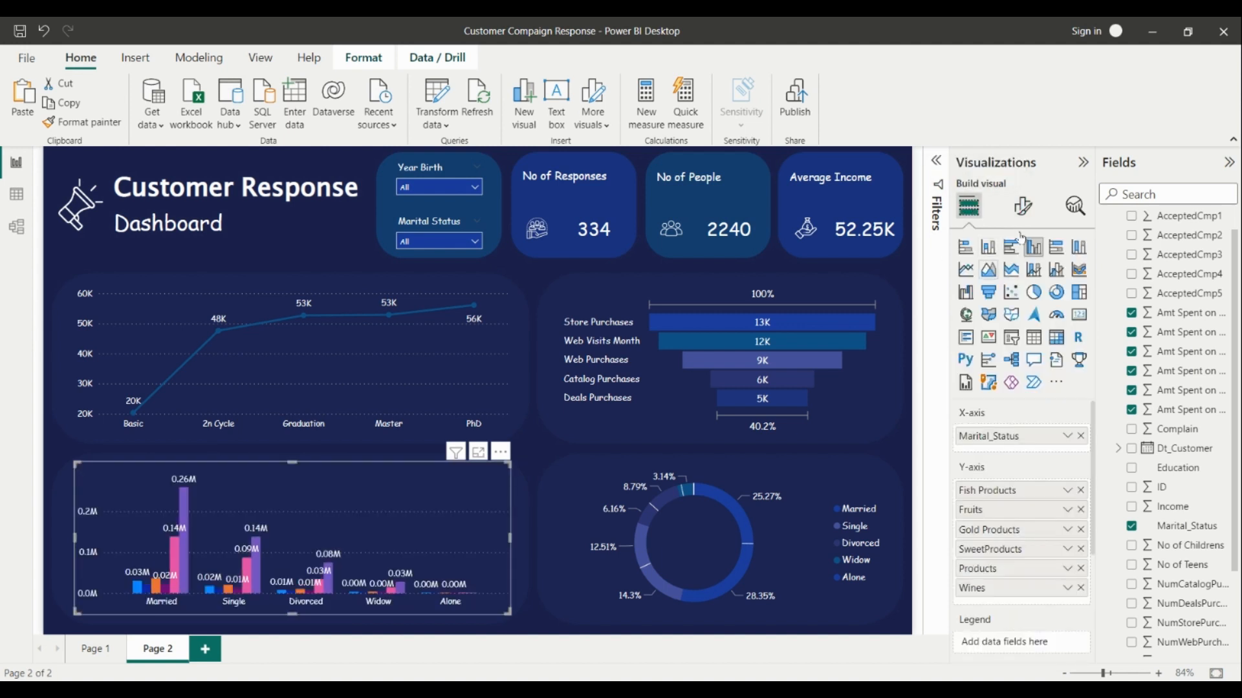
{"action": "left_click", "coordinate": [1022, 206]}
{"action": "scroll", "coordinate": [1018, 493], "scroll_direction": "down", "scroll_amount": 5}
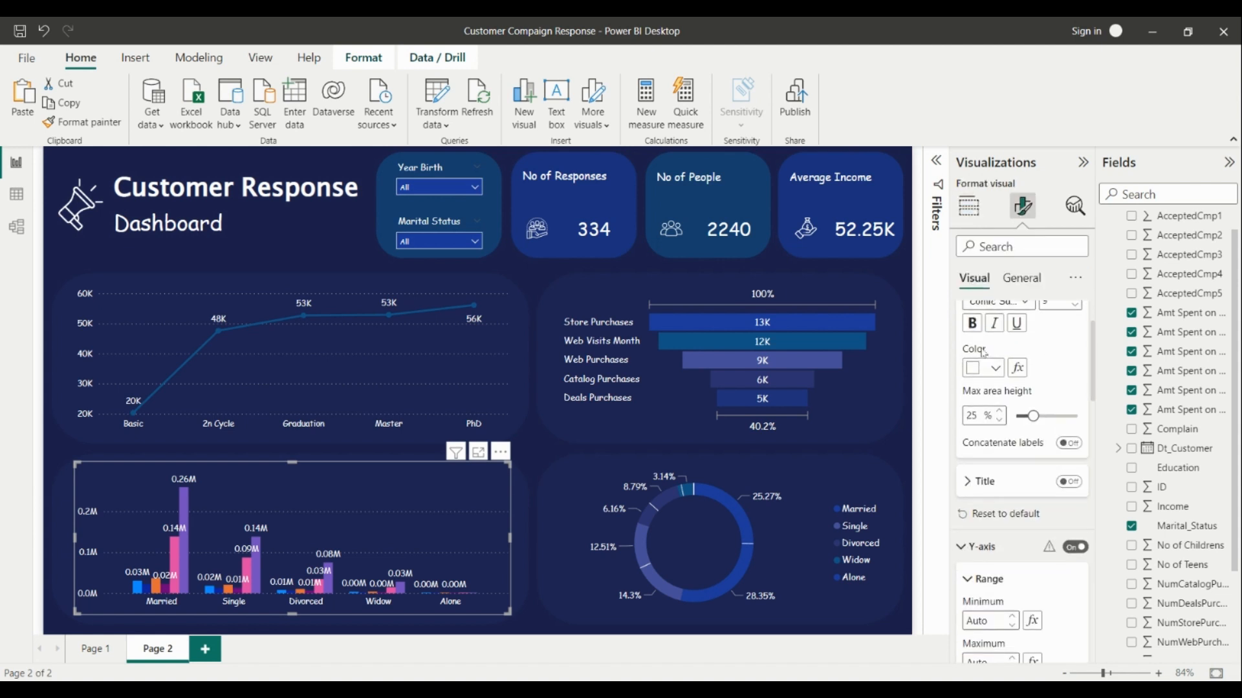
{"action": "scroll", "coordinate": [1018, 492], "scroll_direction": "down", "scroll_amount": 5}
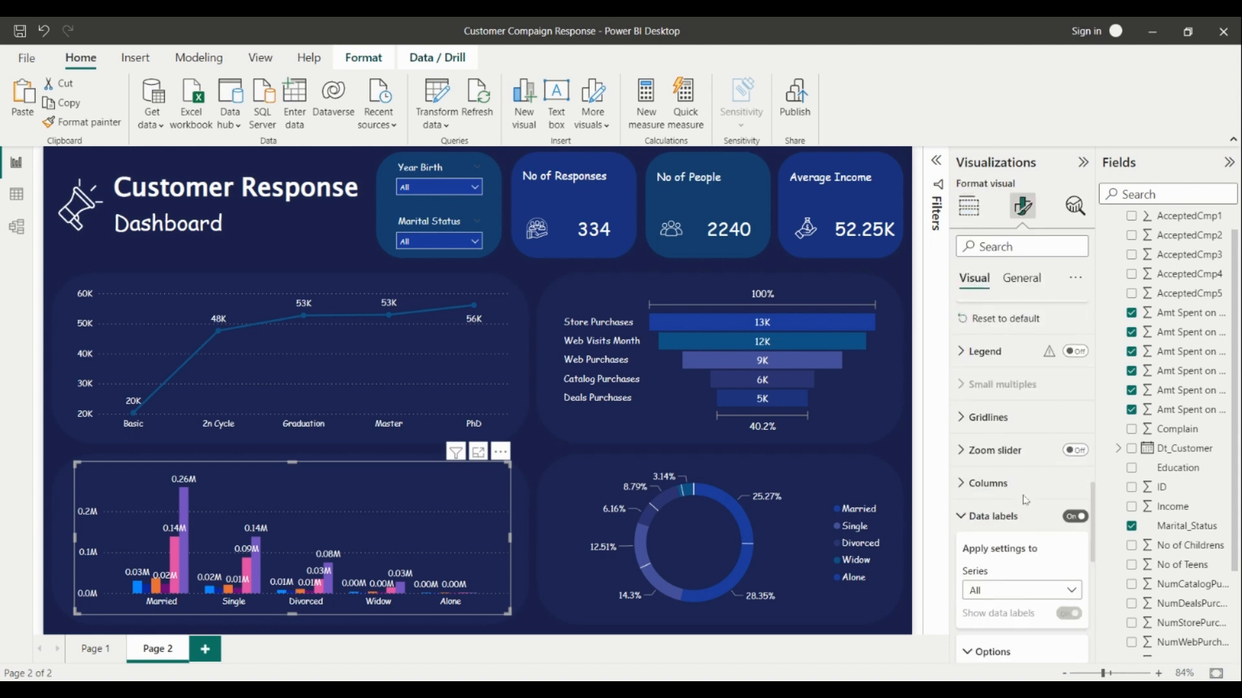
{"action": "left_click", "coordinate": [989, 475]}
{"action": "left_click", "coordinate": [995, 368]}
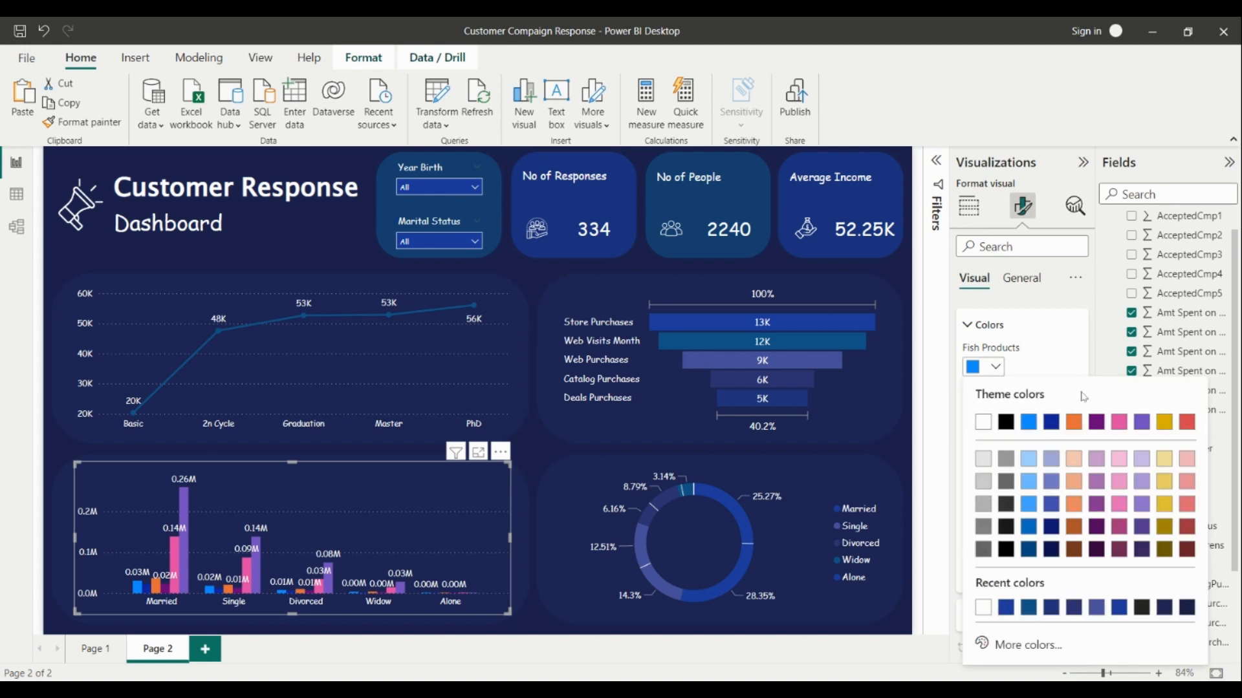
{"action": "left_click", "coordinate": [1119, 608]}
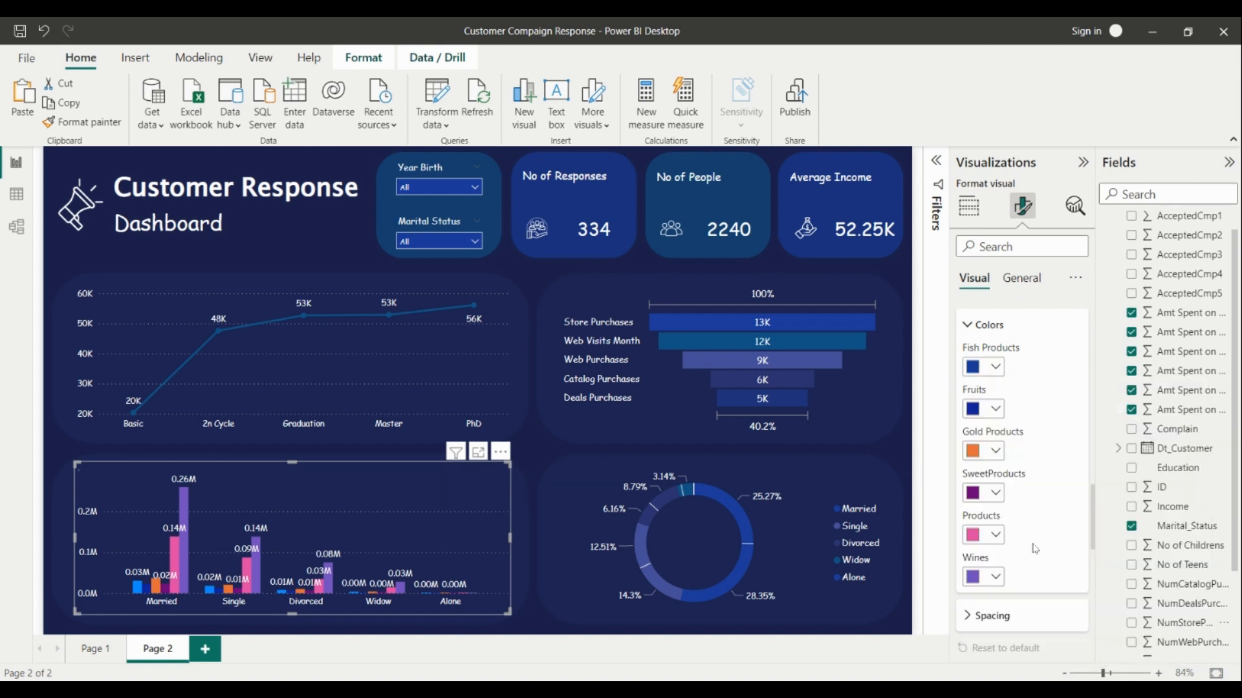
{"action": "left_click", "coordinate": [995, 409]}
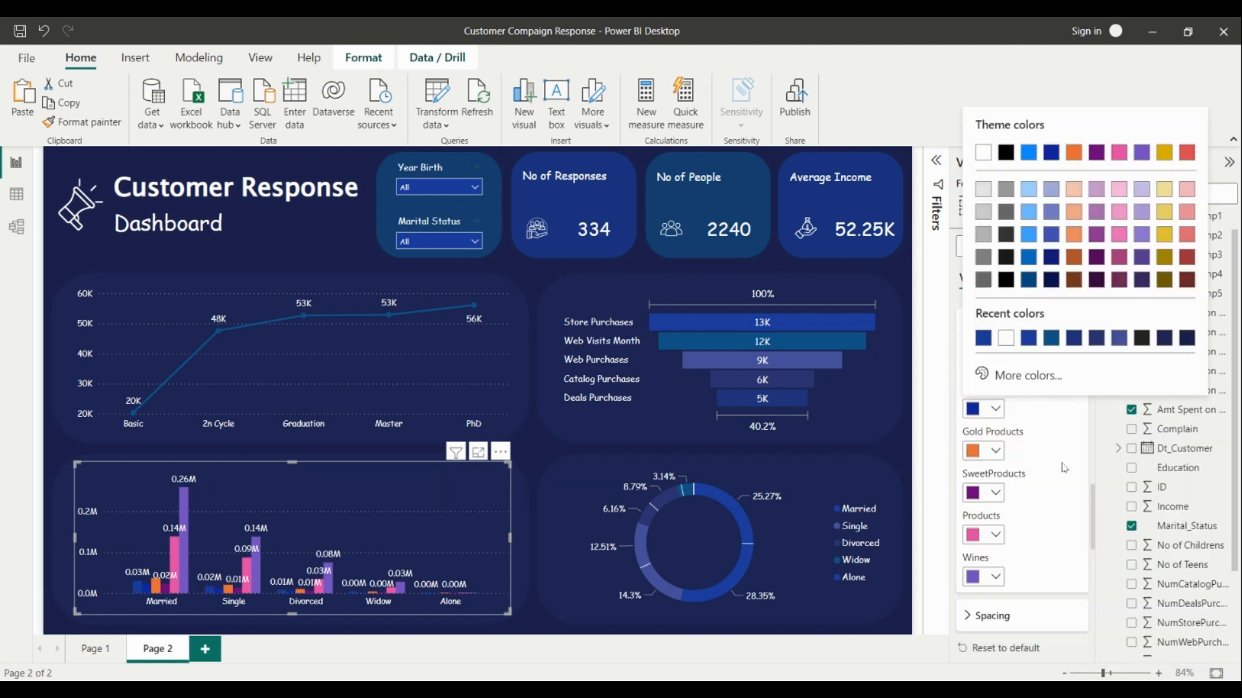
{"action": "left_click", "coordinate": [1096, 338]}
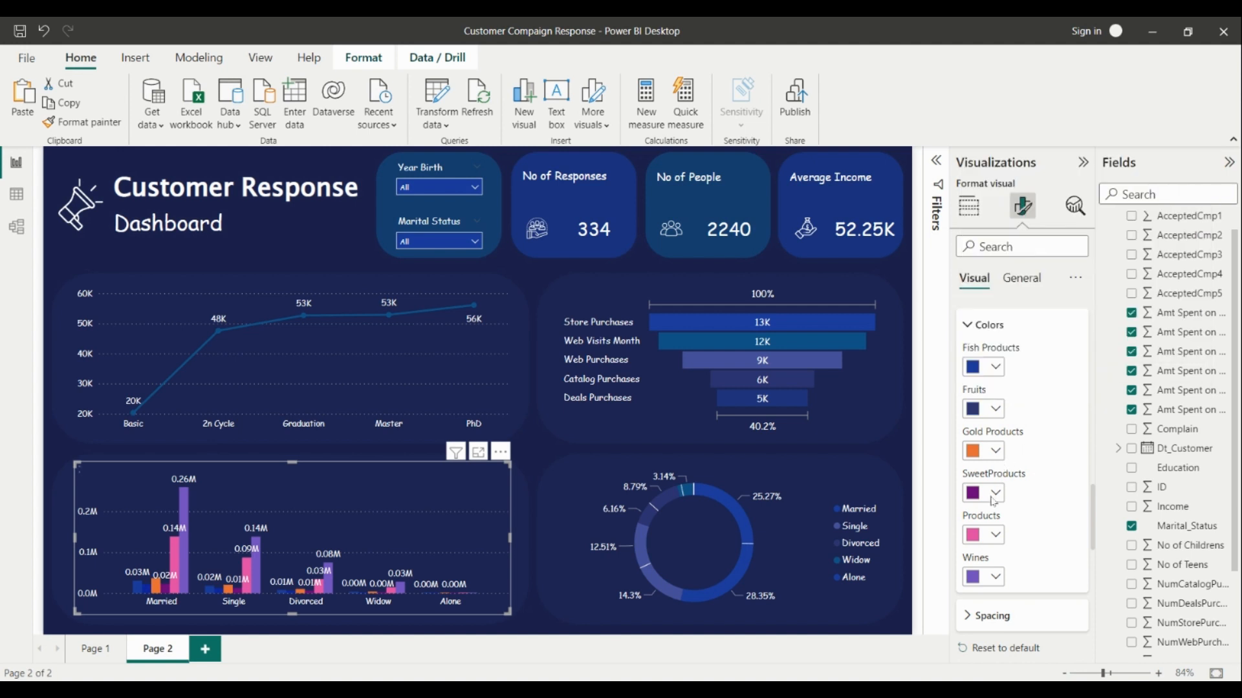
Step: Recolour the Gold Products columns teal blue and the SweetProducts columns #1E3C9D
{"action": "left_click", "coordinate": [995, 452]}
{"action": "left_click", "coordinate": [1074, 382]}
{"action": "left_click", "coordinate": [990, 498]}
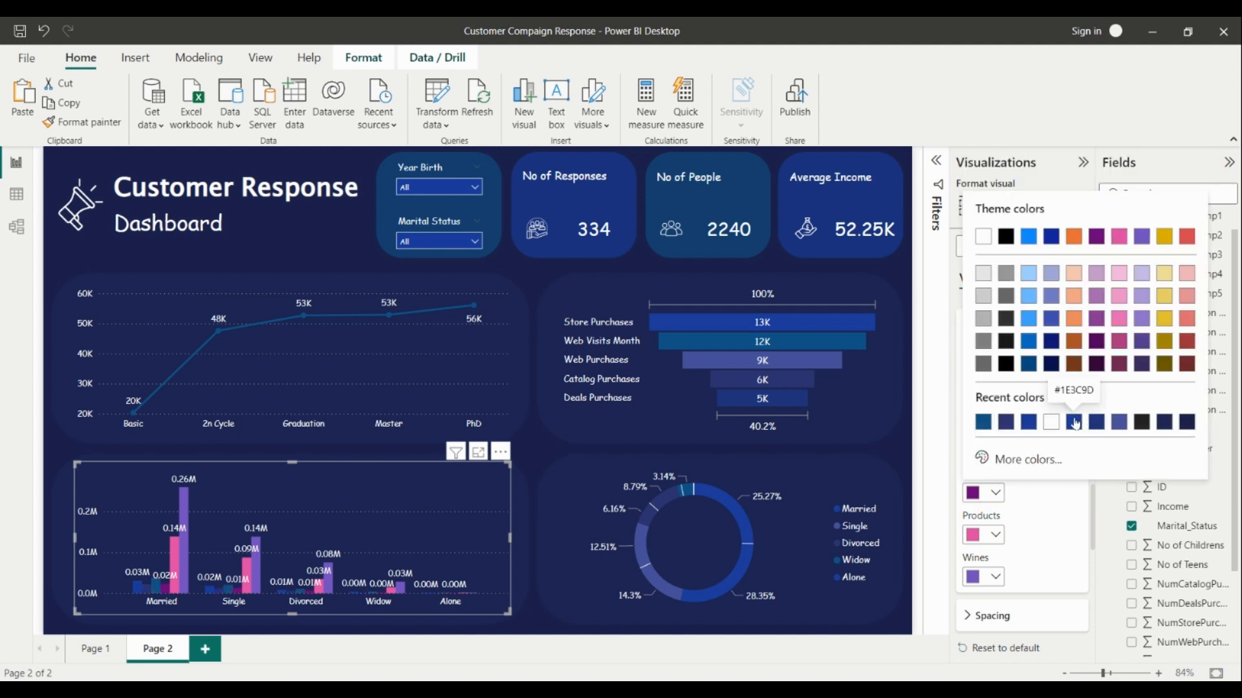
{"action": "left_click", "coordinate": [1079, 420]}
Step: Recolour the Products columns #474F9B and the Wines columns dark blue
{"action": "left_click", "coordinate": [996, 535]}
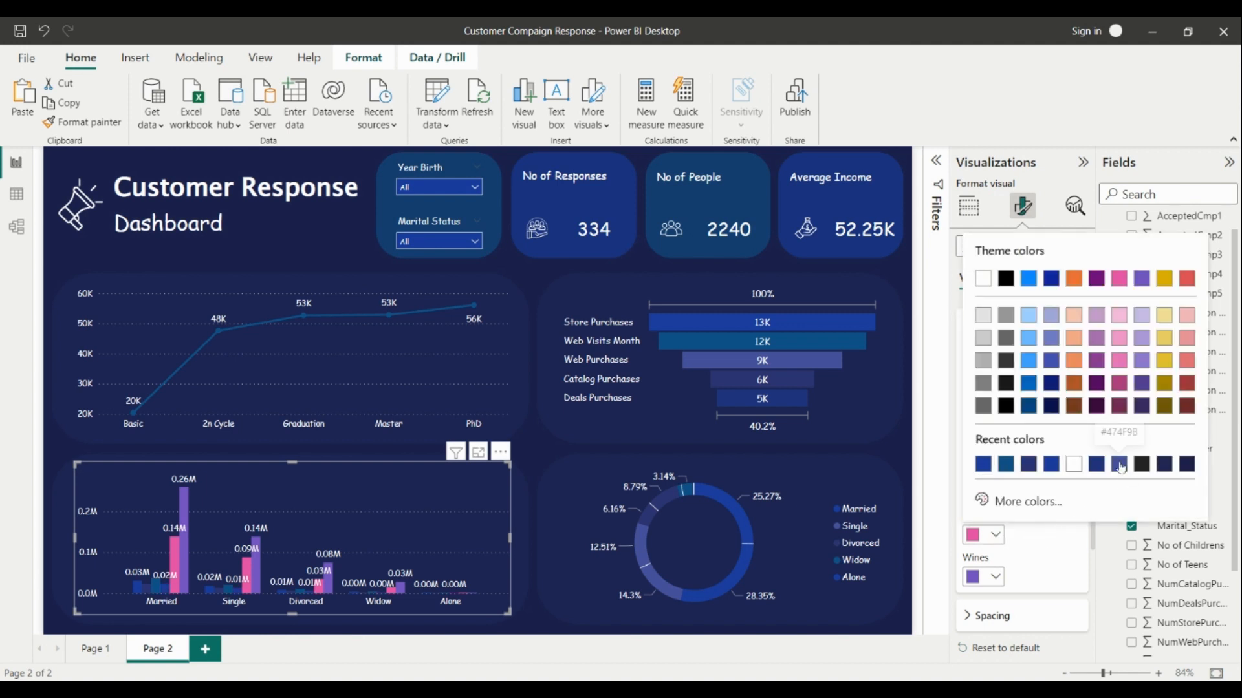
{"action": "left_click", "coordinate": [1115, 435]}
{"action": "left_click", "coordinate": [991, 582]}
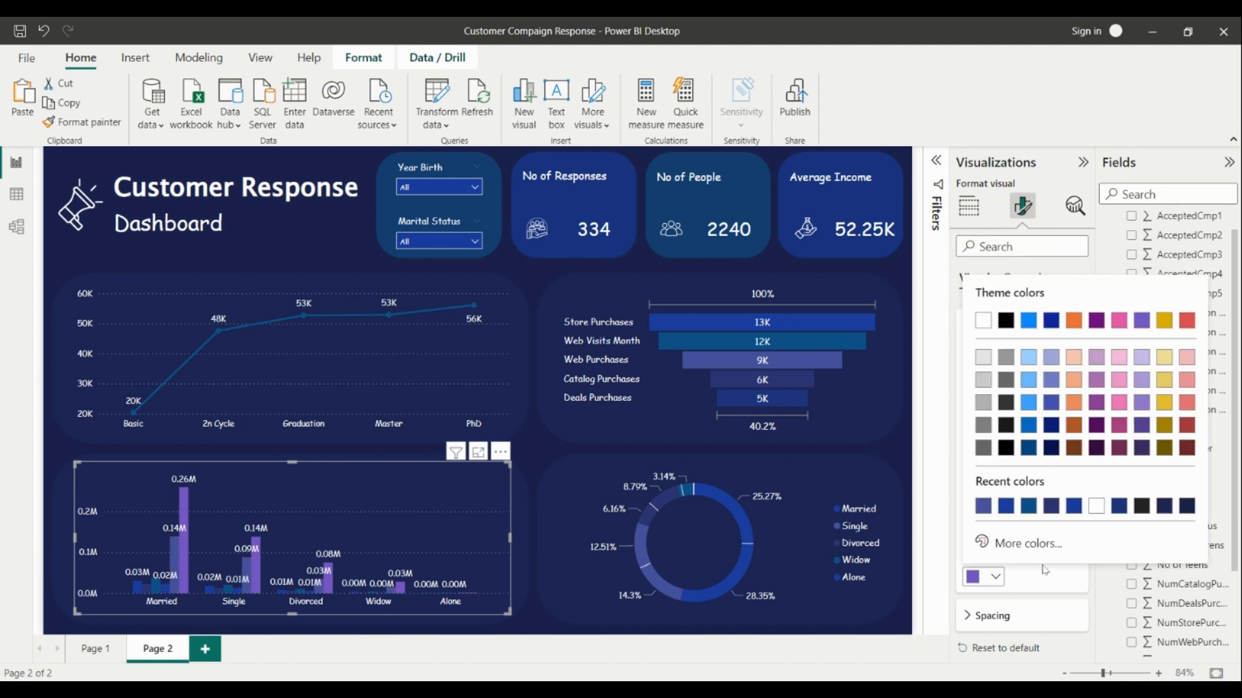
{"action": "left_click", "coordinate": [1118, 507]}
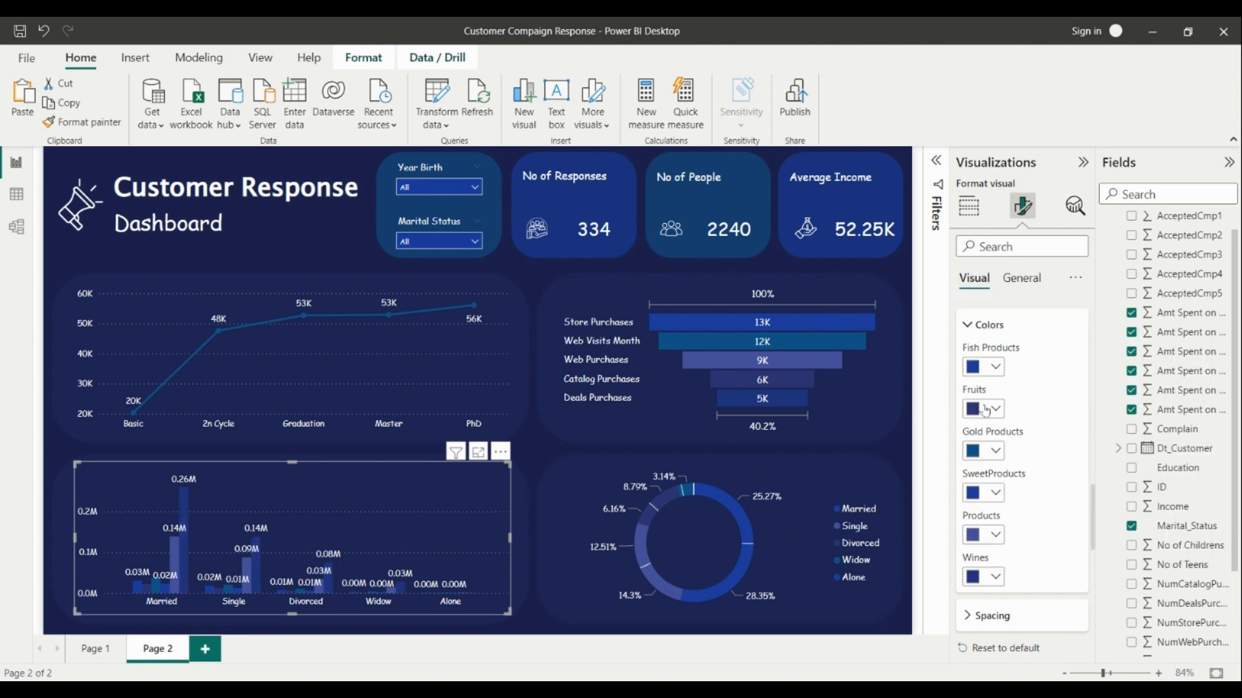
Step: Set the display units of the column chart's data labels to Thousands and deselect the chart
{"action": "scroll", "coordinate": [1011, 511], "scroll_direction": "down", "scroll_amount": 8}
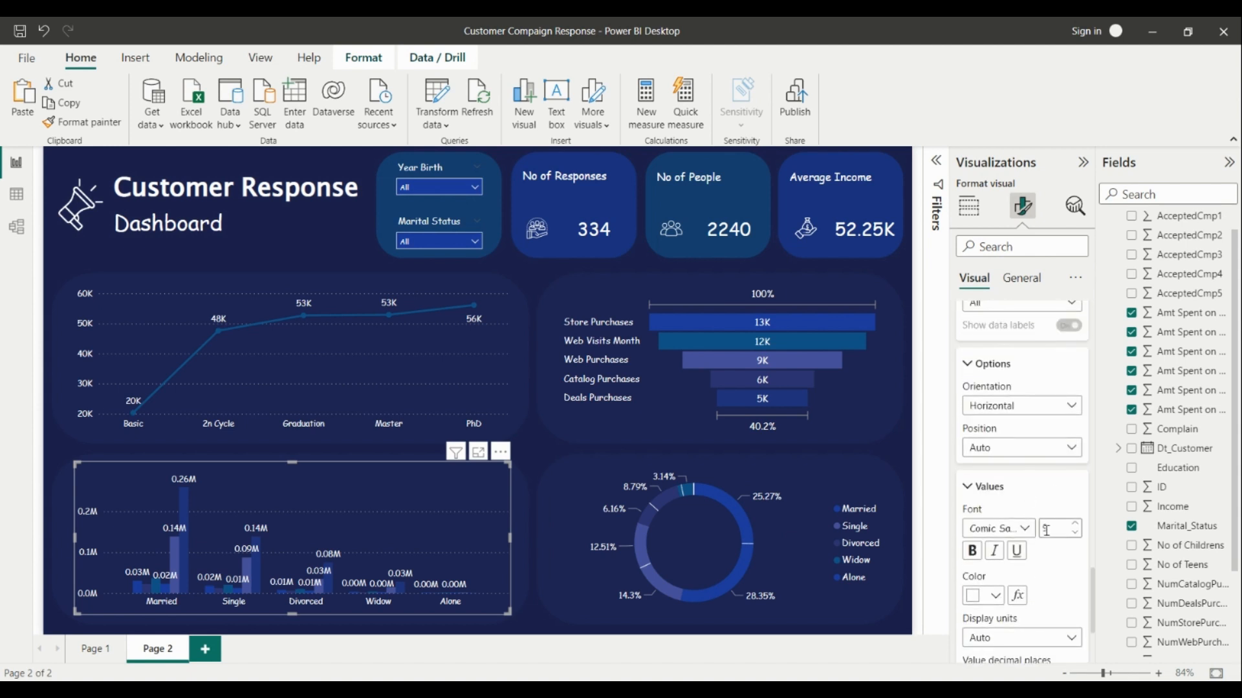
{"action": "scroll", "coordinate": [1048, 542], "scroll_direction": "down", "scroll_amount": 2}
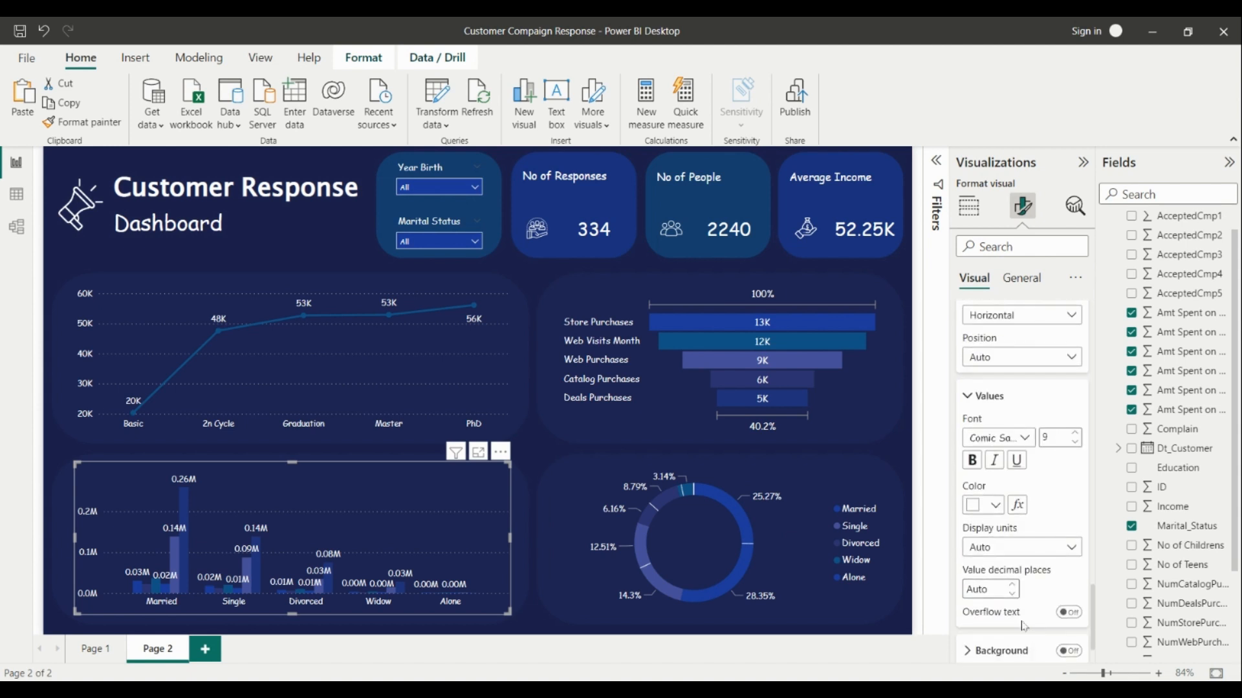
{"action": "left_click", "coordinate": [1009, 547]}
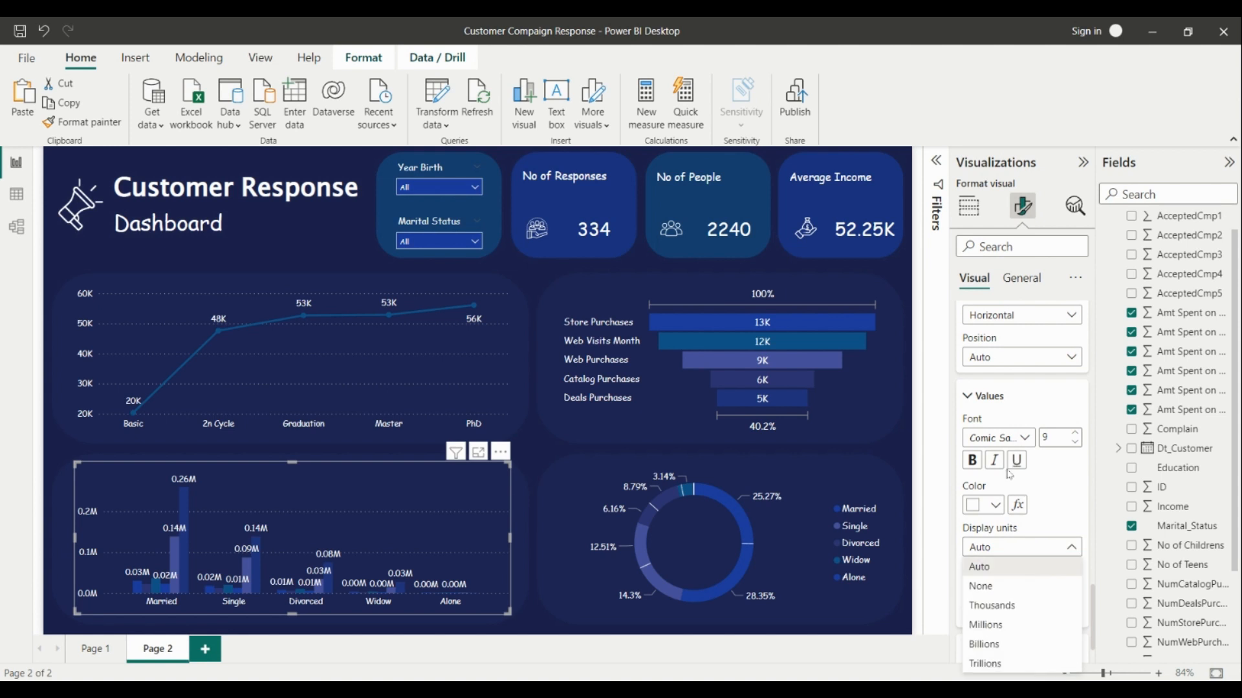
{"action": "left_click", "coordinate": [988, 604]}
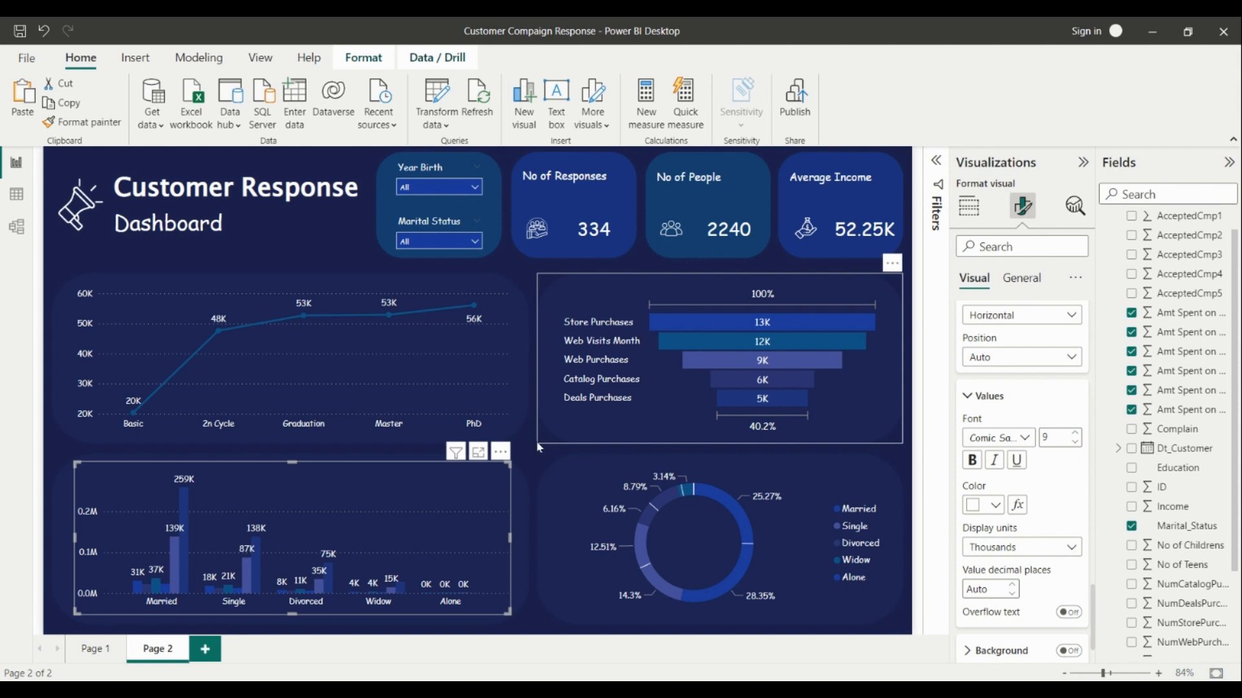
{"action": "left_click", "coordinate": [540, 458]}
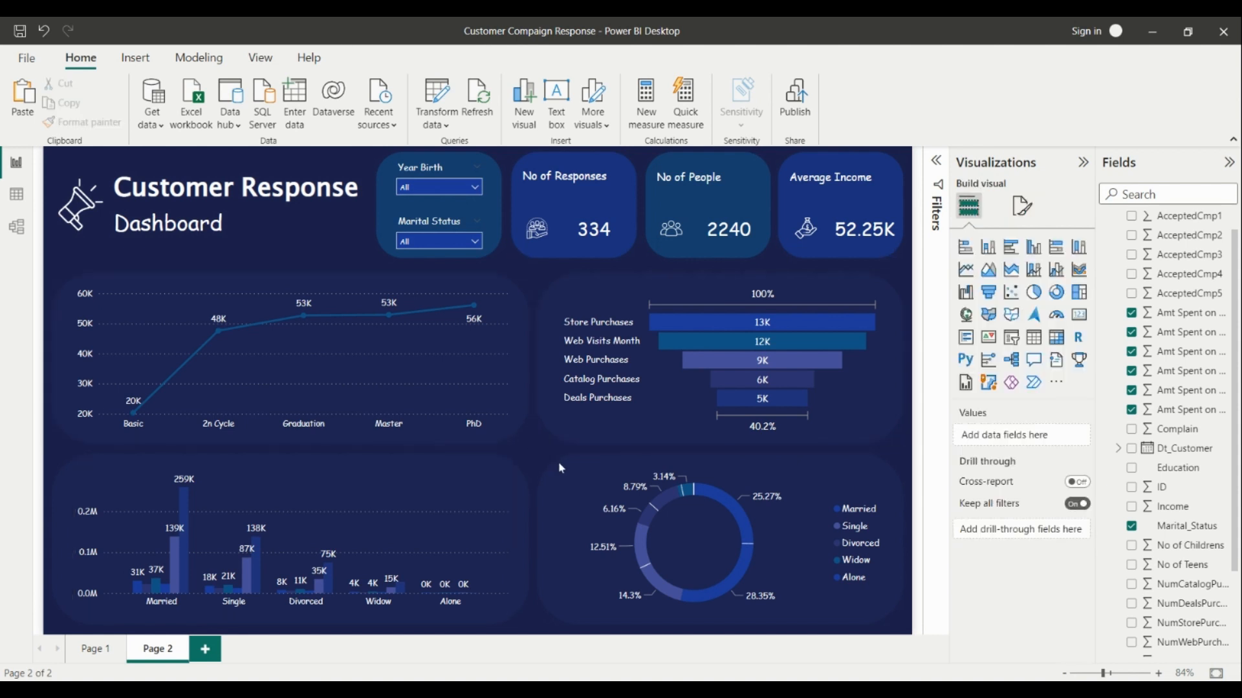